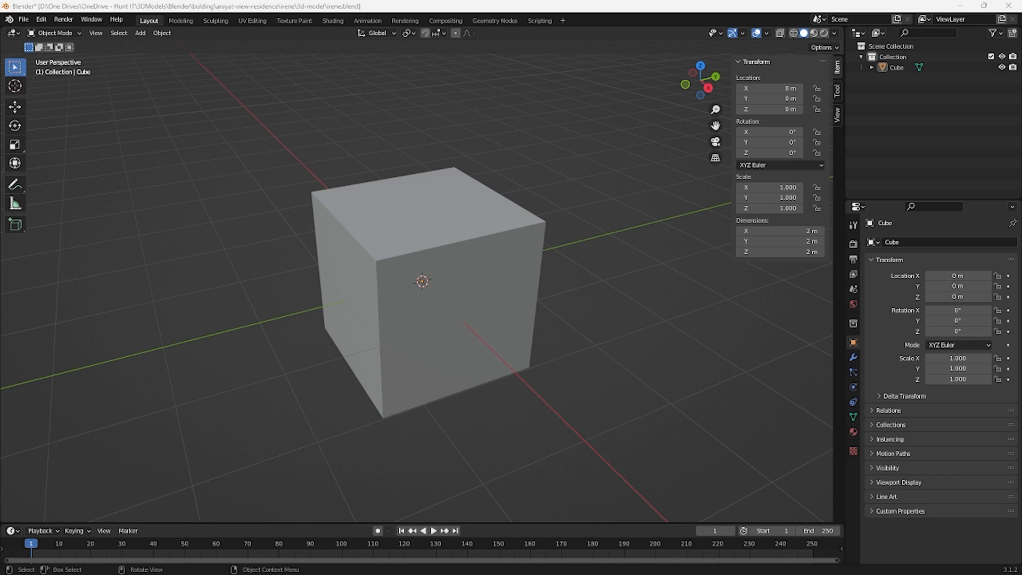
# - Select the cube and set its X dimension to 0.15 m to make a thin wall
pyautogui.click(428, 332)
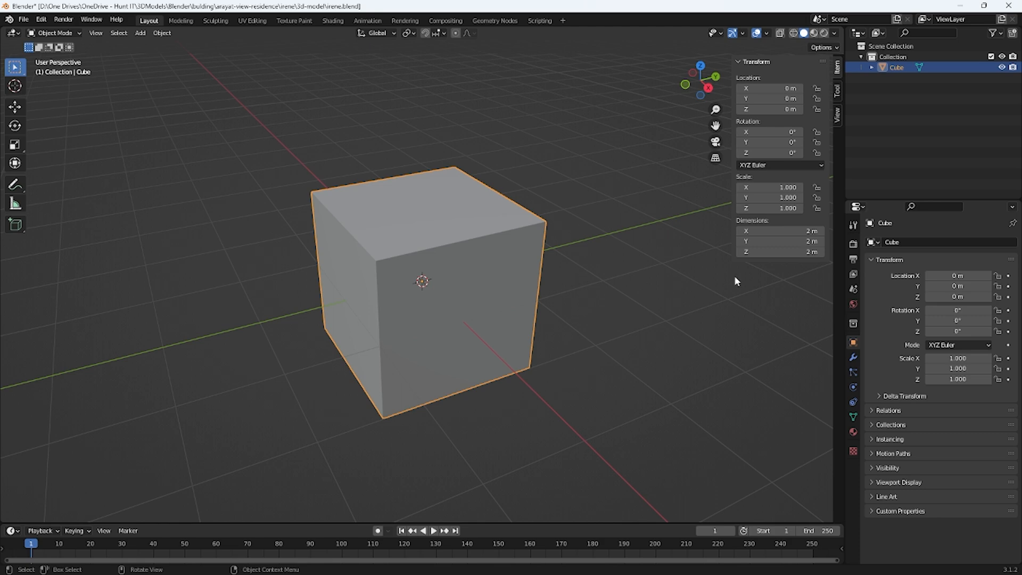
pyautogui.moveTo(587, 208); pyautogui.dragTo(613, 261, button='middle')
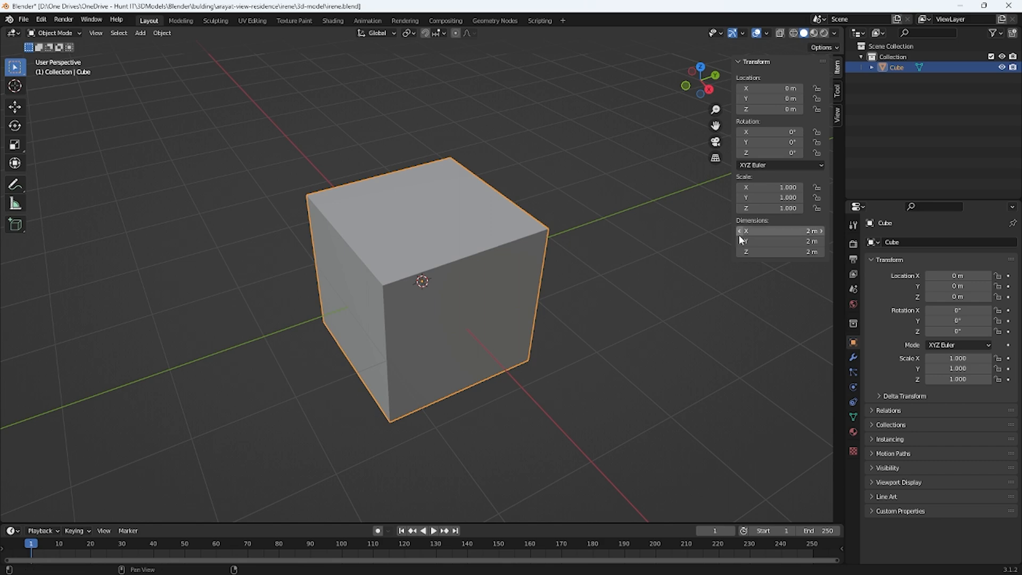
pyautogui.moveTo(511, 205); pyautogui.dragTo(514, 274, button='middle')
pyautogui.click(795, 229)
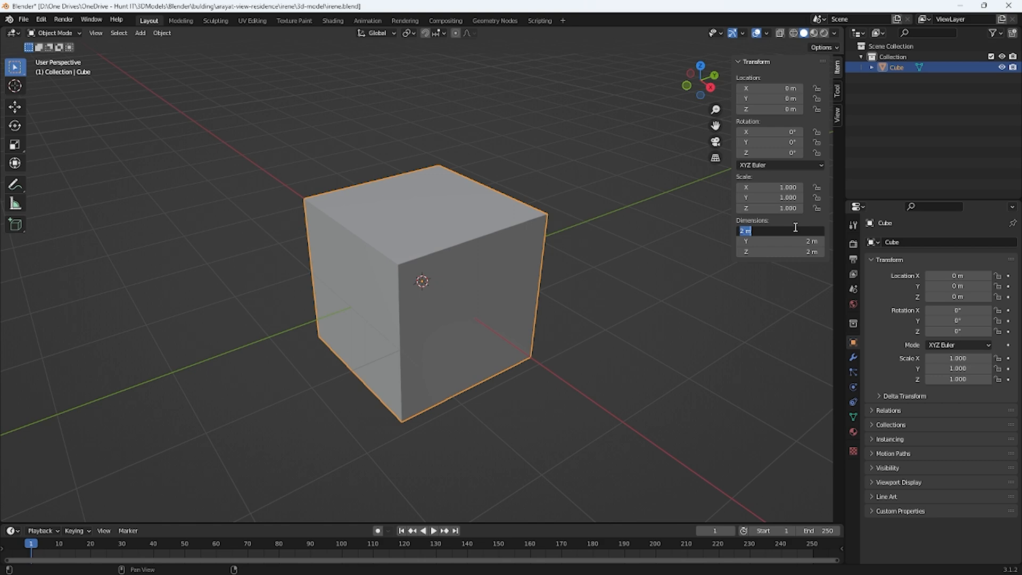
pyautogui.write('.150')
pyautogui.press('BackSpace')
pyautogui.press('Return')
# - Set the wall's Y dimension to 8 m
pyautogui.moveTo(500, 224); pyautogui.dragTo(508, 249, button='middle')
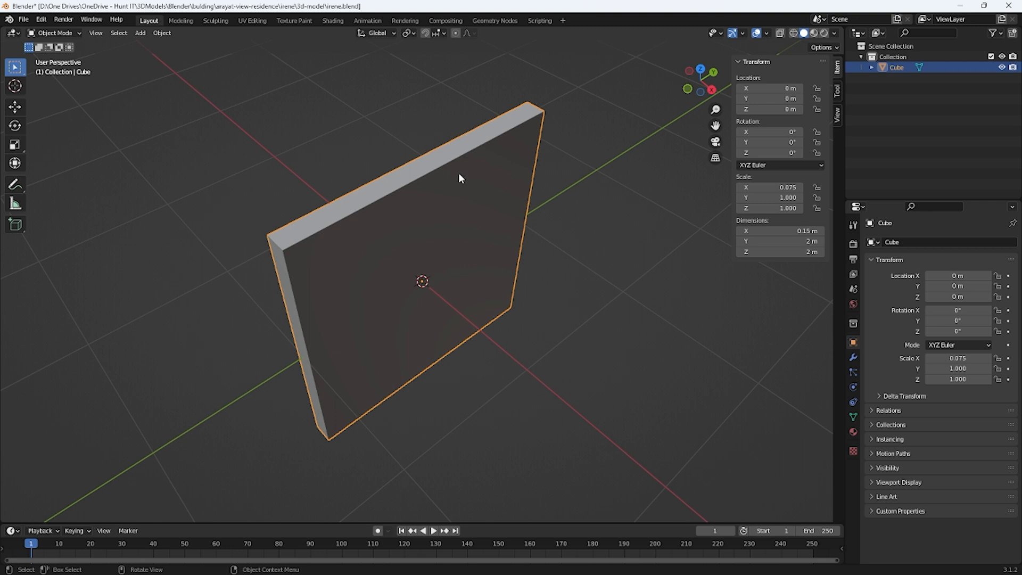
pyautogui.moveTo(431, 297); pyautogui.dragTo(405, 257, button='middle')
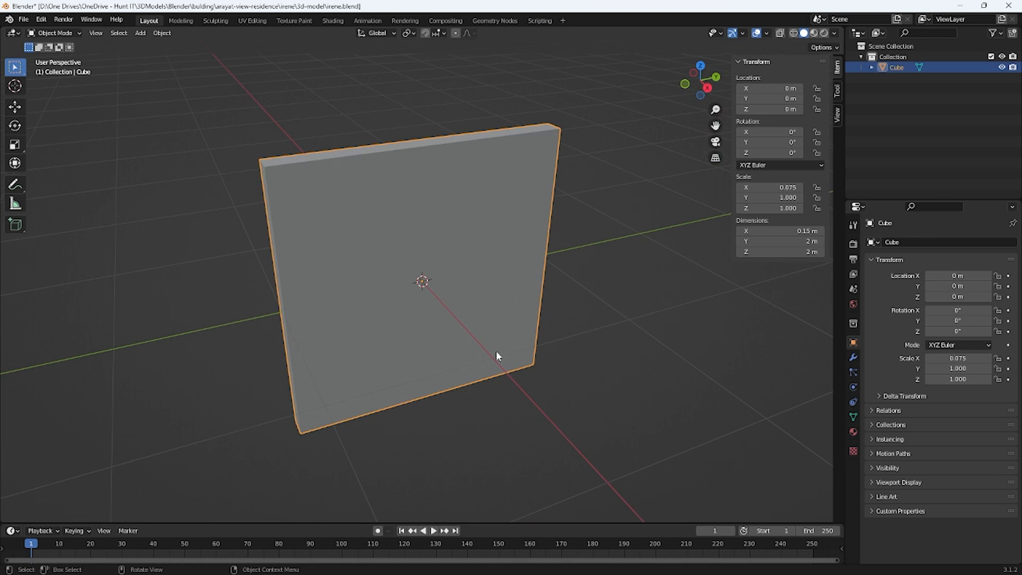
pyautogui.moveTo(496, 356); pyautogui.dragTo(509, 388, button='middle')
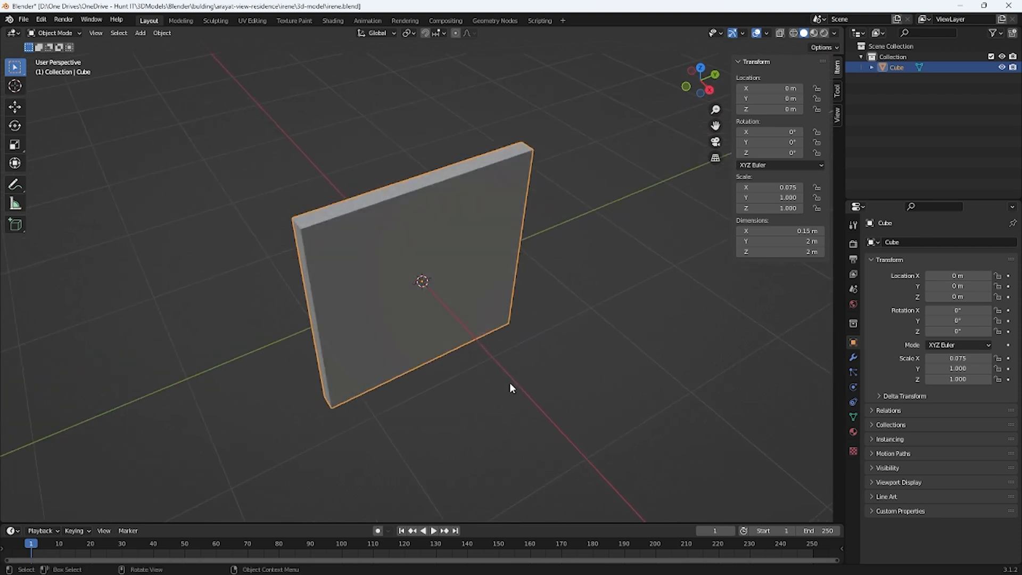
pyautogui.click(778, 241)
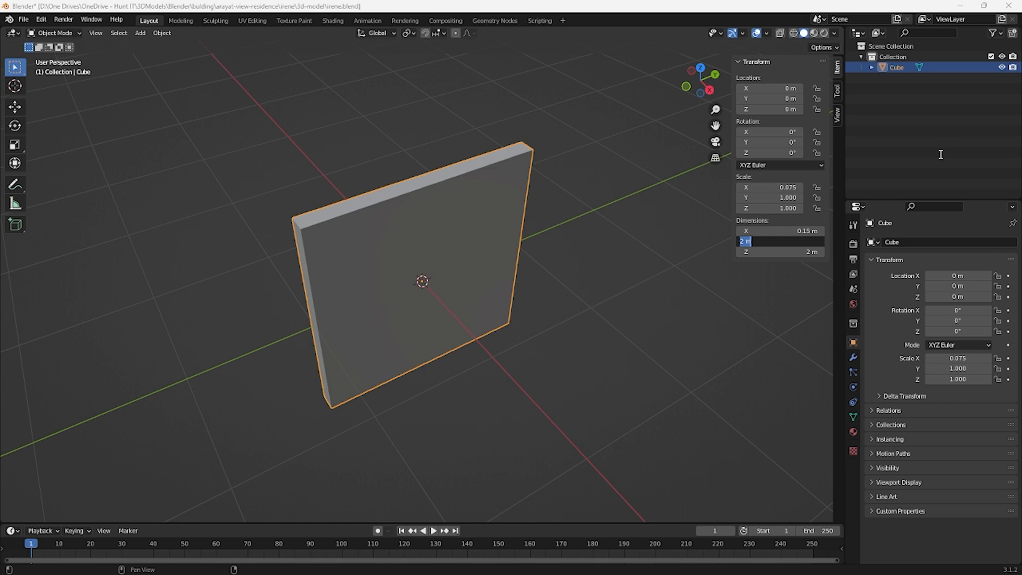
pyautogui.click(780, 249)
pyautogui.click(770, 240)
pyautogui.write('8')
pyautogui.press('Return')
# - In Edit Mode, select the wall's bottom corner vertex on the negative X and Y side and snap the 3D cursor to it
pyautogui.scroll(-5, 676, 302)
pyautogui.moveTo(676, 302); pyautogui.dragTo(570, 324, button='middle')
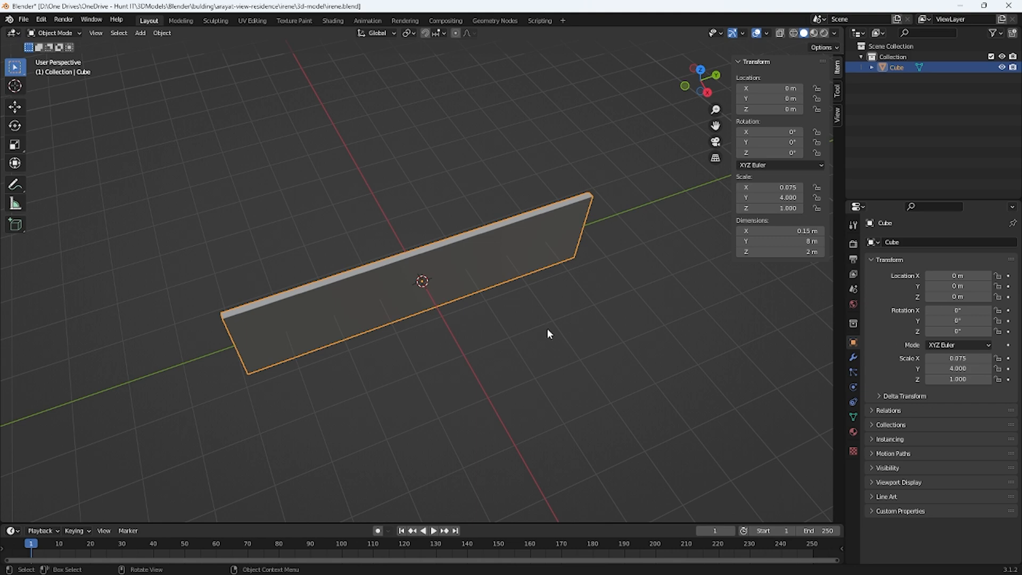
pyautogui.moveTo(466, 318)
pyautogui.mouseDown(button='middle')
pyautogui.moveTo(466, 338)
pyautogui.moveTo(468, 299)
pyautogui.mouseUp(button='middle')
pyautogui.scroll(1, 372, 323)
pyautogui.scroll(1, 372, 324)
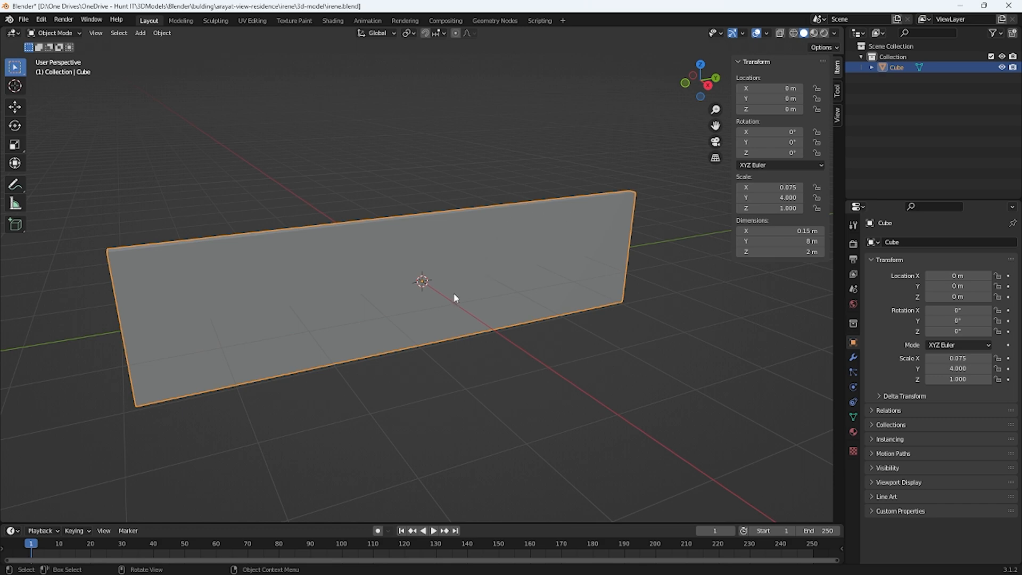
pyautogui.press('Tab')
pyautogui.moveTo(413, 370); pyautogui.dragTo(448, 345, button='middle')
pyautogui.moveTo(238, 420); pyautogui.dragTo(287, 372, button='middle')
pyautogui.click(305, 354)
pyautogui.moveTo(291, 426); pyautogui.dragTo(308, 418, button='middle')
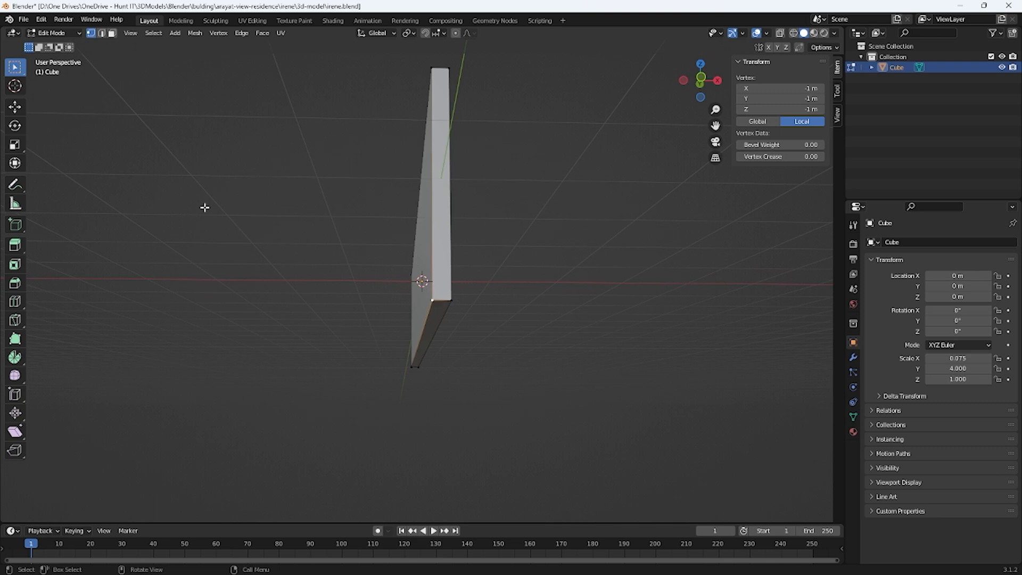
pyautogui.click(112, 34)
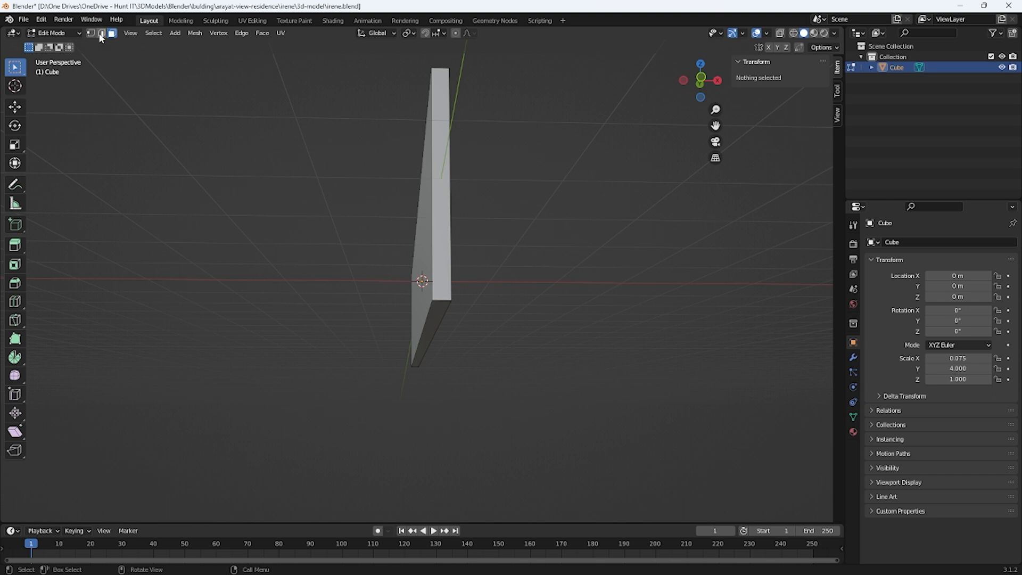
pyautogui.click(92, 34)
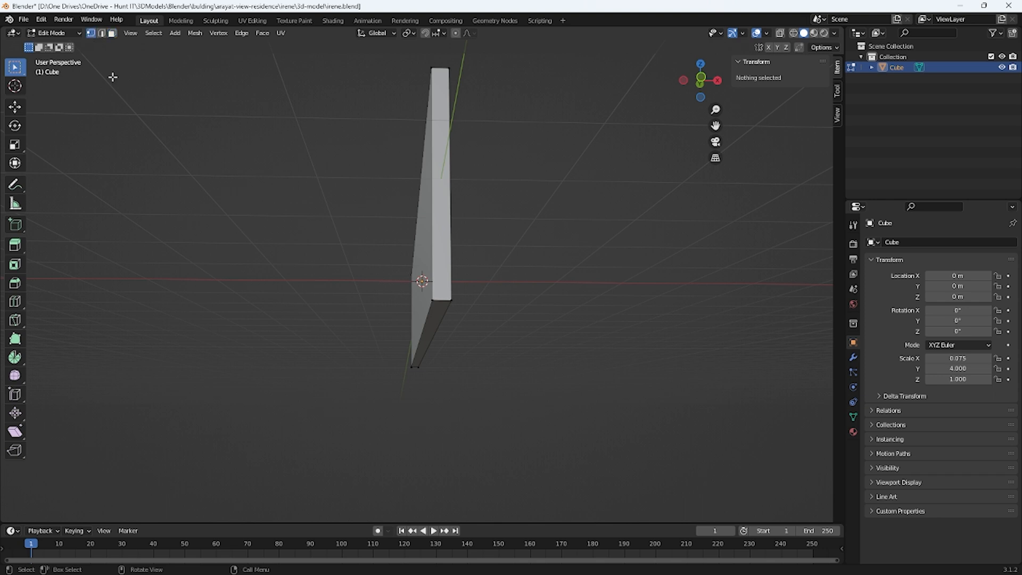
pyautogui.click(432, 301)
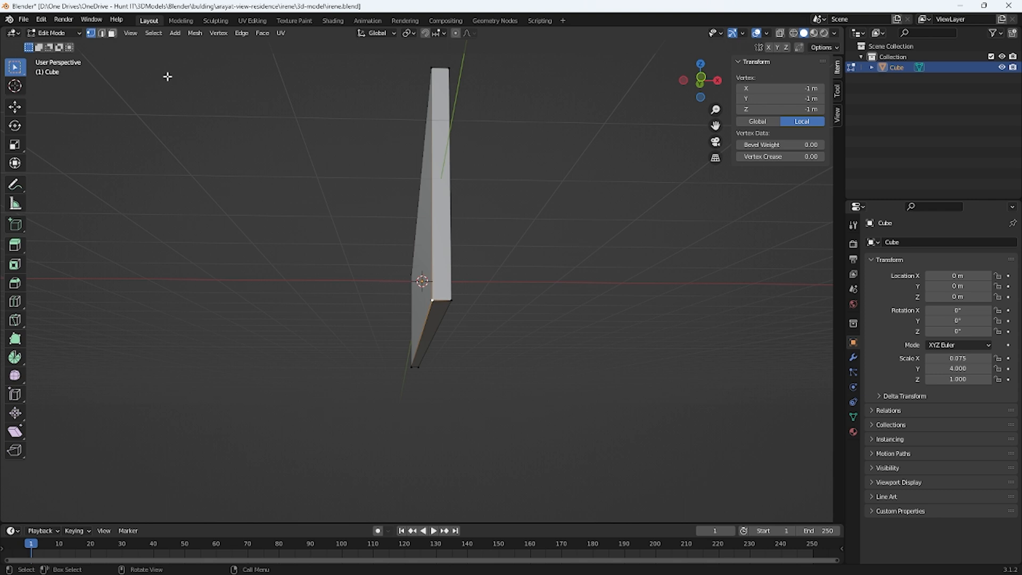
pyautogui.click(195, 33)
pyautogui.moveTo(211, 72)
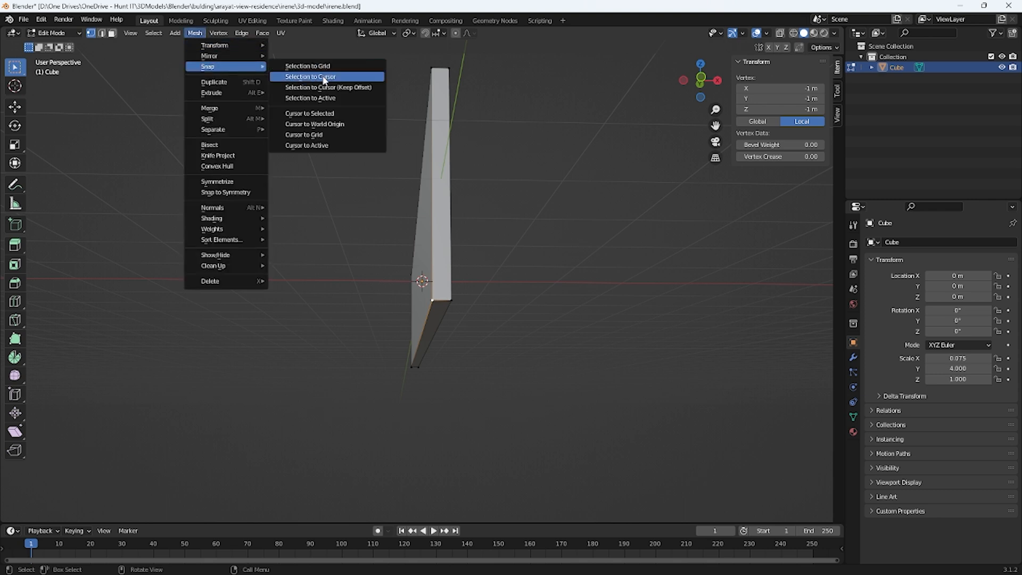
pyautogui.click(346, 114)
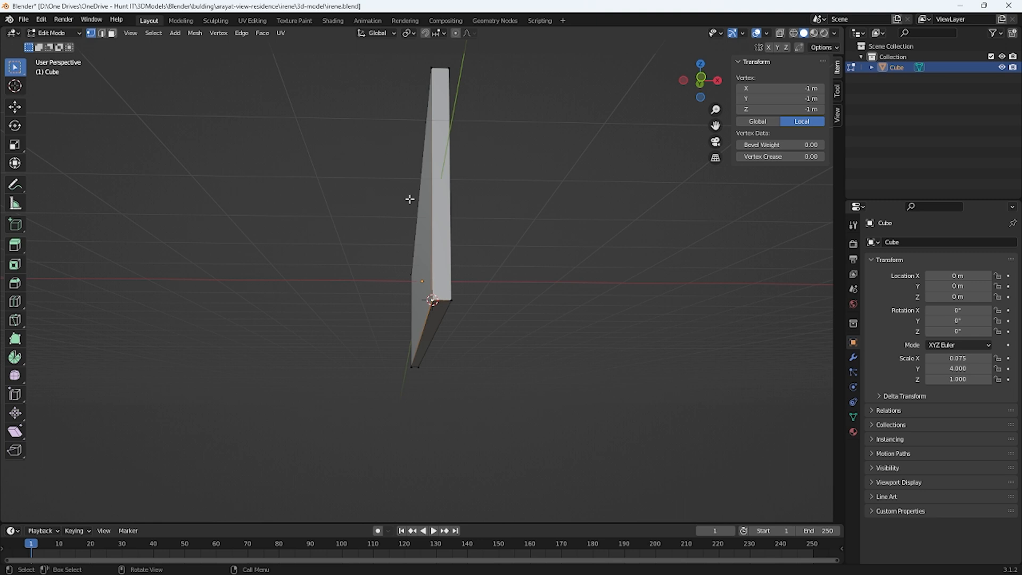
# - Return to Object Mode and set the wall's origin to the 3D cursor
pyautogui.press('Tab')
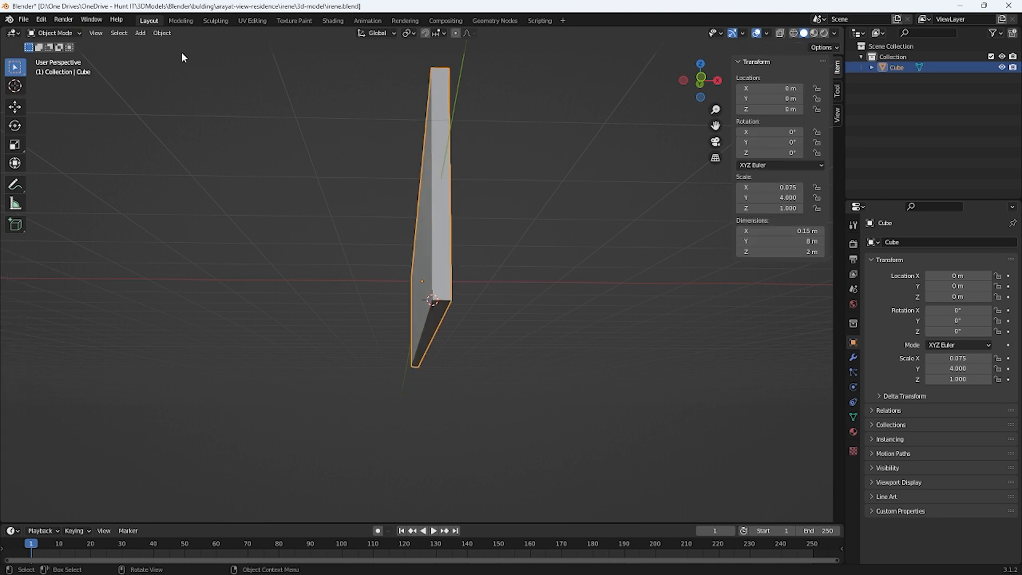
pyautogui.click(162, 33)
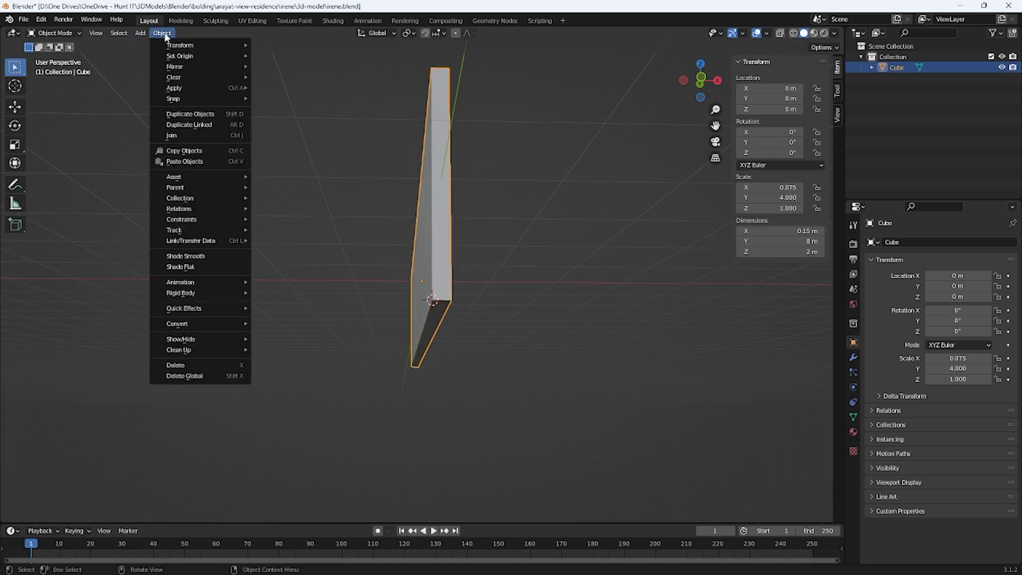
pyautogui.moveTo(181, 56)
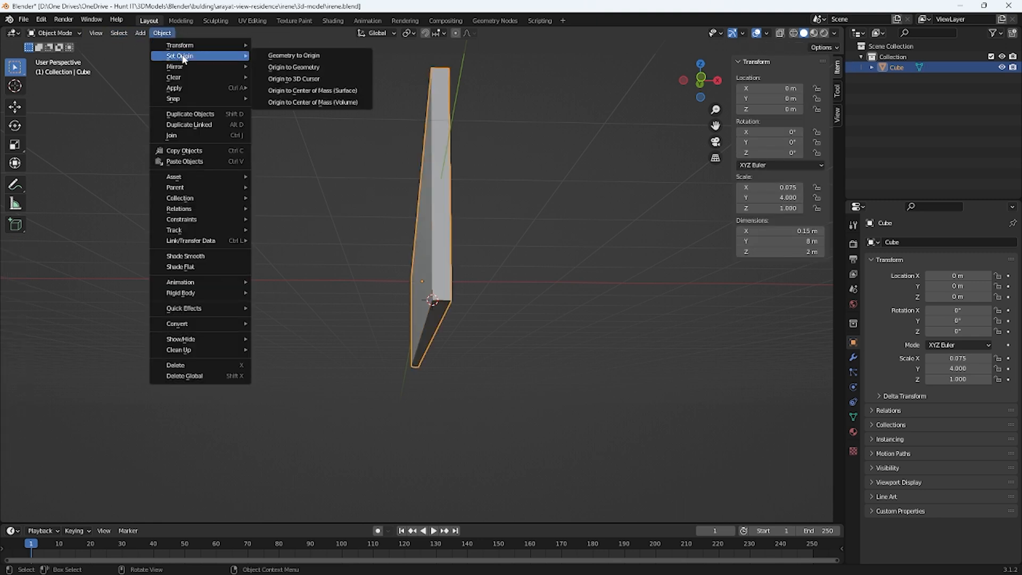
pyautogui.click(305, 78)
# - Set the wall's X, Y and Z location to 0 m so its corner origin sits at the world origin
pyautogui.moveTo(540, 241); pyautogui.dragTo(474, 289, button='middle')
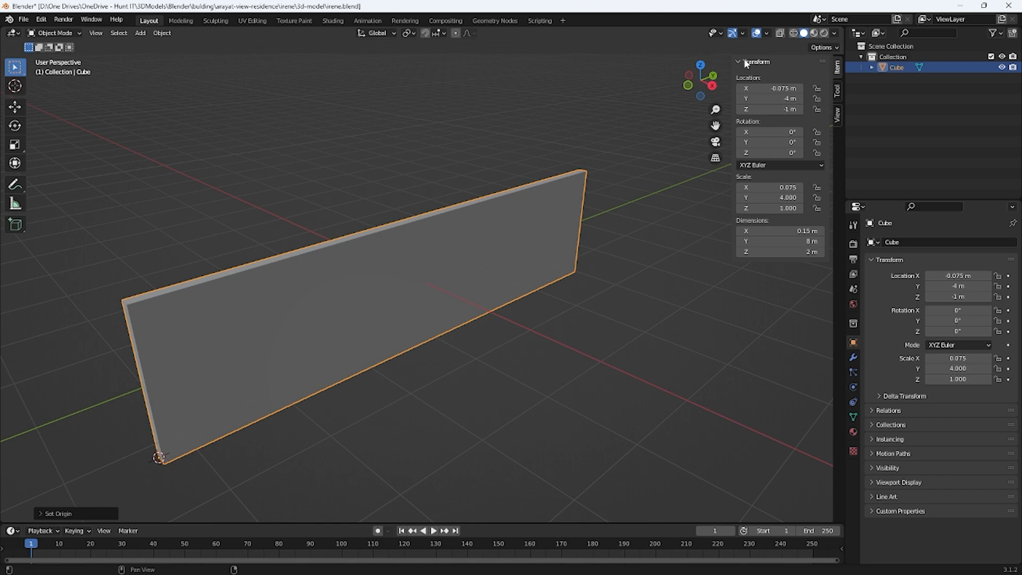
pyautogui.click(762, 89)
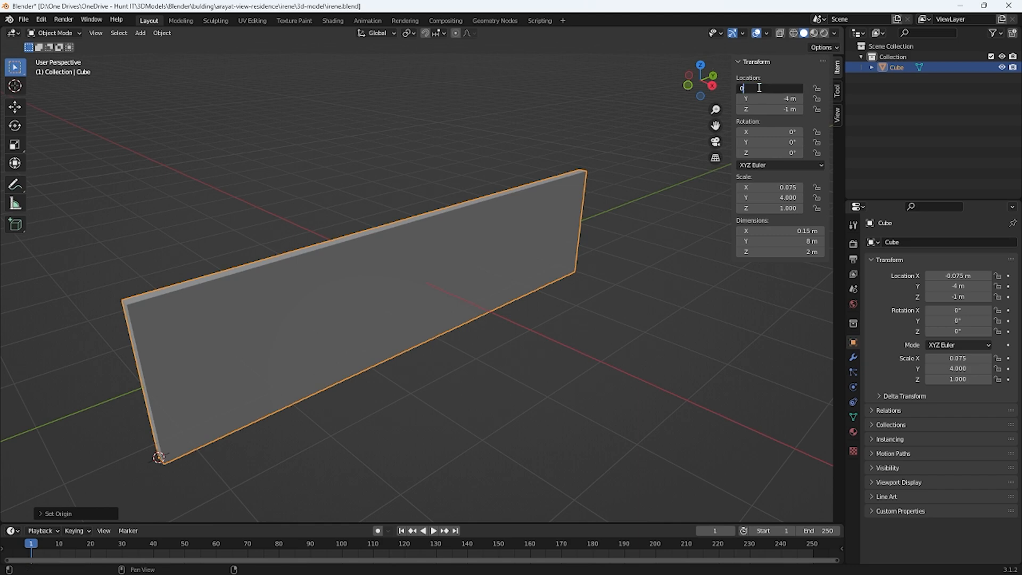
pyautogui.write('0')
pyautogui.press('Tab')
pyautogui.write('0')
pyautogui.press('Tab')
pyautogui.write('0')
pyautogui.press('Return')
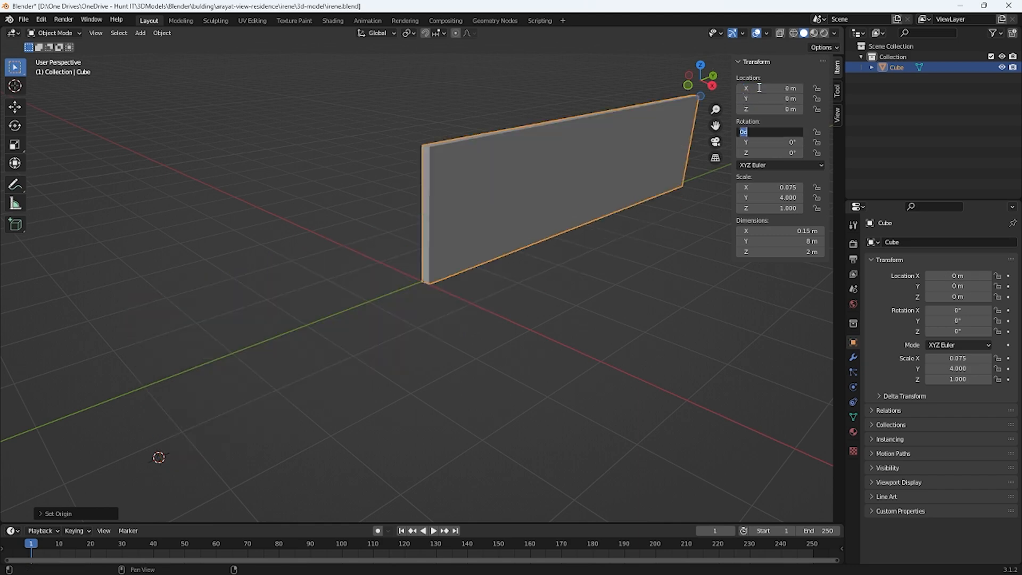
# - Try placing the 3D cursor freehand at the wall's bottom corner by the world origin with the Cursor tool
pyautogui.moveTo(413, 319)
pyautogui.mouseDown(button='middle')
pyautogui.moveTo(483, 327)
pyautogui.moveTo(378, 285)
pyautogui.moveTo(413, 249)
pyautogui.moveTo(447, 245)
pyautogui.moveTo(432, 330)
pyautogui.moveTo(410, 312)
pyautogui.mouseUp(button='middle')
pyautogui.moveTo(539, 330); pyautogui.dragTo(323, 409, button='middle')
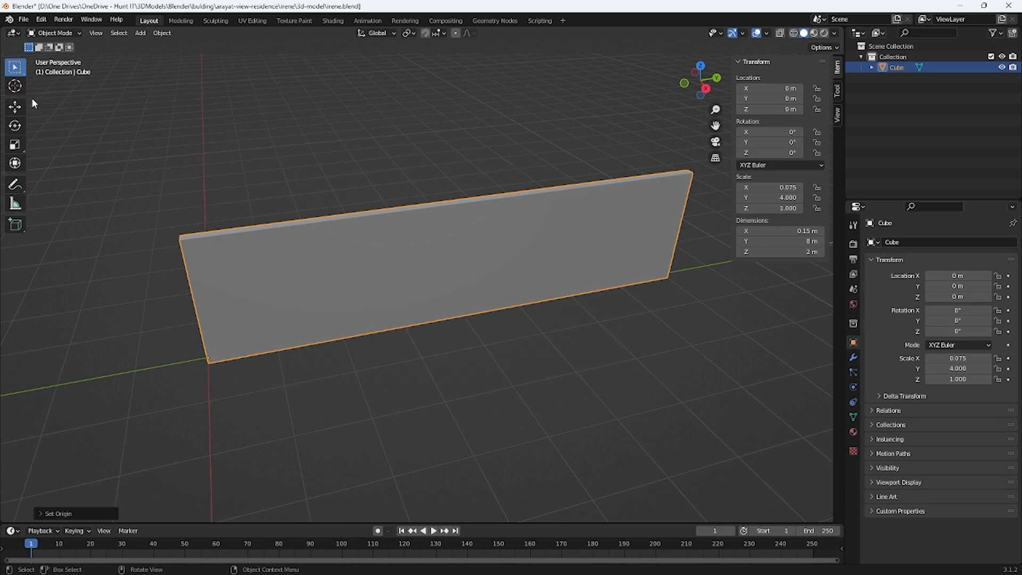
pyautogui.click(16, 87)
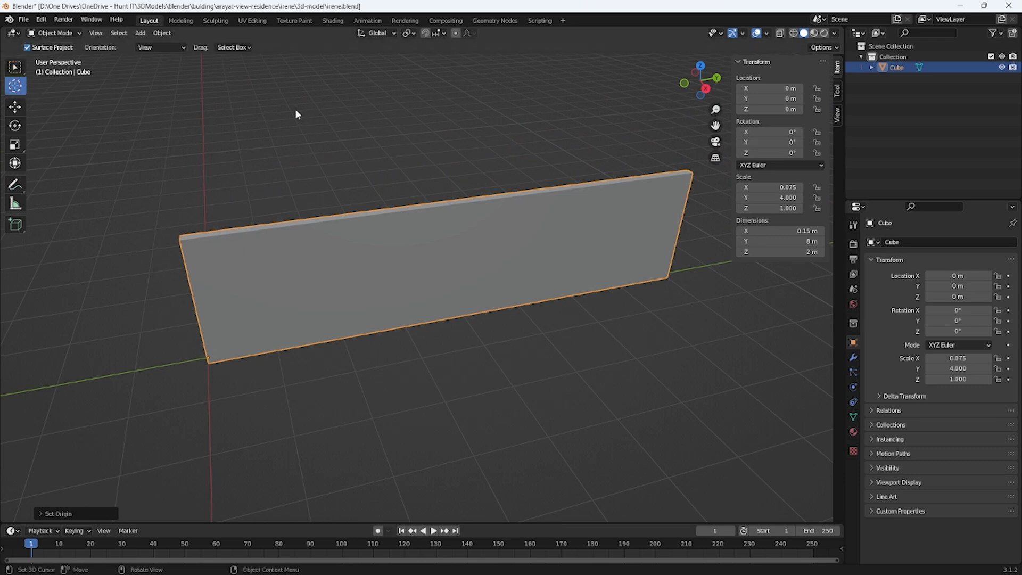
pyautogui.click(213, 366)
pyautogui.moveTo(181, 407); pyautogui.dragTo(263, 387, button='middle')
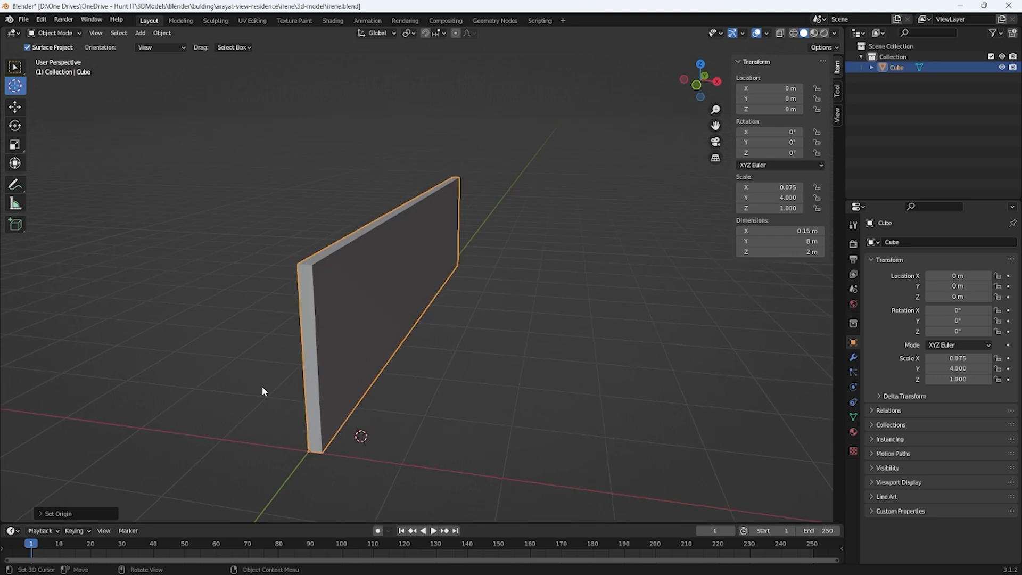
pyautogui.click(310, 453)
pyautogui.moveTo(413, 450); pyautogui.dragTo(369, 474, button='middle')
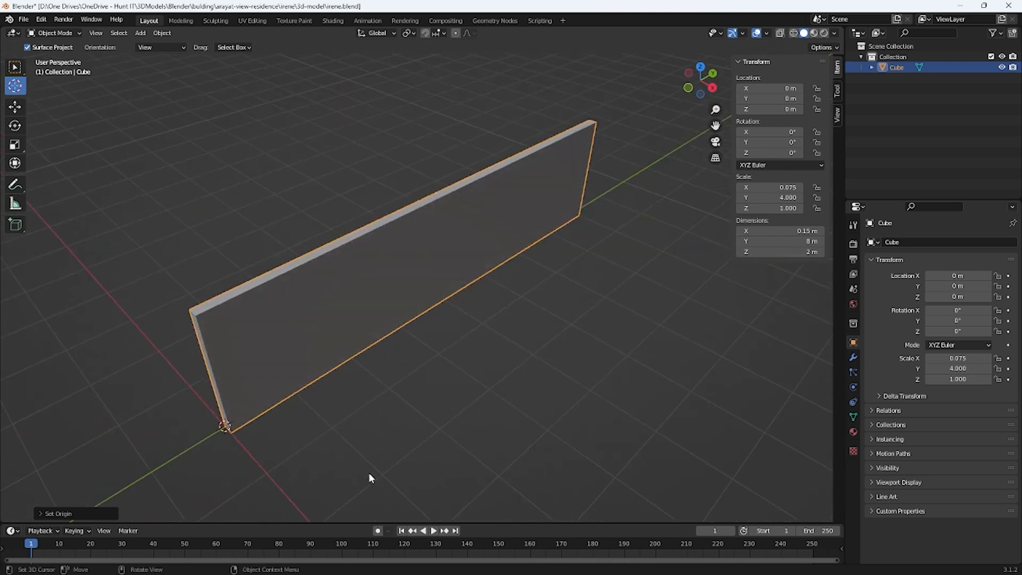
# - Place the 3D cursor freehand on the wall's large side face, and switch back to the Select Box tool
pyautogui.click(395, 469)
pyautogui.moveTo(429, 445); pyautogui.dragTo(414, 432, button='middle')
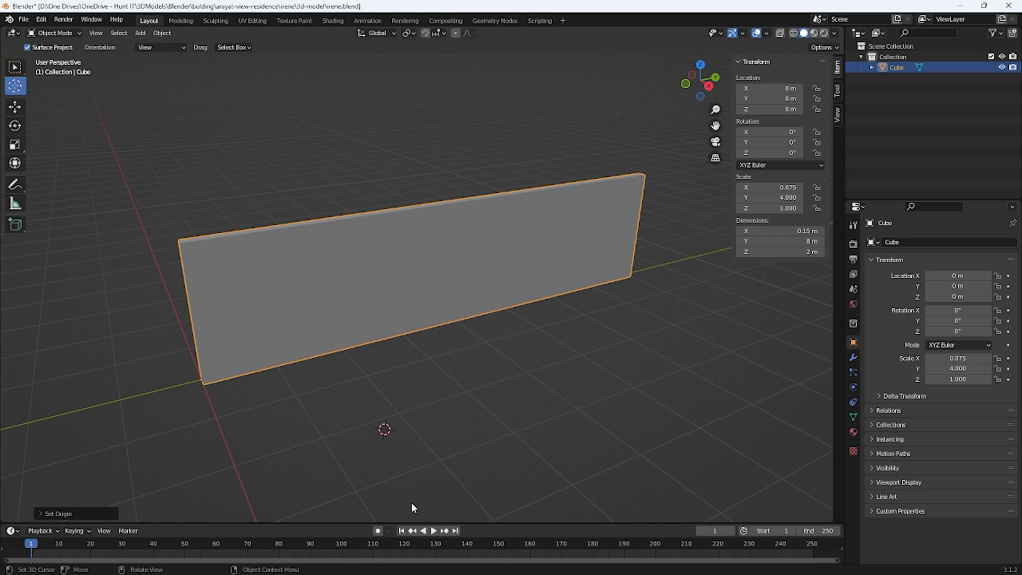
pyautogui.click(268, 343)
pyautogui.click(347, 307)
pyautogui.click(15, 66)
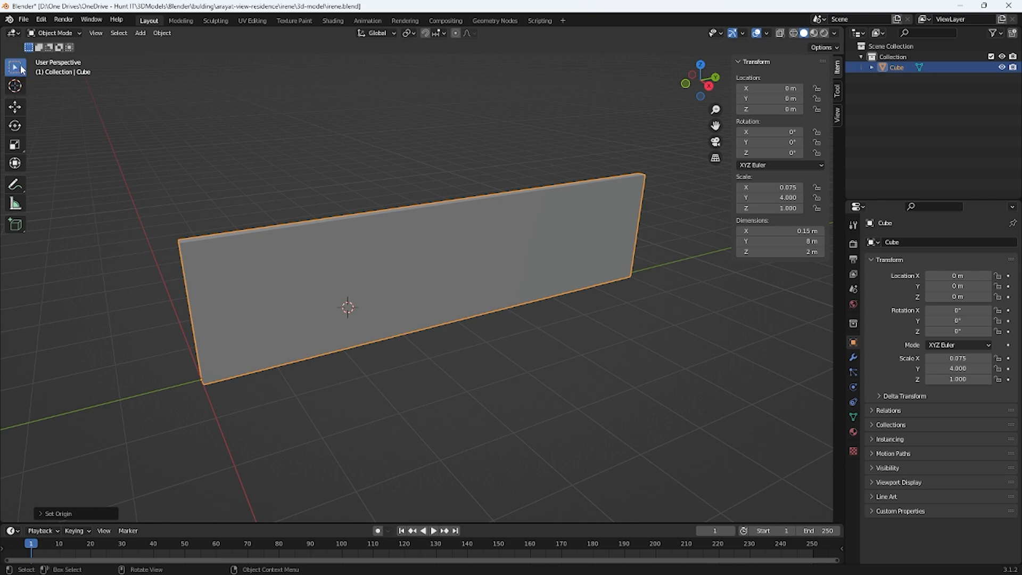
# - Copy and paste the wall, and move the copy about 2.19 m along the X axis
pyautogui.hotkey('ctrl', 'c')
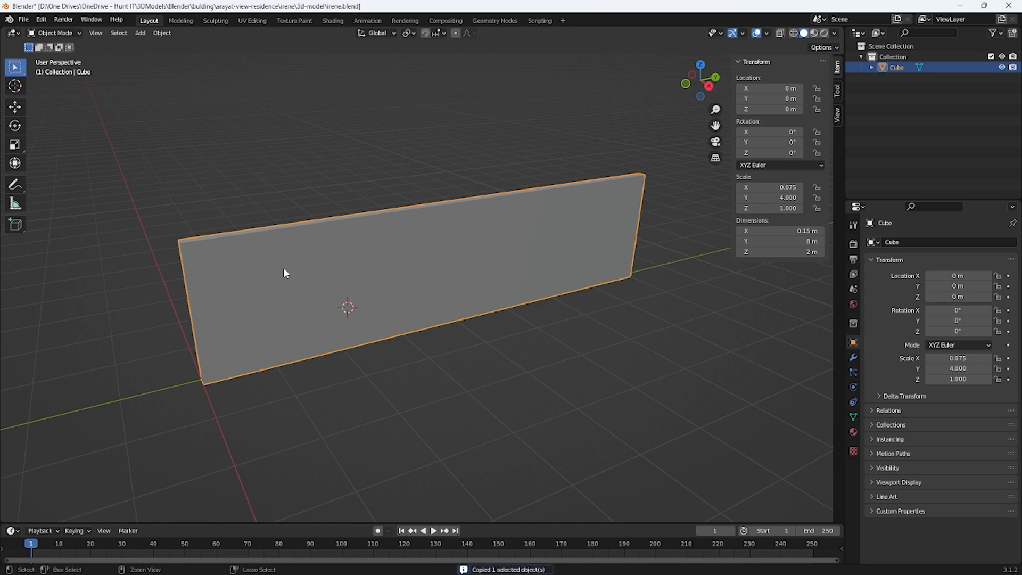
pyautogui.hotkey('ctrl', 'v')
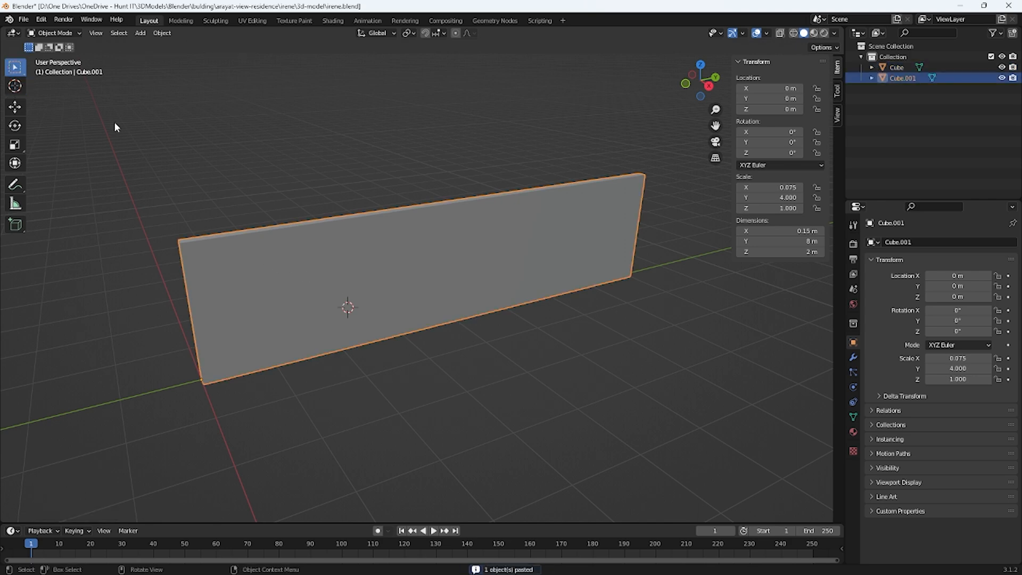
pyautogui.click(15, 107)
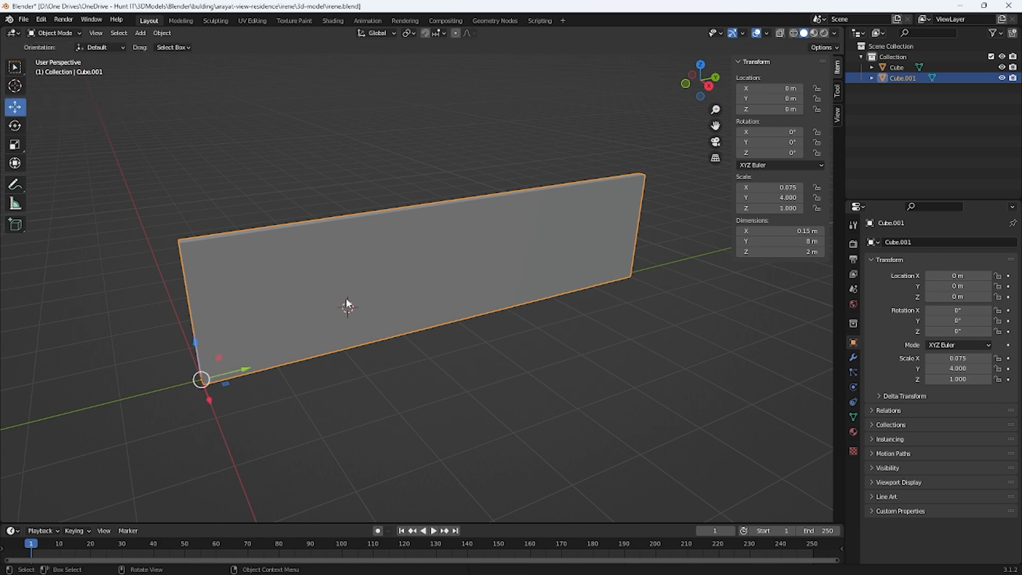
pyautogui.moveTo(209, 402); pyautogui.dragTo(296, 481)
pyautogui.scroll(-4, 346, 472)
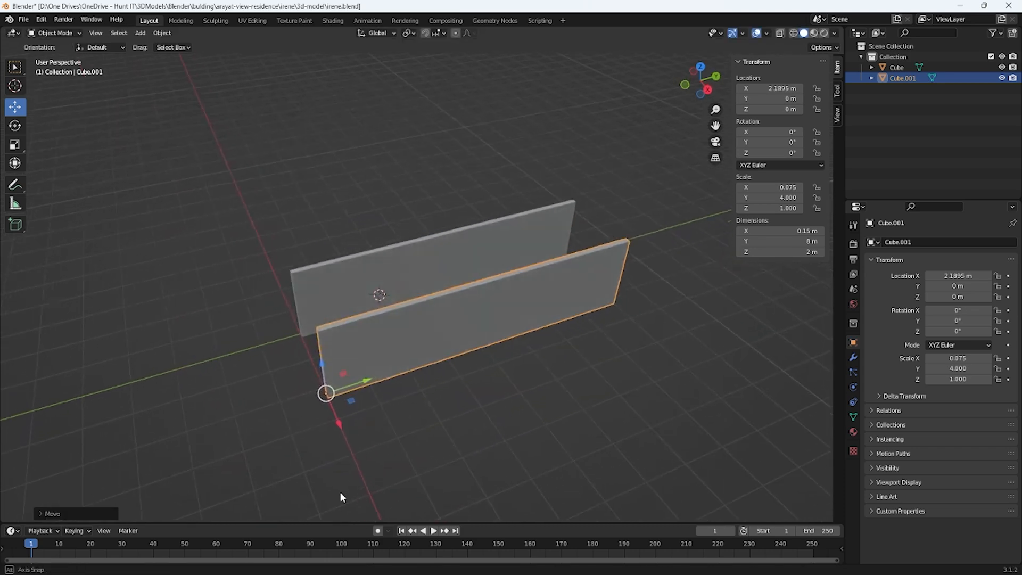
# - Snap the 3D cursor to the copied wall's bottom corner vertex at Y 0, on the side facing away from the original wall
pyautogui.scroll(5, 341, 495)
pyautogui.moveTo(346, 492); pyautogui.dragTo(380, 452, button='middle')
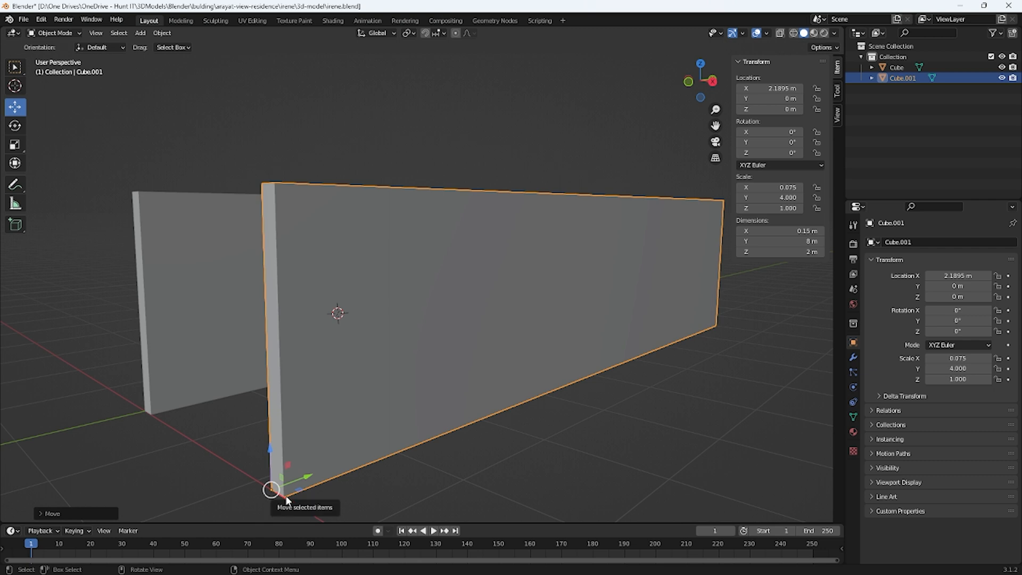
pyautogui.press('Tab')
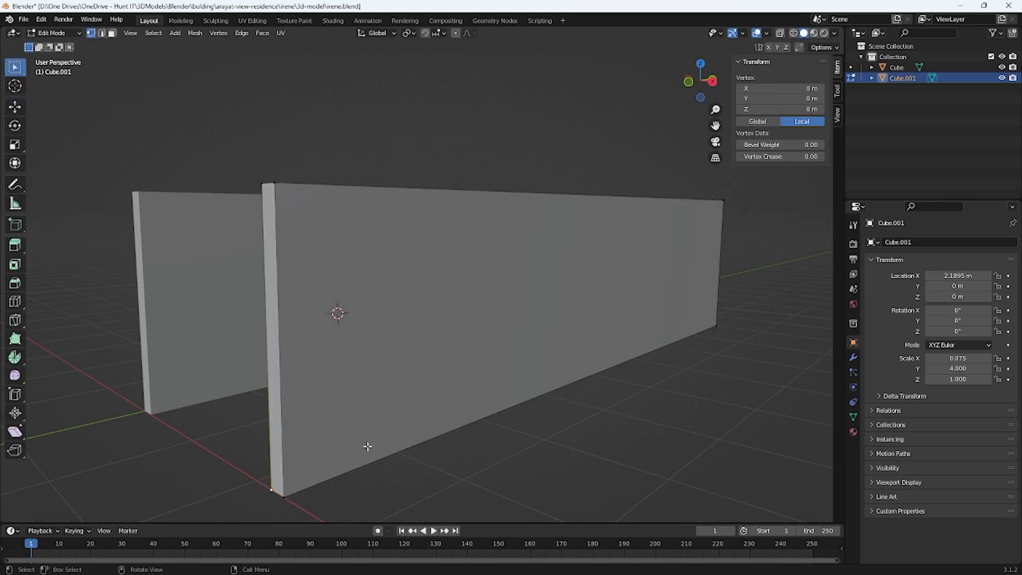
pyautogui.click(284, 497)
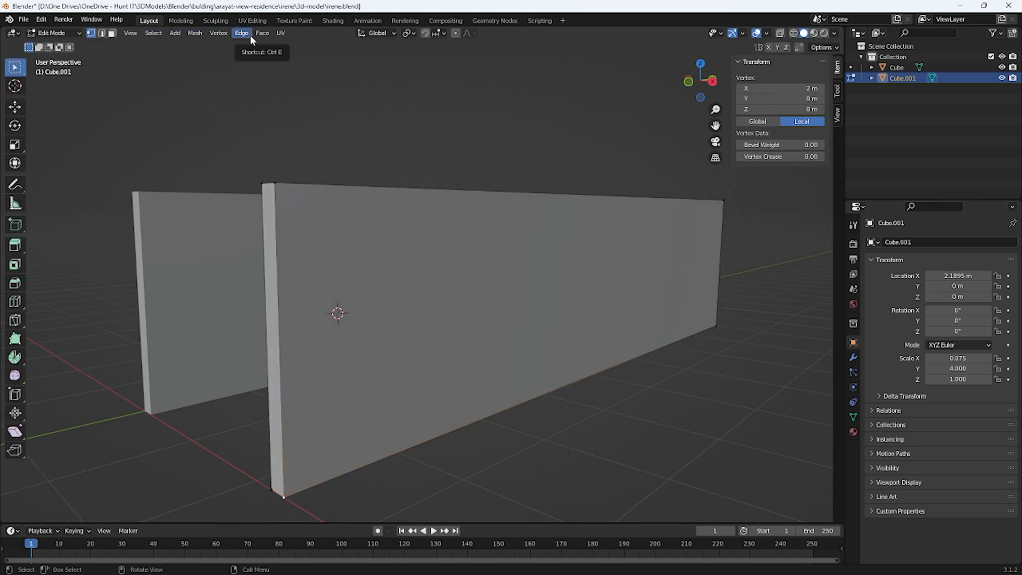
pyautogui.click(192, 33)
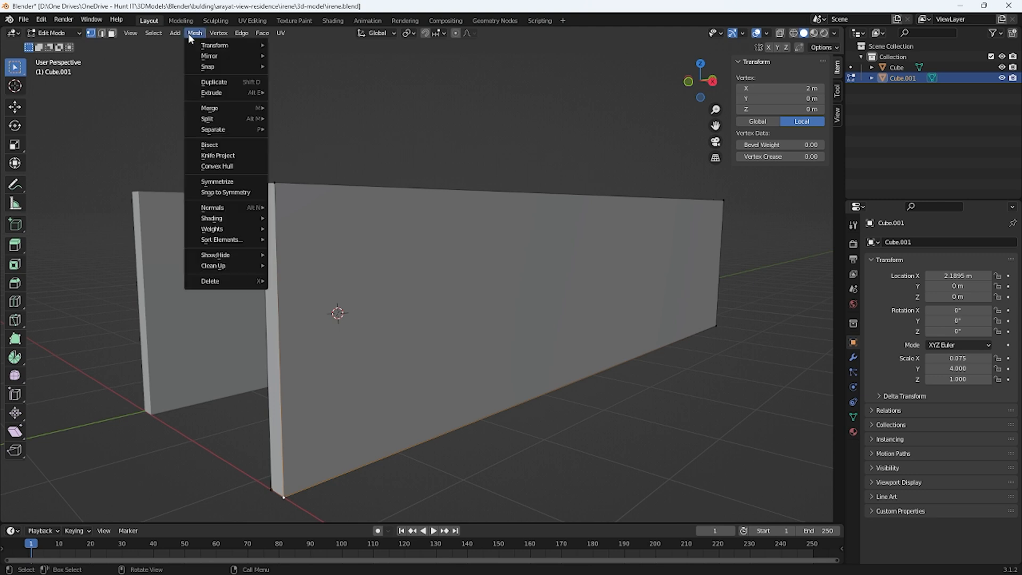
pyautogui.moveTo(218, 66)
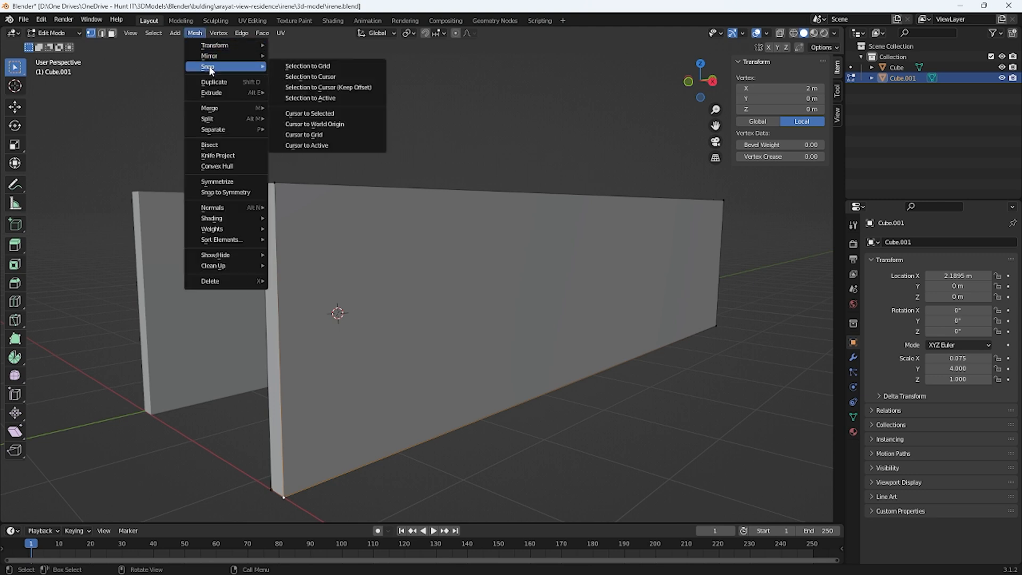
pyautogui.click(320, 114)
pyautogui.press('Tab')
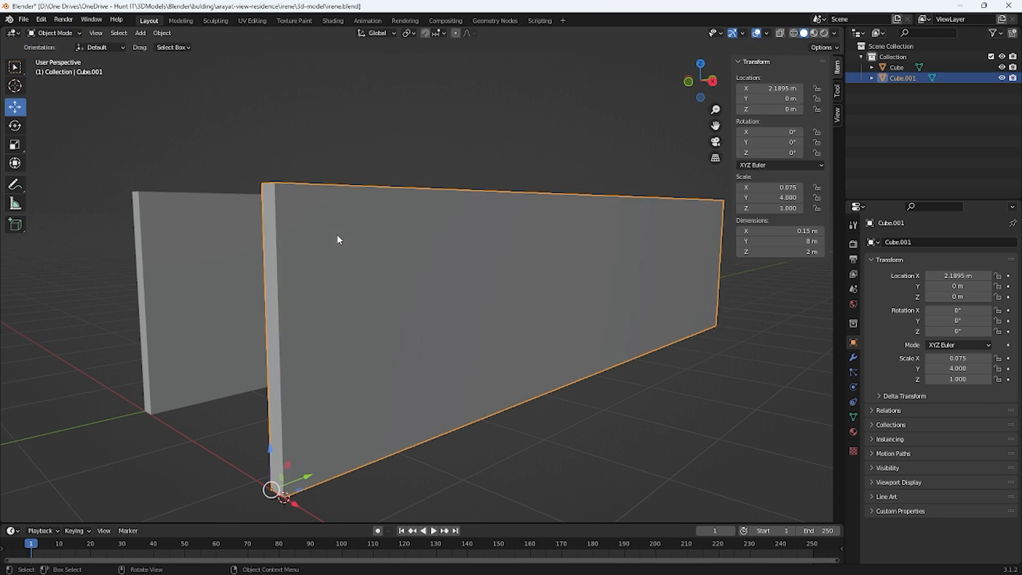
# - Set the copied wall's origin to the 3D cursor
pyautogui.click(162, 33)
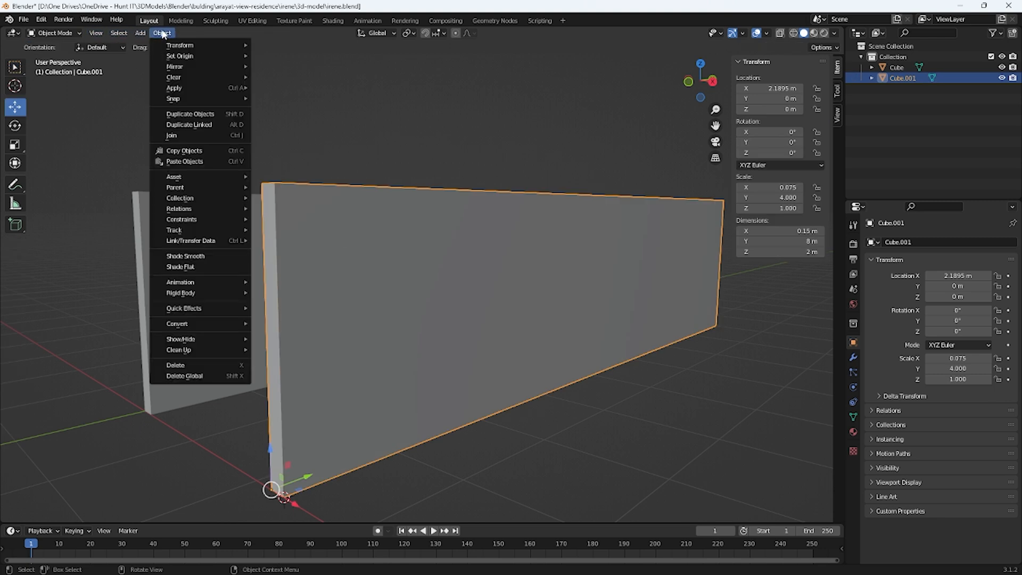
pyautogui.moveTo(200, 53)
pyautogui.click(301, 80)
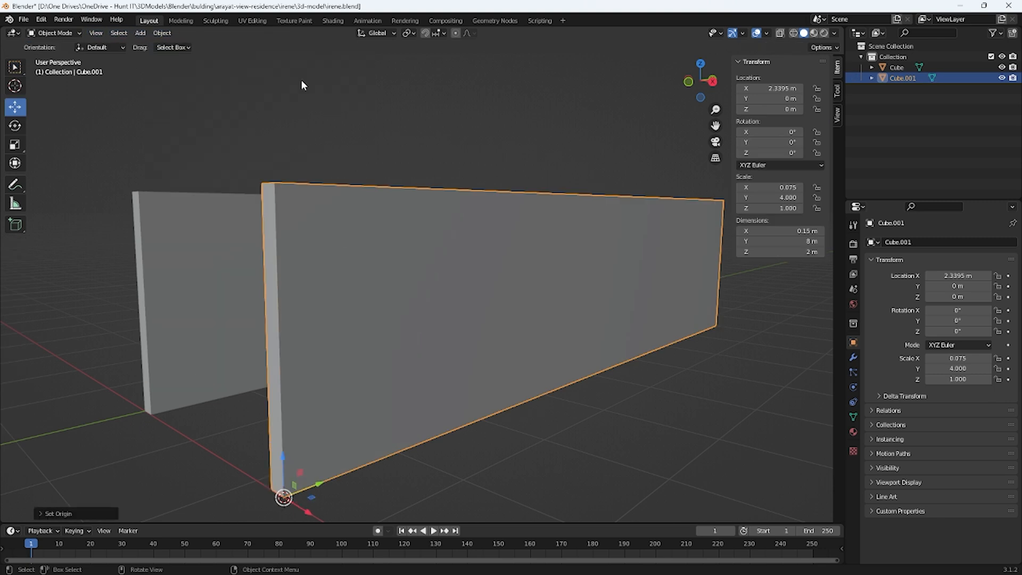
# - Move the copied wall along the X axis, away from the original wall, to about X 4.42 m
pyautogui.scroll(-4, 588, 442)
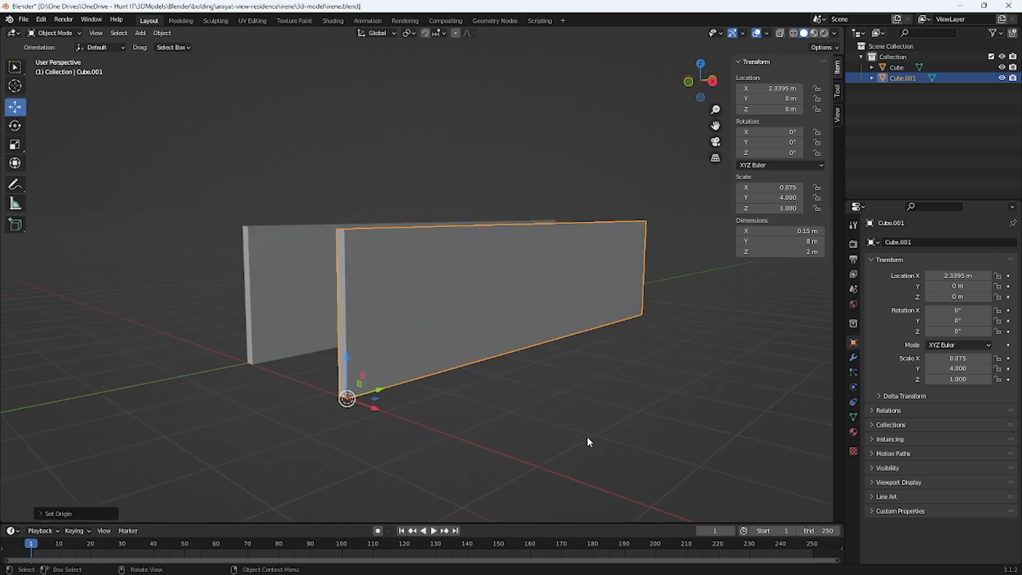
pyautogui.moveTo(588, 442); pyautogui.dragTo(578, 452, button='middle')
pyautogui.moveTo(349, 446); pyautogui.dragTo(484, 484)
pyautogui.moveTo(447, 417); pyautogui.dragTo(294, 385, button='middle')
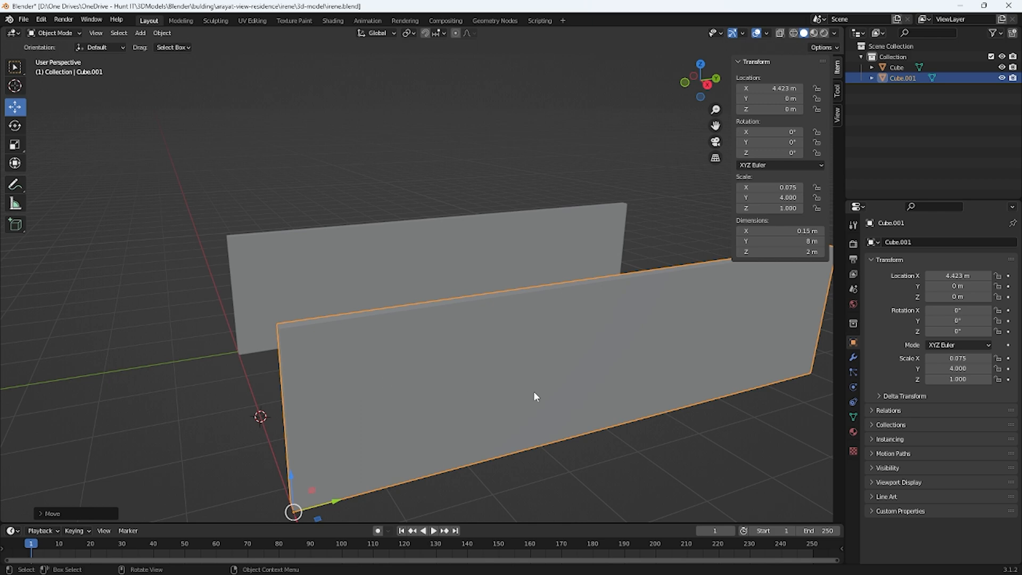
# - Set the copied wall's Y dimension to 5 m and move it along the X axis to about 4.99 m
pyautogui.click(785, 242)
pyautogui.write('5')
pyautogui.press('Return')
pyautogui.moveTo(516, 327); pyautogui.dragTo(445, 433, button='middle')
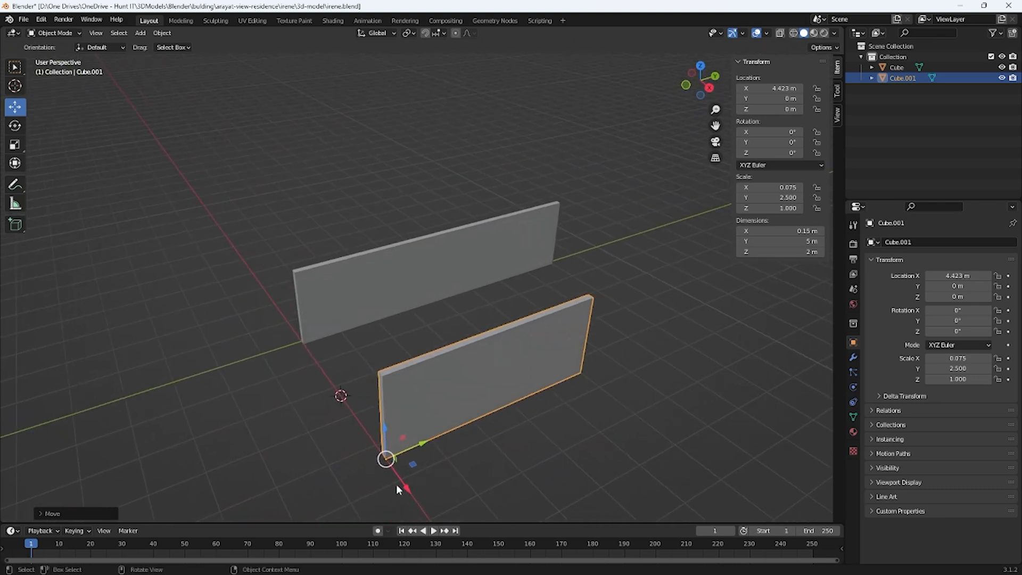
pyautogui.moveTo(411, 488); pyautogui.dragTo(424, 511)
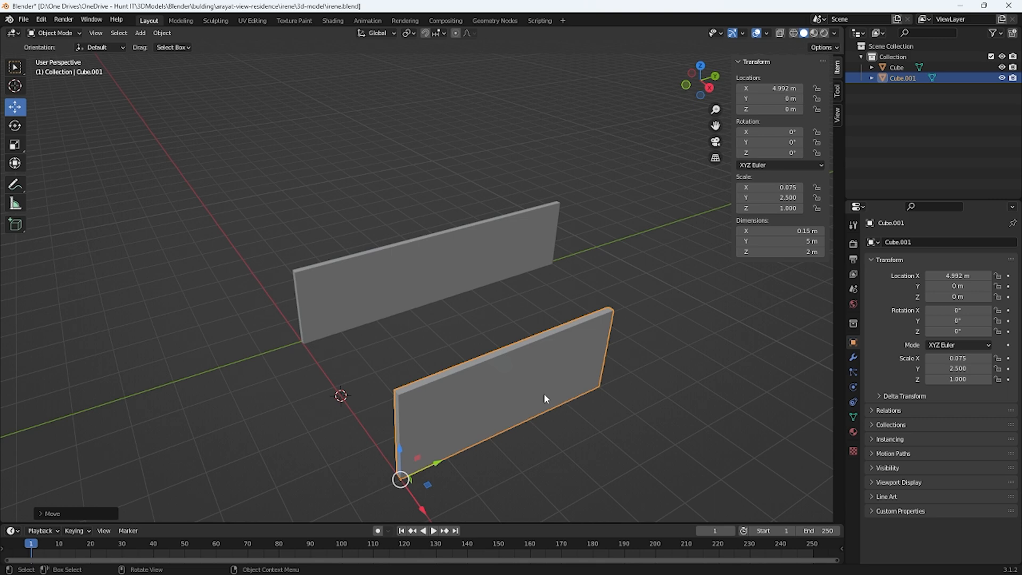
# - Paste a copy of the 5 m wall and move it along the X axis to about 2.75 m, between the other two walls
pyautogui.hotkey('ctrl', 'v')
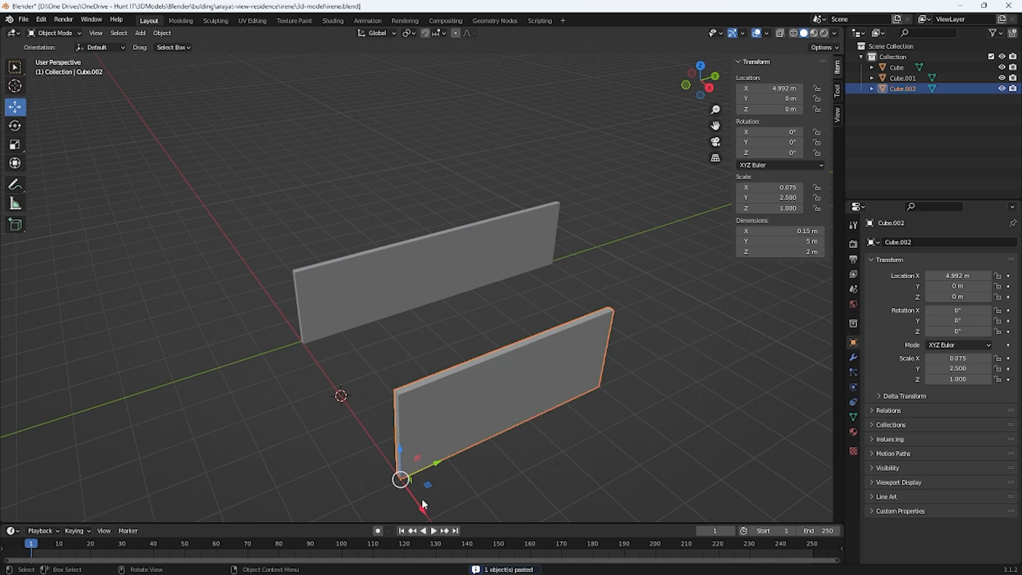
pyautogui.press('g')
pyautogui.press('x')
pyautogui.click(345, 403)
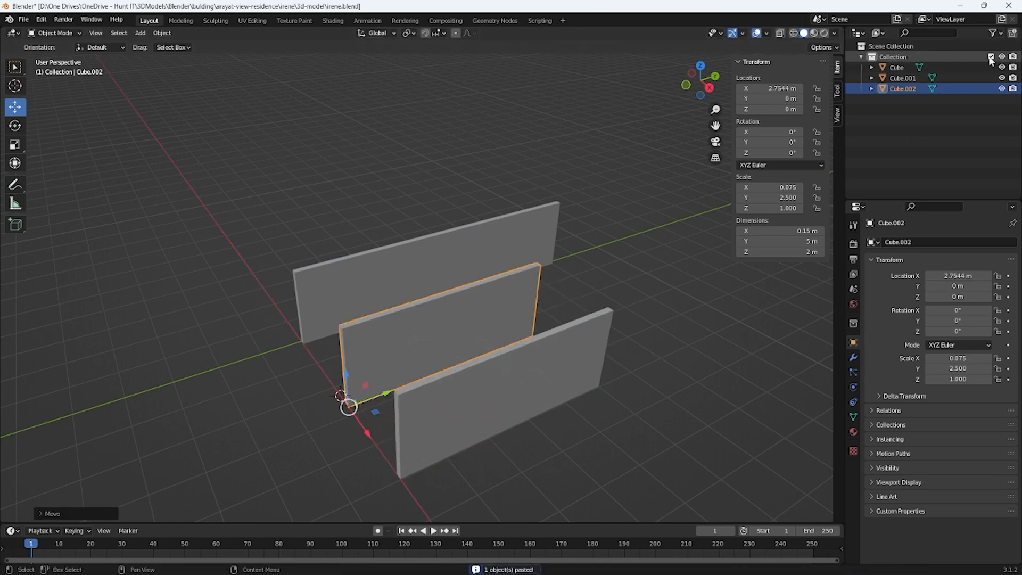
# - Rename the 8 m wall at the world origin as rear-wall-ground
pyautogui.click(904, 66)
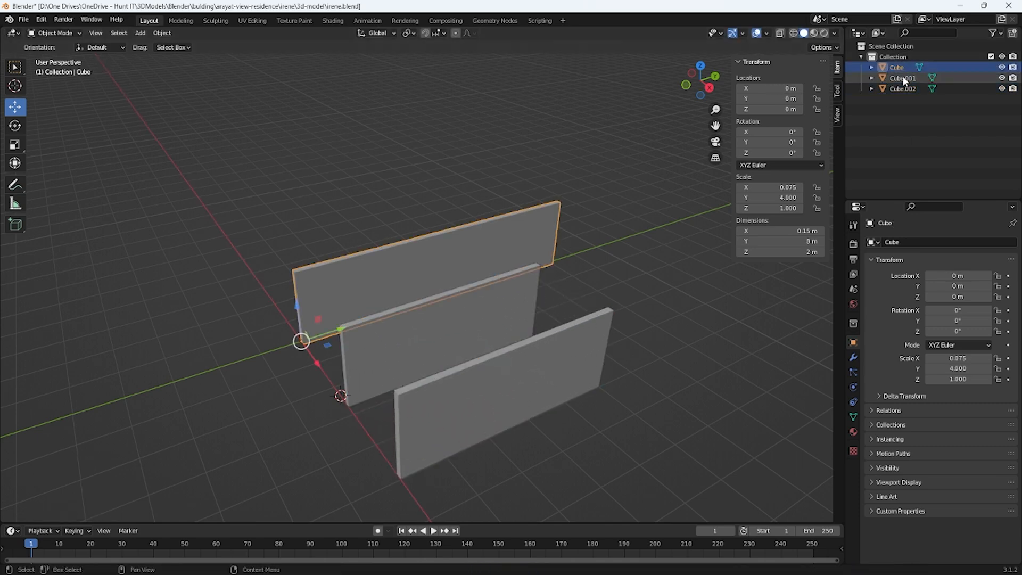
pyautogui.click(903, 78)
pyautogui.click(899, 66)
pyautogui.rightClick(900, 66)
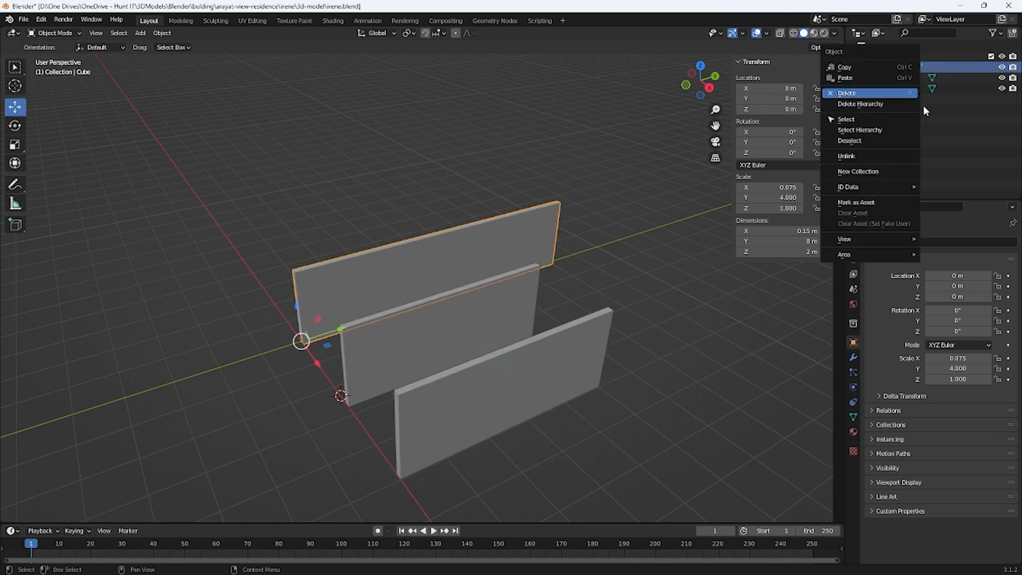
pyautogui.doubleClick(897, 67)
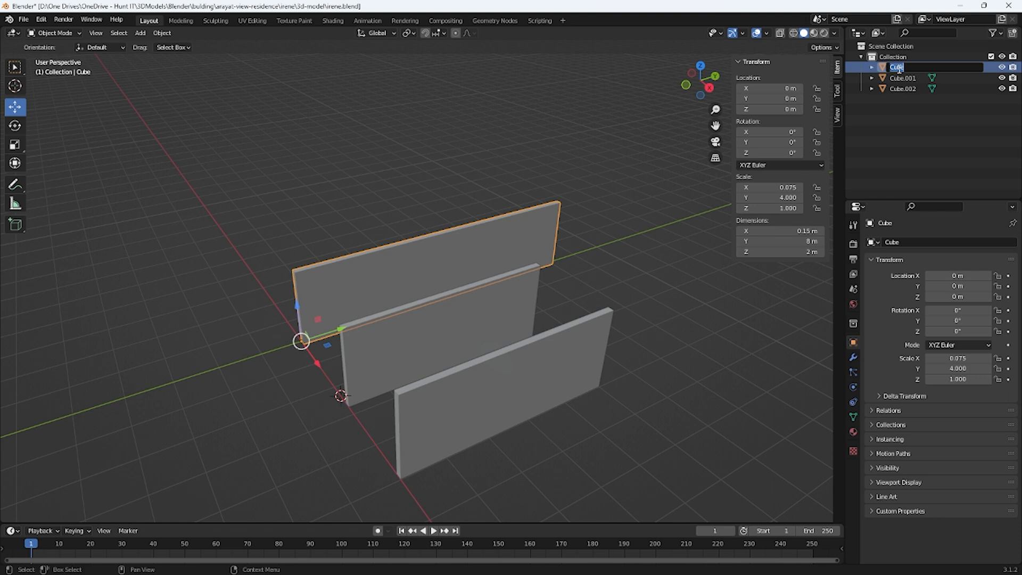
pyautogui.write('rear wall-ground')
pyautogui.press('Return')
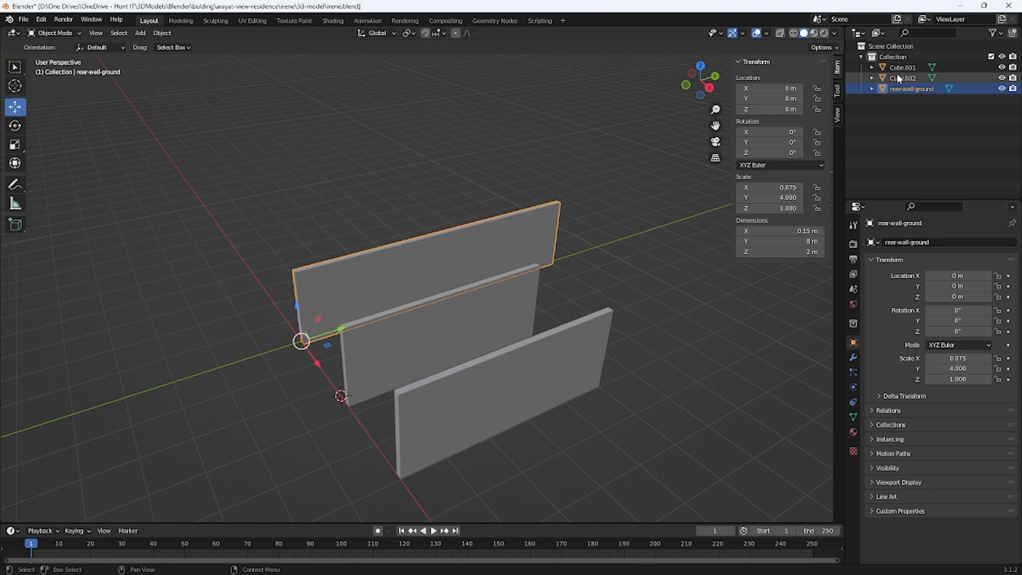
# - Rename the wall farthest out along the X axis as front-wall-ground
pyautogui.click(899, 69)
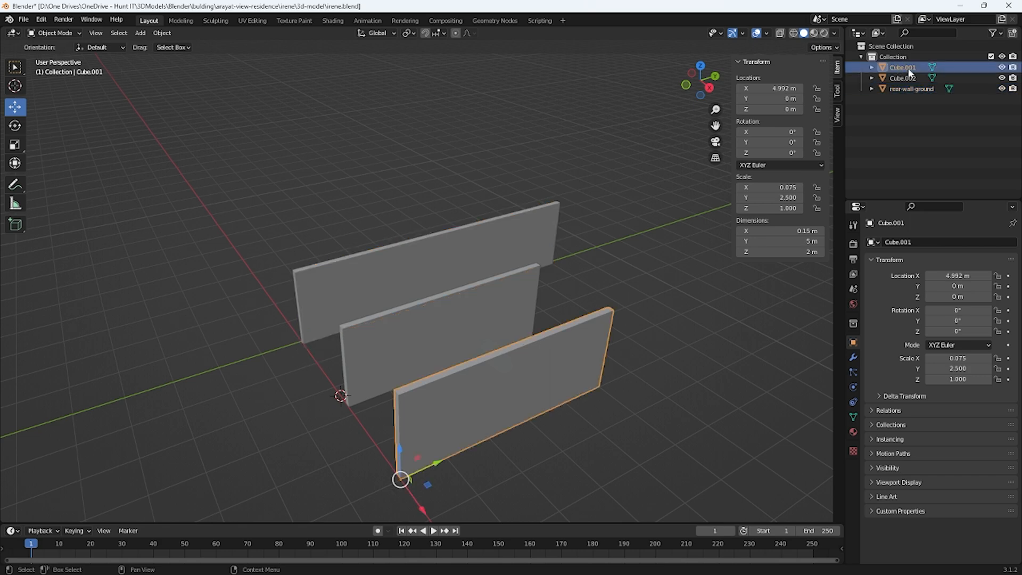
pyautogui.doubleClick(910, 69)
pyautogui.write('front-w')
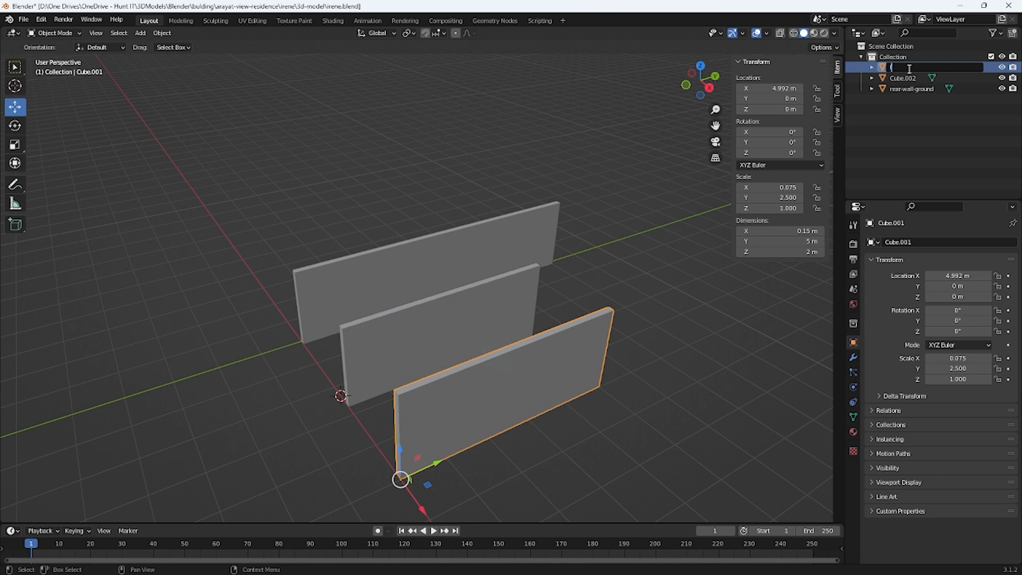
pyautogui.write('-ground')
pyautogui.press('Return')
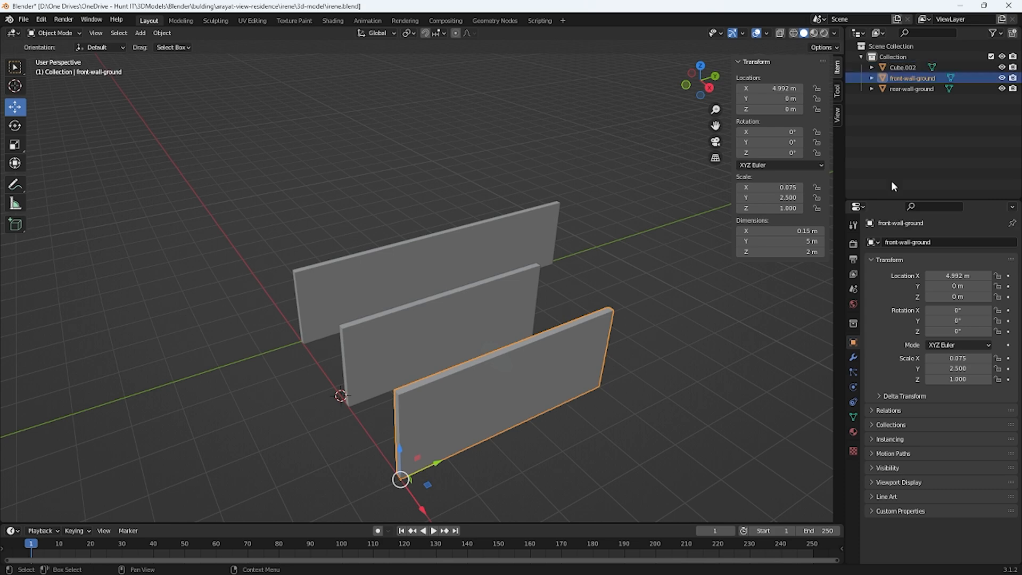
# - Rename the middle wall as carport-back-ground
pyautogui.doubleClick(894, 63)
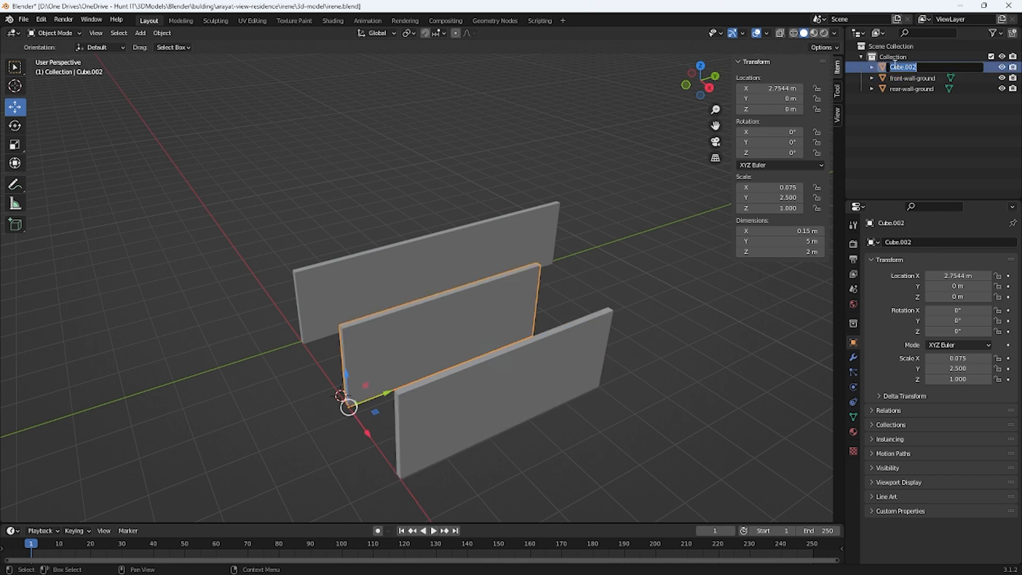
pyautogui.write('carport-back-ground')
pyautogui.press('Return')
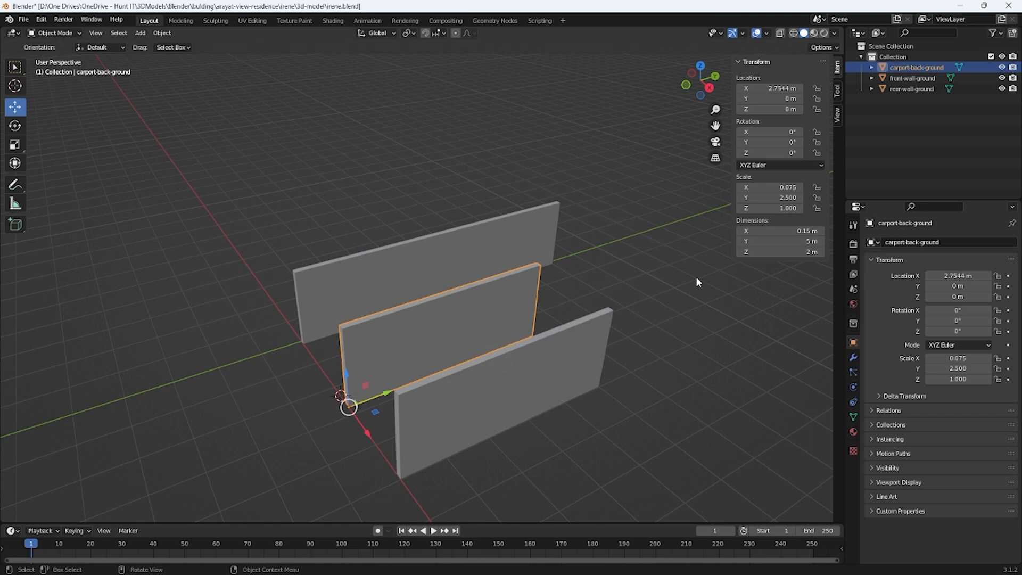
# - Set the carport-back-ground wall's Y dimension to 3 m and move it along the Y axis to about 4.99 m
pyautogui.click(776, 243)
pyautogui.write('3')
pyautogui.press('Return')
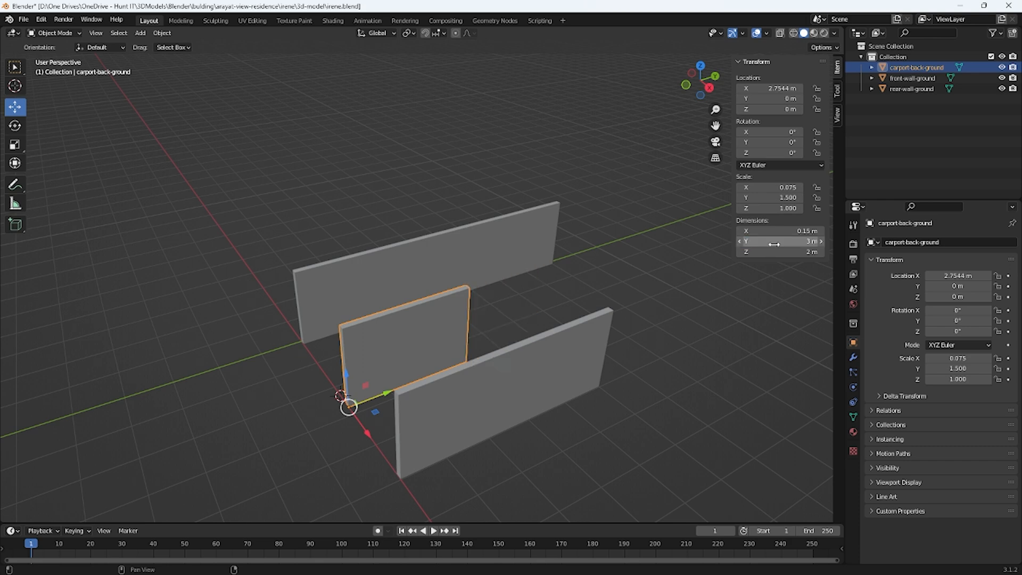
pyautogui.moveTo(409, 411); pyautogui.dragTo(451, 404, button='middle')
pyautogui.moveTo(468, 384); pyautogui.dragTo(545, 308)
pyautogui.moveTo(544, 308); pyautogui.dragTo(464, 389, button='middle')
pyautogui.moveTo(464, 389); pyautogui.dragTo(531, 384)
# - Snap the 3D cursor to the bottom corner vertex at the far Y end of the carport-back-ground wall
pyautogui.moveTo(603, 433); pyautogui.dragTo(561, 390, button='middle')
pyautogui.press('Tab')
pyautogui.click(542, 396)
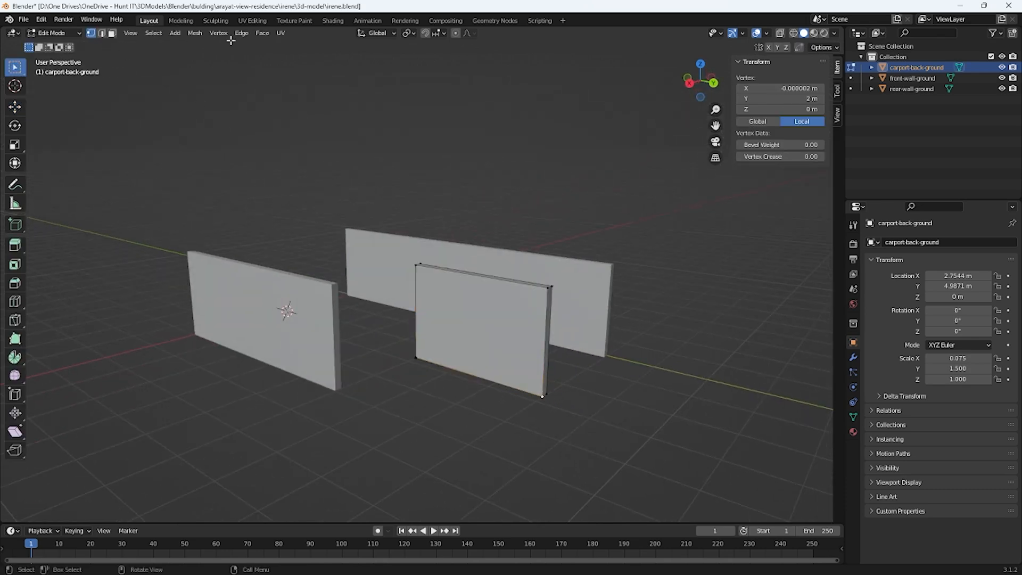
pyautogui.click(196, 34)
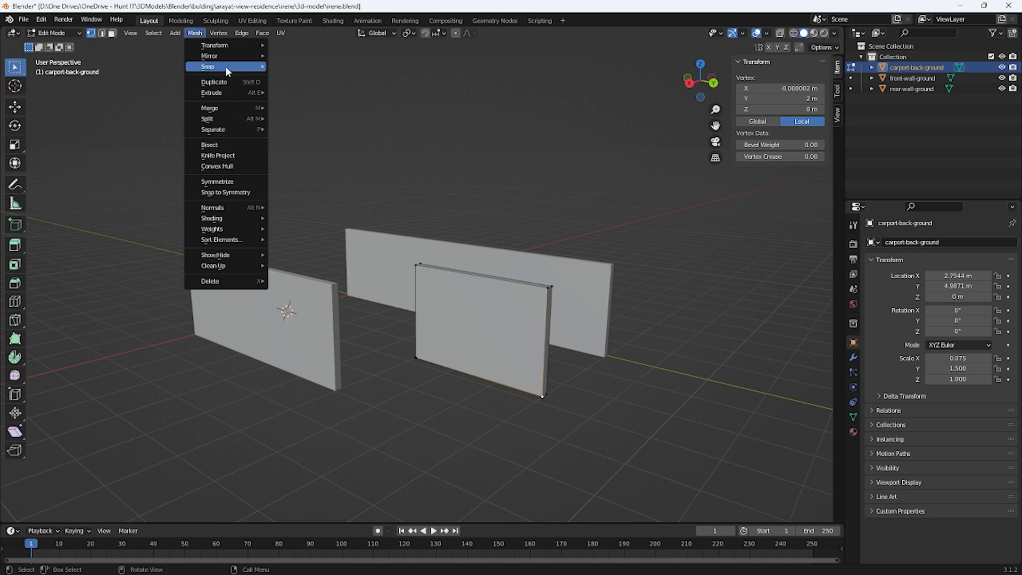
pyautogui.moveTo(226, 65)
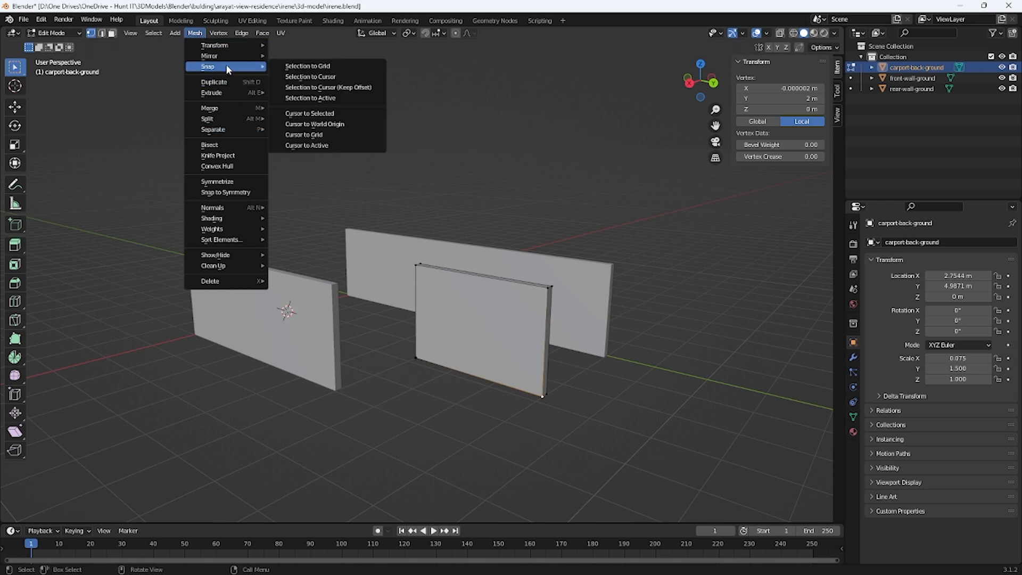
pyautogui.click(322, 113)
pyautogui.press('Tab')
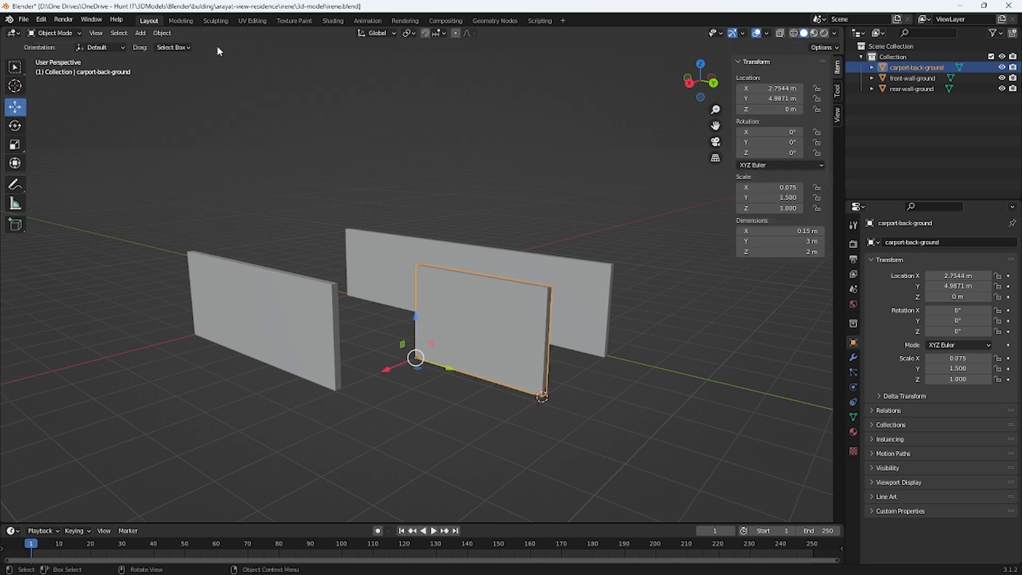
# - Set the carport-back-ground wall's origin to the 3D cursor at its far bottom corner
pyautogui.click(161, 33)
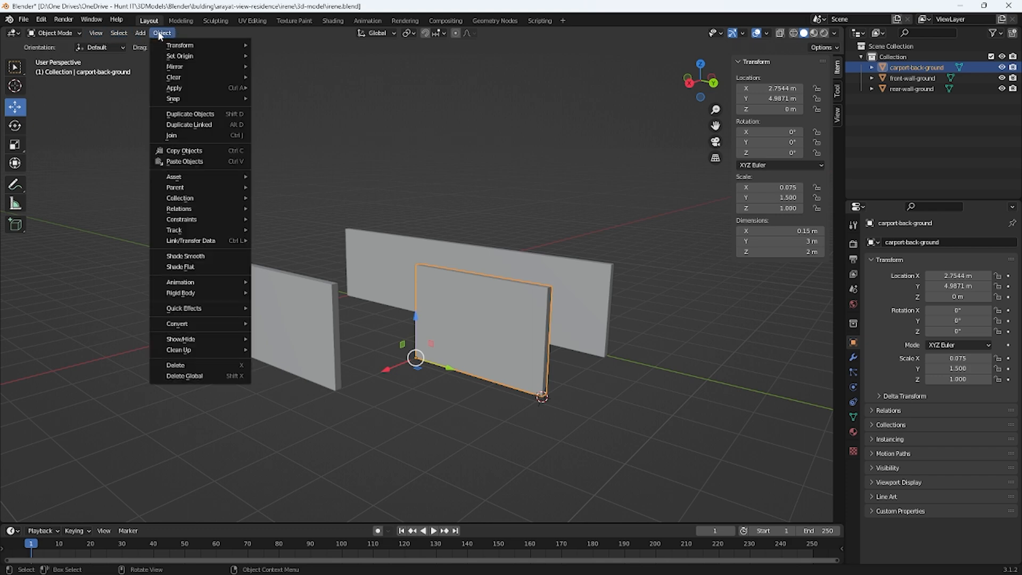
pyautogui.moveTo(178, 56)
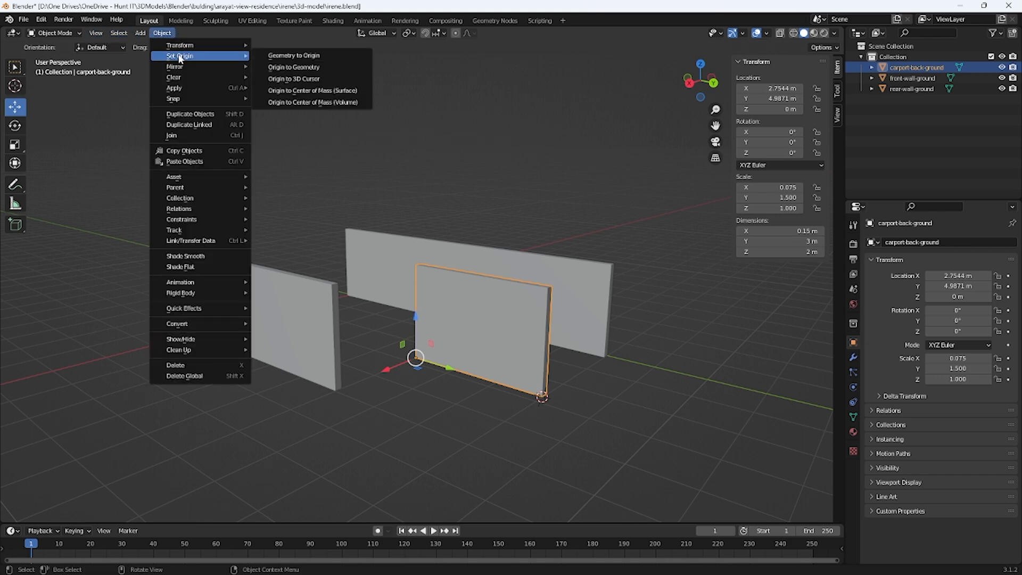
pyautogui.click(313, 80)
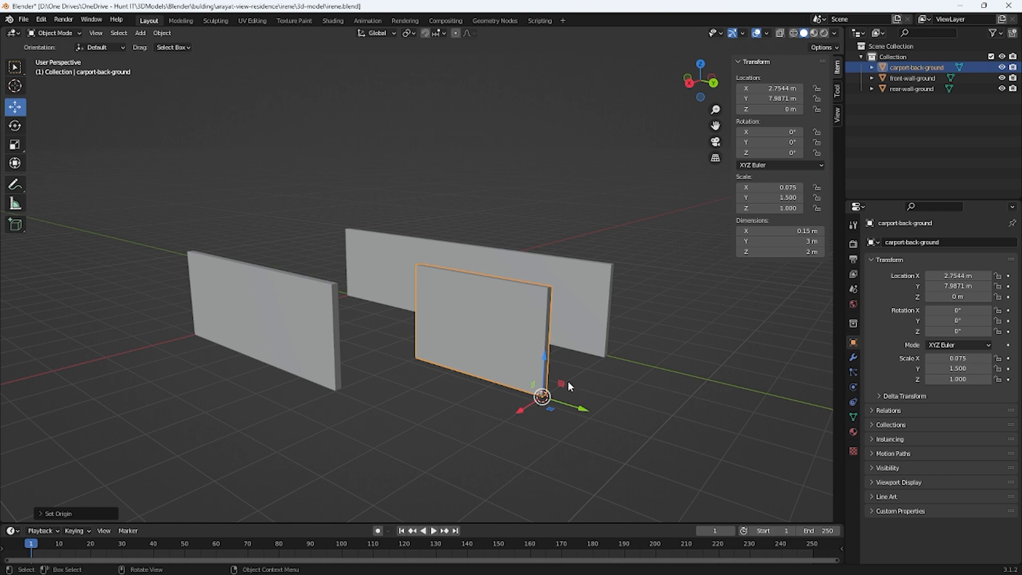
# - Set the carport-back-ground wall's Y location to 8 m to align its far end with the rear wall's end
pyautogui.click(599, 351)
pyautogui.click(468, 365)
pyautogui.moveTo(525, 398); pyautogui.dragTo(564, 474, button='middle')
pyautogui.moveTo(592, 482); pyautogui.dragTo(591, 482)
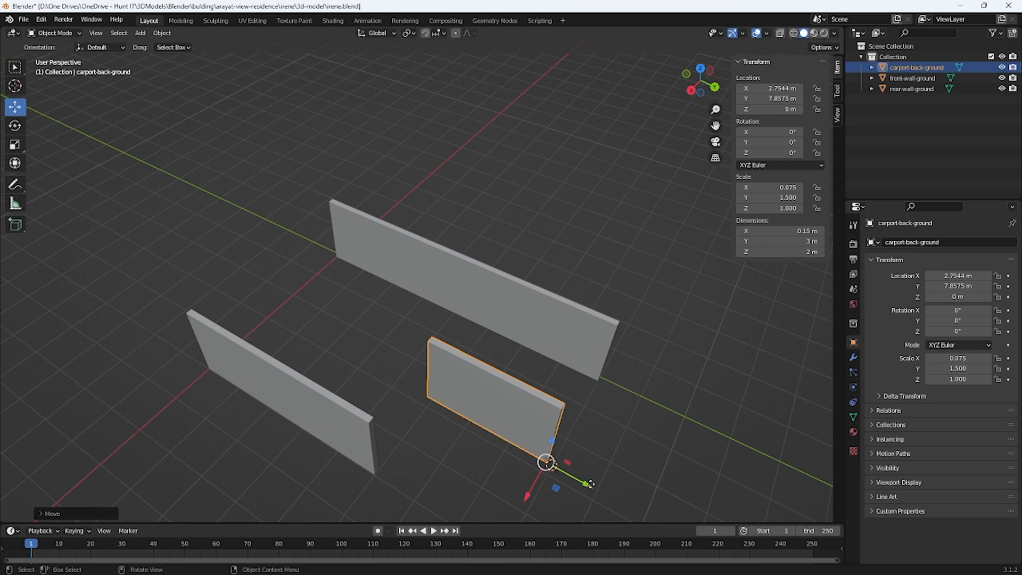
pyautogui.click(767, 99)
pyautogui.write('8')
pyautogui.press('Return')
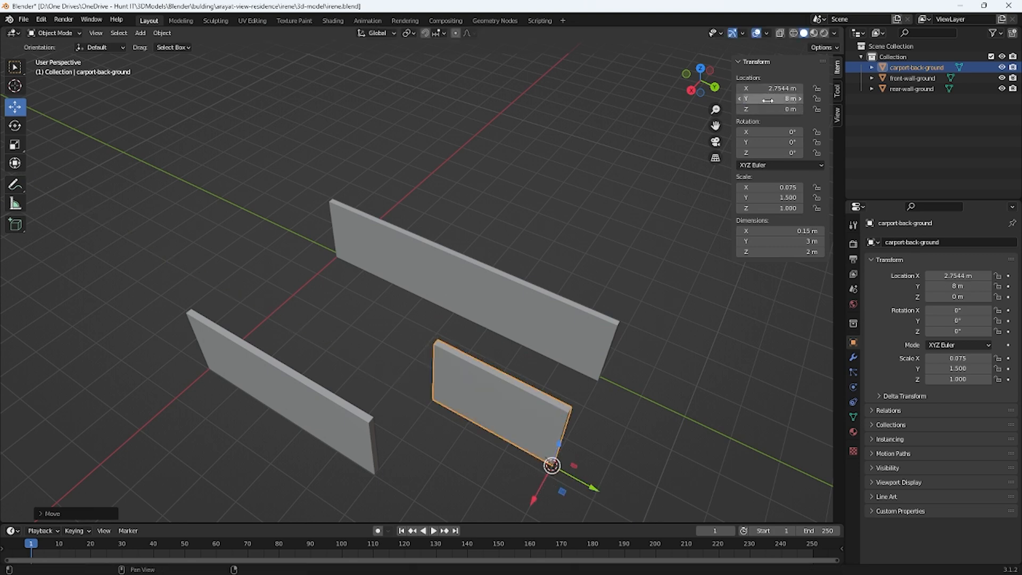
# - Add a cube mesh and move it along the Y axis to about 0 m, near the house's right side
pyautogui.click(596, 372)
pyautogui.moveTo(603, 420); pyautogui.dragTo(679, 404, button='middle')
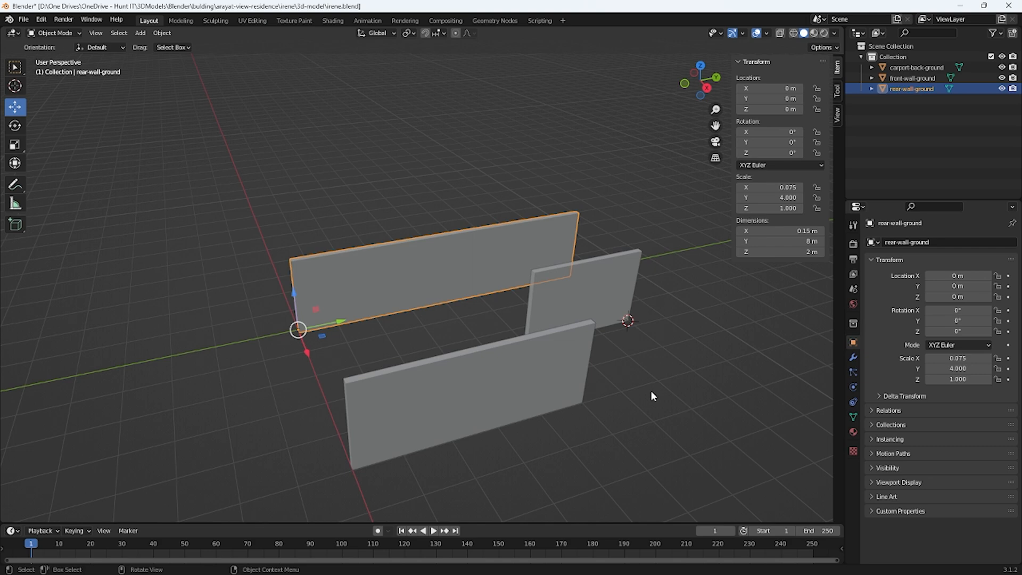
pyautogui.moveTo(375, 426)
pyautogui.mouseDown(button='middle')
pyautogui.moveTo(391, 495)
pyautogui.moveTo(388, 413)
pyautogui.mouseUp(button='middle')
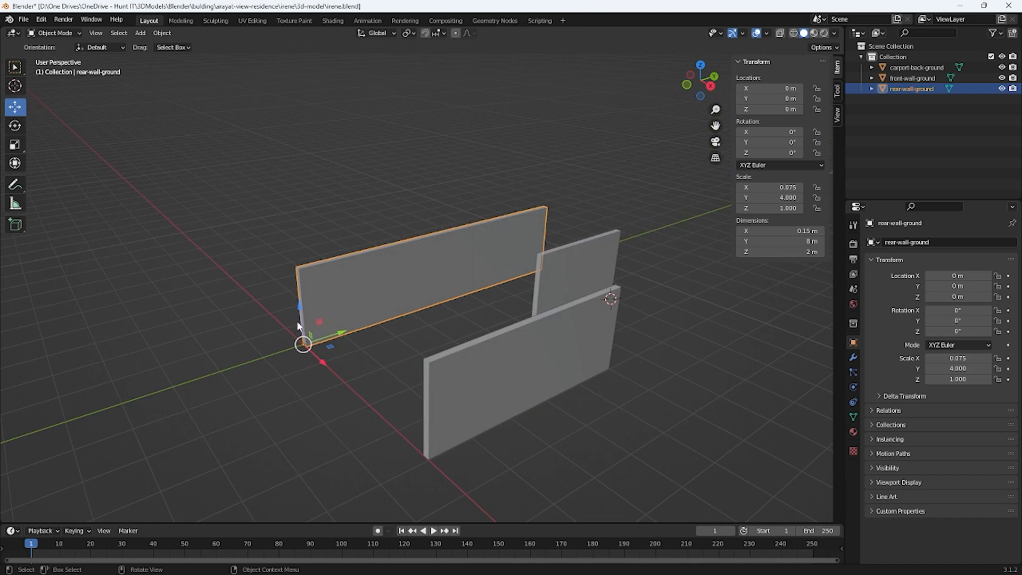
pyautogui.click(157, 343)
pyautogui.click(140, 33)
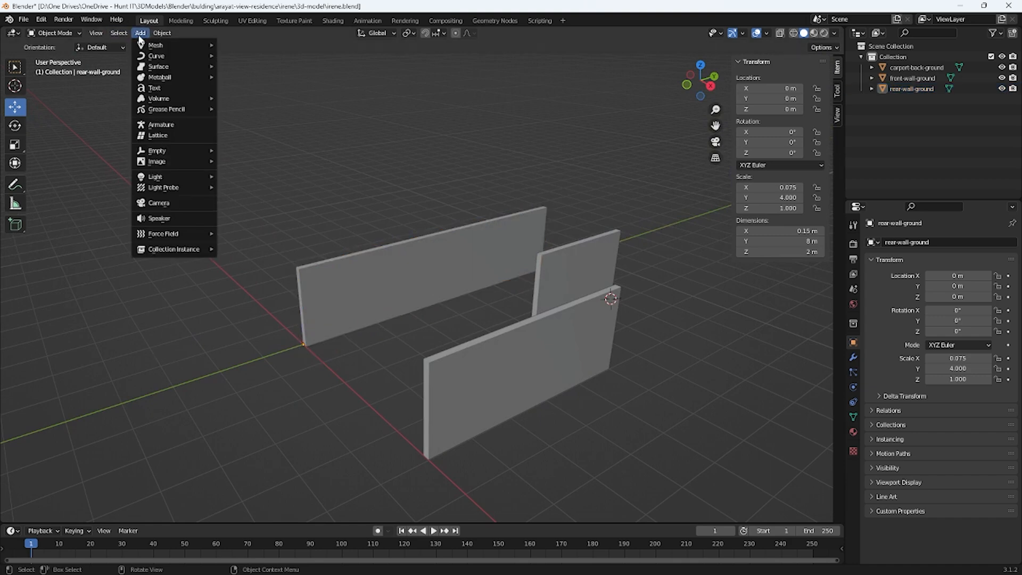
pyautogui.moveTo(161, 45)
pyautogui.click(241, 55)
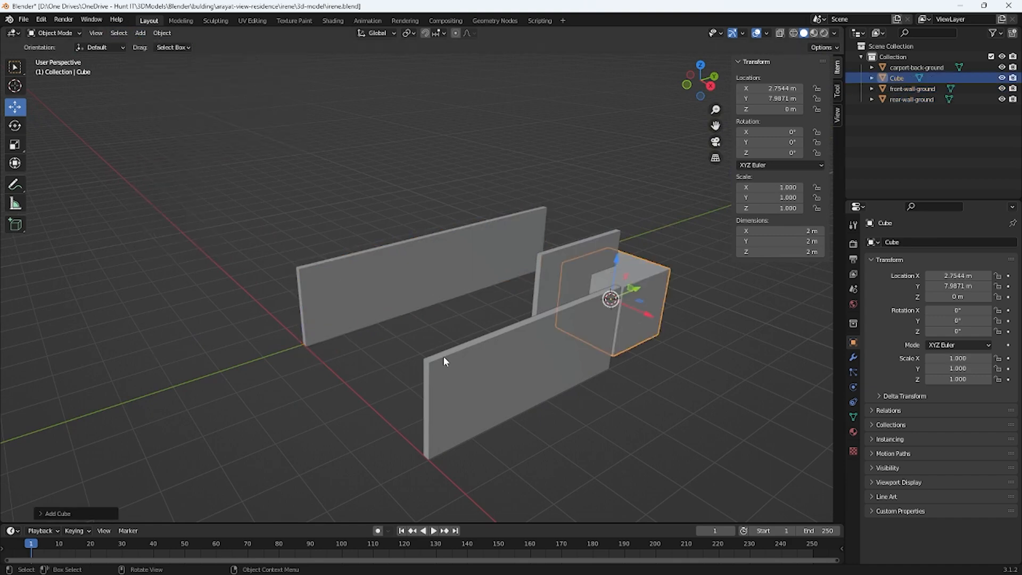
pyautogui.moveTo(696, 345); pyautogui.dragTo(691, 369, button='middle')
pyautogui.moveTo(646, 274); pyautogui.dragTo(354, 343)
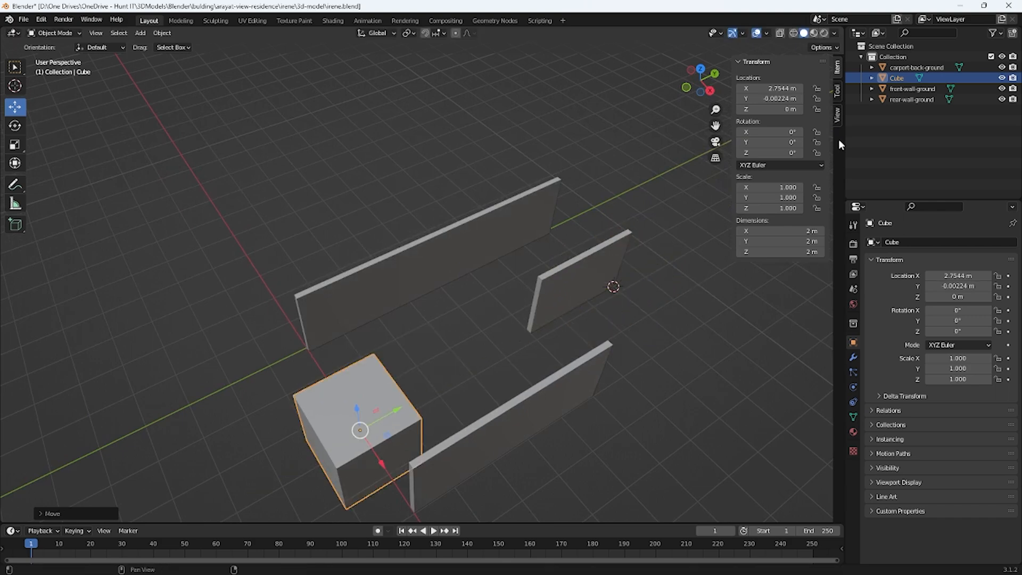
# - Rename the new cube as right-wall-ground
pyautogui.doubleClick(897, 78)
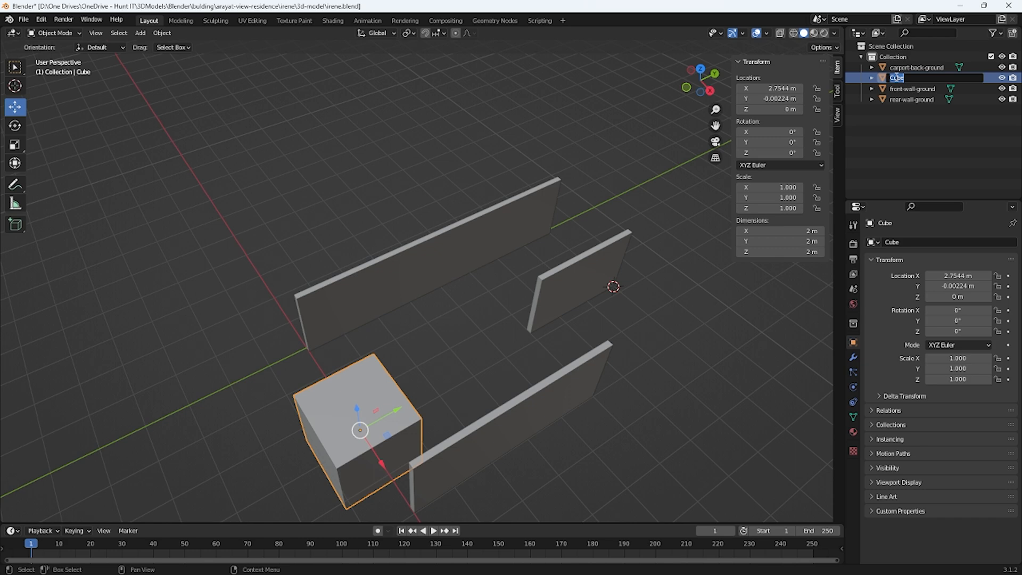
pyautogui.write('right-wall-ground')
pyautogui.press('Return')
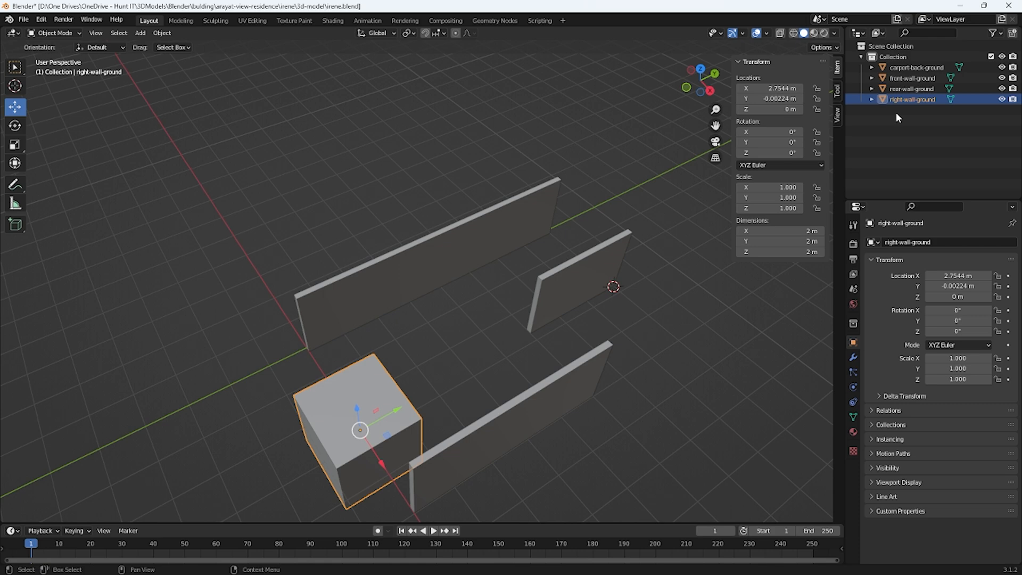
# - Set the right-wall-ground wall's Y dimension to 0.15 m and its X dimension to 7.1 m
pyautogui.moveTo(456, 143); pyautogui.dragTo(432, 134, button='middle')
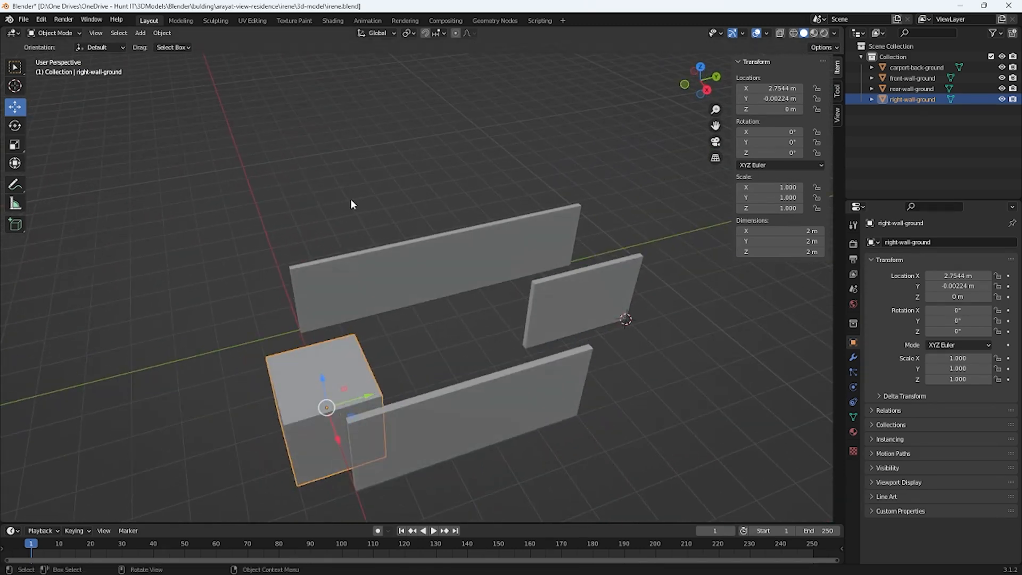
pyautogui.click(760, 241)
pyautogui.write('0.15')
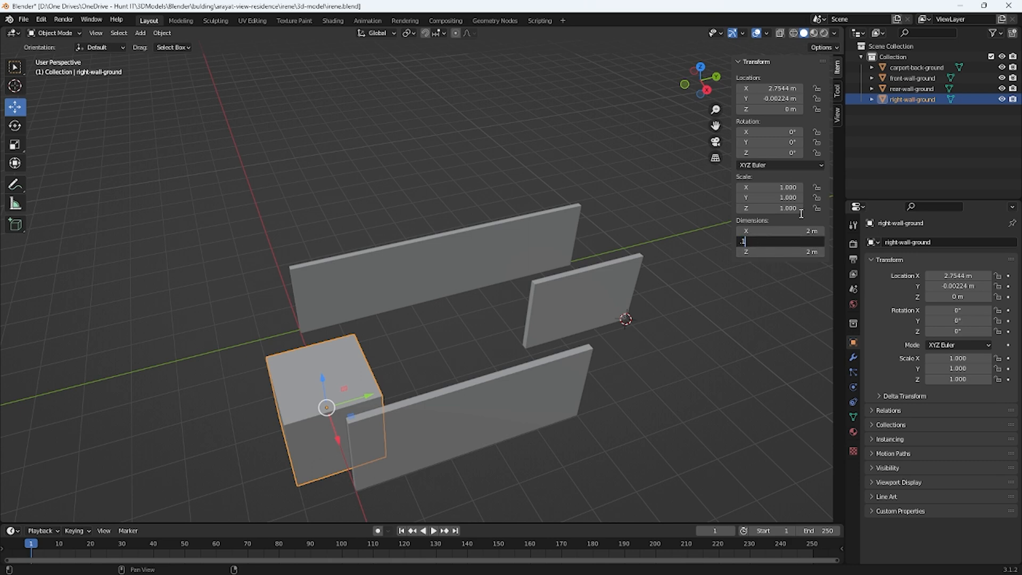
pyautogui.press('Return')
pyautogui.moveTo(407, 340)
pyautogui.mouseDown(button='middle')
pyautogui.moveTo(431, 289)
pyautogui.moveTo(413, 333)
pyautogui.mouseUp(button='middle')
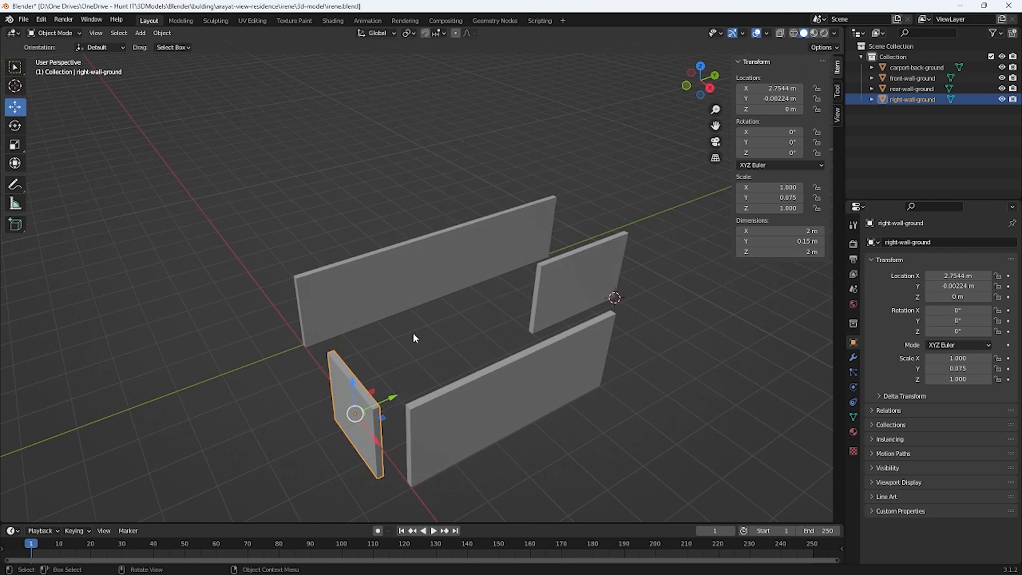
pyautogui.doubleClick(781, 233)
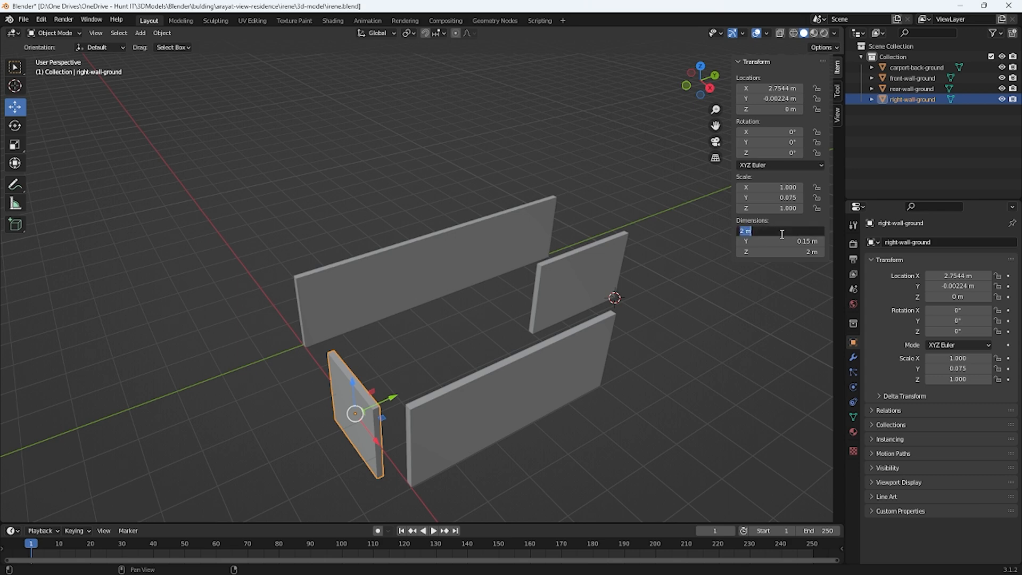
pyautogui.write('7.1')
pyautogui.press('Return')
pyautogui.moveTo(492, 385); pyautogui.dragTo(501, 366, button='middle')
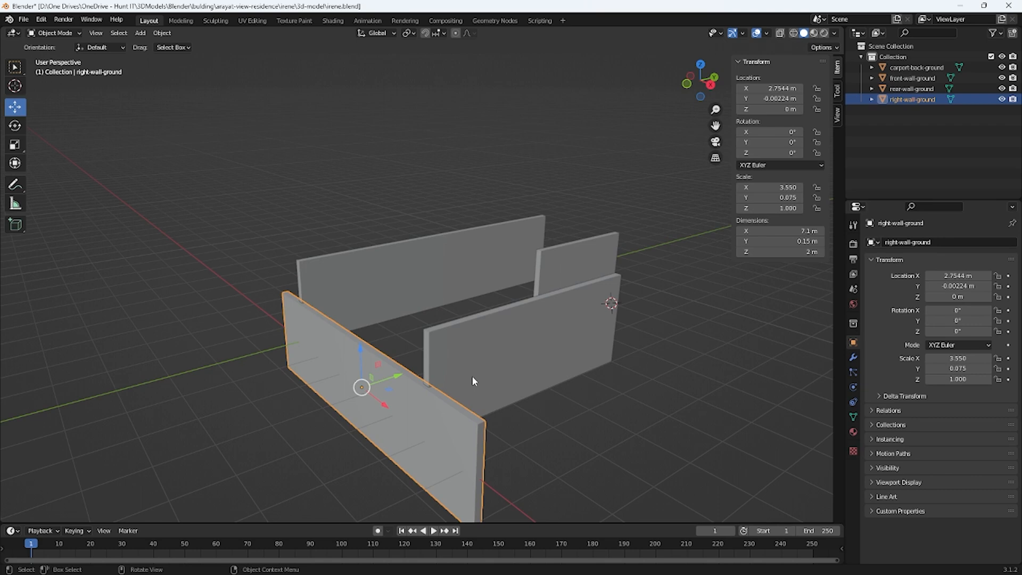
# - Snap the 3D cursor to the right-wall-ground wall's bottom outer corner vertex at its rear end
pyautogui.press('Tab')
pyautogui.moveTo(281, 383); pyautogui.dragTo(408, 390, button='middle')
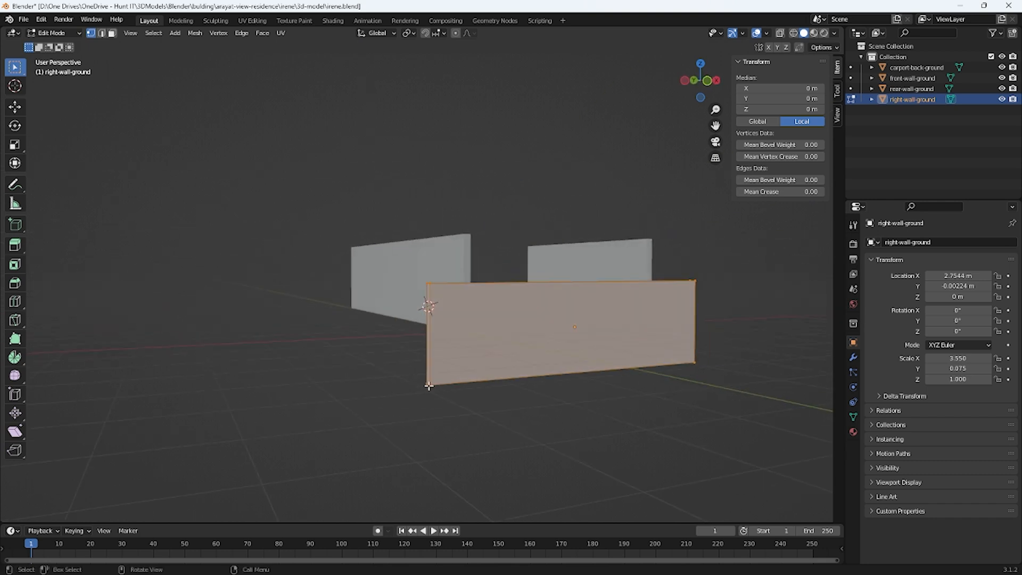
pyautogui.click(429, 385)
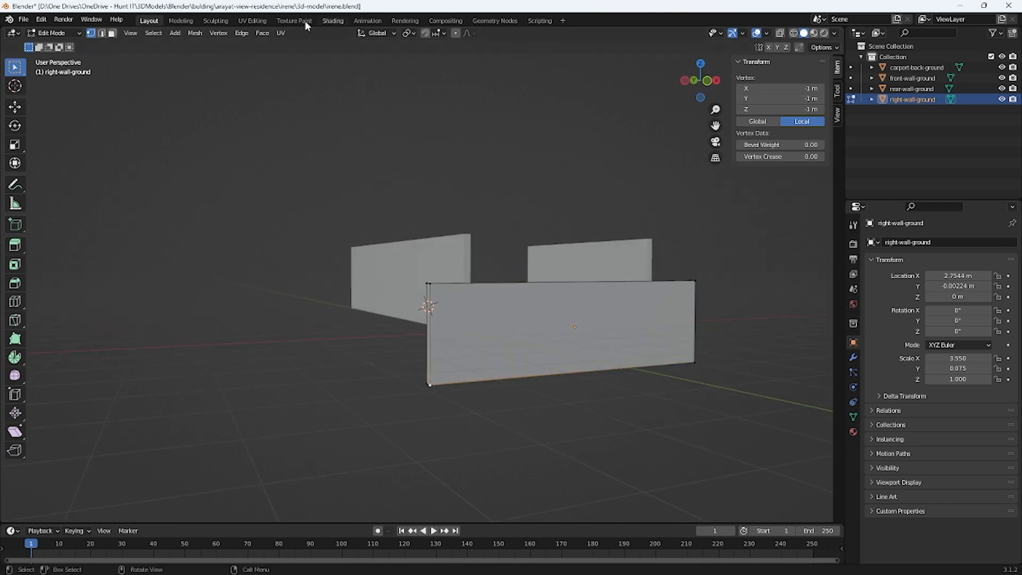
pyautogui.click(194, 34)
pyautogui.moveTo(214, 65)
pyautogui.click(339, 113)
pyautogui.press('Tab')
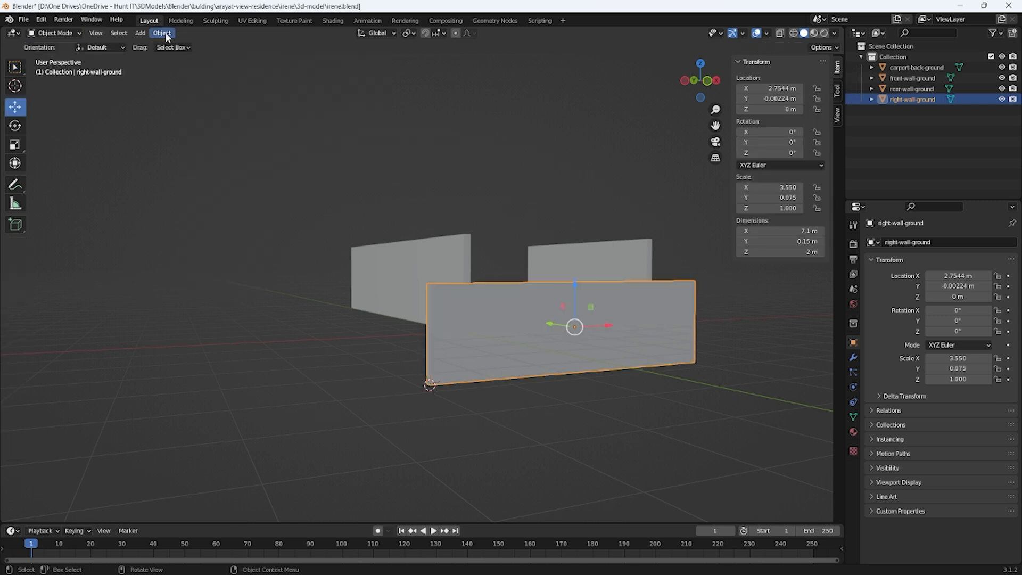
# - Set the right-wall-ground wall's origin to the 3D cursor at its bottom rear corner
pyautogui.click(162, 33)
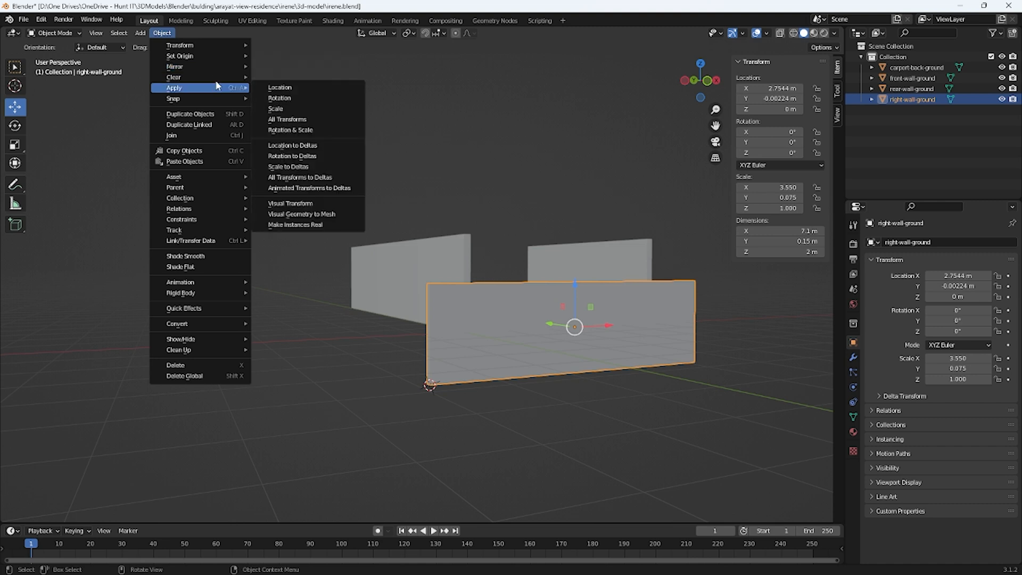
pyautogui.moveTo(212, 56)
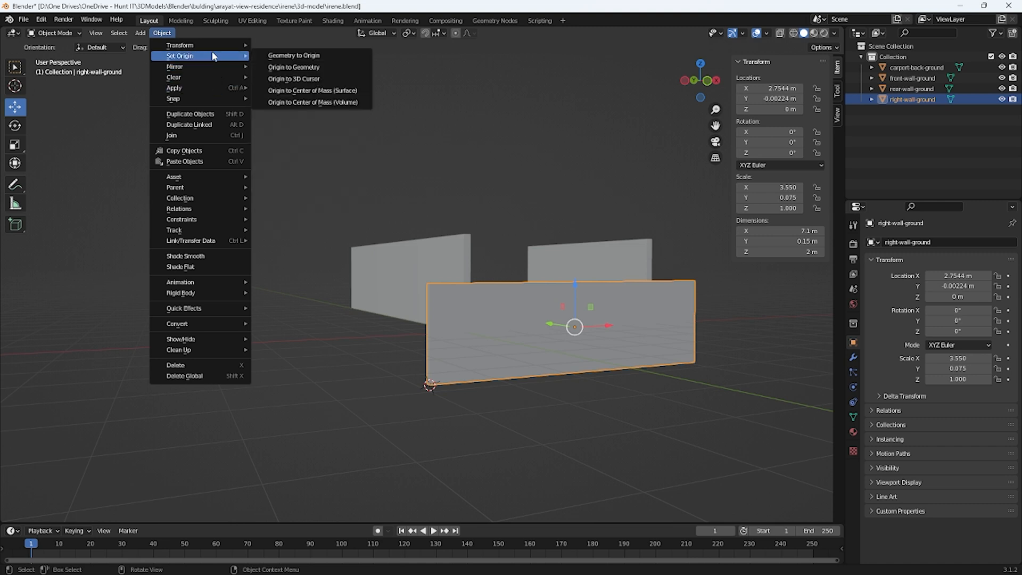
pyautogui.click(298, 79)
# - Set the right-wall-ground wall's X, Y and Z location to 0 m to align it with the rear wall's corner
pyautogui.click(790, 232)
pyautogui.click(788, 86)
pyautogui.click(776, 89)
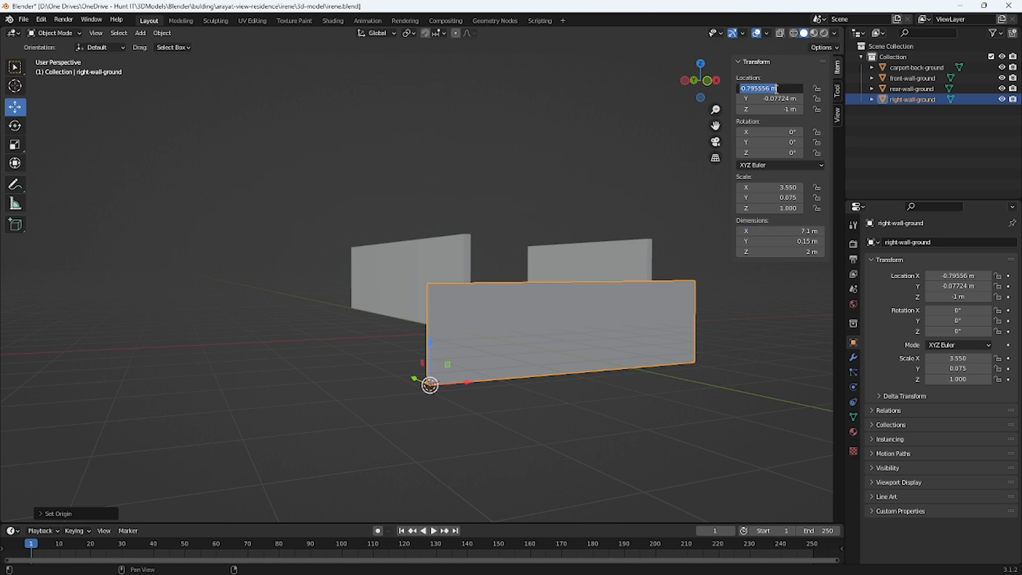
pyautogui.write('0')
pyautogui.press('Tab')
pyautogui.write('0')
pyautogui.press('Tab')
pyautogui.write('0')
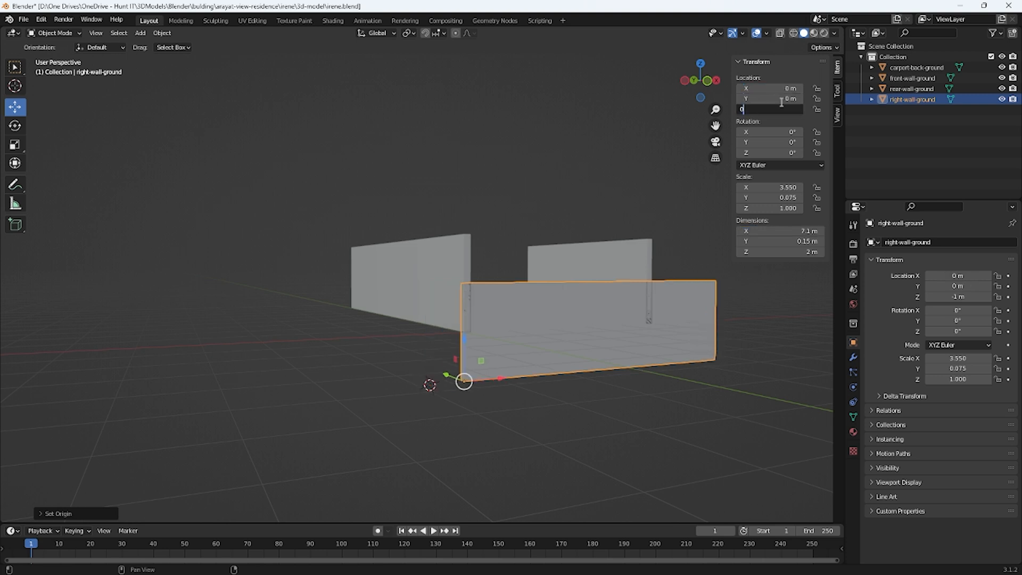
pyautogui.press('Tab')
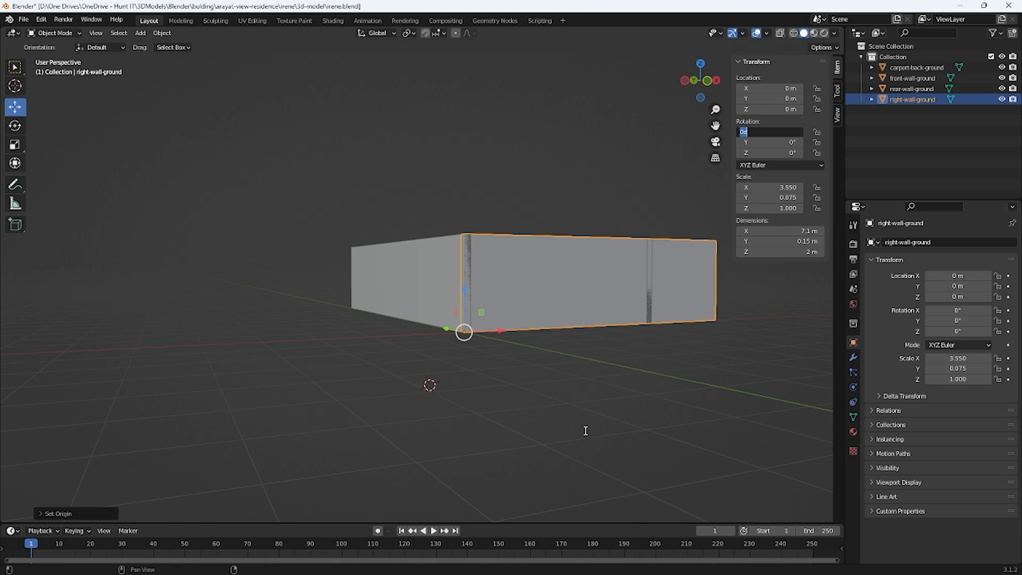
pyautogui.press('Return')
# - Set the front-wall-ground wall's X location to 7.1 m to place it at the right wall's front end
pyautogui.moveTo(687, 396); pyautogui.dragTo(597, 481, button='middle')
pyautogui.scroll(4, 280, 408)
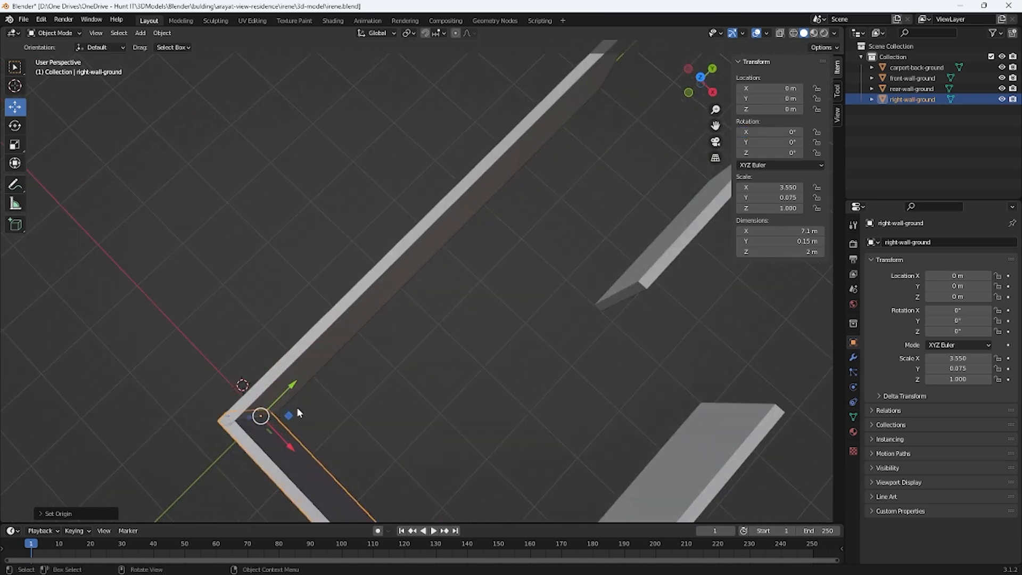
pyautogui.moveTo(341, 396); pyautogui.dragTo(296, 357, button='middle')
pyautogui.moveTo(247, 264); pyautogui.dragTo(300, 276, button='middle')
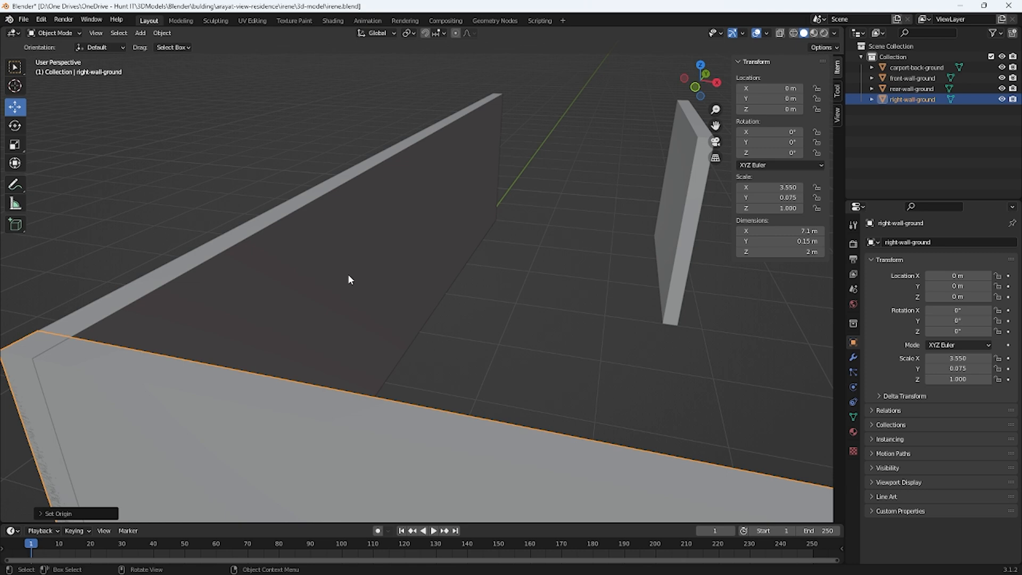
pyautogui.press('KP_Decimal')
pyautogui.moveTo(543, 309); pyautogui.dragTo(475, 320, button='middle')
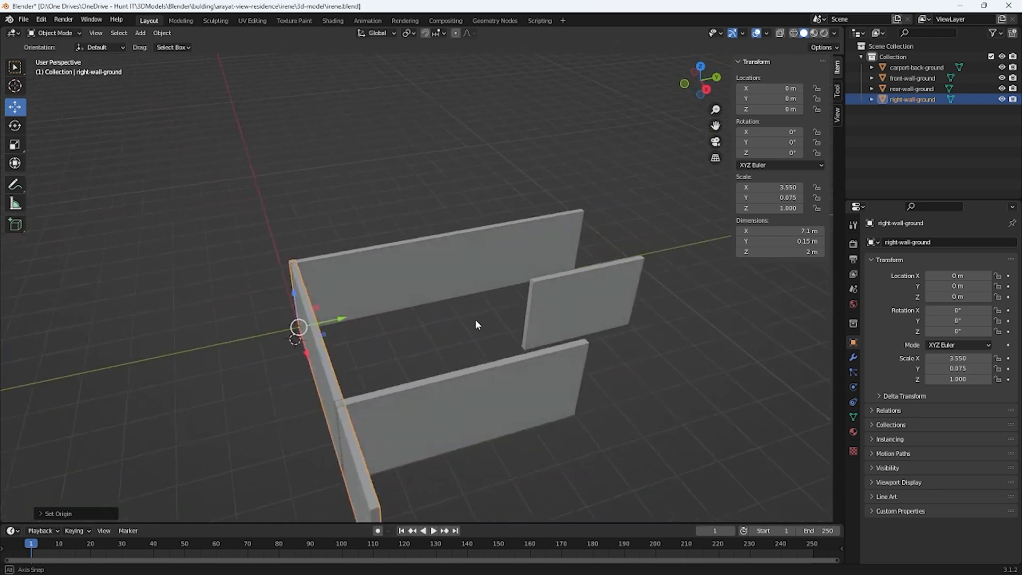
pyautogui.click(466, 350)
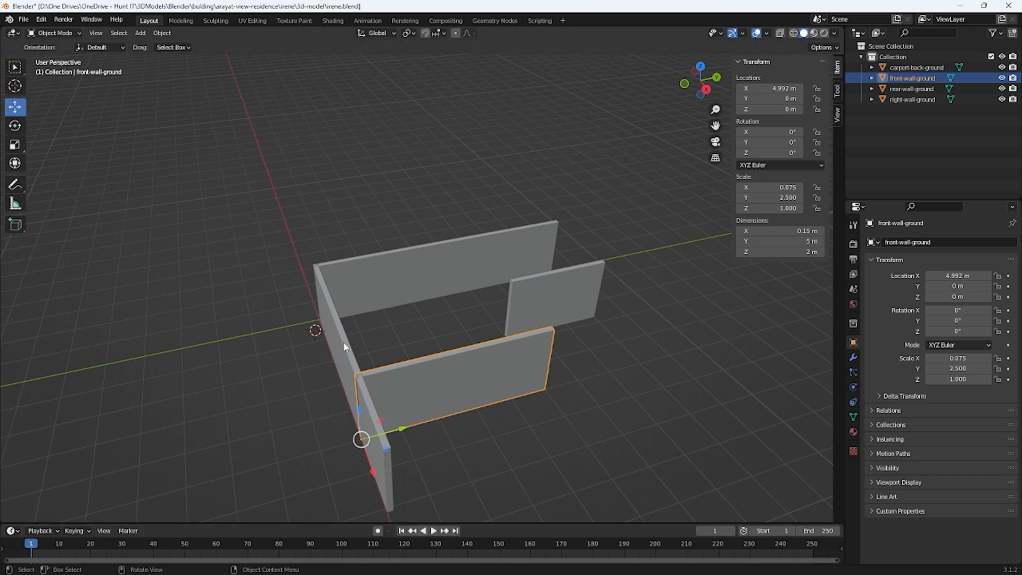
pyautogui.click(774, 88)
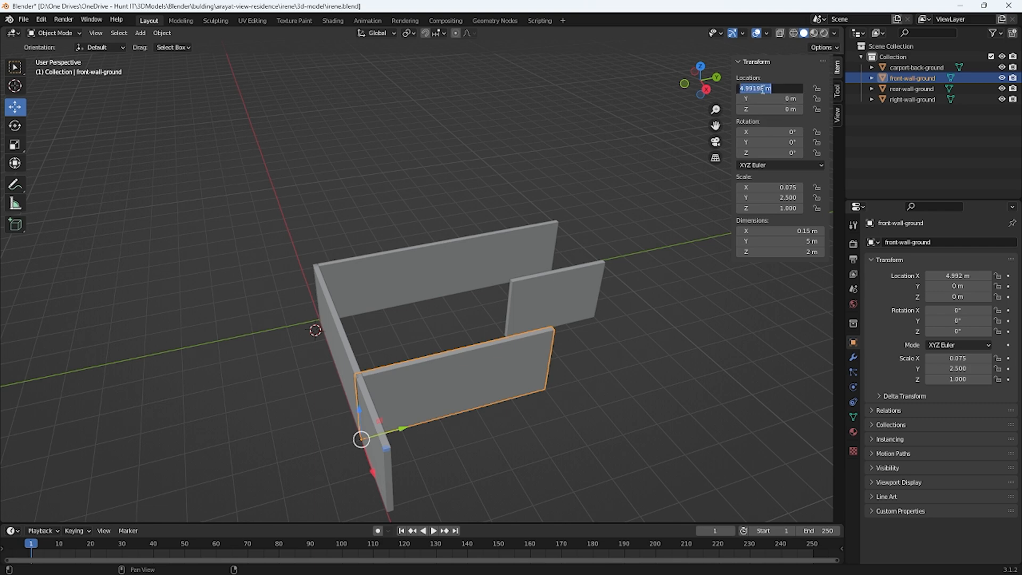
pyautogui.write('7.1')
pyautogui.press('Return')
# - Examine from several angles how the front wall meets the right wall at their shared corner
pyautogui.scroll(2, 421, 343)
pyautogui.moveTo(420, 343); pyautogui.dragTo(425, 302, button='middle')
pyautogui.scroll(2, 425, 301)
pyautogui.scroll(-2, 426, 304)
pyautogui.moveTo(290, 349); pyautogui.dragTo(402, 458, button='middle')
pyautogui.scroll(-4, 446, 358)
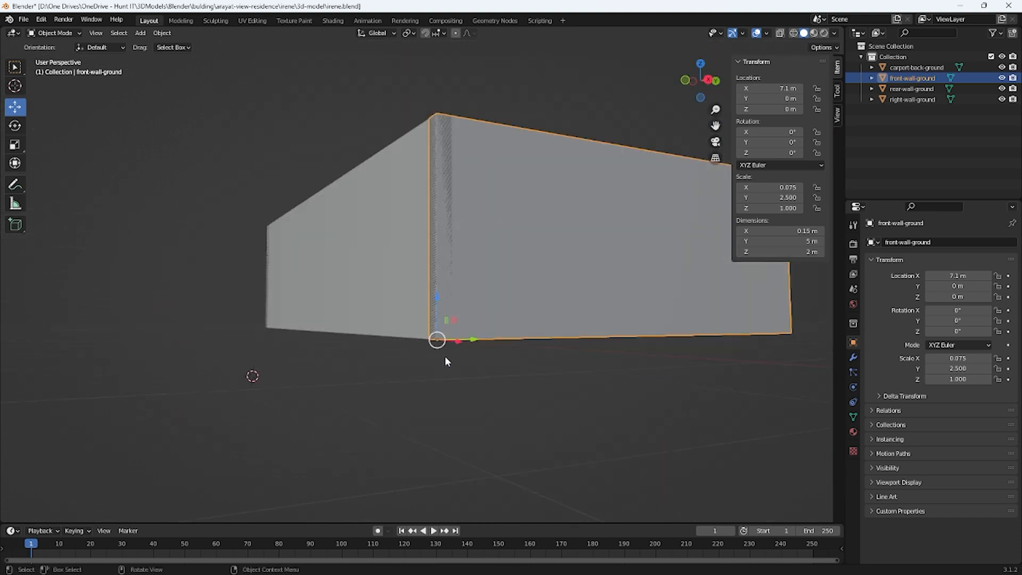
pyautogui.moveTo(479, 312); pyautogui.dragTo(478, 337, button='middle')
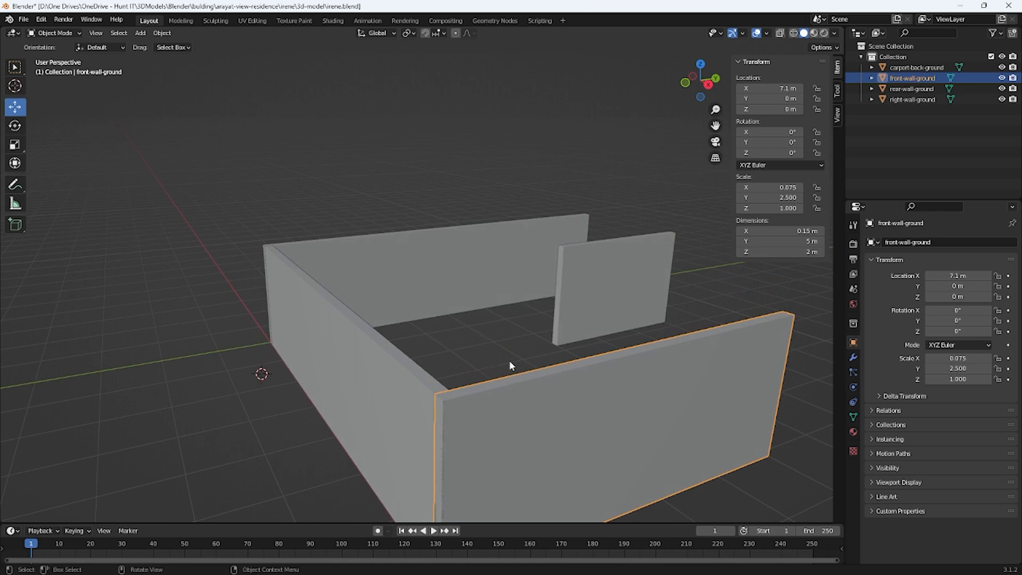
pyautogui.scroll(-3, 575, 320)
pyautogui.moveTo(566, 324); pyautogui.dragTo(545, 393, button='middle')
# - Duplicate the right-wall-ground wall and move the copy along the Y axis to about 5.04 m
pyautogui.moveTo(335, 309); pyautogui.dragTo(412, 359, button='middle')
pyautogui.click(382, 396)
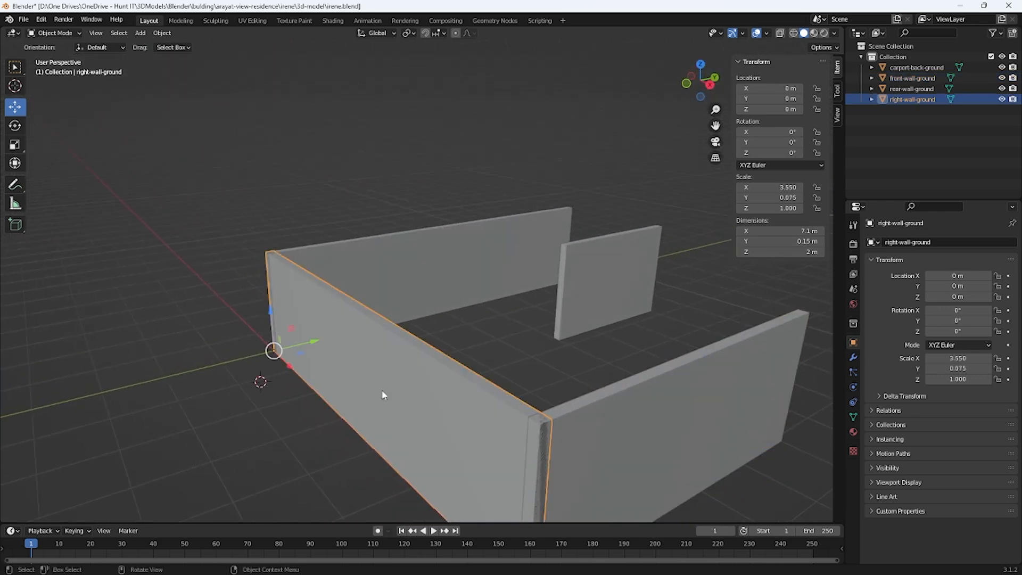
pyautogui.hotkey('ctrl', 'c')
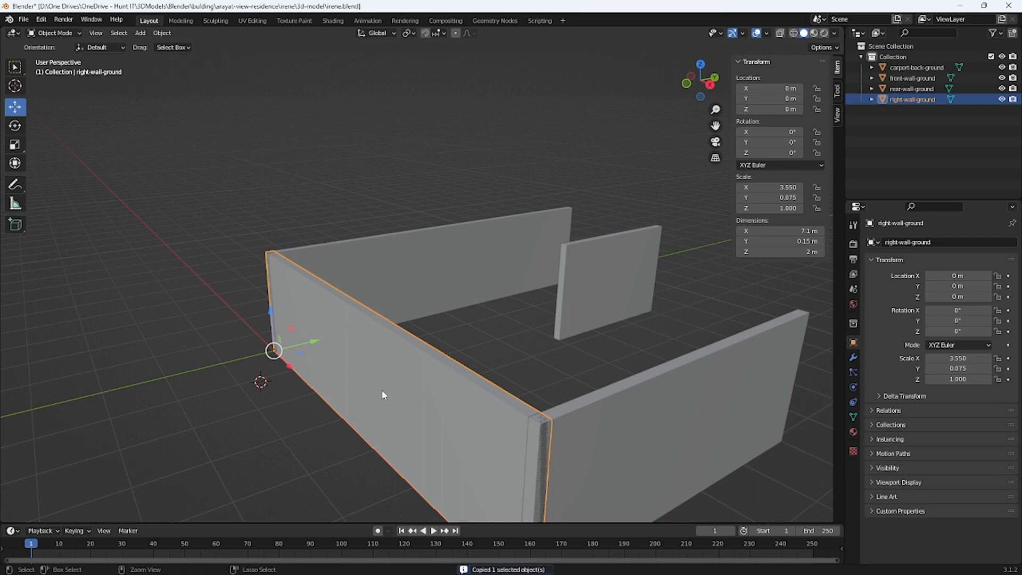
pyautogui.hotkey('ctrl', 'v')
pyautogui.moveTo(311, 348); pyautogui.dragTo(510, 266)
pyautogui.moveTo(510, 265); pyautogui.dragTo(564, 325, button='middle')
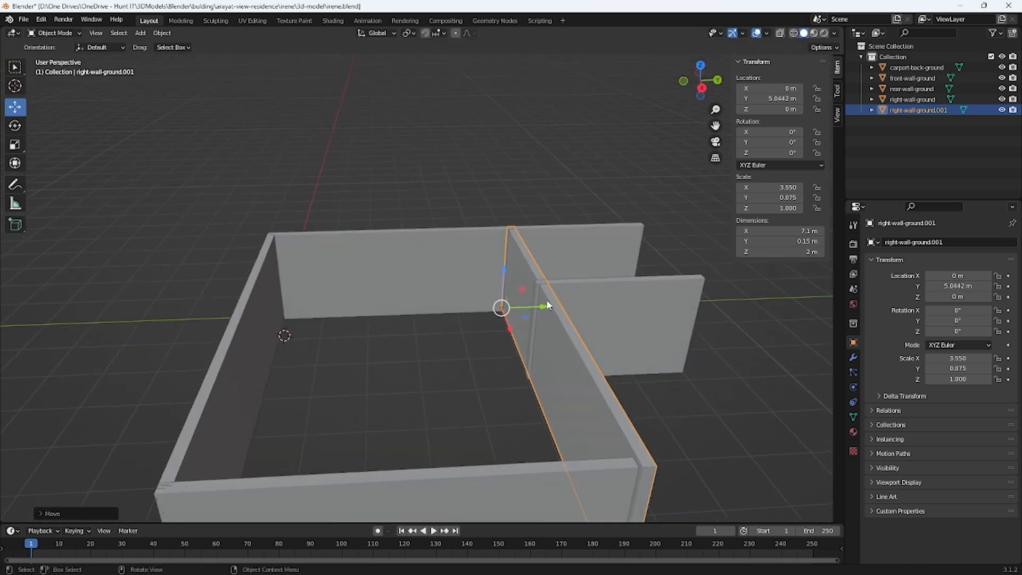
# - Rename the duplicated right wall as carport-right-wall-ground
pyautogui.doubleClick(923, 112)
pyautogui.click(951, 110)
pyautogui.press('BackSpace')
pyautogui.press('BackSpace')
pyautogui.press('BackSpace')
pyautogui.press('BackSpace')
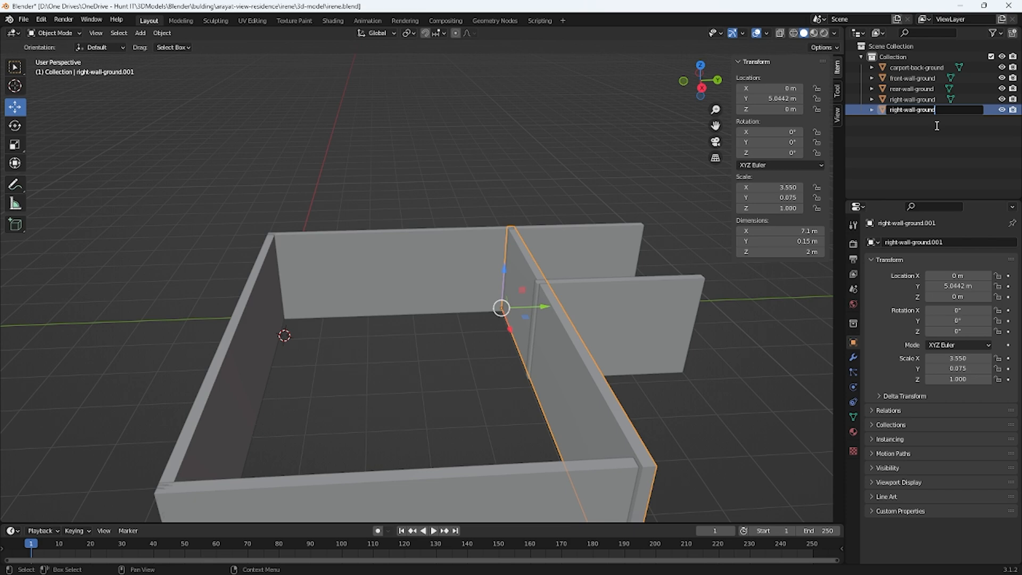
pyautogui.doubleClick(897, 111)
pyautogui.write('carport-right')
pyautogui.press('Return')
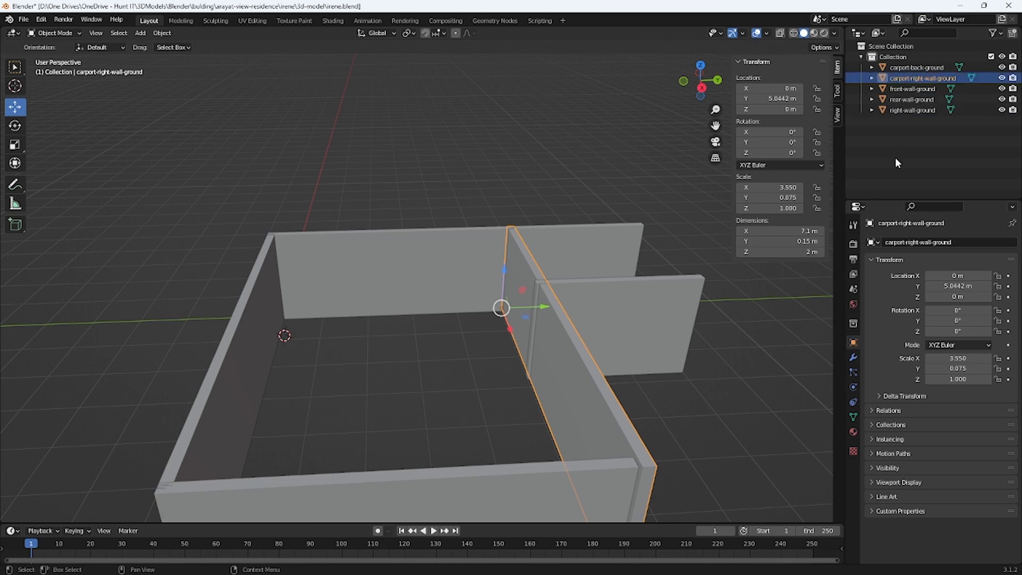
# - Rename the carport-back-ground wall as carport-back-wall-ground
pyautogui.doubleClick(918, 67)
pyautogui.click(927, 68)
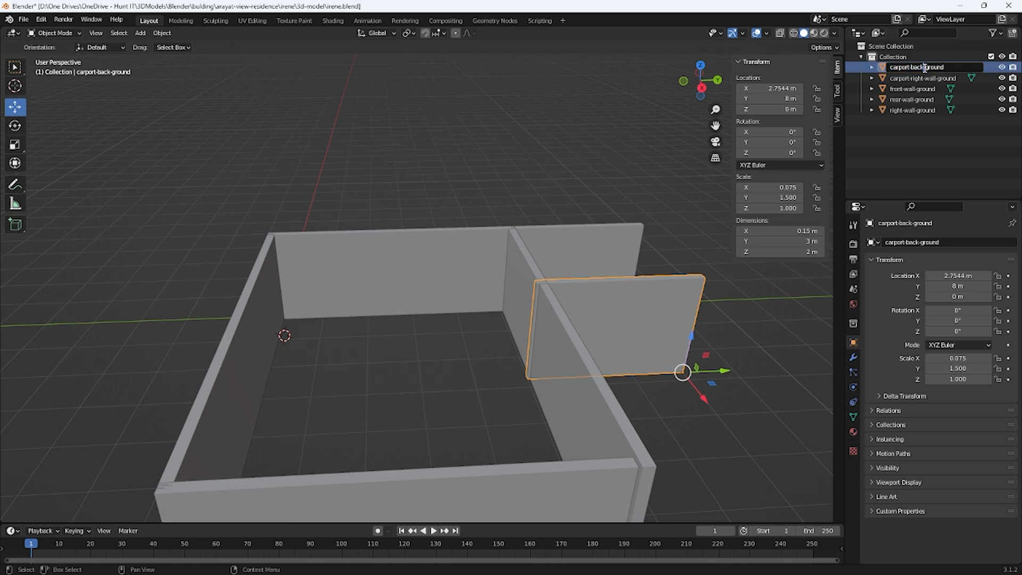
pyautogui.write('-wall')
pyautogui.press('Return')
# - Set the carport-right-wall-ground wall's X dimension to 3.65 m
pyautogui.click(783, 379)
pyautogui.moveTo(773, 388)
pyautogui.mouseDown(button='middle')
pyautogui.moveTo(772, 417)
pyautogui.moveTo(773, 398)
pyautogui.mouseUp(button='middle')
pyautogui.click(617, 418)
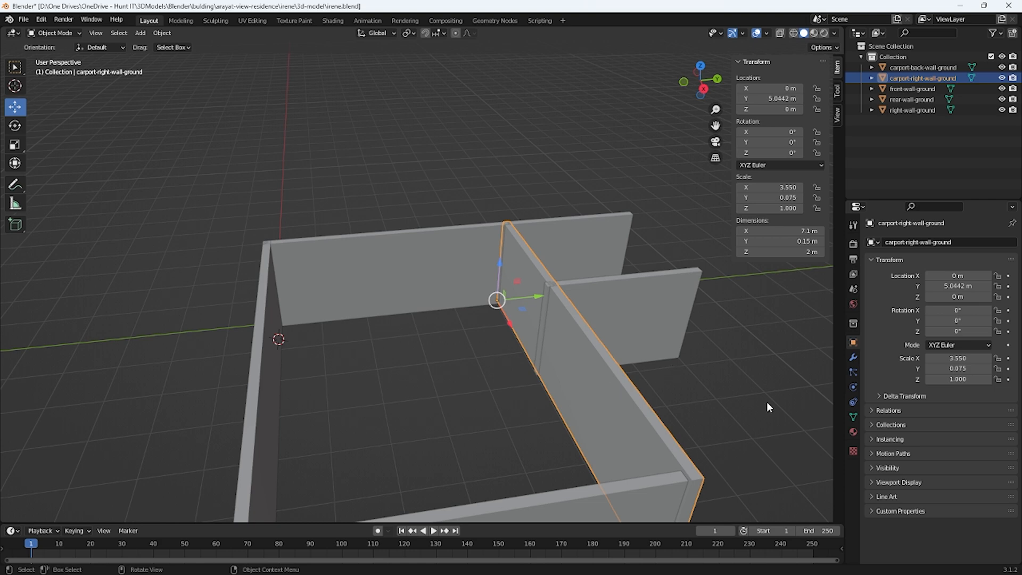
pyautogui.doubleClick(787, 231)
pyautogui.write('3.65')
pyautogui.press('Return')
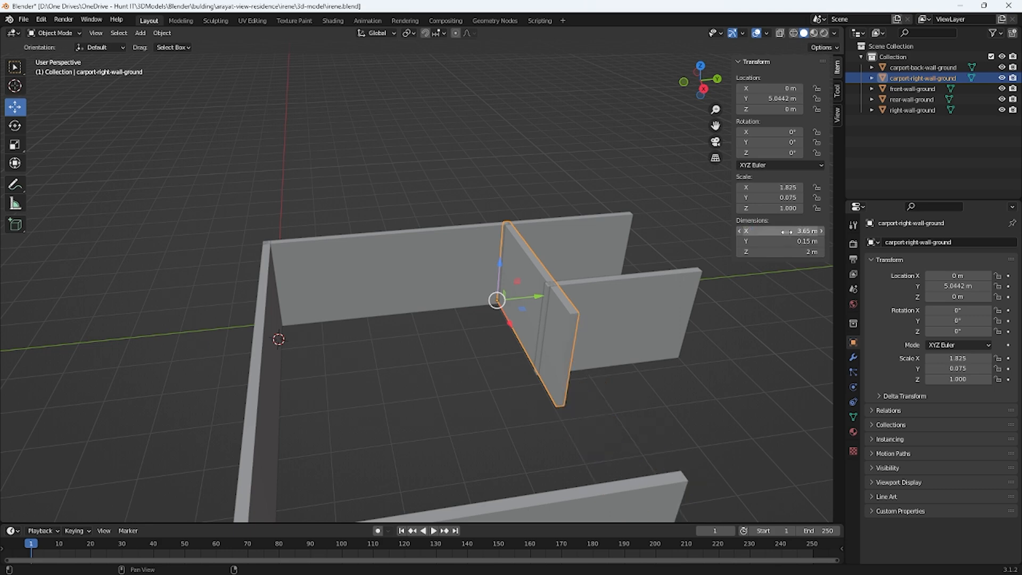
# - Move the carport-right-wall-ground wall along the X axis to about 3 m
pyautogui.moveTo(507, 322); pyautogui.dragTo(571, 394)
pyautogui.click(630, 346)
pyautogui.moveTo(599, 407); pyautogui.dragTo(621, 357, button='middle')
pyautogui.click(653, 407)
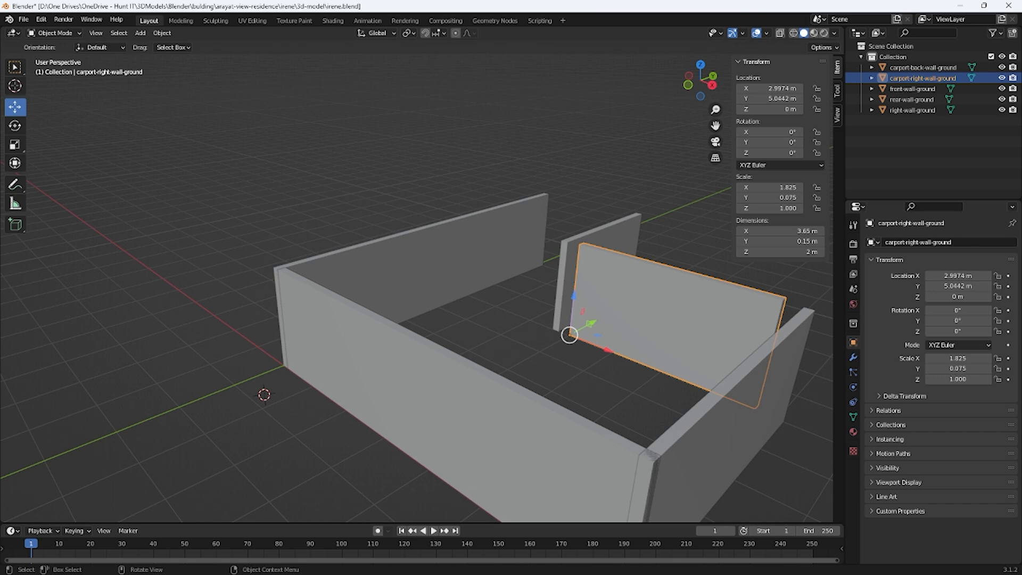
# - Snap the 3D cursor to the bottom outer vertex at the front end of the carport-right-wall-ground wall
pyautogui.moveTo(623, 341); pyautogui.dragTo(707, 270, button='middle')
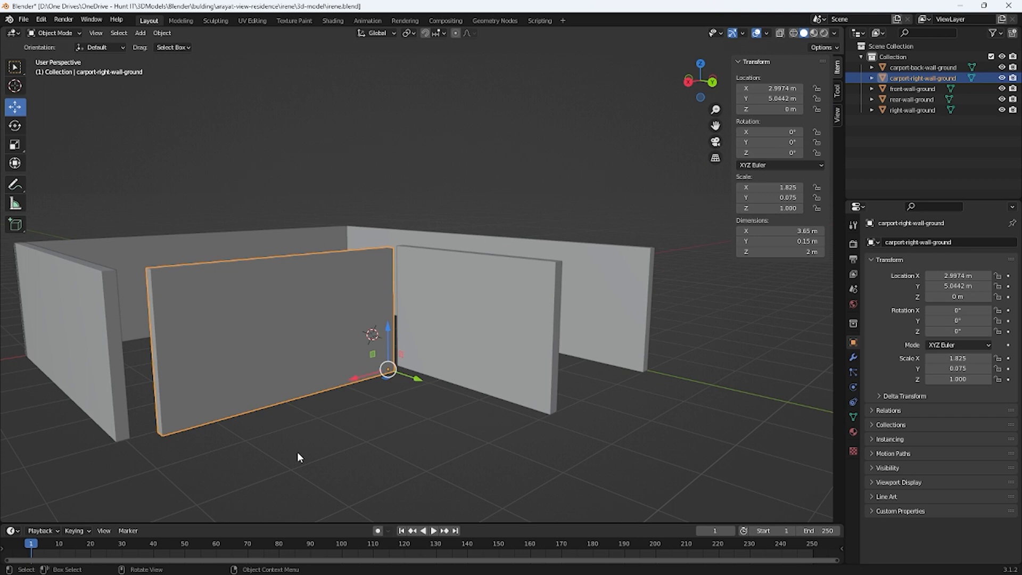
pyautogui.press('Tab')
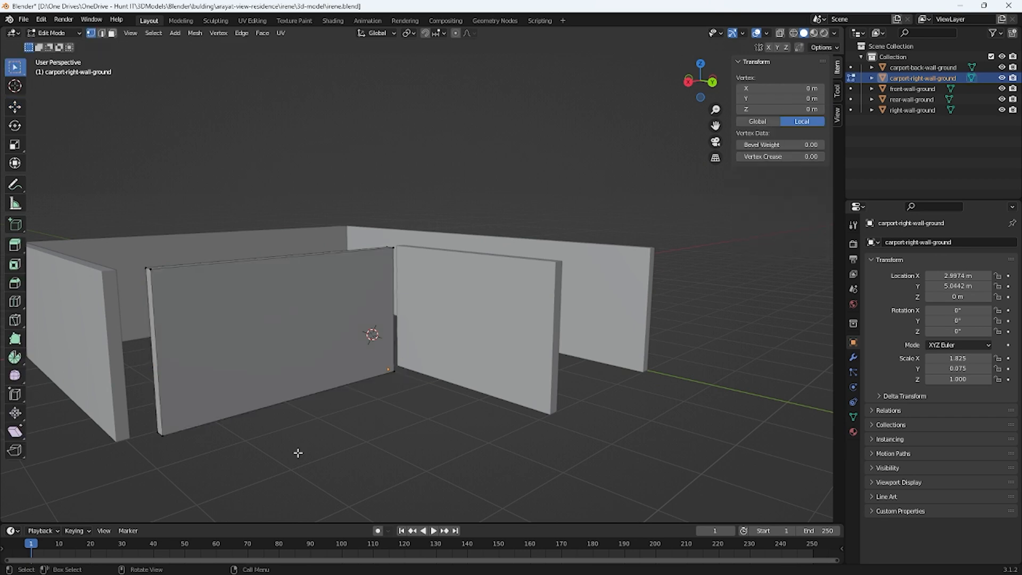
pyautogui.click(163, 436)
pyautogui.click(195, 33)
pyautogui.moveTo(229, 66)
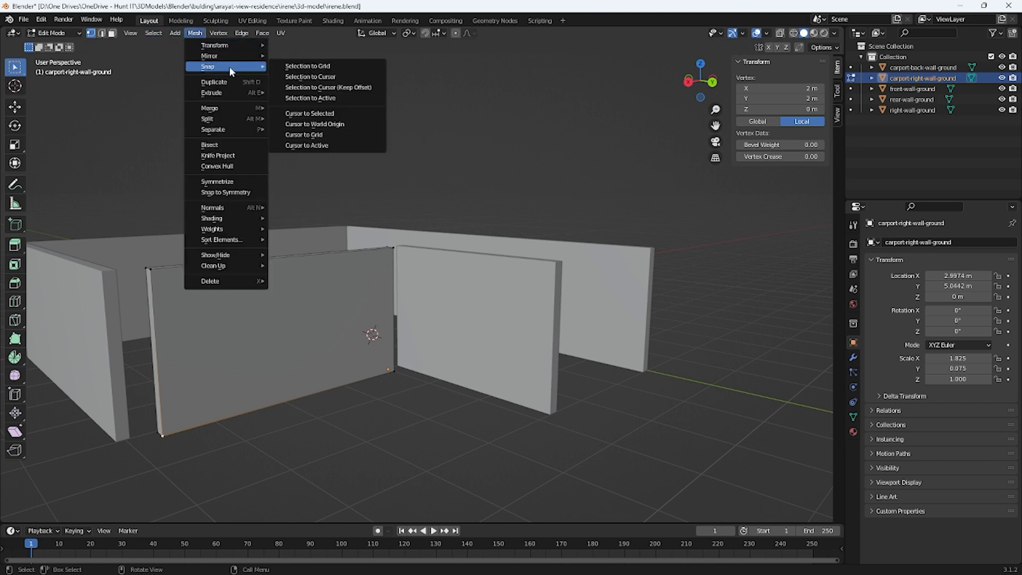
pyautogui.click(315, 111)
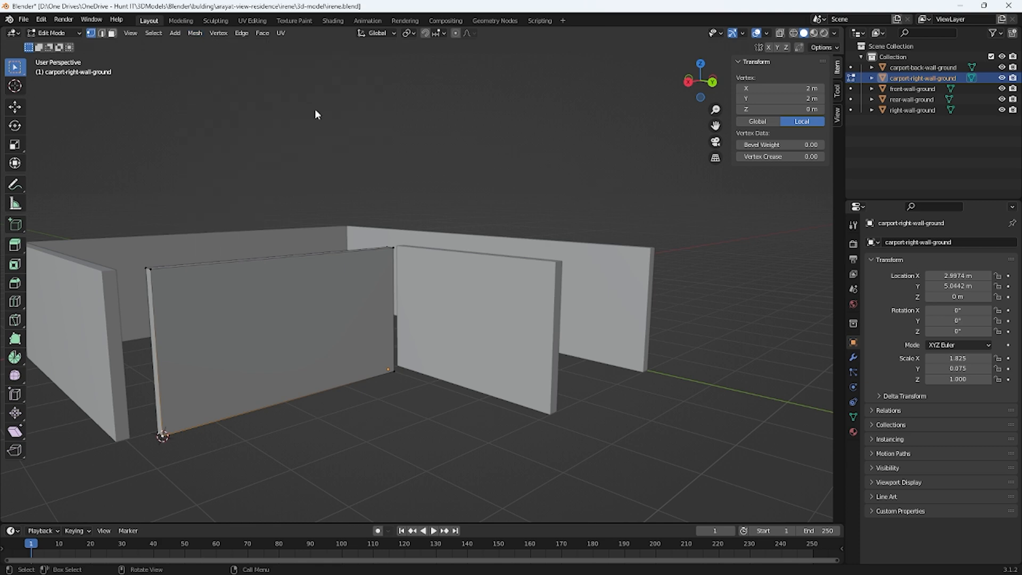
# - Set the carport-right-wall-ground wall's origin to the 3D cursor
pyautogui.press('Tab')
pyautogui.click(163, 33)
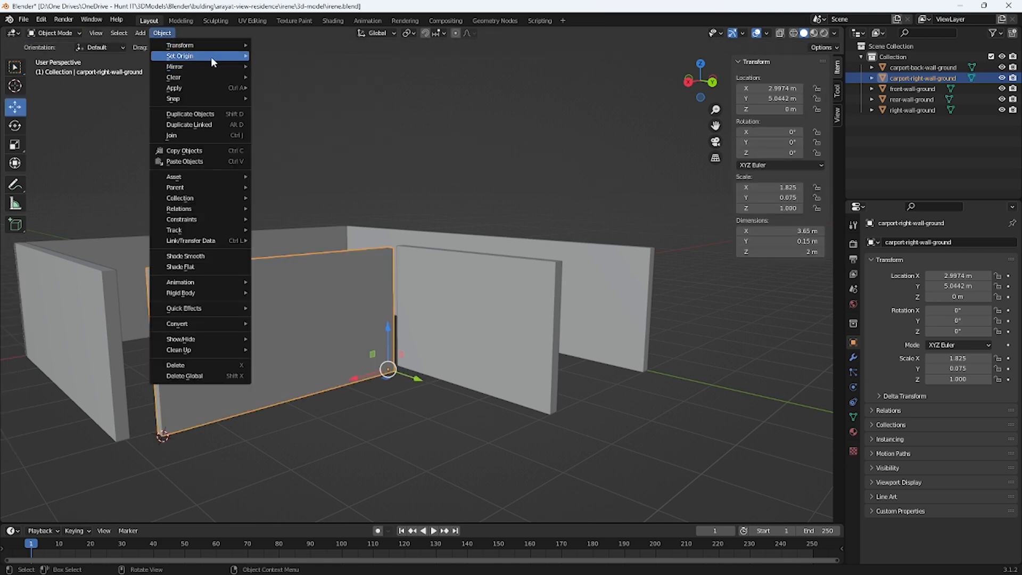
pyautogui.moveTo(227, 57)
pyautogui.click(306, 83)
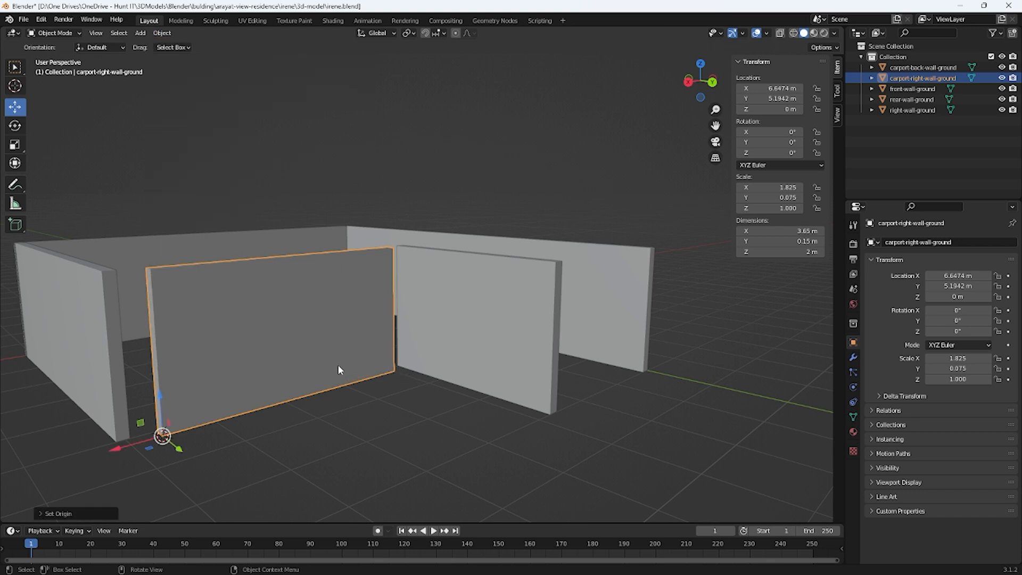
# - Check the front wall's location, then set the carport-right-wall-ground wall's X location to 7.1 m
pyautogui.moveTo(305, 375); pyautogui.dragTo(313, 410, button='middle')
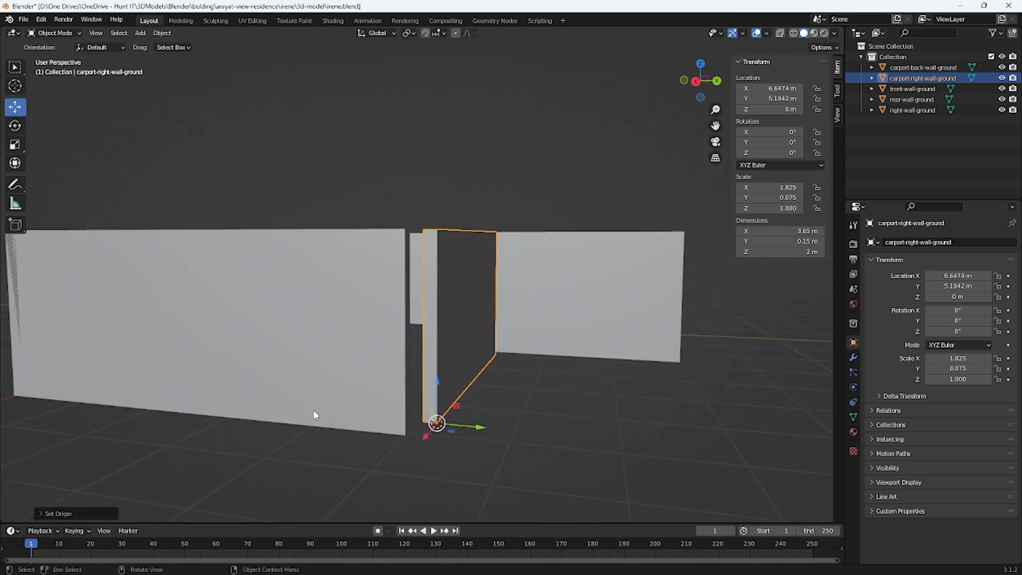
pyautogui.click(314, 412)
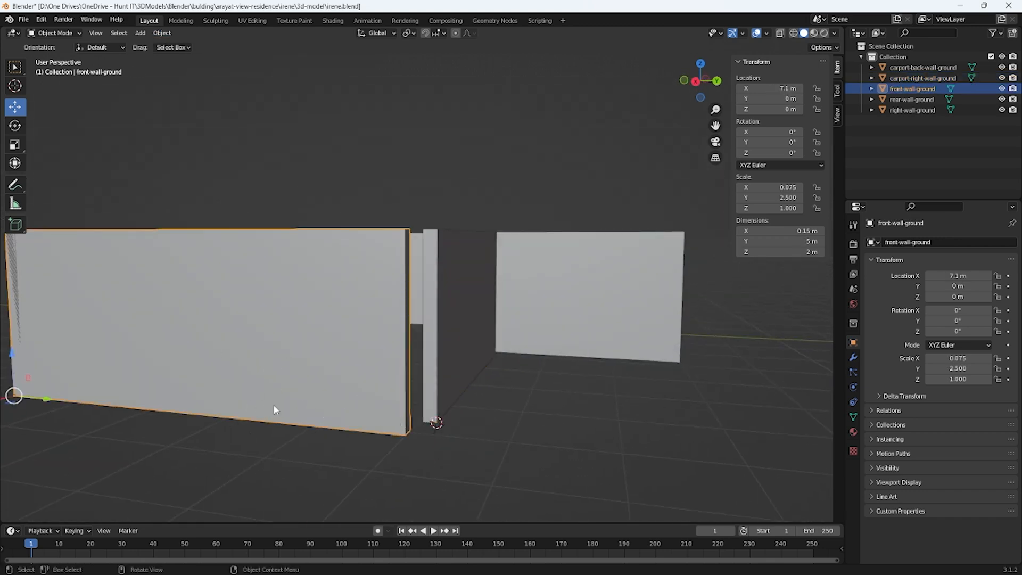
pyautogui.click(423, 374)
pyautogui.click(757, 88)
pyautogui.write('7.1')
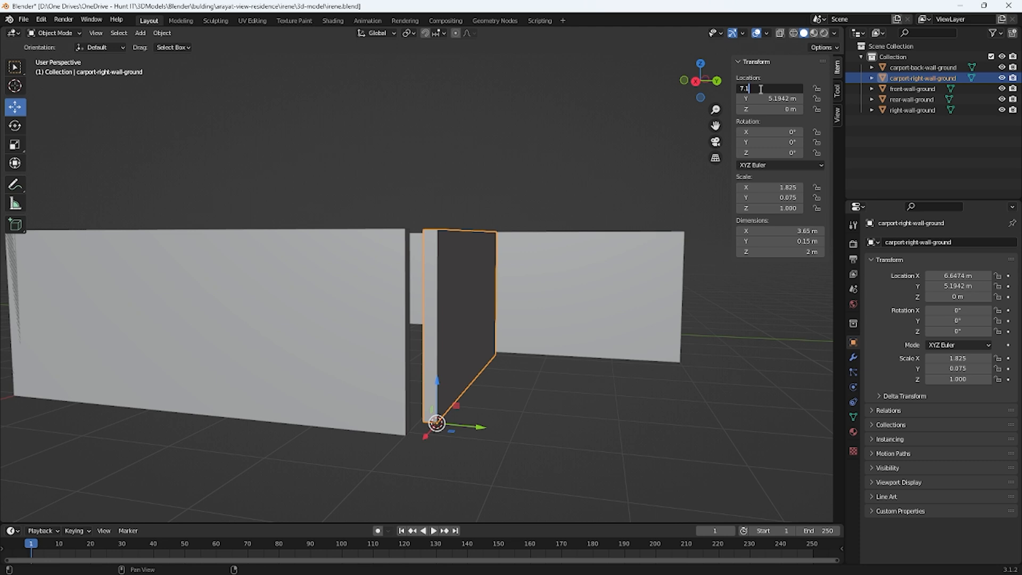
pyautogui.press('Return')
# - Compare with the front wall, set the carport-right-wall-ground wall's Y location to 5 m, and deselect it
pyautogui.moveTo(493, 275)
pyautogui.mouseDown(button='middle')
pyautogui.moveTo(499, 298)
pyautogui.moveTo(492, 267)
pyautogui.mouseUp(button='middle')
pyautogui.moveTo(461, 388); pyautogui.dragTo(466, 394, button='middle')
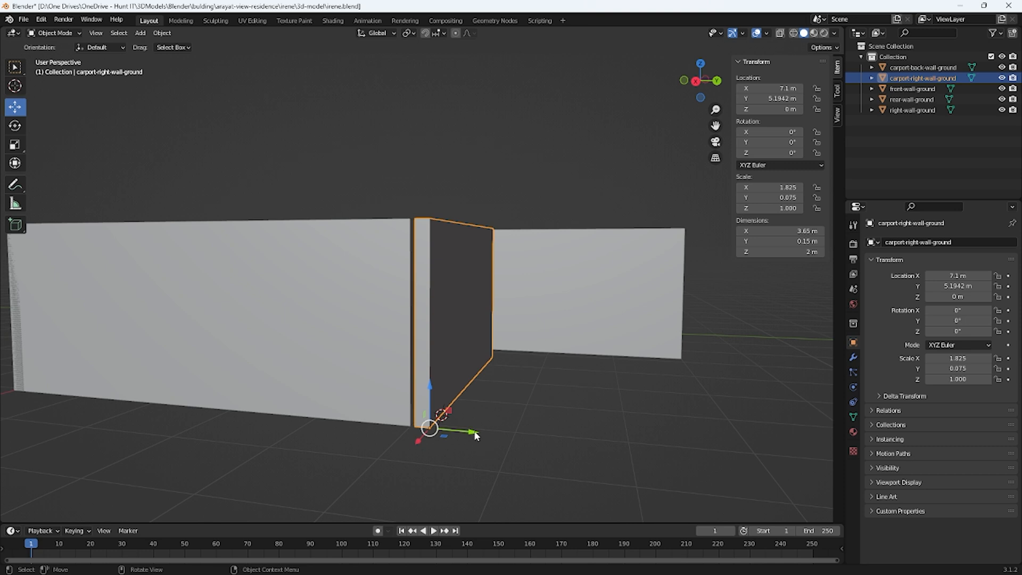
pyautogui.click(384, 421)
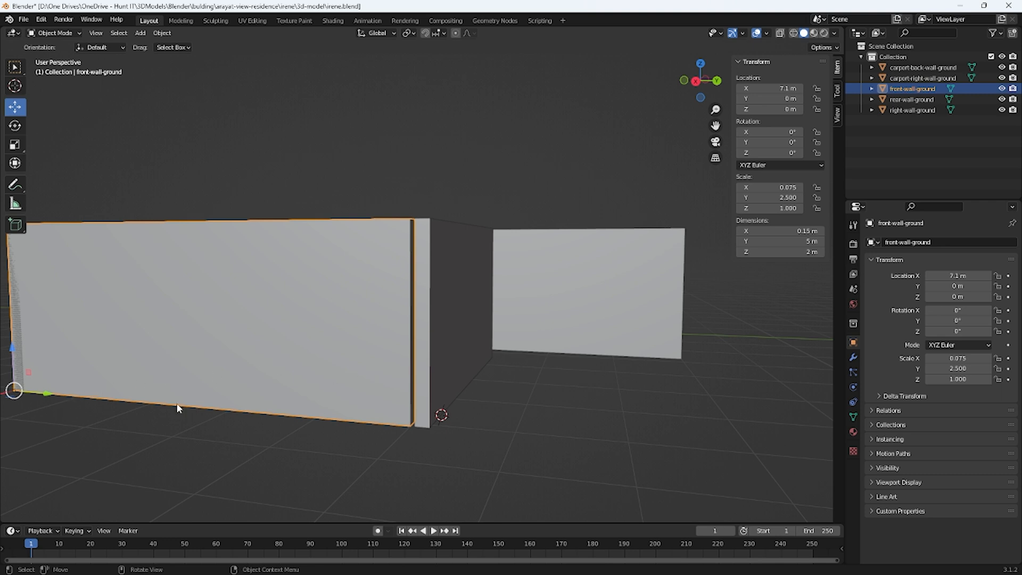
pyautogui.click(319, 342)
pyautogui.click(319, 349)
pyautogui.click(445, 344)
pyautogui.doubleClick(770, 99)
pyautogui.write('5')
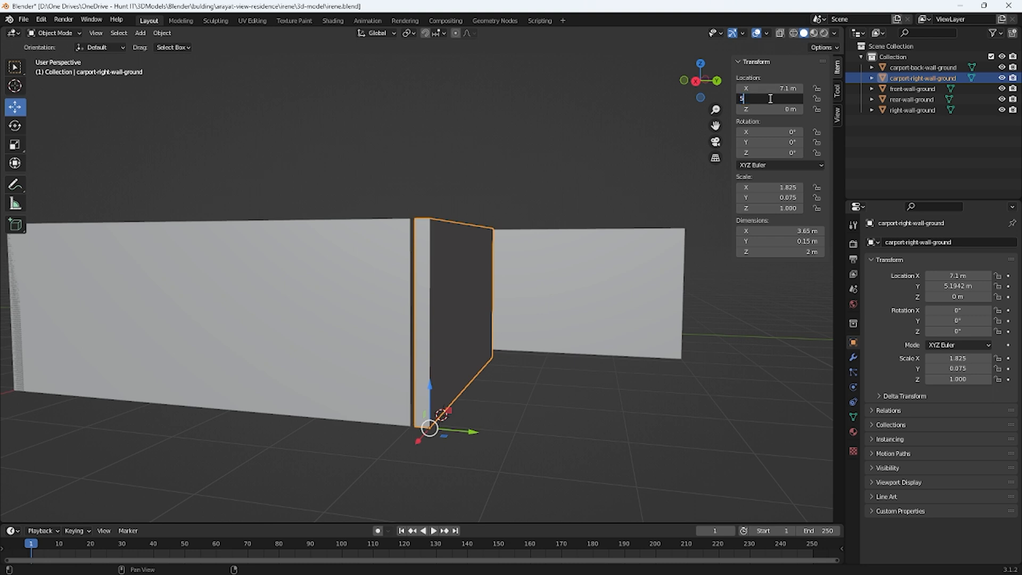
pyautogui.press('Return')
pyautogui.click(518, 415)
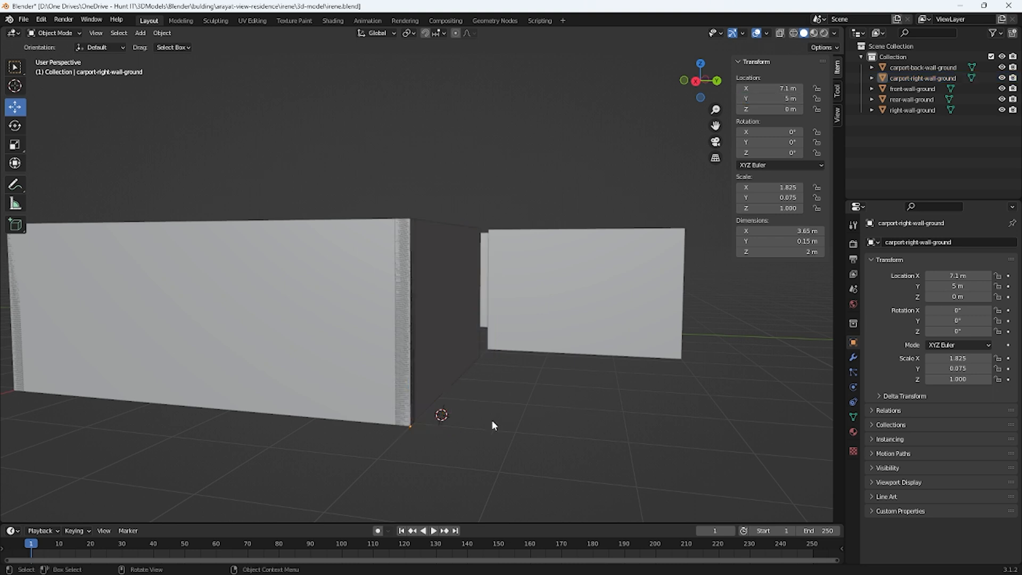
# - Slide the carport-back-wall-ground wall along X to the rear end of the carport right wall, setting its X location to 3.6 m
pyautogui.moveTo(410, 426); pyautogui.dragTo(454, 422, button='middle')
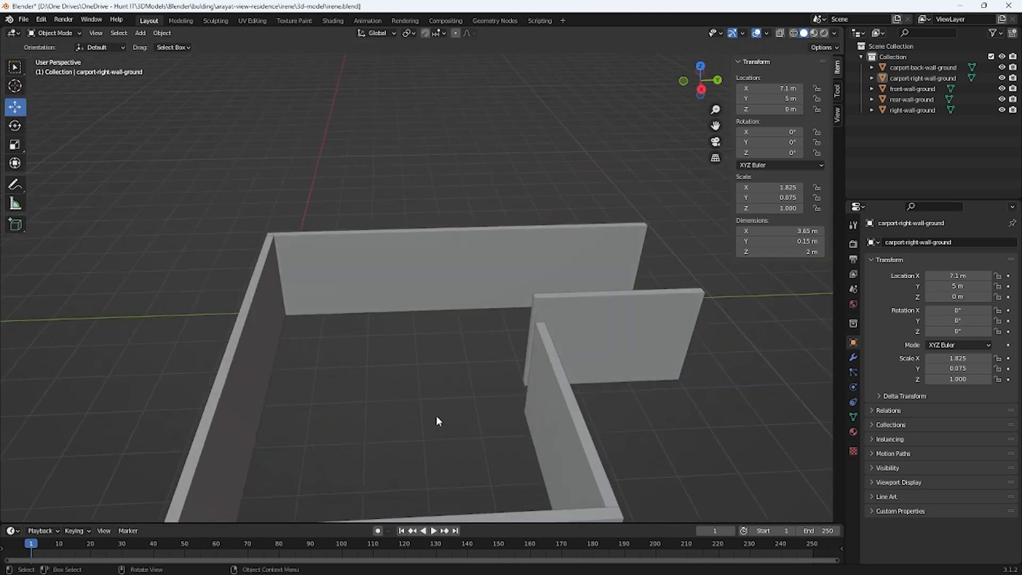
pyautogui.moveTo(514, 406); pyautogui.dragTo(354, 372, button='middle')
pyautogui.scroll(2, 455, 381)
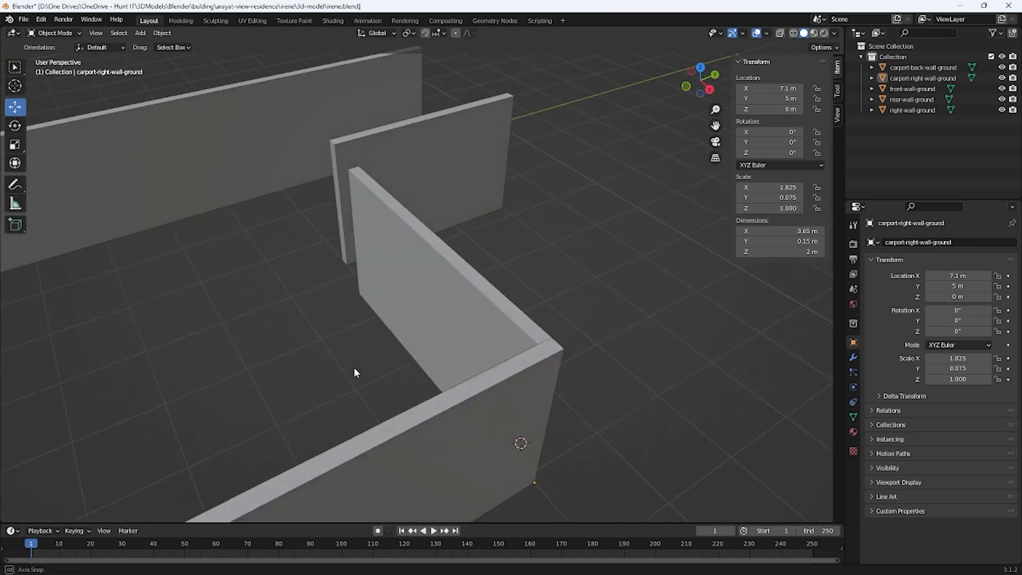
pyautogui.click(416, 145)
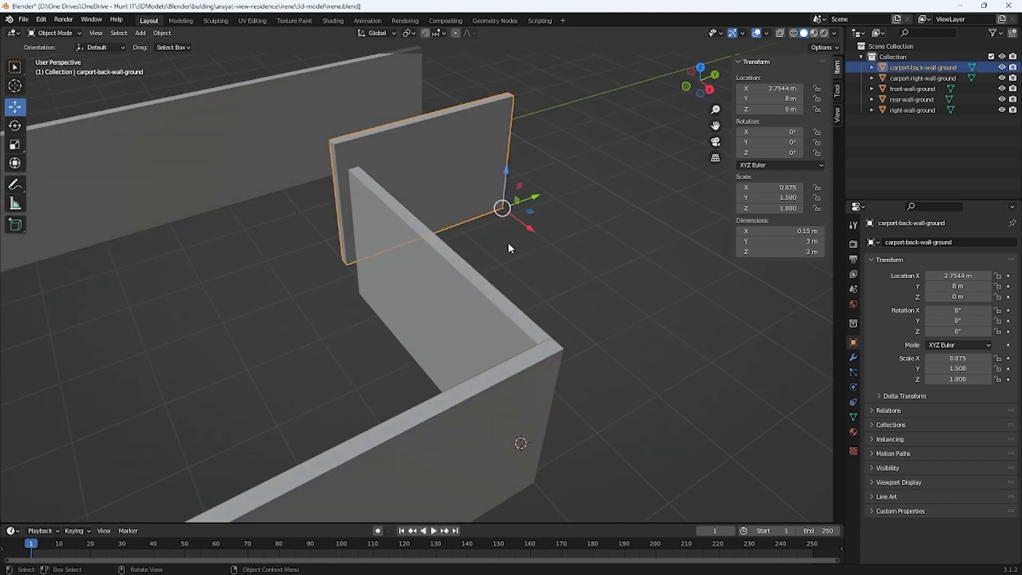
pyautogui.moveTo(534, 228); pyautogui.dragTo(570, 250)
pyautogui.moveTo(570, 251); pyautogui.dragTo(551, 257, button='middle')
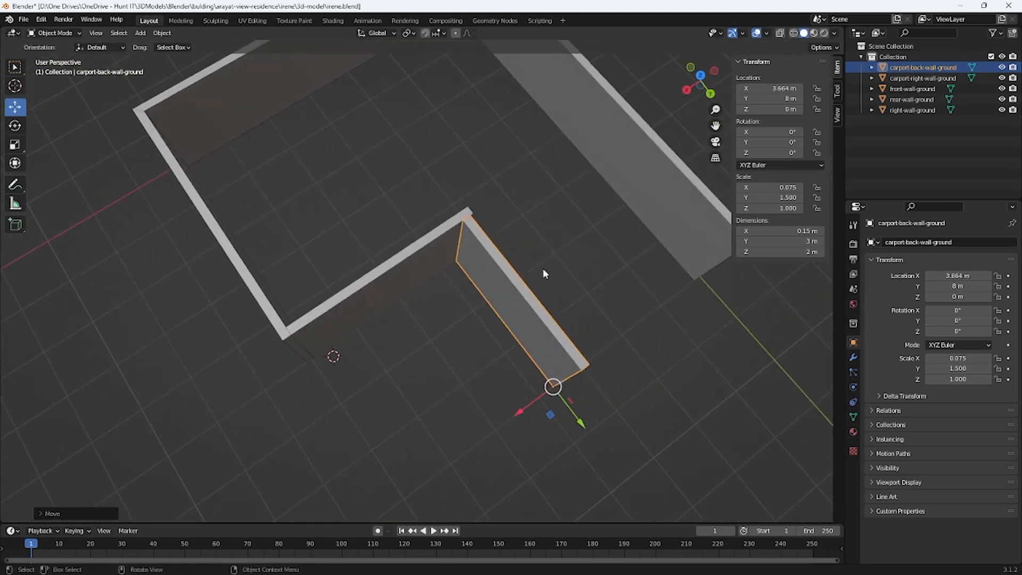
pyautogui.moveTo(516, 410); pyautogui.dragTo(521, 409)
pyautogui.moveTo(521, 408); pyautogui.dragTo(416, 368, button='middle')
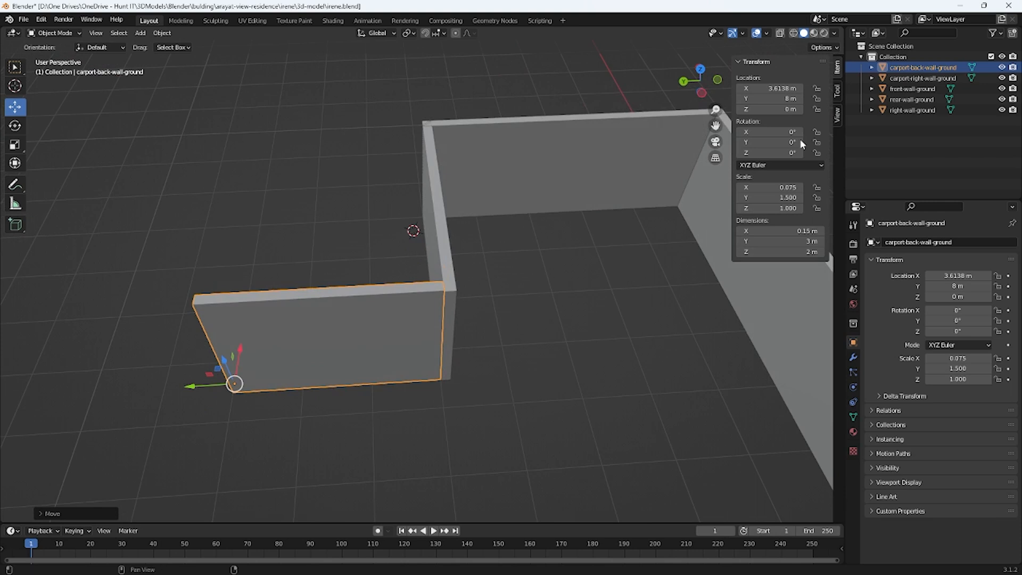
pyautogui.click(771, 89)
pyautogui.write('3.6')
pyautogui.press('Return')
pyautogui.click(212, 485)
# - Examine the corner joints of the carport walls and the overall wall layout from several angles
pyautogui.scroll(5, 468, 326)
pyautogui.moveTo(467, 326); pyautogui.dragTo(722, 356, button='middle')
pyautogui.scroll(-6, 486, 278)
pyautogui.scroll(5, 576, 286)
pyautogui.moveTo(576, 288)
pyautogui.mouseDown(button='middle')
pyautogui.moveTo(591, 264)
pyautogui.moveTo(502, 242)
pyautogui.moveTo(573, 295)
pyautogui.mouseUp(button='middle')
pyautogui.scroll(-5, 591, 263)
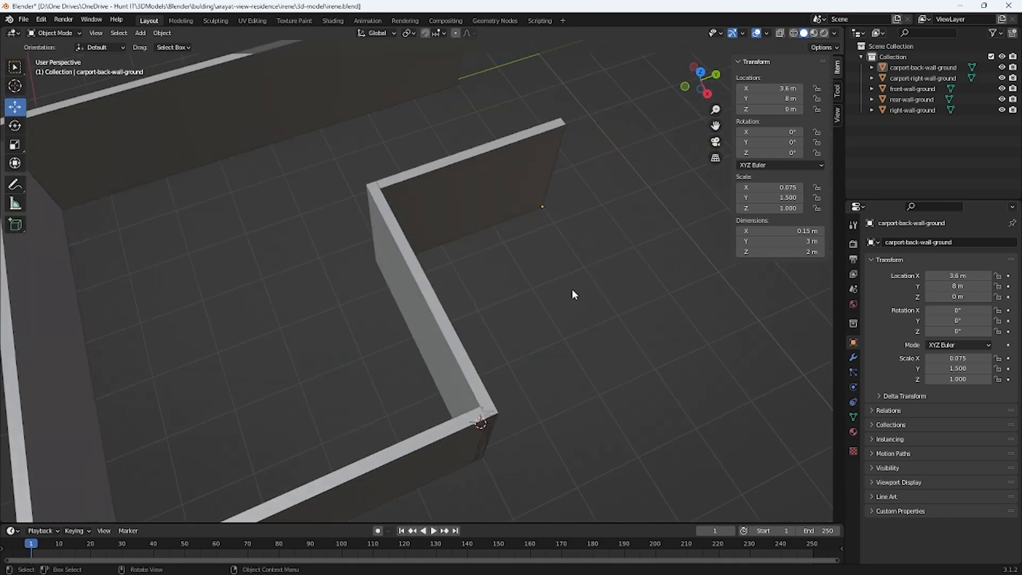
pyautogui.scroll(-4, 533, 277)
pyautogui.moveTo(504, 263)
pyautogui.mouseDown(button='middle')
pyautogui.moveTo(478, 299)
pyautogui.moveTo(493, 274)
pyautogui.mouseUp(button='middle')
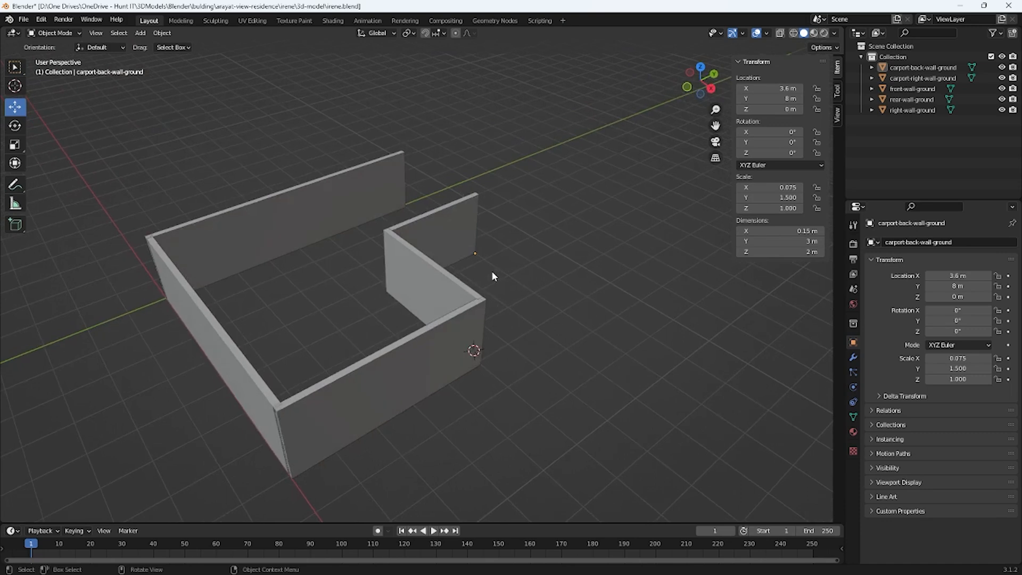
# - Duplicate the carport-right-wall-ground wall and move the copy to about 8.11 m along Y and 3.74 m along X
pyautogui.click(421, 294)
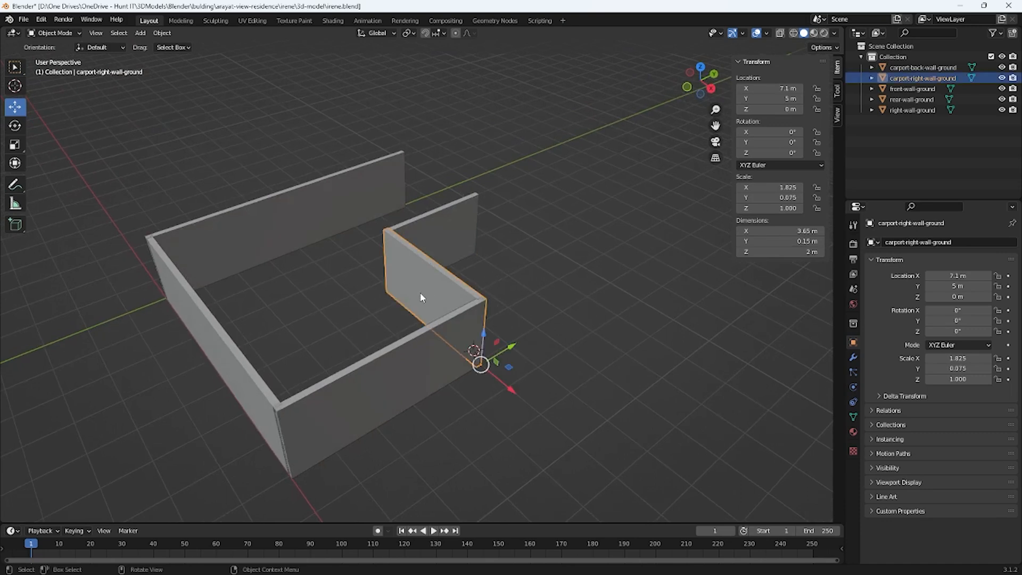
pyautogui.hotkey('ctrl', 'c')
pyautogui.hotkey('ctrl', 'v')
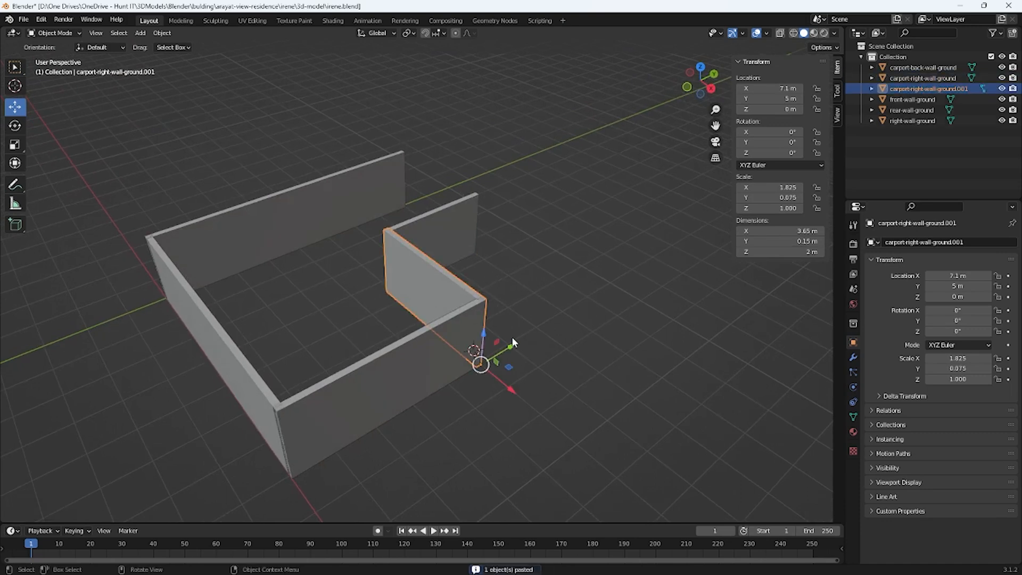
pyautogui.moveTo(513, 343); pyautogui.dragTo(595, 312)
pyautogui.click(614, 309)
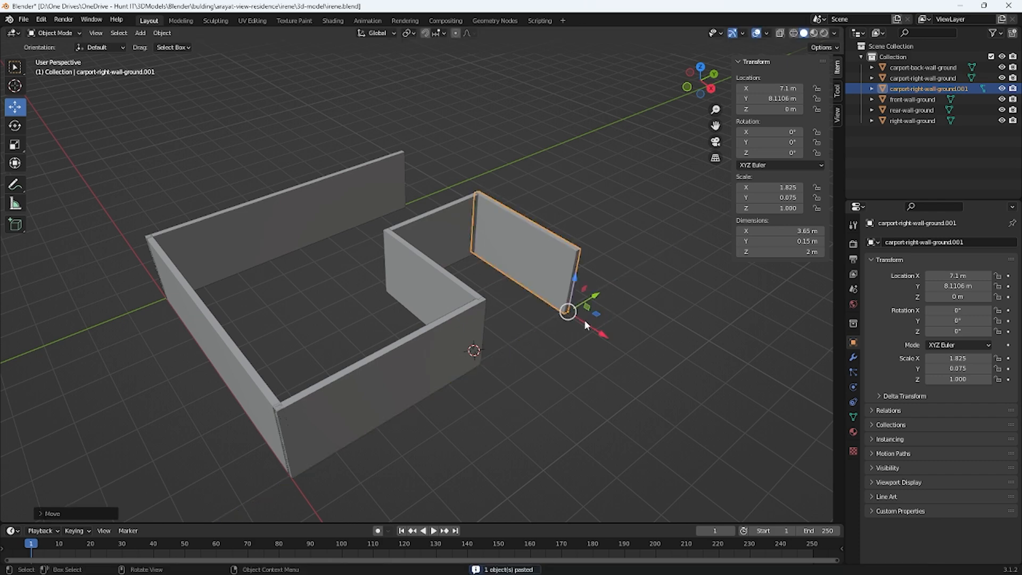
pyautogui.moveTo(606, 336); pyautogui.dragTo(512, 278)
# - Snap the 3D cursor to the bottom outer vertex at the rear end of the copied wall
pyautogui.moveTo(512, 278); pyautogui.dragTo(487, 324, button='middle')
pyautogui.scroll(3, 548, 285)
pyautogui.moveTo(547, 285); pyautogui.dragTo(396, 273, button='middle')
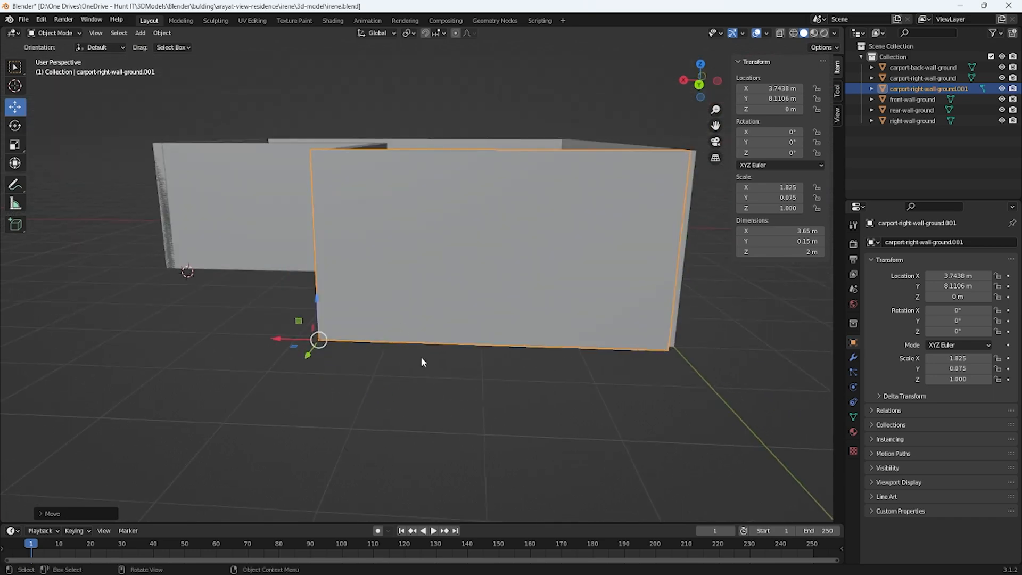
pyautogui.press('Tab')
pyautogui.scroll(4, 540, 381)
pyautogui.moveTo(536, 406); pyautogui.dragTo(383, 353, button='middle')
pyautogui.click(363, 345)
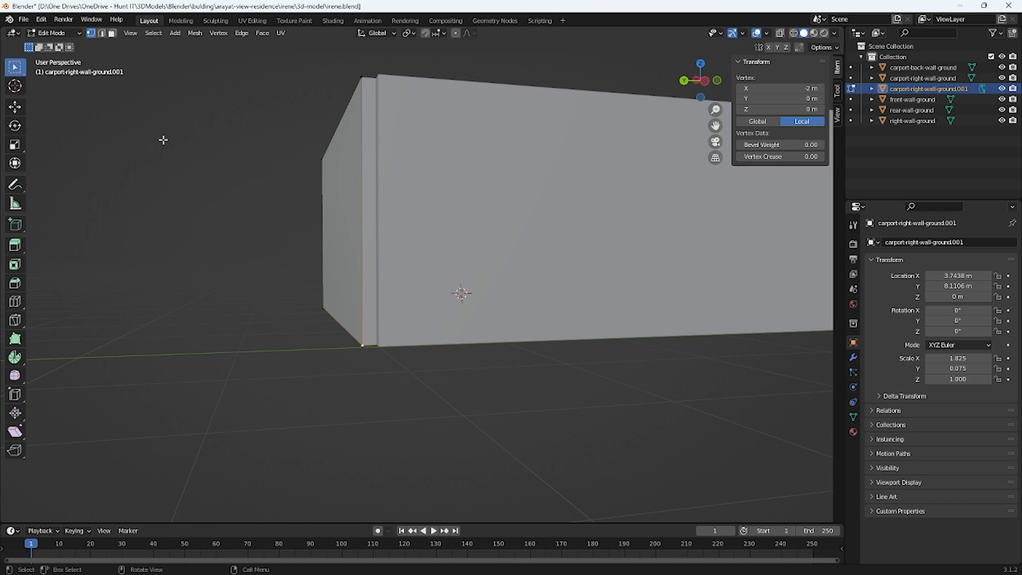
pyautogui.click(193, 33)
pyautogui.moveTo(224, 67)
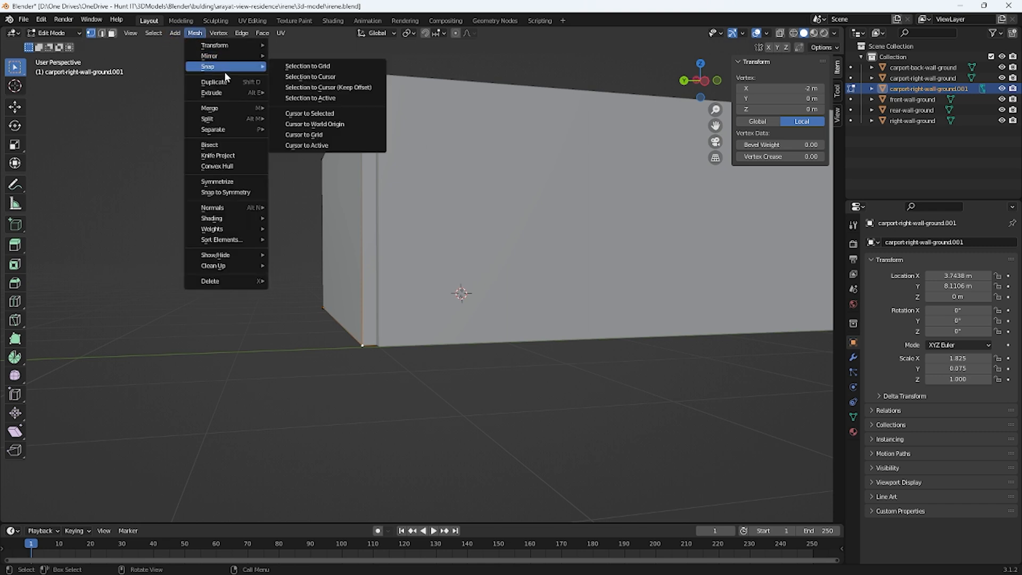
pyautogui.click(307, 114)
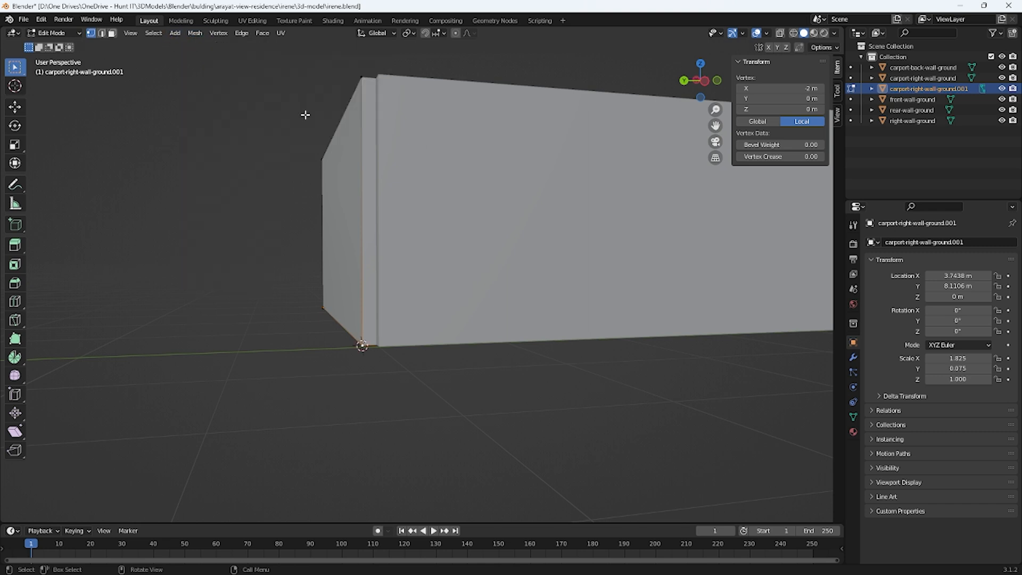
# - Set the copied wall's origin to the 3D cursor
pyautogui.press('Tab')
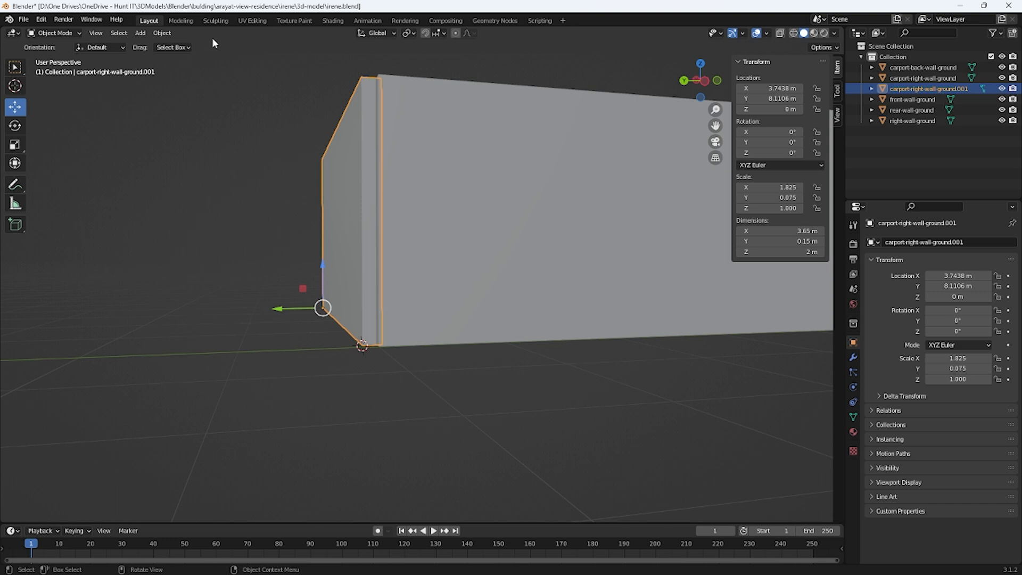
pyautogui.click(162, 33)
pyautogui.moveTo(202, 56)
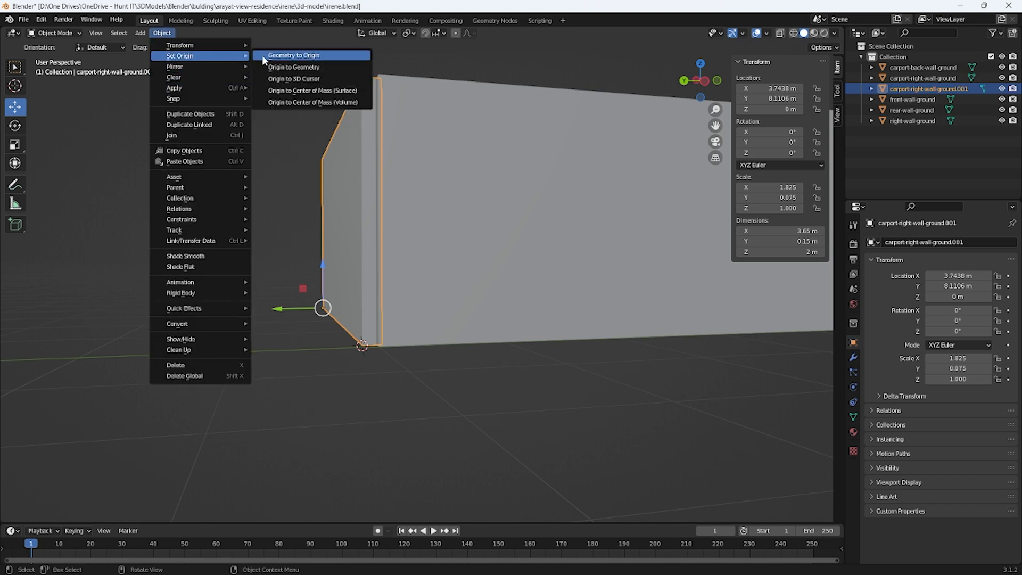
pyautogui.click(274, 79)
# - Position the copied wall at X location 0 m and Y location 8 m
pyautogui.moveTo(537, 276); pyautogui.dragTo(559, 296, button='middle')
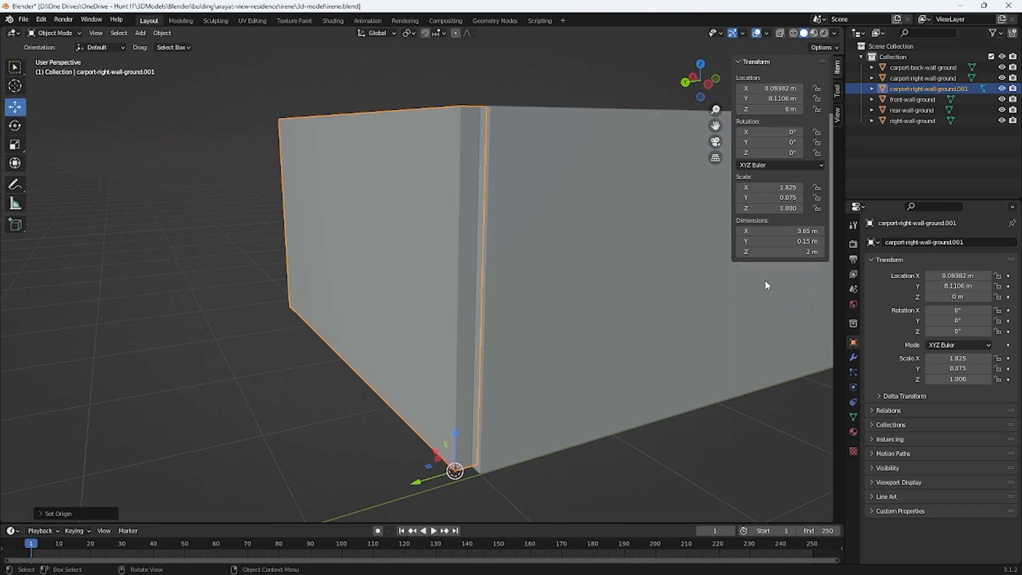
pyautogui.click(769, 88)
pyautogui.write('0')
pyautogui.press('Return')
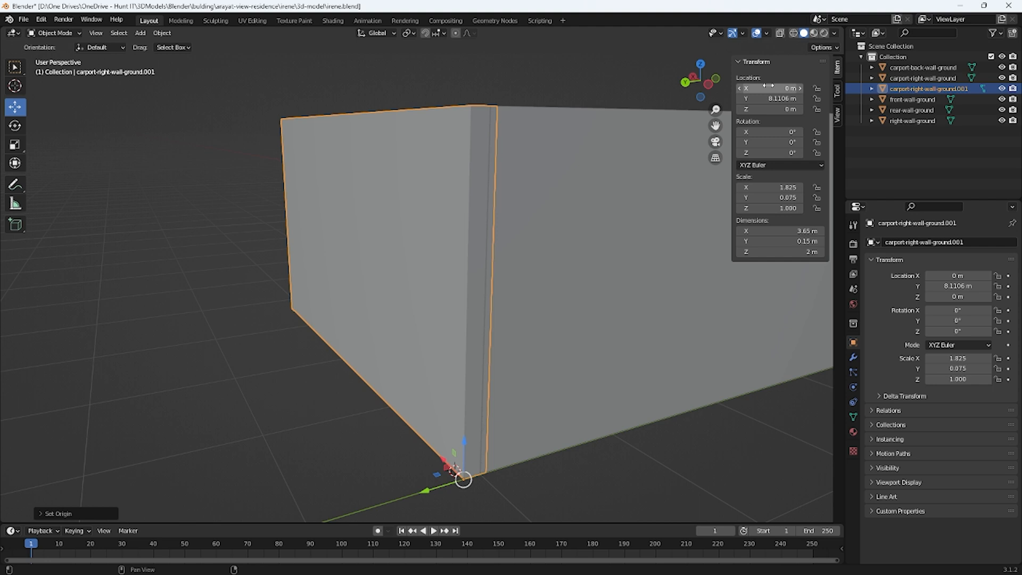
pyautogui.click(767, 99)
pyautogui.write('8')
pyautogui.press('Return')
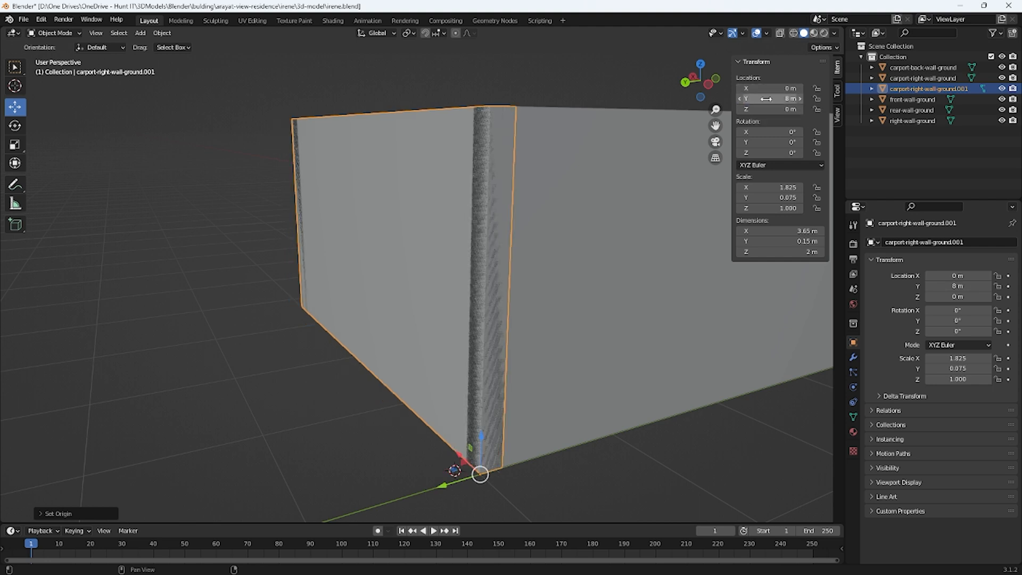
pyautogui.moveTo(254, 285); pyautogui.dragTo(347, 344, button='middle')
pyautogui.click(448, 317)
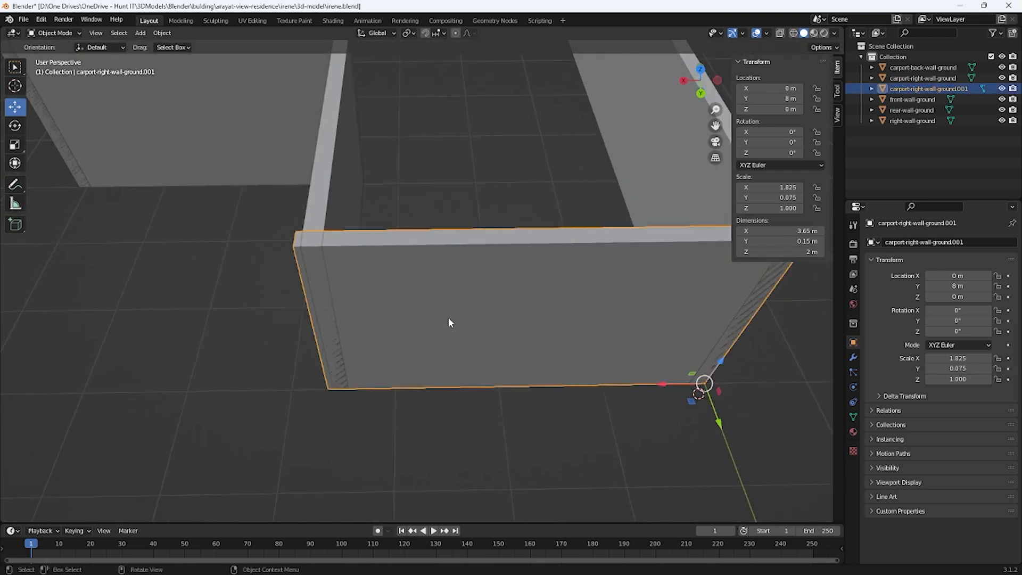
pyautogui.moveTo(448, 317); pyautogui.dragTo(434, 303, button='middle')
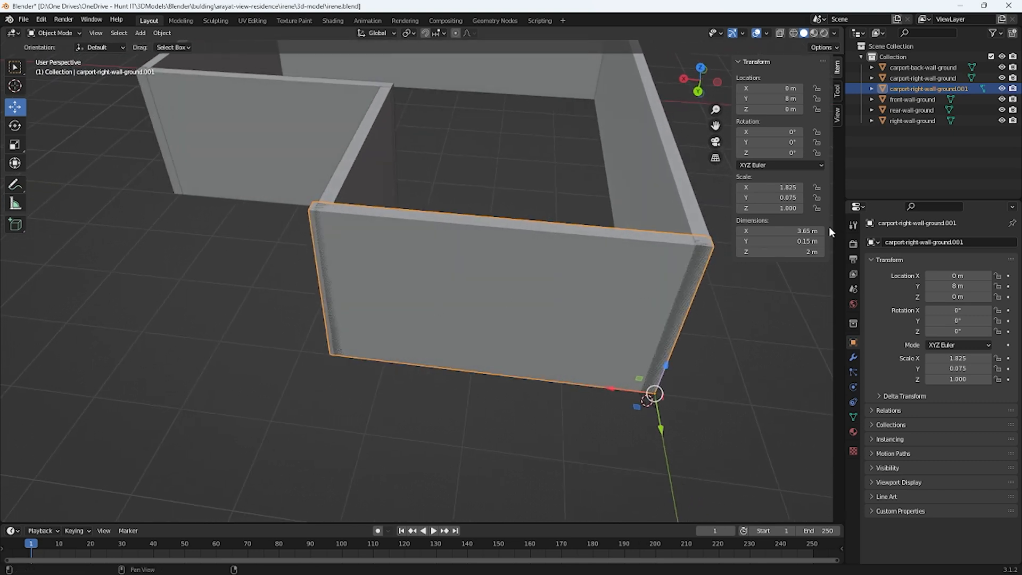
# - Set the copied wall's X dimension to 3.45 m
pyautogui.click(792, 232)
pyautogui.write('3.')
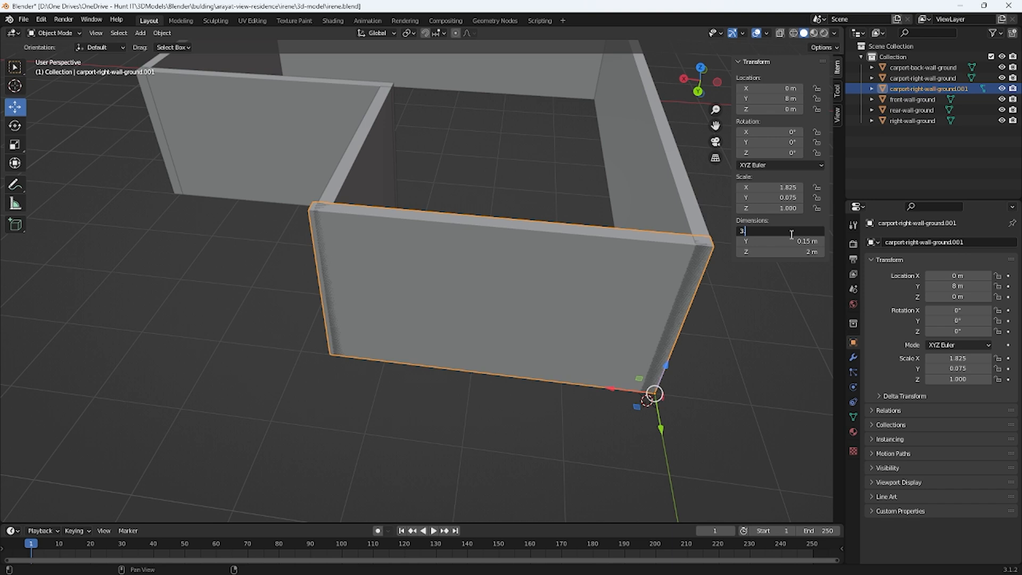
pyautogui.write('45')
pyautogui.press('Return')
pyautogui.click(545, 442)
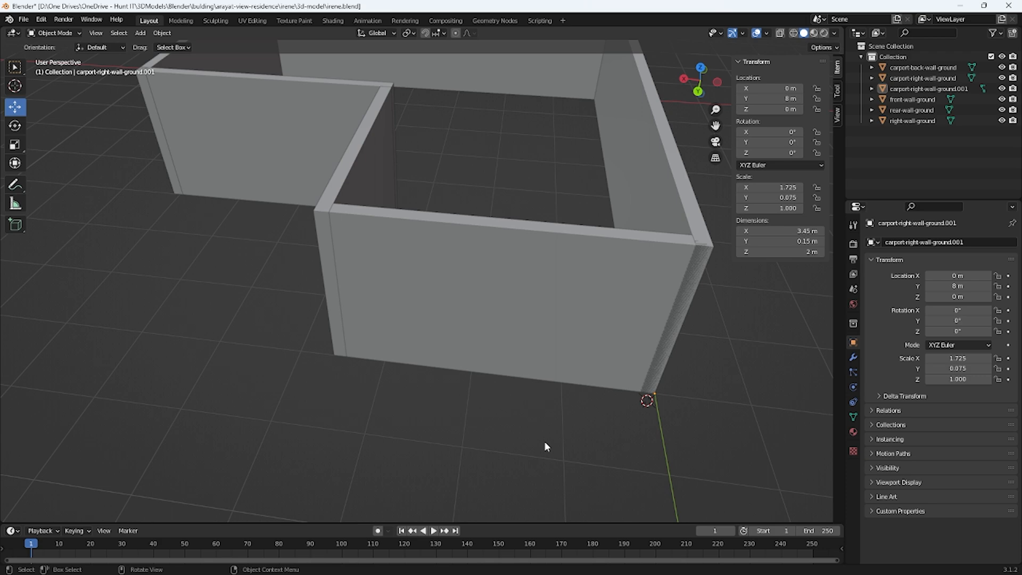
# - Rename the shortened wall copy at Y location 8 m as left-wall-ground
pyautogui.moveTo(532, 397); pyautogui.dragTo(494, 357, button='middle')
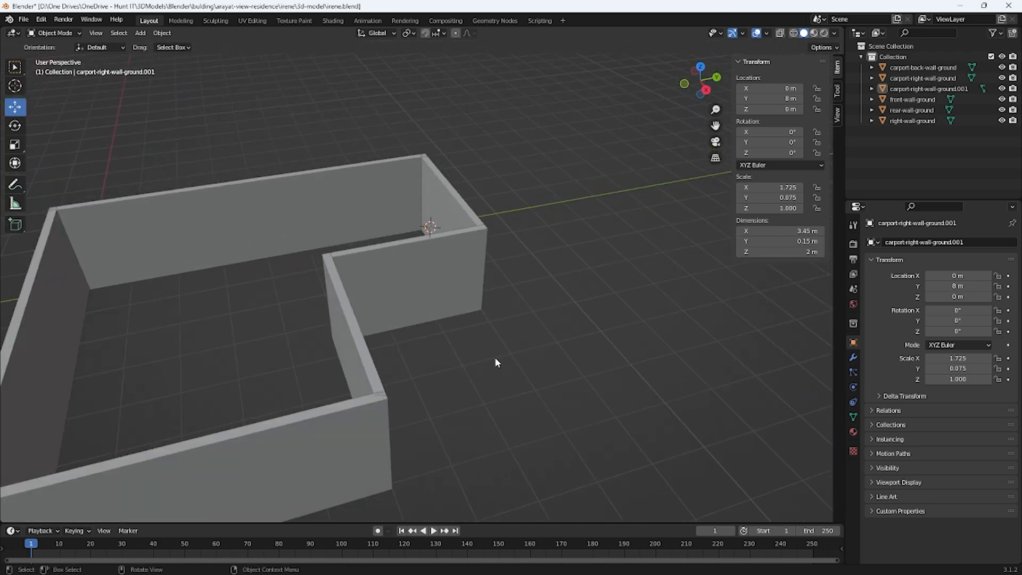
pyautogui.click(453, 206)
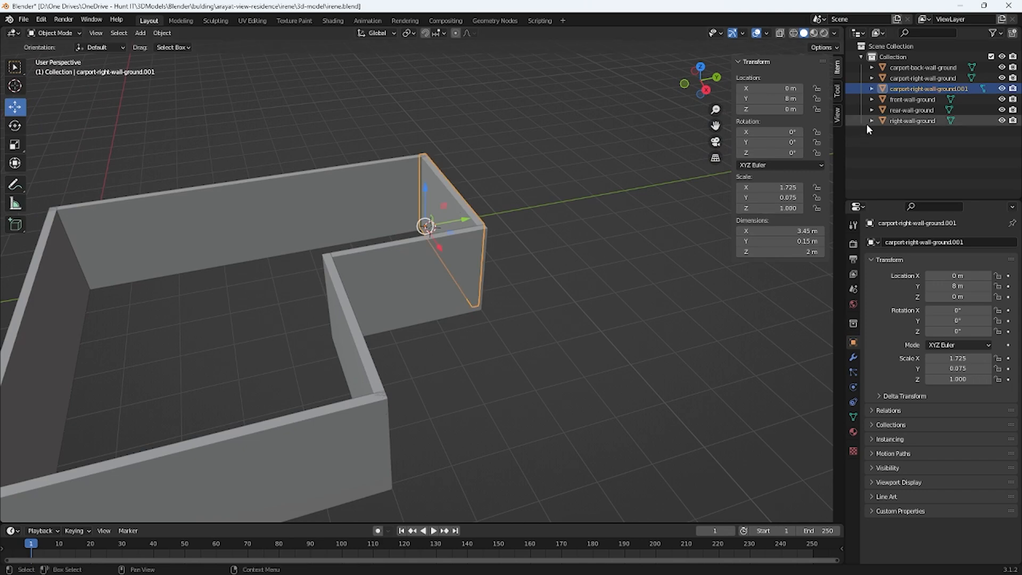
pyautogui.doubleClick(920, 89)
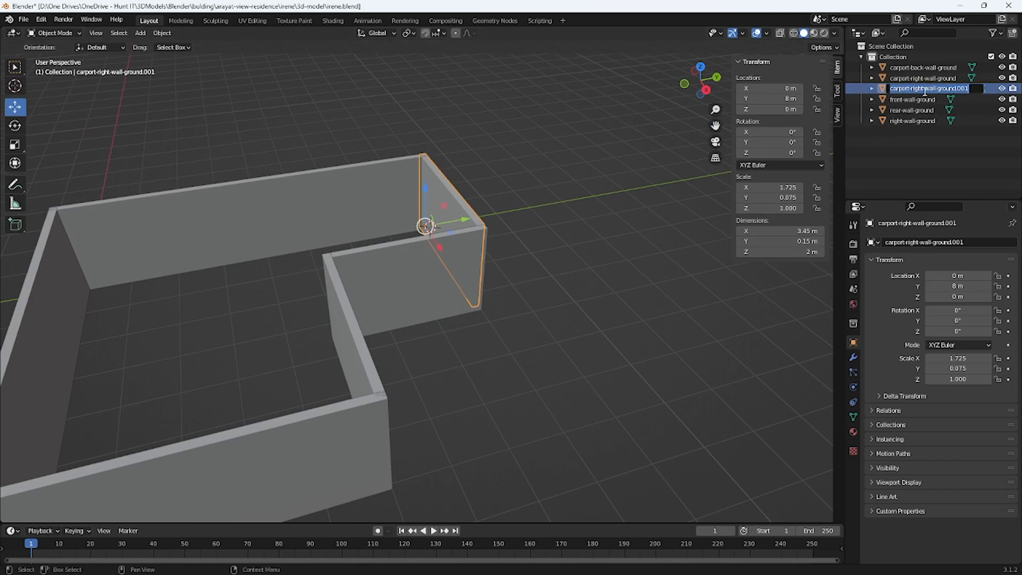
pyautogui.moveTo(914, 89); pyautogui.dragTo(890, 89)
pyautogui.press('Delete')
pyautogui.press('Delete')
pyautogui.press('Delete')
pyautogui.press('Delete')
pyautogui.press('Delete')
pyautogui.press('Delete')
pyautogui.press('Delete')
pyautogui.write('left')
pyautogui.click(973, 92)
pyautogui.press('BackSpace')
pyautogui.press('BackSpace')
pyautogui.press('BackSpace')
pyautogui.press('BackSpace')
pyautogui.press('Return')
pyautogui.click(481, 336)
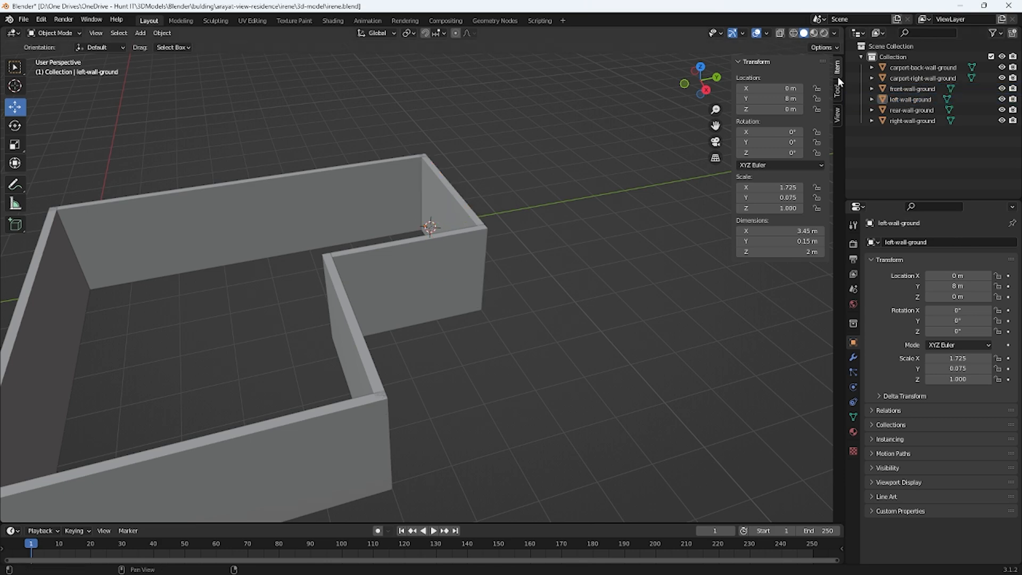
# - Duplicate the rear-wall-ground wall in place
pyautogui.moveTo(383, 212); pyautogui.dragTo(199, 289, button='middle')
pyautogui.moveTo(196, 347); pyautogui.dragTo(265, 278, button='middle')
pyautogui.scroll(5, 267, 271)
pyautogui.moveTo(234, 228); pyautogui.dragTo(278, 220, button='middle')
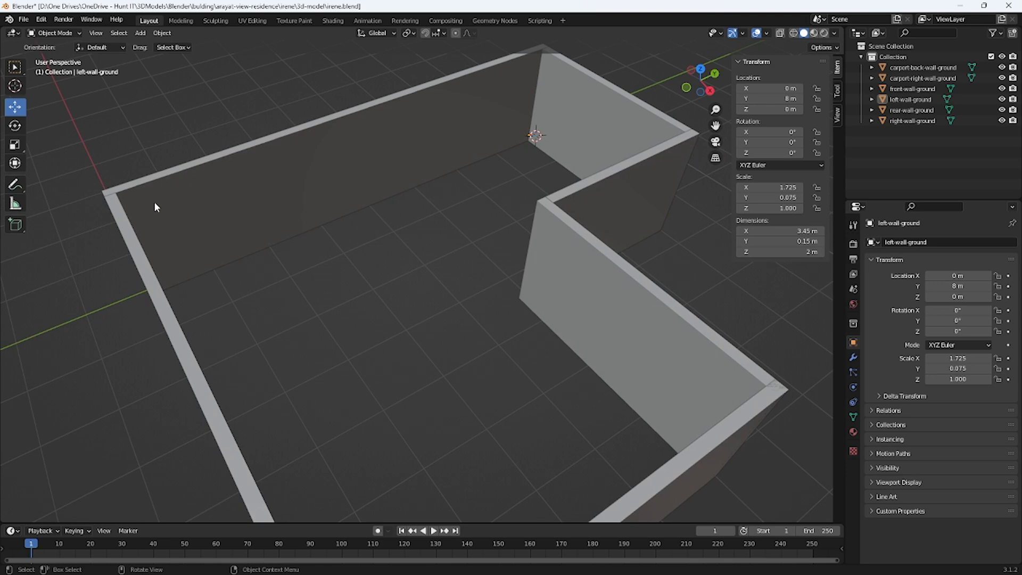
pyautogui.click(360, 154)
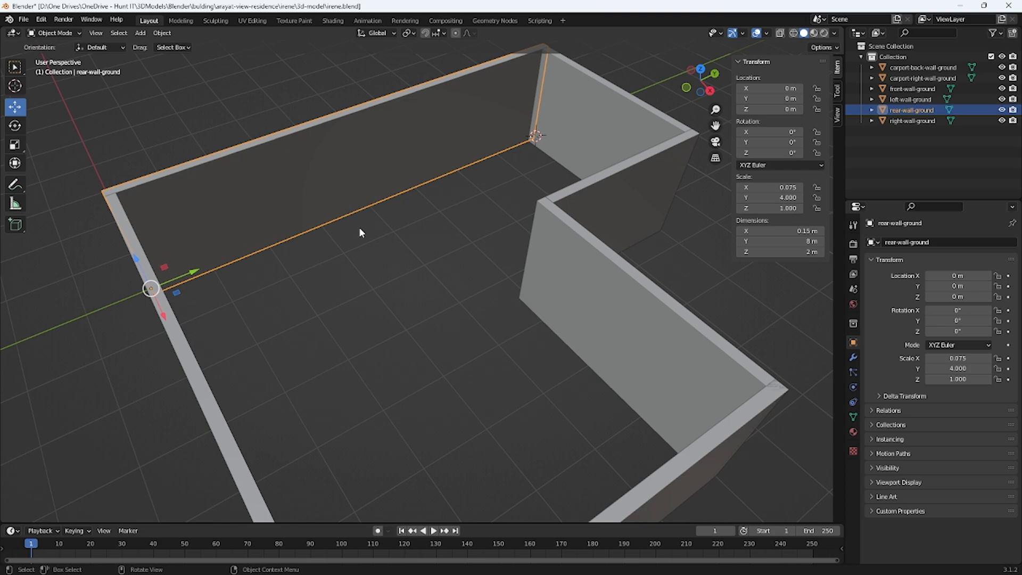
pyautogui.hotkey('ctrl', 'c')
pyautogui.hotkey('ctrl', 'v')
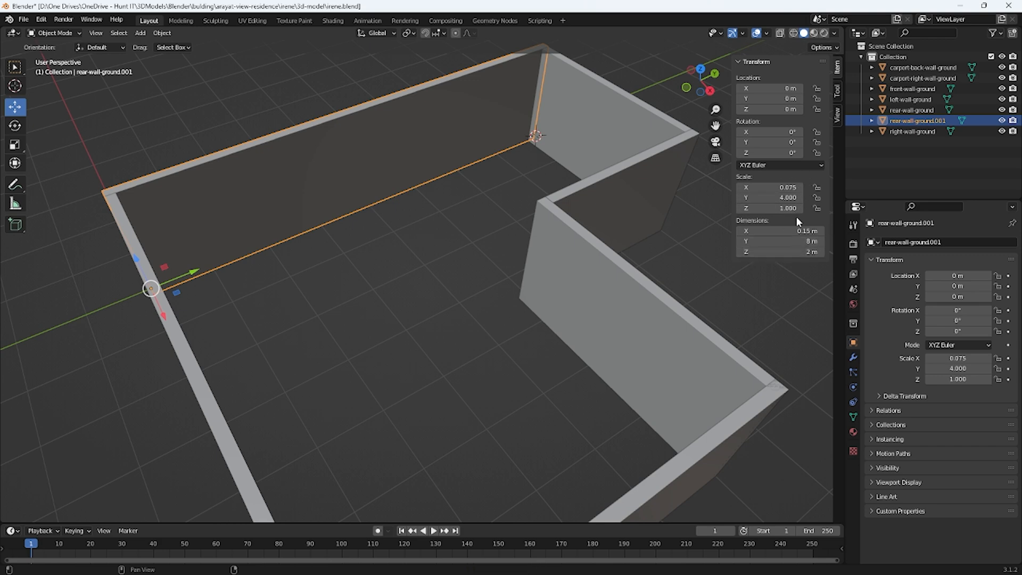
# - Set the rear wall copy's Y dimension to 3.35 m and move it inward to about 0.85 m along X
pyautogui.click(799, 242)
pyautogui.write('3')
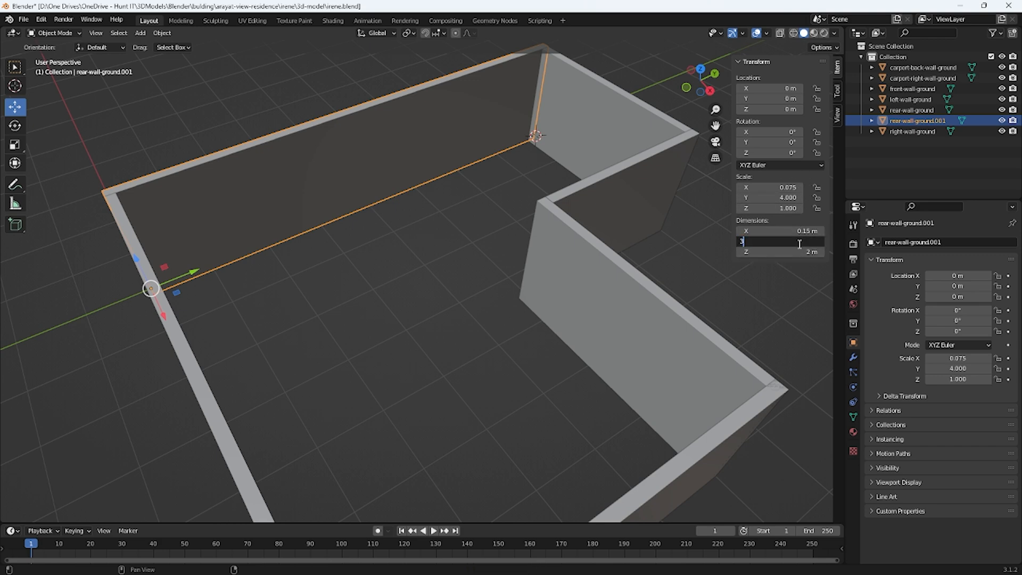
pyautogui.write('.35')
pyautogui.press('Return')
pyautogui.moveTo(203, 192); pyautogui.dragTo(271, 347, button='middle')
pyautogui.moveTo(391, 466); pyautogui.dragTo(448, 459)
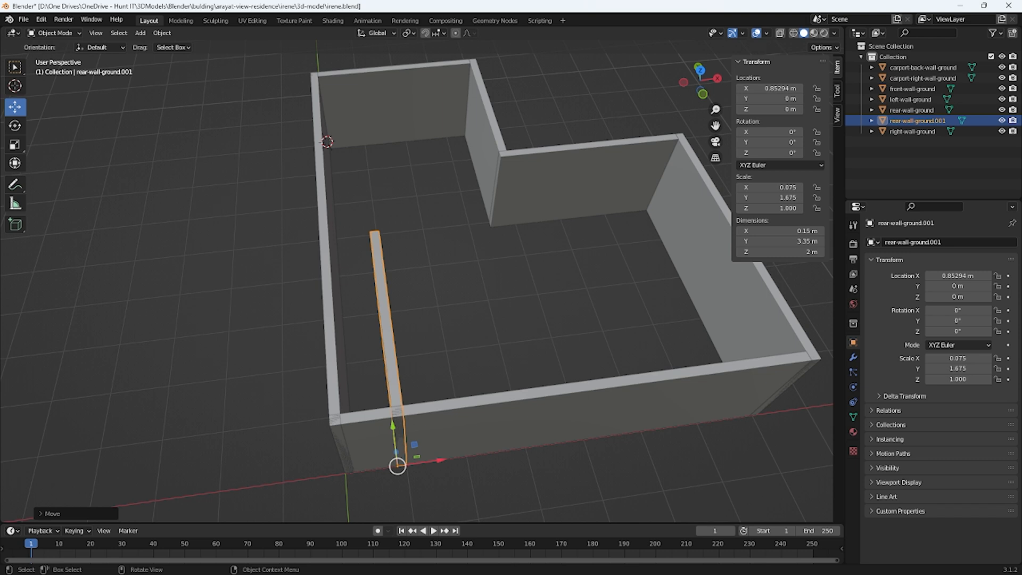
# - Set the original rear-wall-ground wall's Y dimension to 4.65 m
pyautogui.click(329, 333)
pyautogui.moveTo(329, 333); pyautogui.dragTo(302, 333, button='middle')
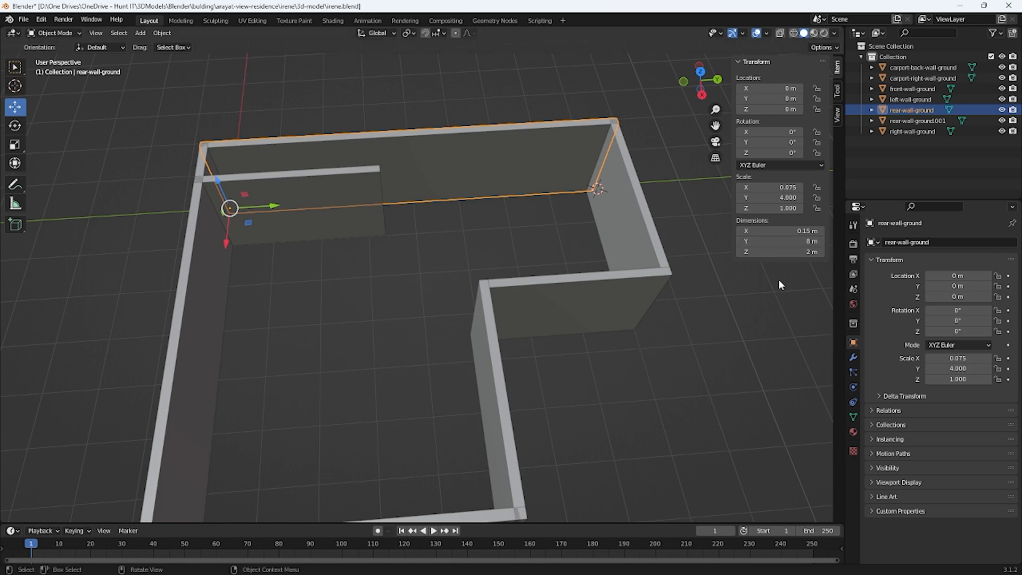
pyautogui.click(313, 211)
pyautogui.click(458, 159)
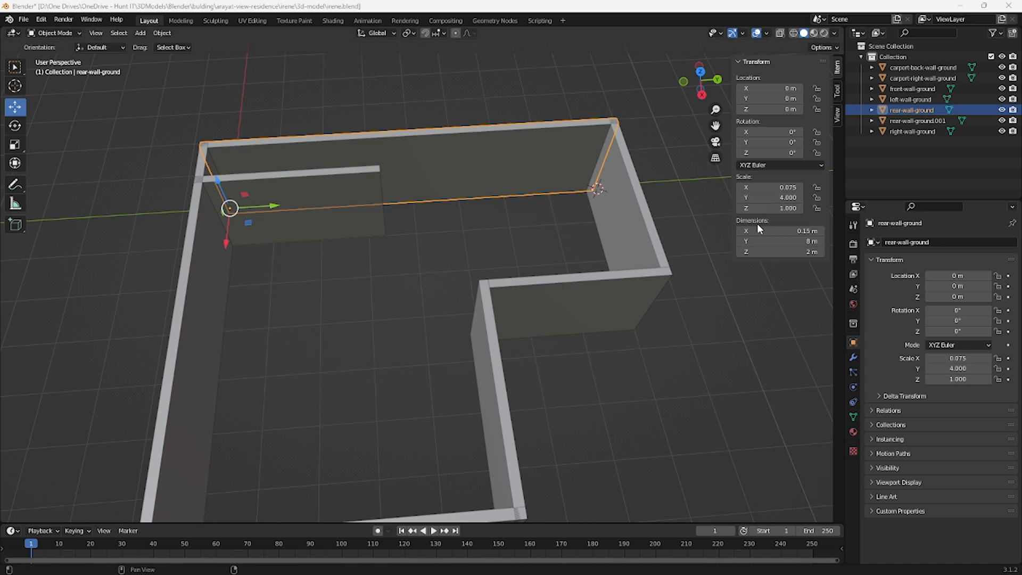
pyautogui.click(773, 241)
pyautogui.write('4.65')
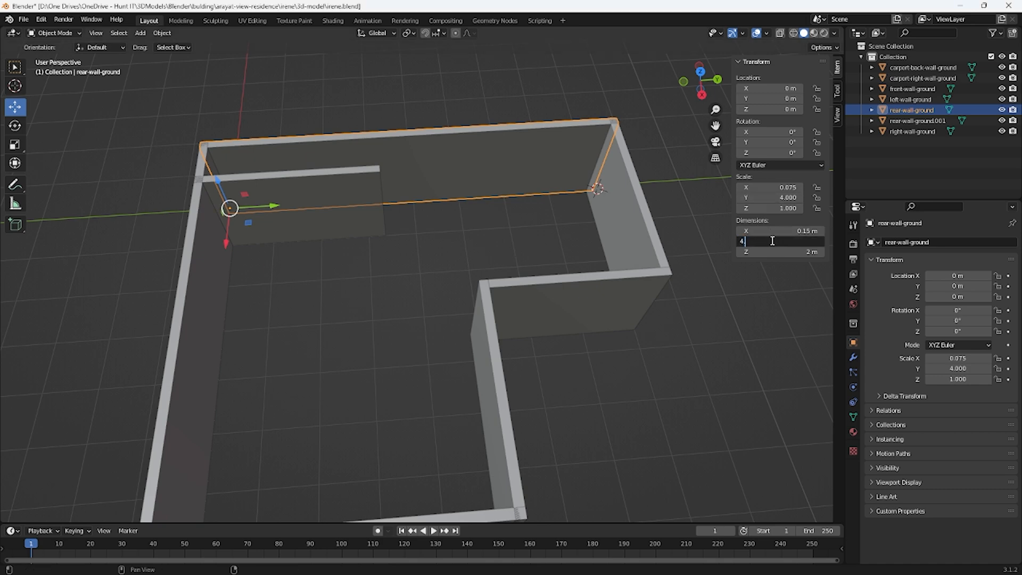
pyautogui.press('Return')
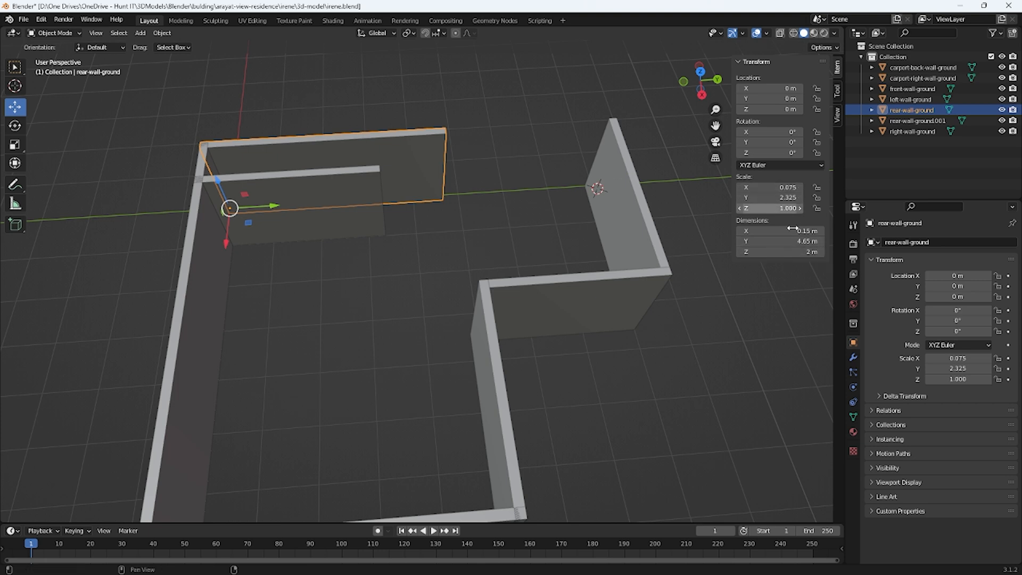
# - Position the rear-wall-ground wall at Y location 3.35 m
pyautogui.click(769, 99)
pyautogui.write('3.35')
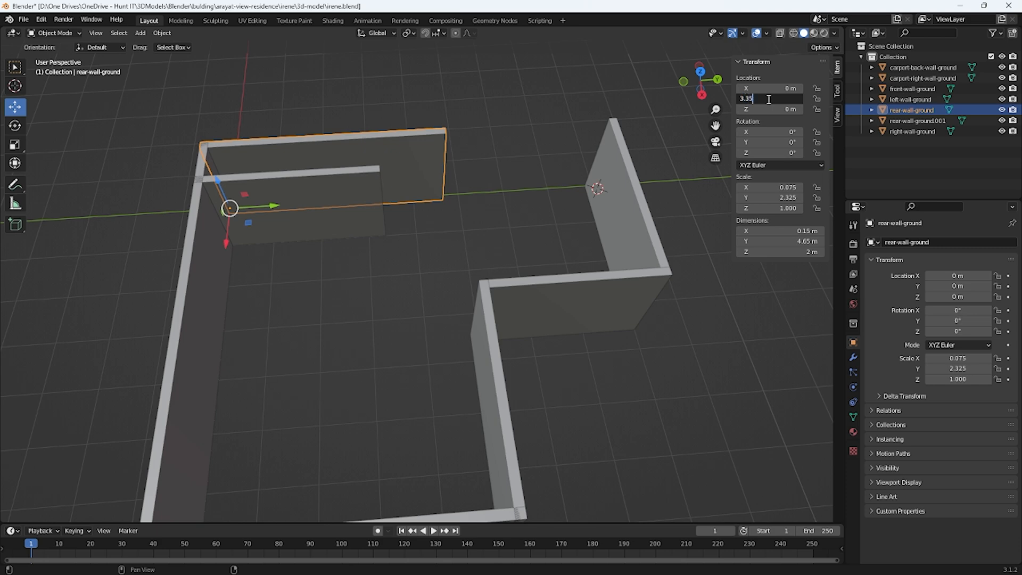
pyautogui.press('Return')
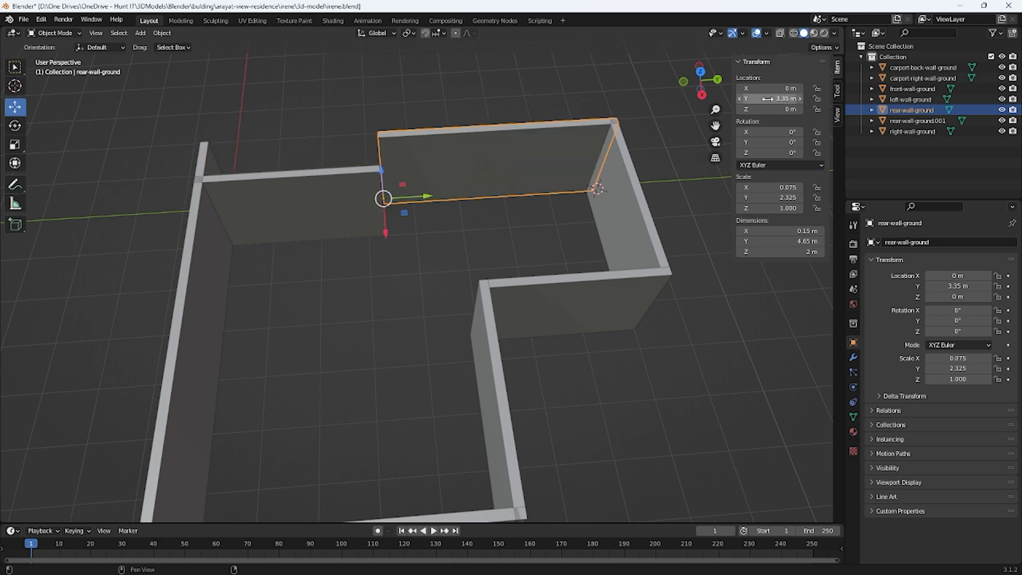
pyautogui.click(457, 212)
# - Rename the inward-moved copy of the rear wall as service-wall-ground
pyautogui.moveTo(366, 201); pyautogui.dragTo(516, 162, button='middle')
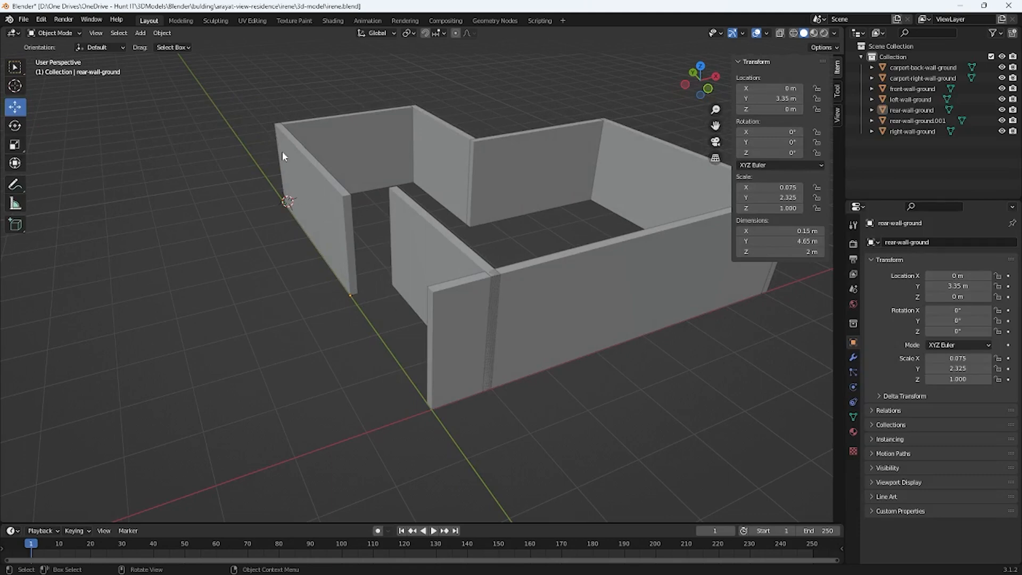
pyautogui.click(291, 165)
pyautogui.click(433, 255)
pyautogui.click(465, 355)
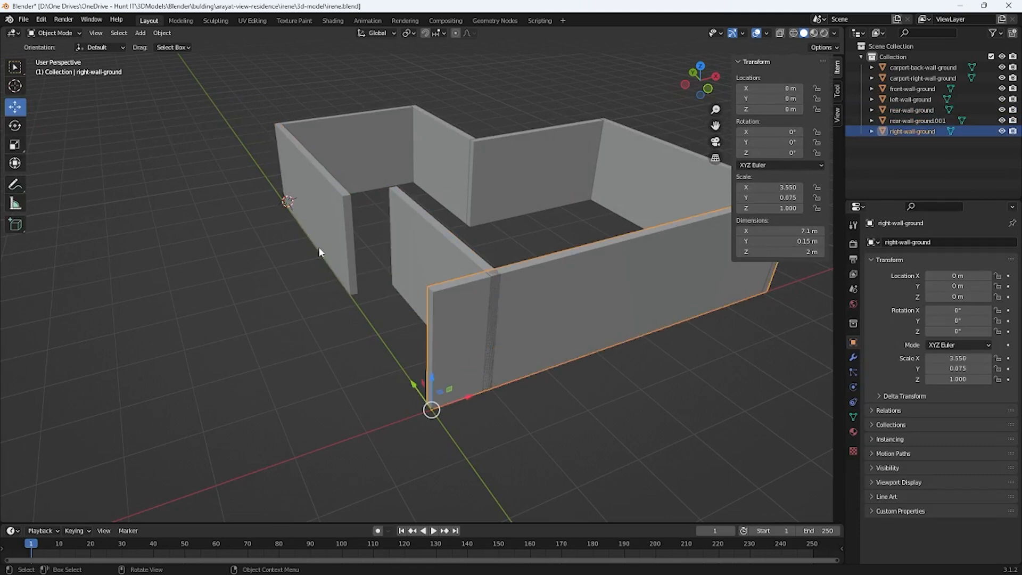
pyautogui.click(318, 246)
pyautogui.click(428, 249)
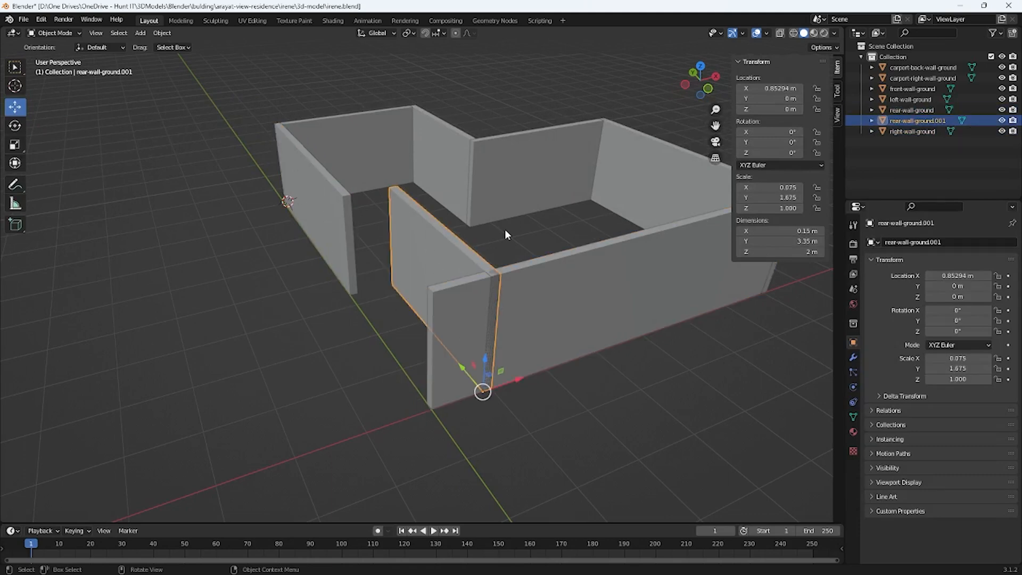
pyautogui.doubleClick(895, 122)
pyautogui.click(897, 120)
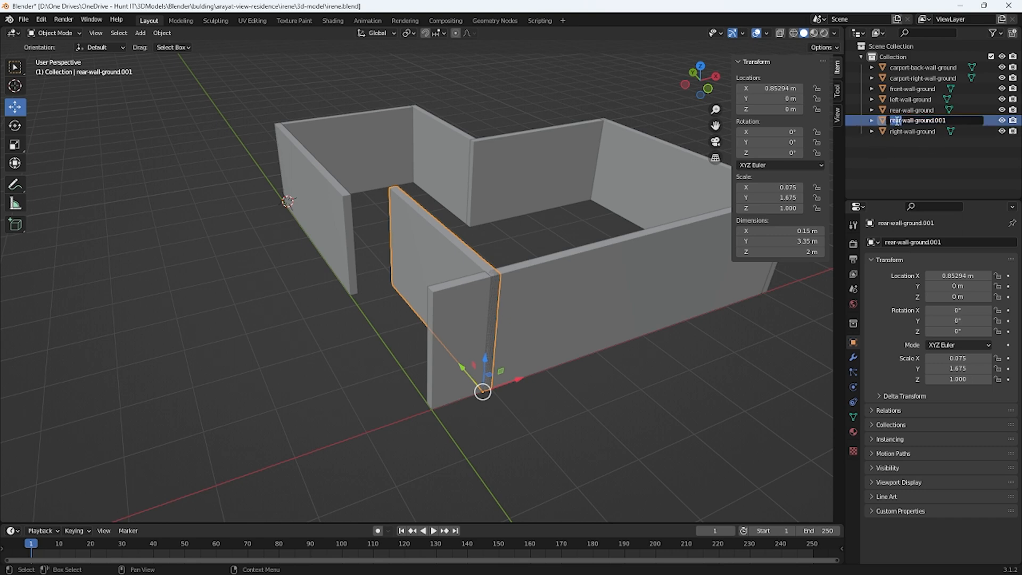
pyautogui.doubleClick(897, 120)
pyautogui.write('service')
pyautogui.press('Return')
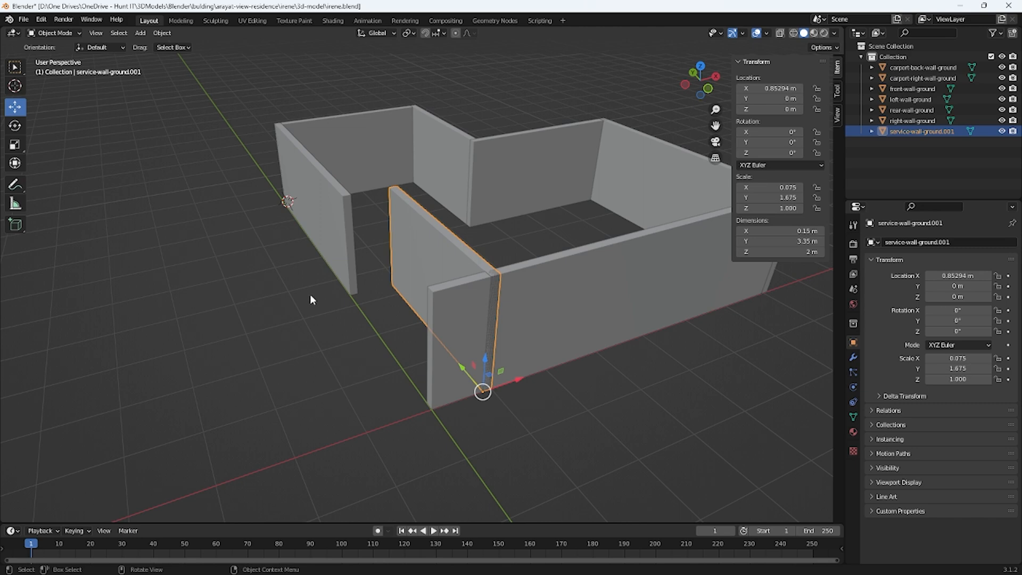
pyautogui.doubleClick(954, 131)
pyautogui.click(956, 132)
pyautogui.press('BackSpace')
pyautogui.press('BackSpace')
pyautogui.press('BackSpace')
pyautogui.press('BackSpace')
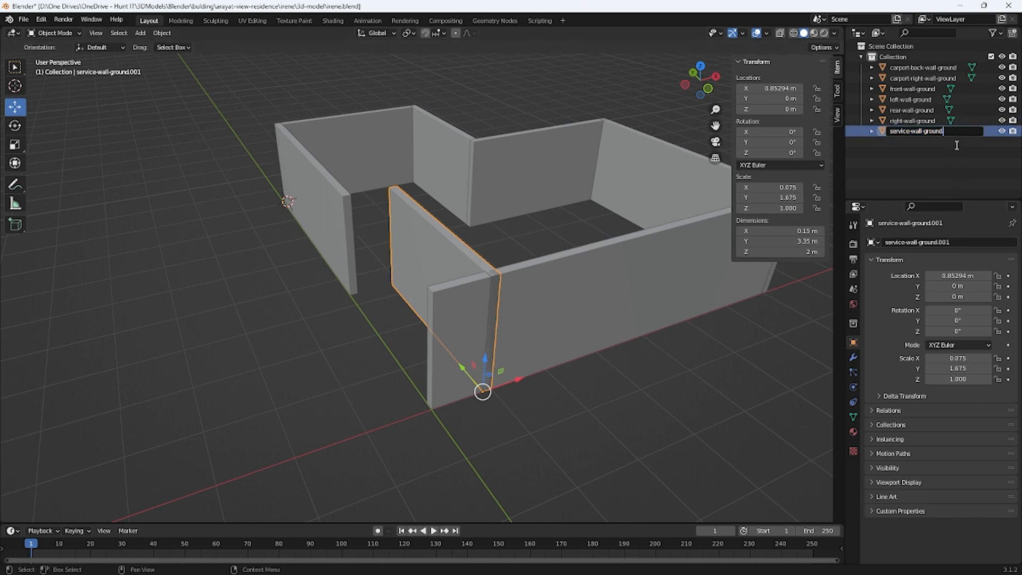
pyautogui.press('Return')
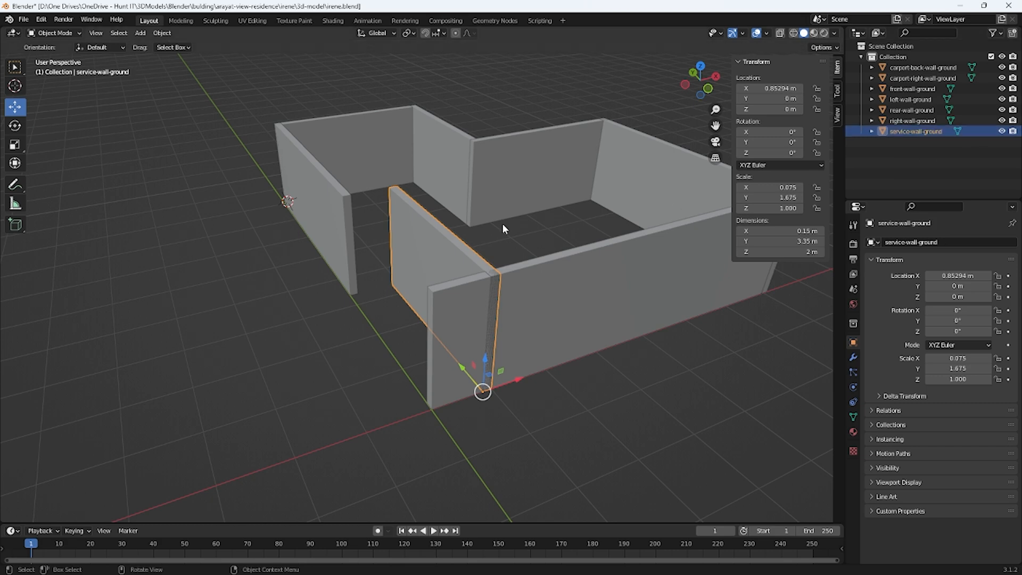
# - Examine the open offset between the rear wall and the service wall from several angles
pyautogui.click(331, 234)
pyautogui.moveTo(404, 232); pyautogui.dragTo(273, 262, button='middle')
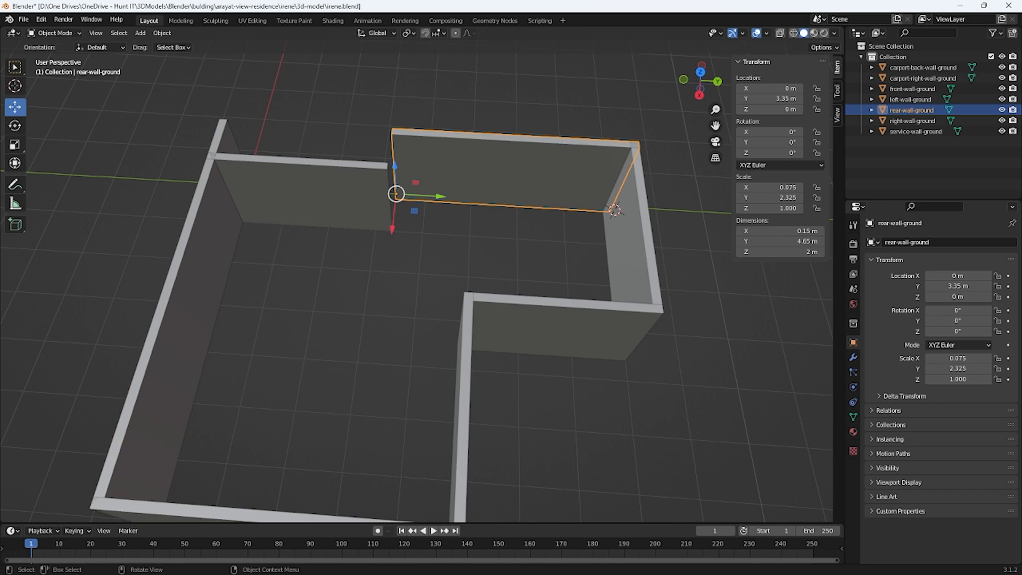
pyautogui.click(304, 209)
pyautogui.moveTo(305, 210); pyautogui.dragTo(394, 171, button='middle')
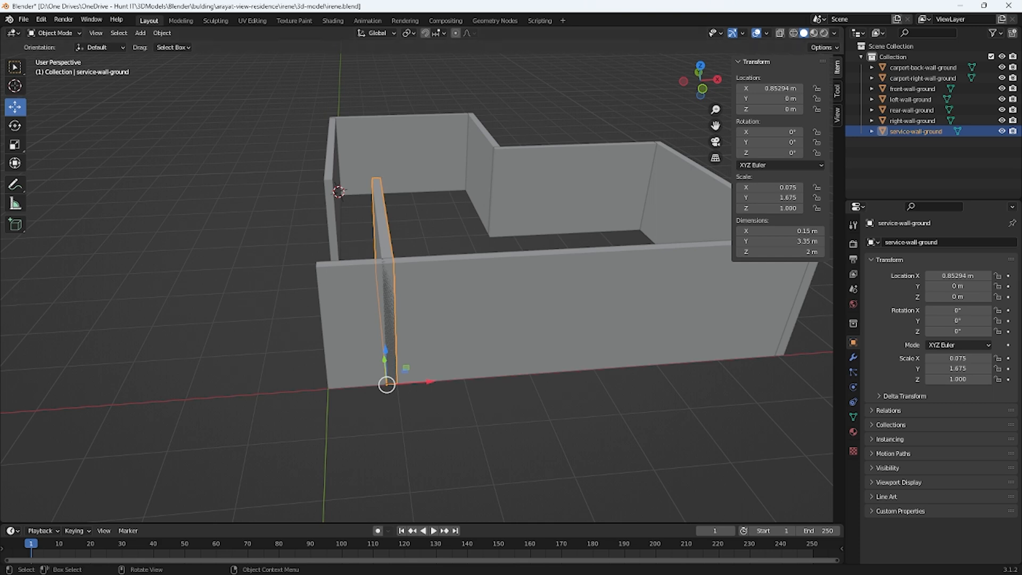
pyautogui.moveTo(412, 264); pyautogui.dragTo(412, 280, button='middle')
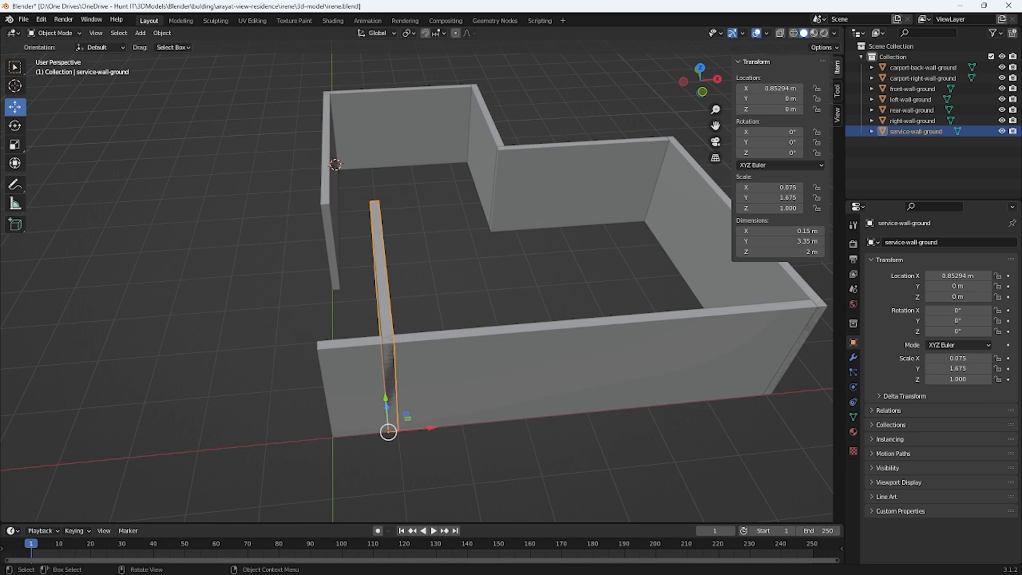
pyautogui.moveTo(482, 270); pyautogui.dragTo(457, 288, button='middle')
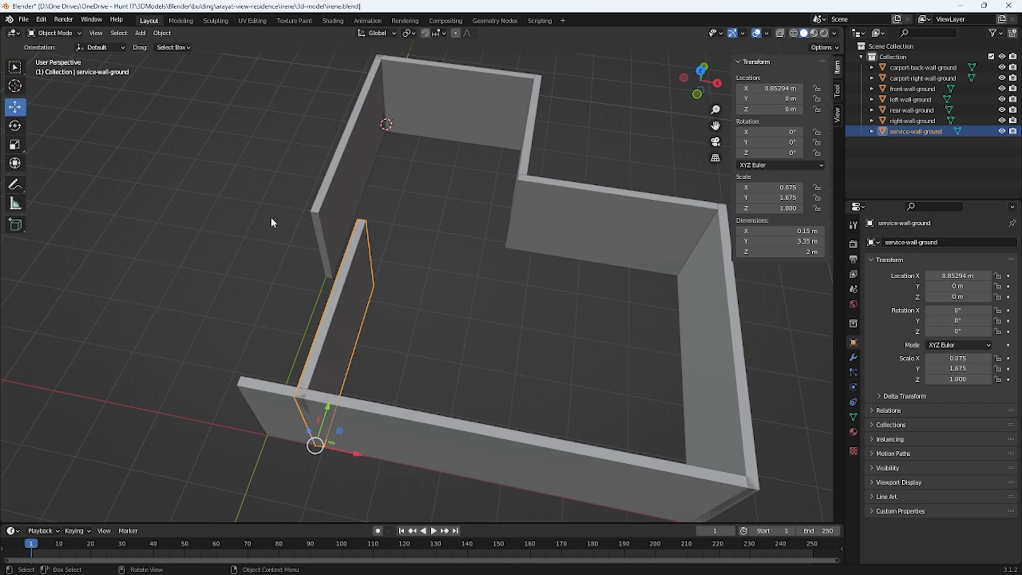
pyautogui.moveTo(321, 227); pyautogui.dragTo(337, 294, button='middle')
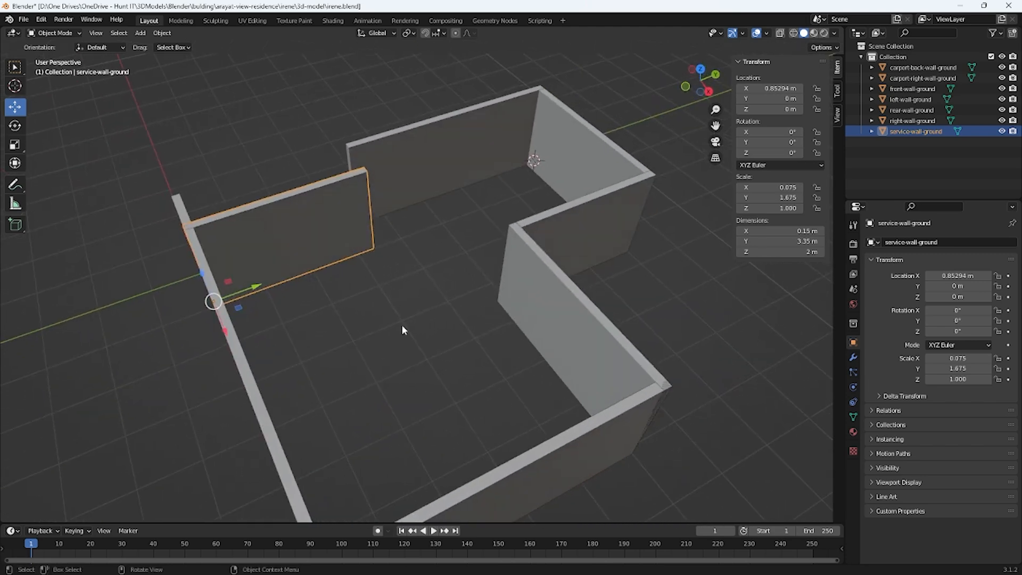
pyautogui.moveTo(421, 307); pyautogui.dragTo(354, 297, button='middle')
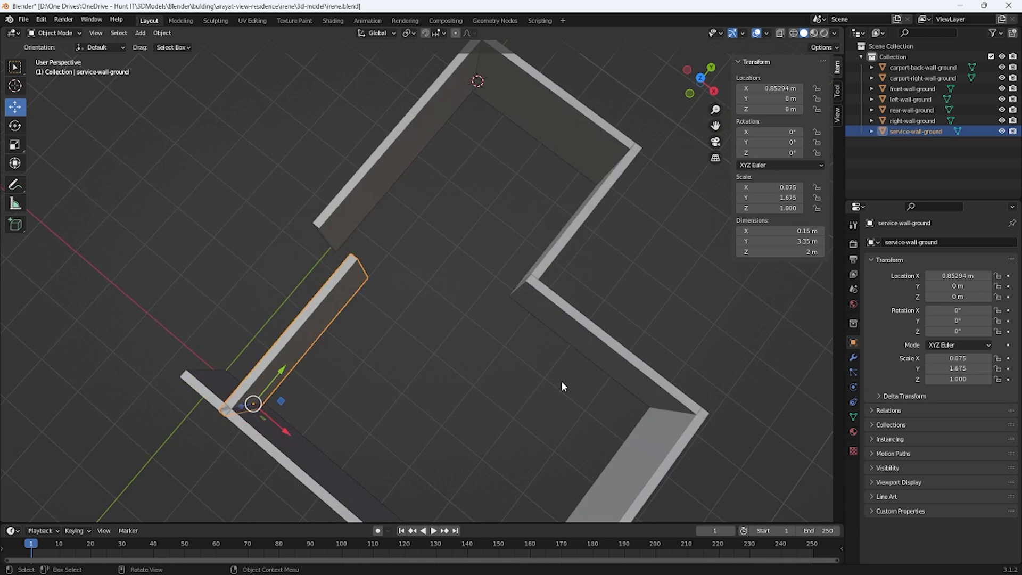
# - Duplicate the carport-right-wall-ground wall and move the copy to about 3.64 m along X and 3.25 m along Y
pyautogui.click(616, 350)
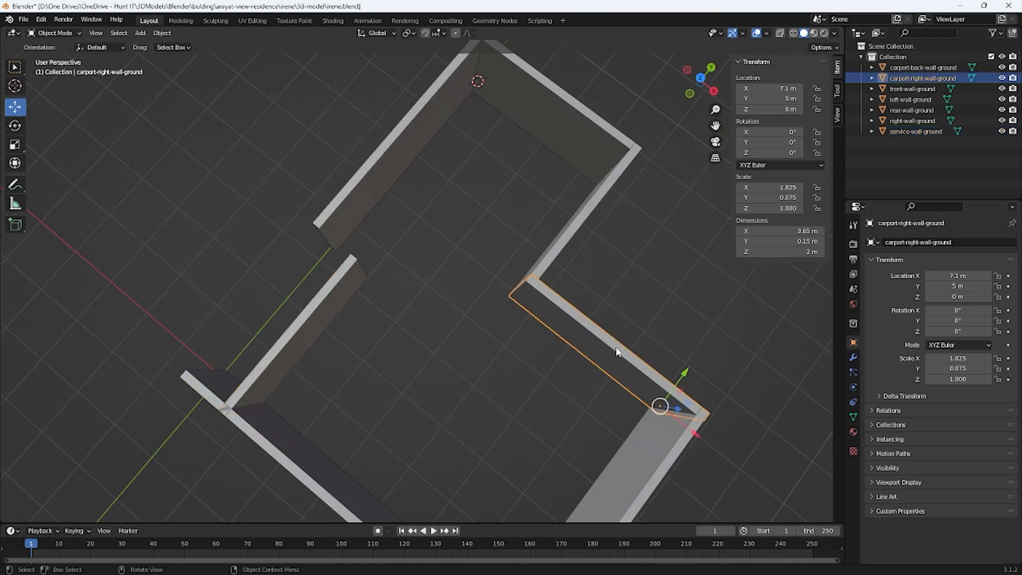
pyautogui.hotkey('ctrl', 'c')
pyautogui.hotkey('ctrl', 'v')
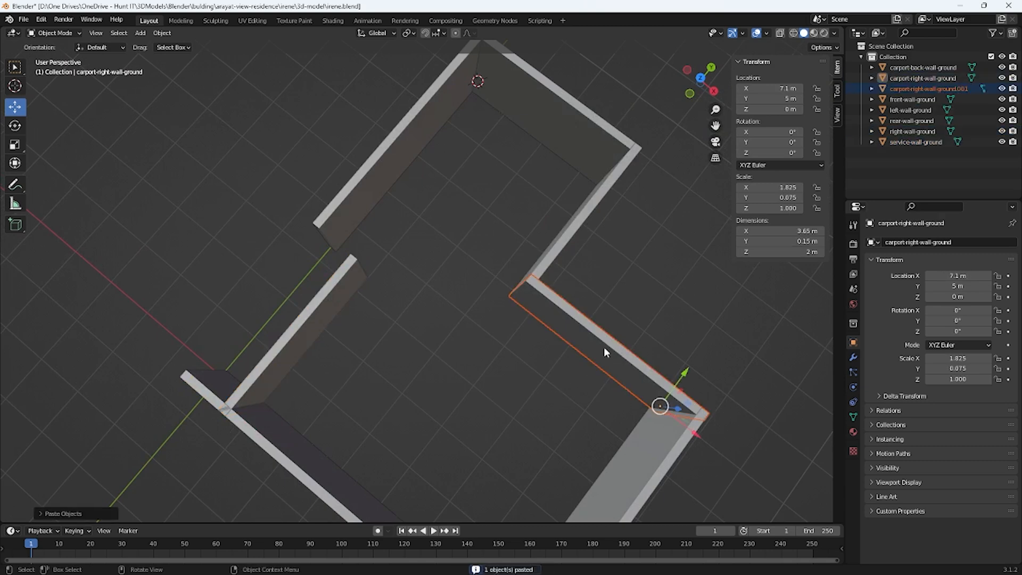
pyautogui.moveTo(698, 436); pyautogui.dragTo(515, 285)
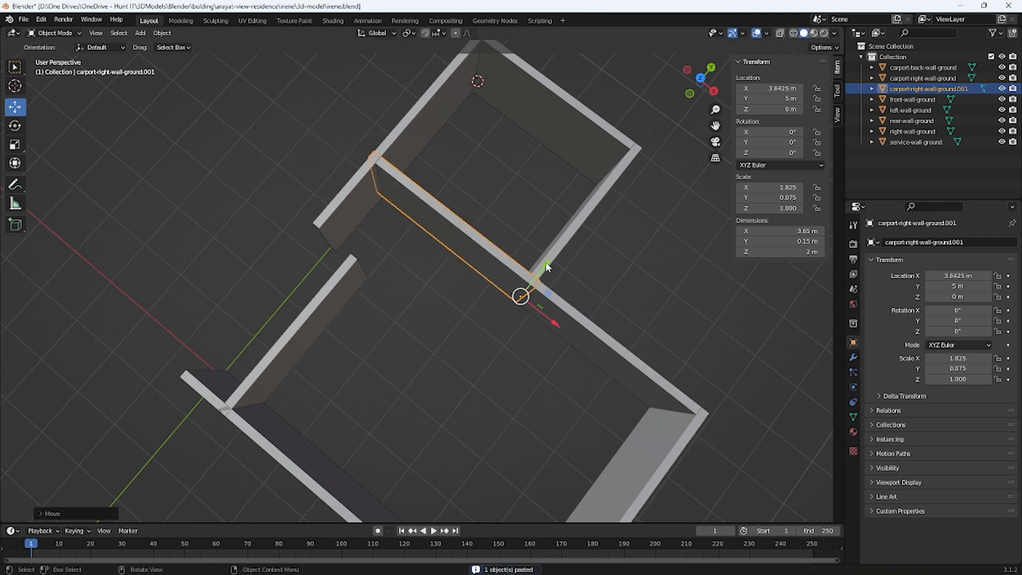
pyautogui.press('g')
pyautogui.press('y')
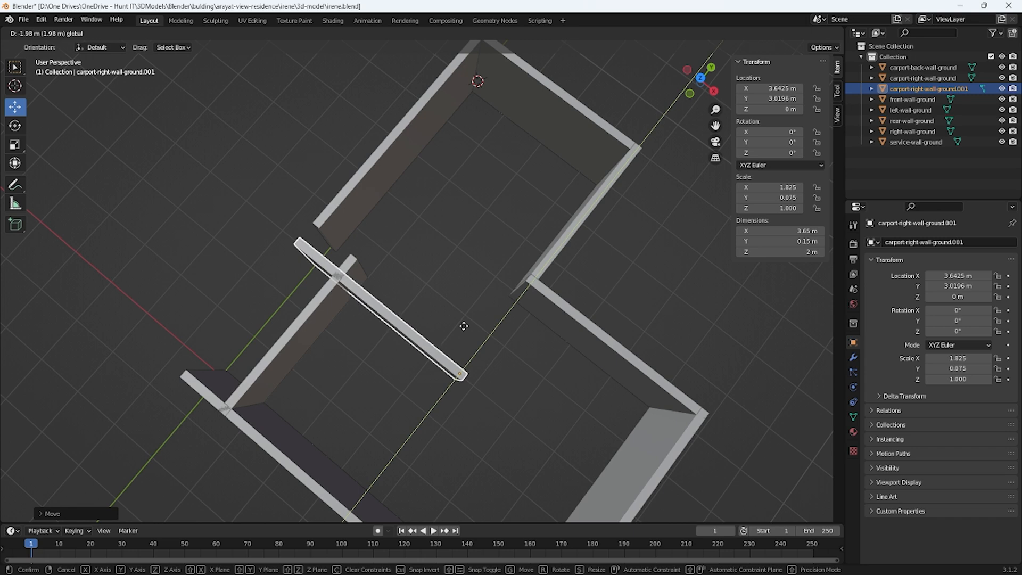
pyautogui.click(472, 320)
pyautogui.moveTo(343, 325); pyautogui.dragTo(454, 257, button='middle')
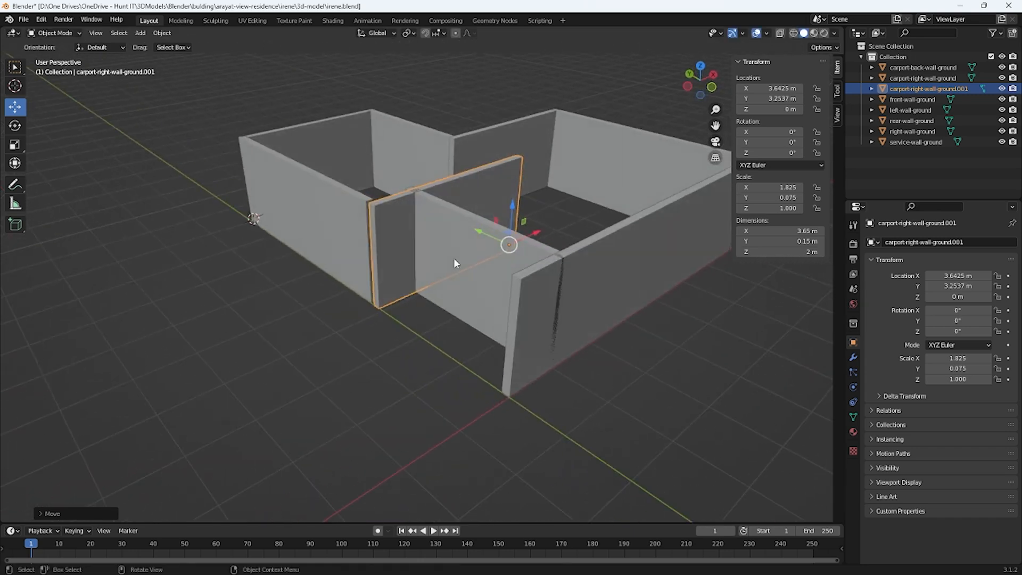
# - Snap the 3D cursor to the copied carport wall's lower outer corner and set the wall's origin there
pyautogui.press('Tab')
pyautogui.click(379, 310)
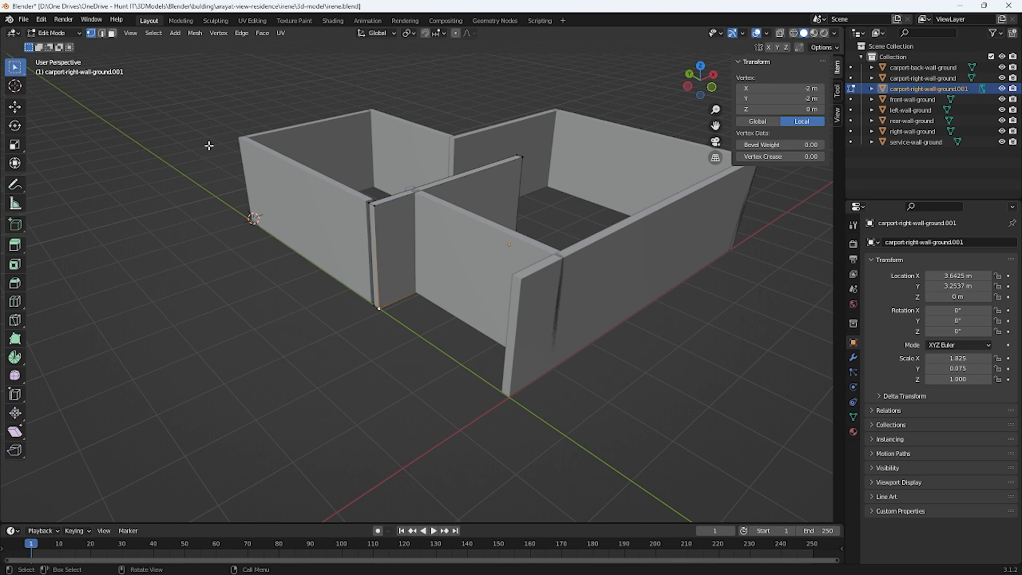
pyautogui.click(195, 33)
pyautogui.moveTo(216, 67)
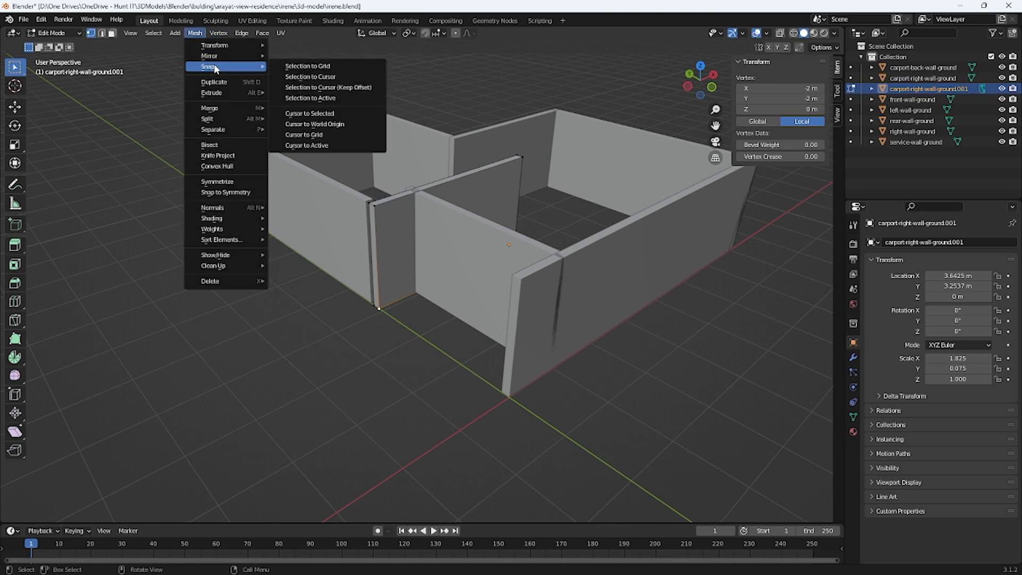
pyautogui.click(326, 113)
pyautogui.press('Tab')
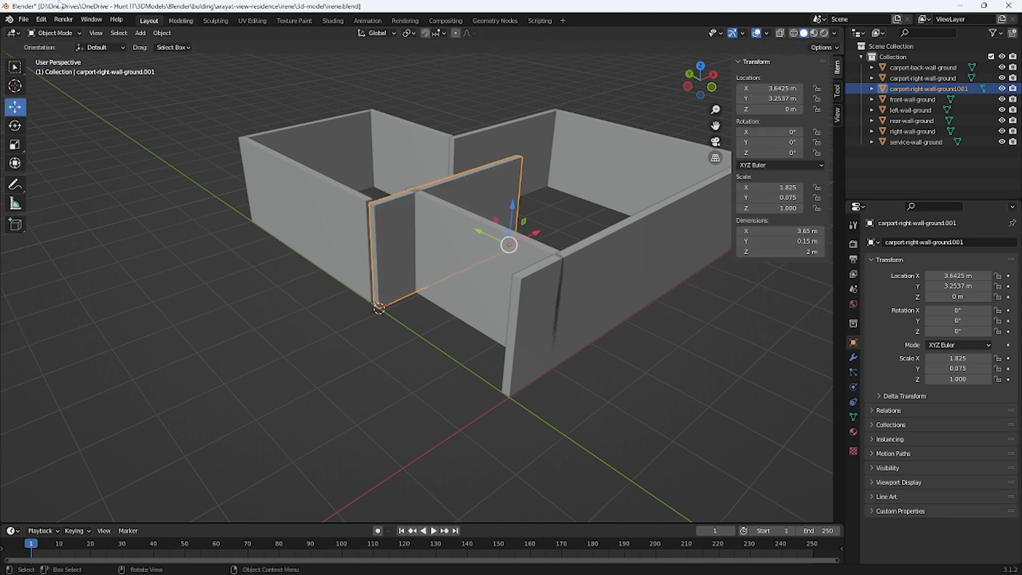
pyautogui.click(162, 33)
pyautogui.moveTo(211, 52)
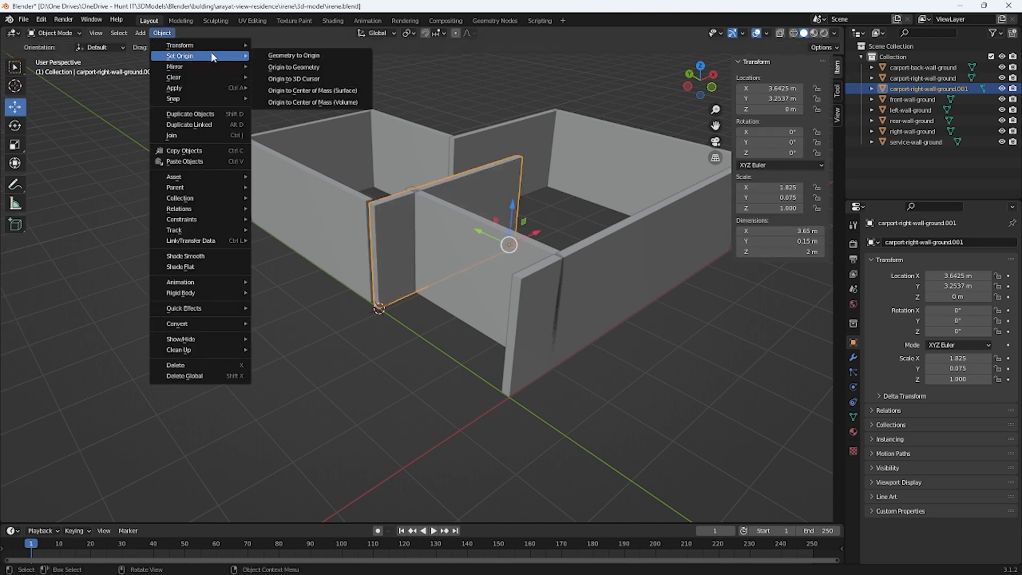
pyautogui.click(298, 77)
# - Position the copied carport wall at X location 0 m and Y location 3.35 m
pyautogui.moveTo(720, 390); pyautogui.dragTo(667, 417, button='middle')
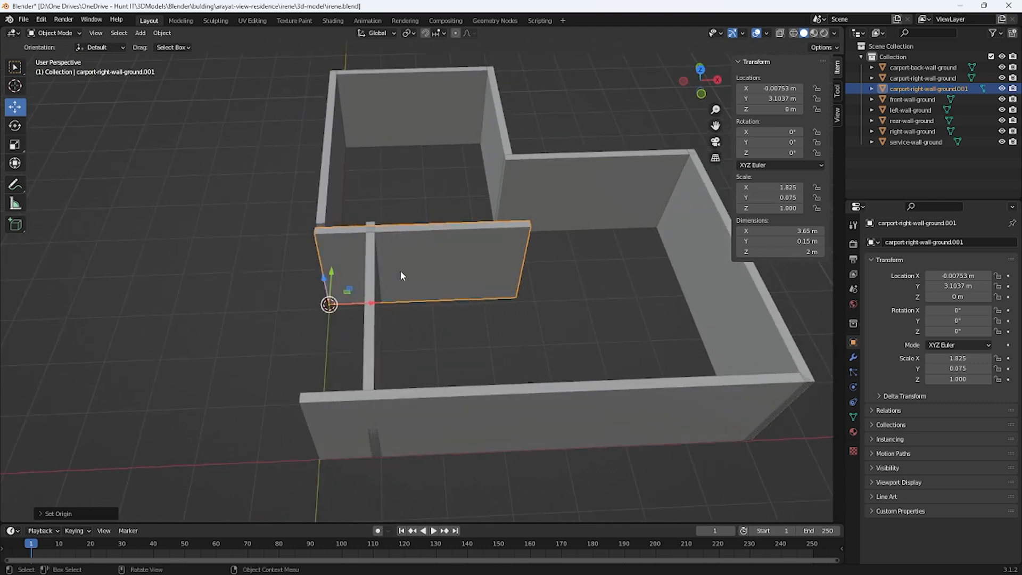
pyautogui.moveTo(360, 288); pyautogui.dragTo(268, 327, button='middle')
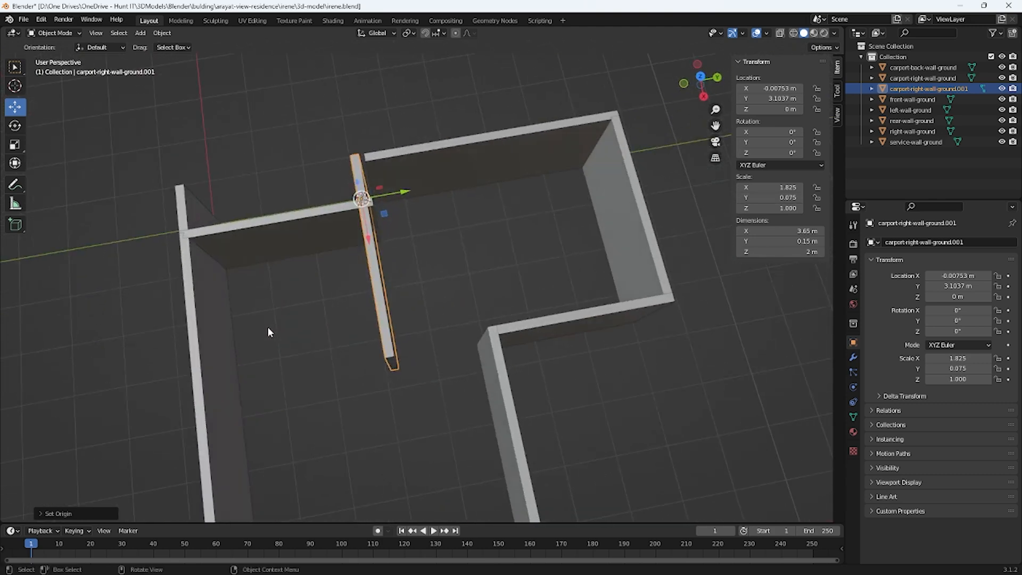
pyautogui.click(437, 176)
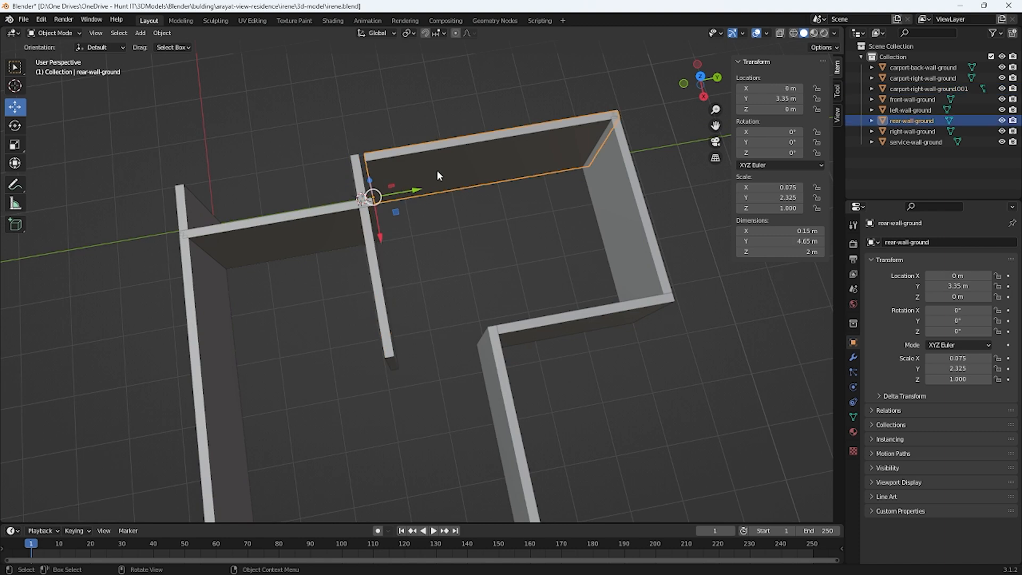
pyautogui.click(377, 276)
pyautogui.click(785, 88)
pyautogui.write('0')
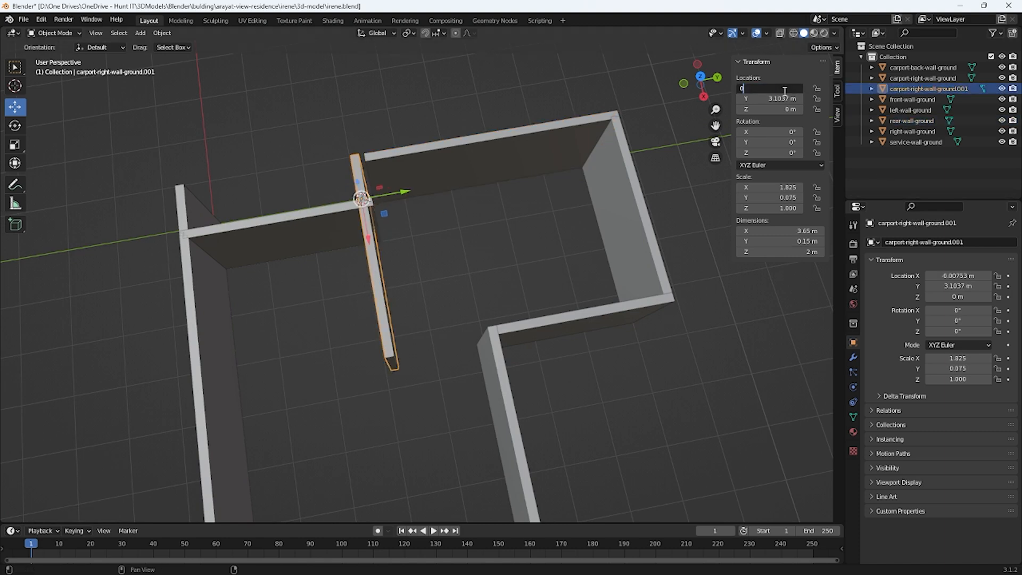
pyautogui.press('Tab')
pyautogui.write('3.35')
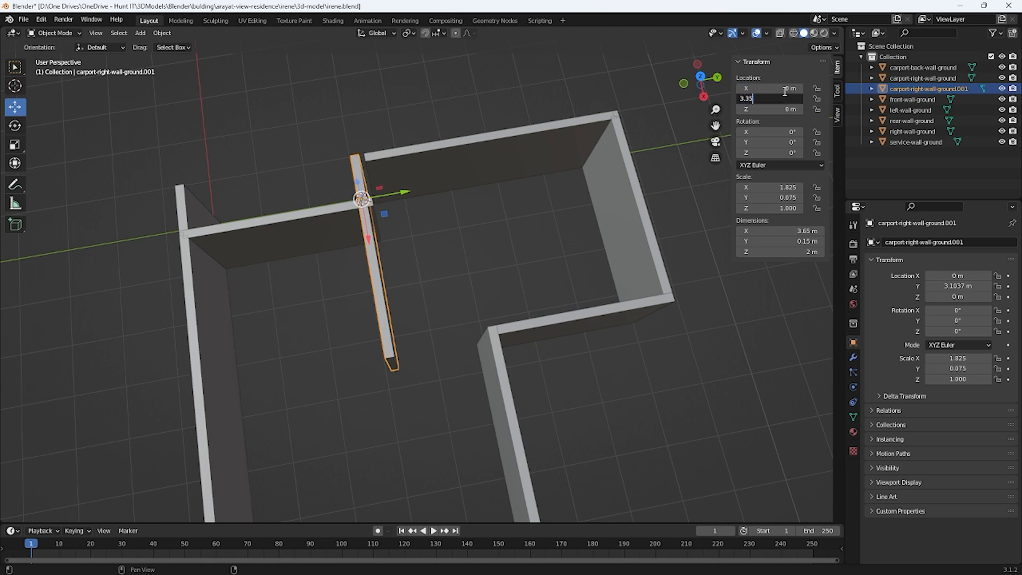
pyautogui.press('Return')
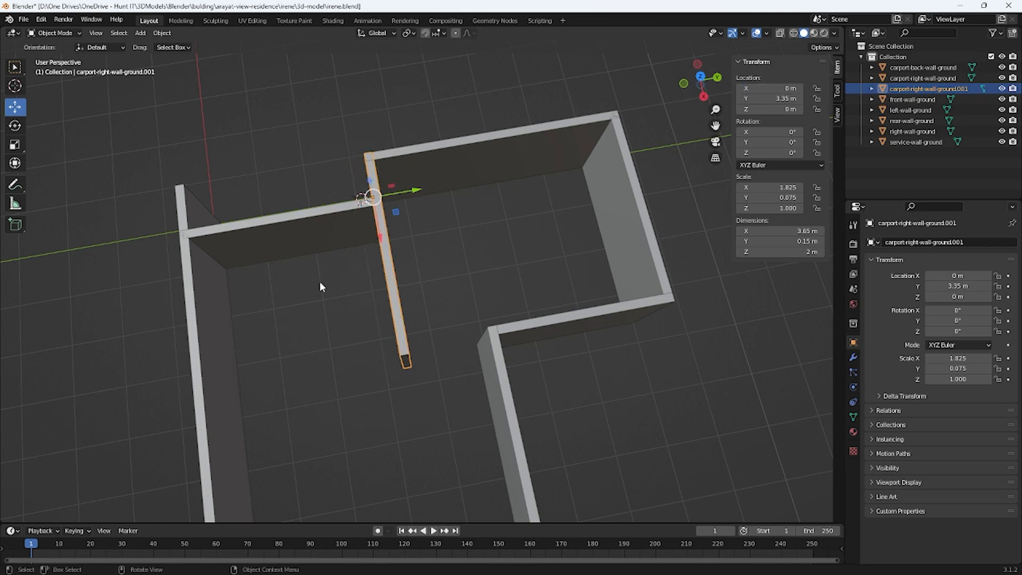
# - Set the copied carport wall's X dimension to 1.2 m
pyautogui.moveTo(332, 276); pyautogui.dragTo(392, 232, button='middle')
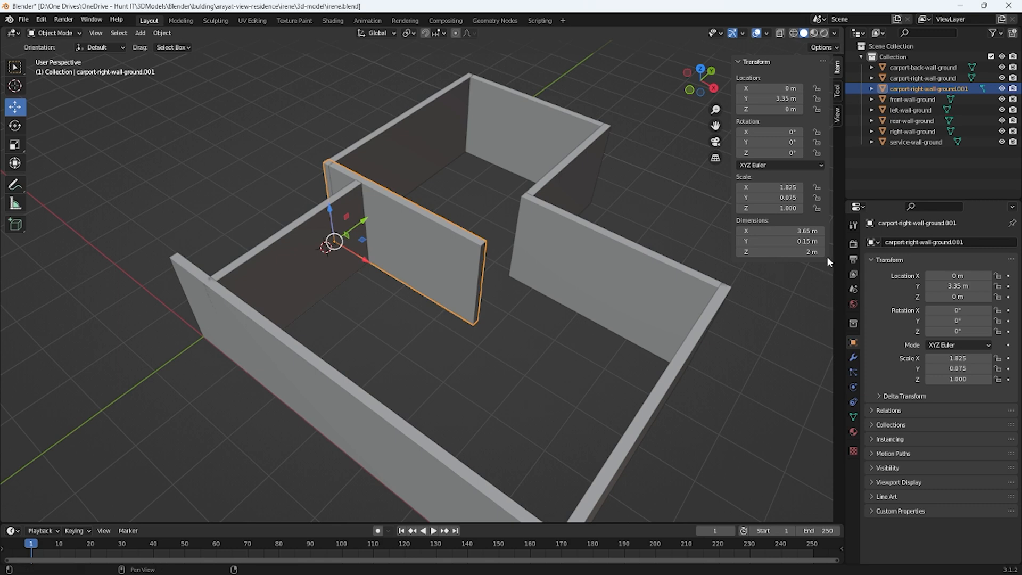
pyautogui.click(793, 232)
pyautogui.write('1.2')
pyautogui.press('Return')
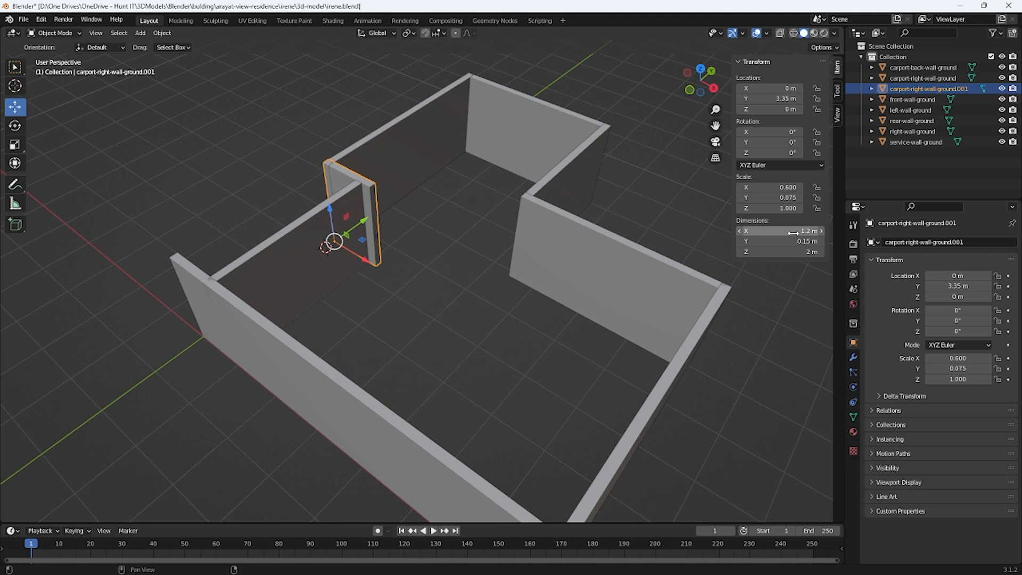
# - Move the service-wall-ground wall along X to location 0.6 m
pyautogui.scroll(2, 382, 254)
pyautogui.moveTo(381, 255); pyautogui.dragTo(471, 278, button='middle')
pyautogui.click(400, 342)
pyautogui.moveTo(399, 343); pyautogui.dragTo(382, 409, button='middle')
pyautogui.moveTo(384, 469); pyautogui.dragTo(349, 467)
pyautogui.doubleClick(780, 89)
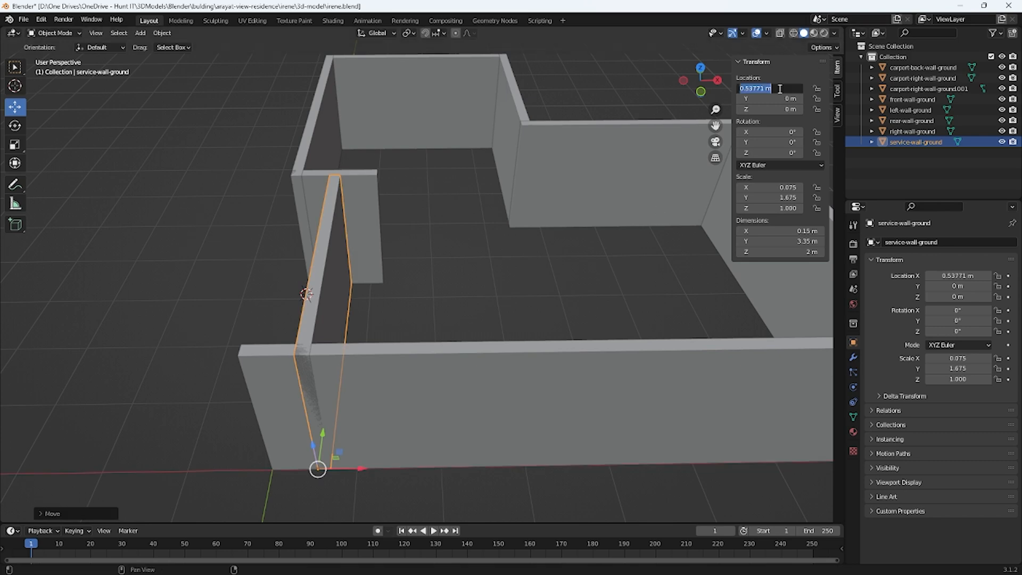
pyautogui.write('0.6')
pyautogui.press('Return')
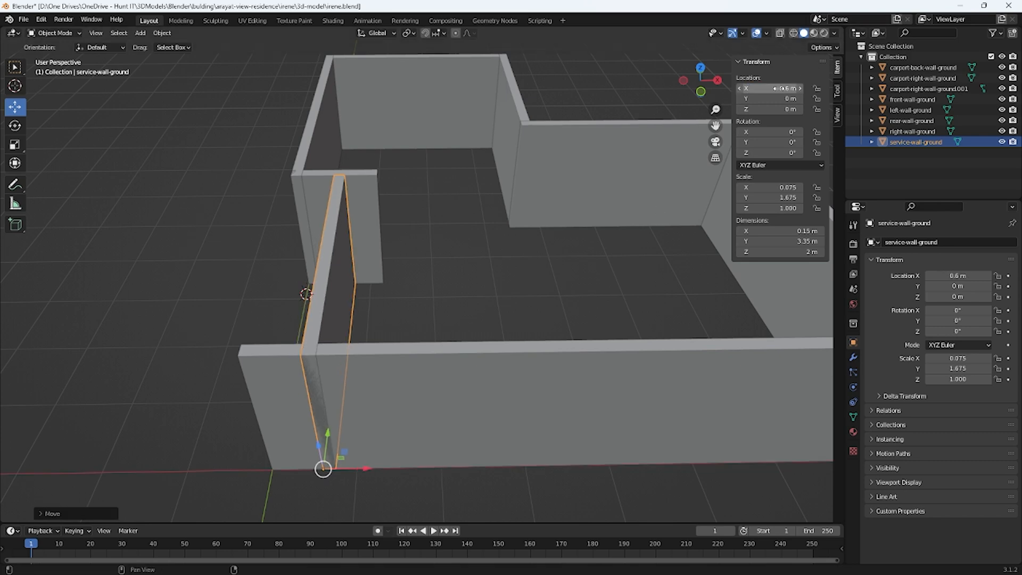
# - Rename the shortened copy of the carport wall as powder-right-wall-ground
pyautogui.click(506, 234)
pyautogui.moveTo(498, 237); pyautogui.dragTo(363, 194, button='middle')
pyautogui.click(369, 195)
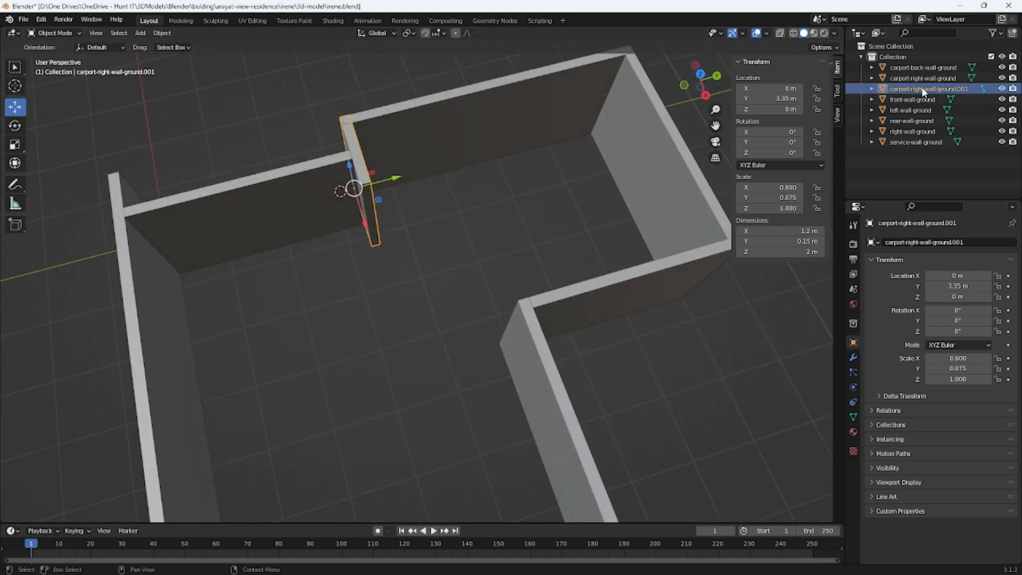
pyautogui.doubleClick(941, 89)
pyautogui.moveTo(969, 89); pyautogui.dragTo(957, 90)
pyautogui.press('BackSpace')
pyautogui.press('BackSpace')
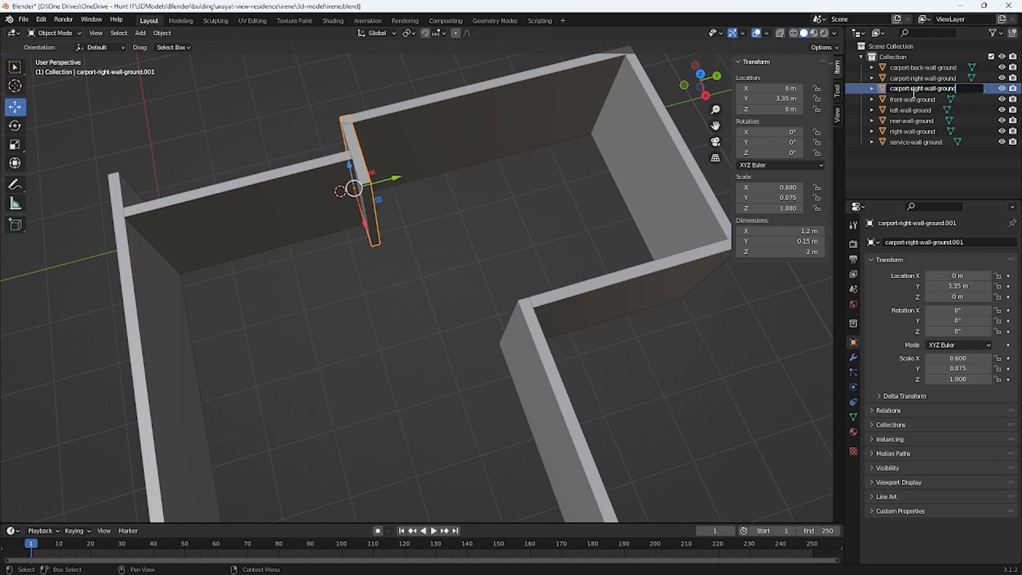
pyautogui.moveTo(910, 89); pyautogui.dragTo(877, 92)
pyautogui.write('powder')
pyautogui.press('Return')
# - Duplicate the powder-right-wall-ground wall and move the copy to about 4.56 m along Y
pyautogui.click(372, 309)
pyautogui.moveTo(373, 308); pyautogui.dragTo(391, 250, button='middle')
pyautogui.moveTo(426, 201); pyautogui.dragTo(359, 217, button='middle')
pyautogui.click(334, 243)
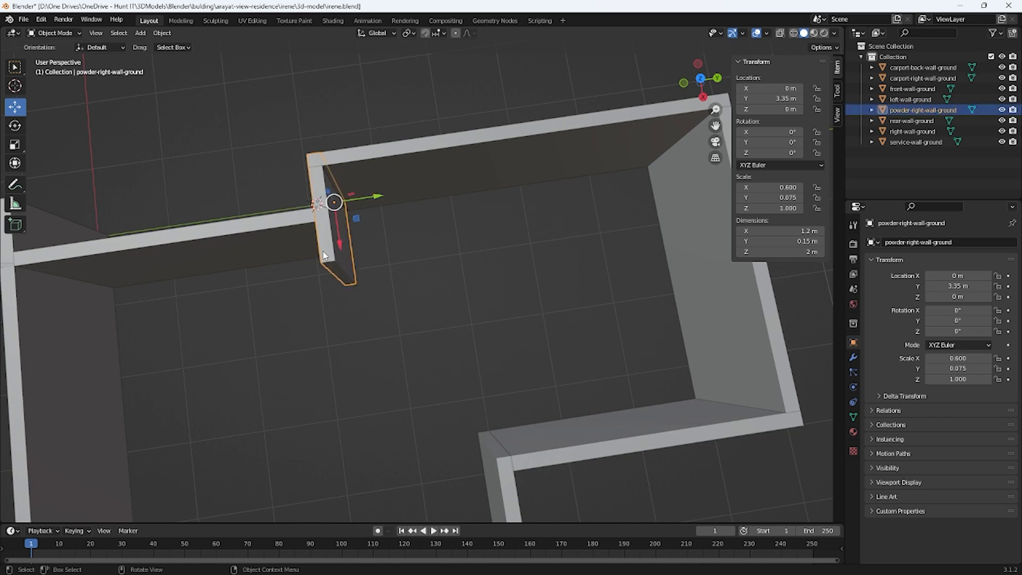
pyautogui.moveTo(338, 244); pyautogui.dragTo(345, 256)
pyautogui.rightClick(345, 256)
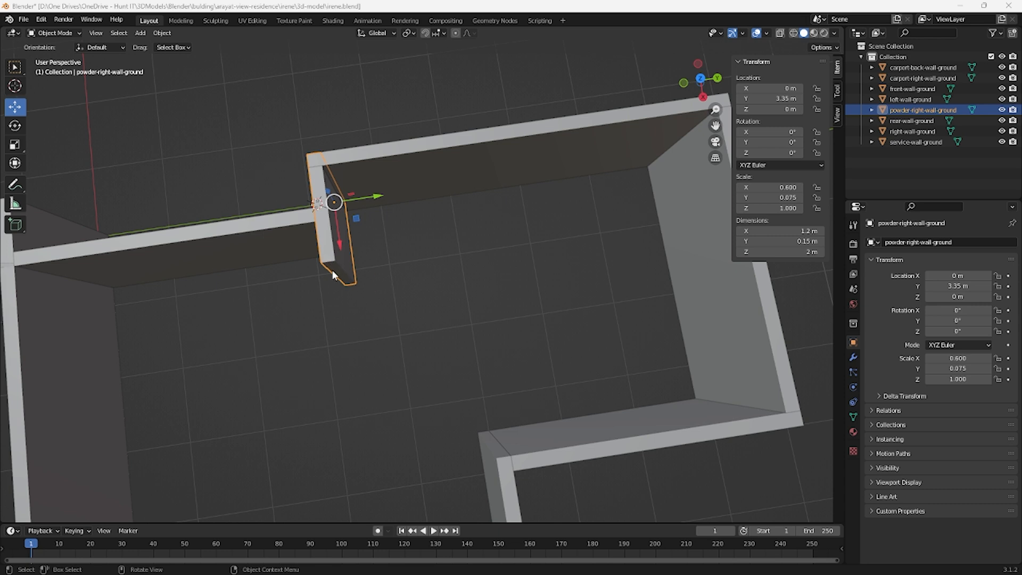
pyautogui.hotkey('ctrl', 'c')
pyautogui.hotkey('ctrl', 'v')
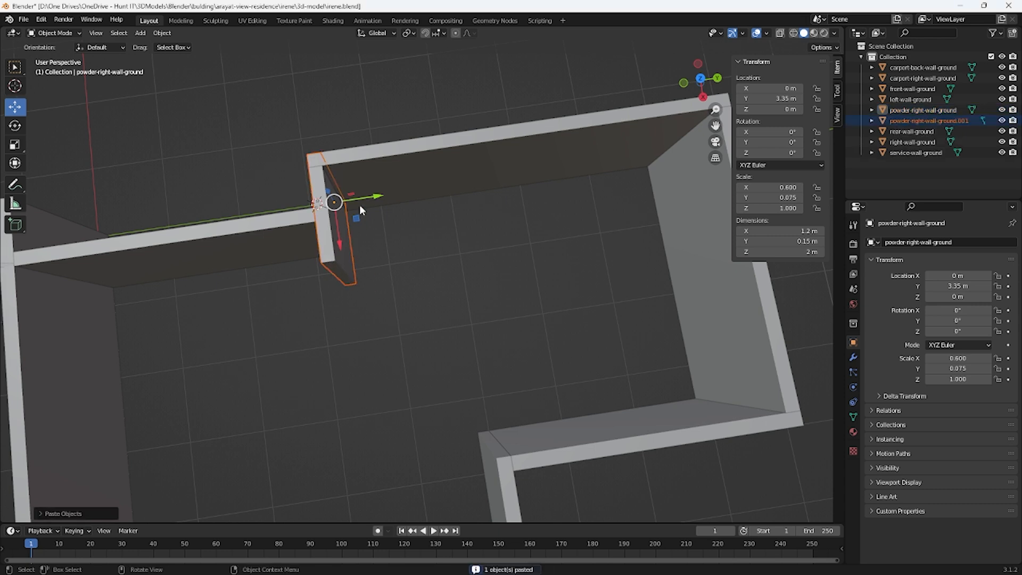
pyautogui.click(332, 263)
pyautogui.moveTo(375, 198); pyautogui.dragTo(659, 177)
# - Rename the copied powder room wall as powder-left-wall-ground.001
pyautogui.click(919, 123)
pyautogui.doubleClick(919, 122)
pyautogui.doubleClick(917, 122)
pyautogui.write('left')
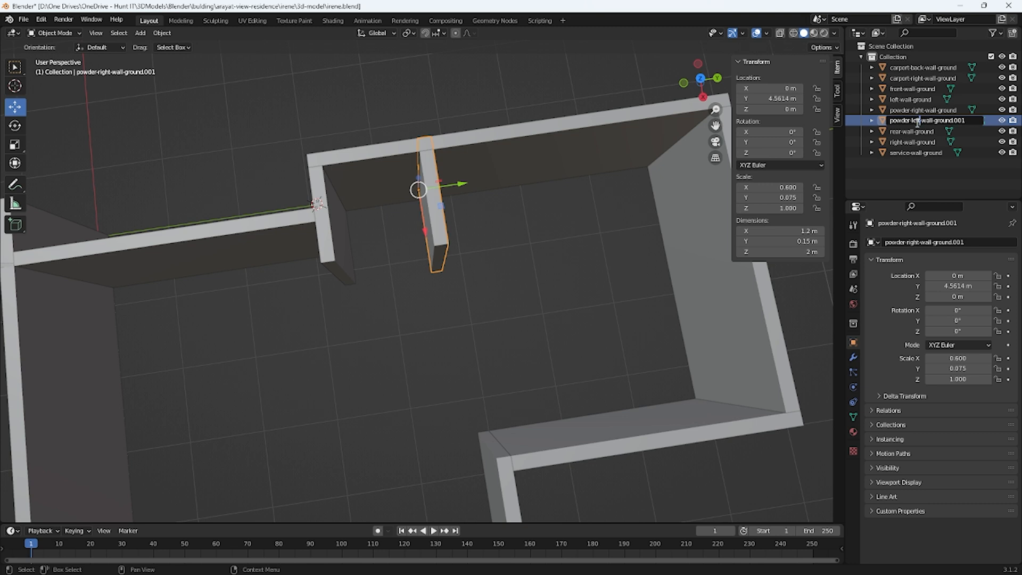
pyautogui.press('Return')
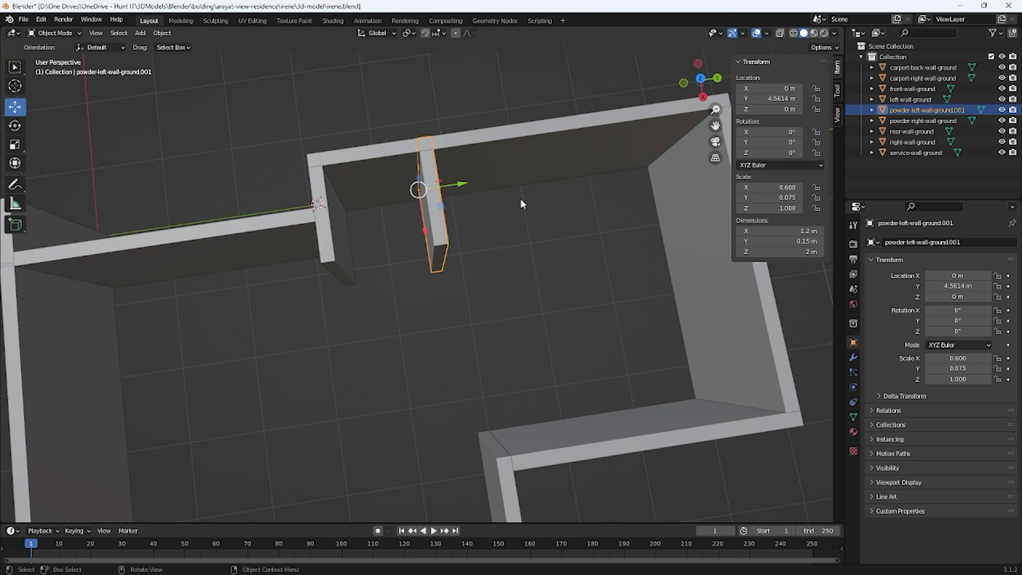
# - Position the powder-left-wall-ground.001 wall at Y location 4.55 m
pyautogui.moveTo(465, 188)
pyautogui.mouseDown()
pyautogui.moveTo(455, 187)
pyautogui.moveTo(466, 186)
pyautogui.mouseUp()
pyautogui.click(349, 174)
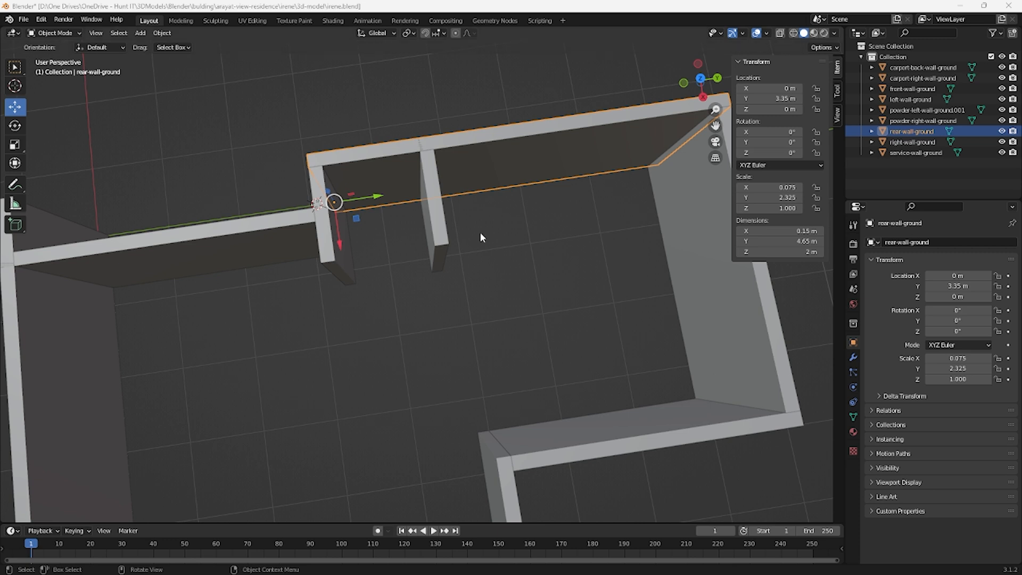
pyautogui.click(438, 234)
pyautogui.click(769, 99)
pyautogui.write('4.55')
pyautogui.press('Return')
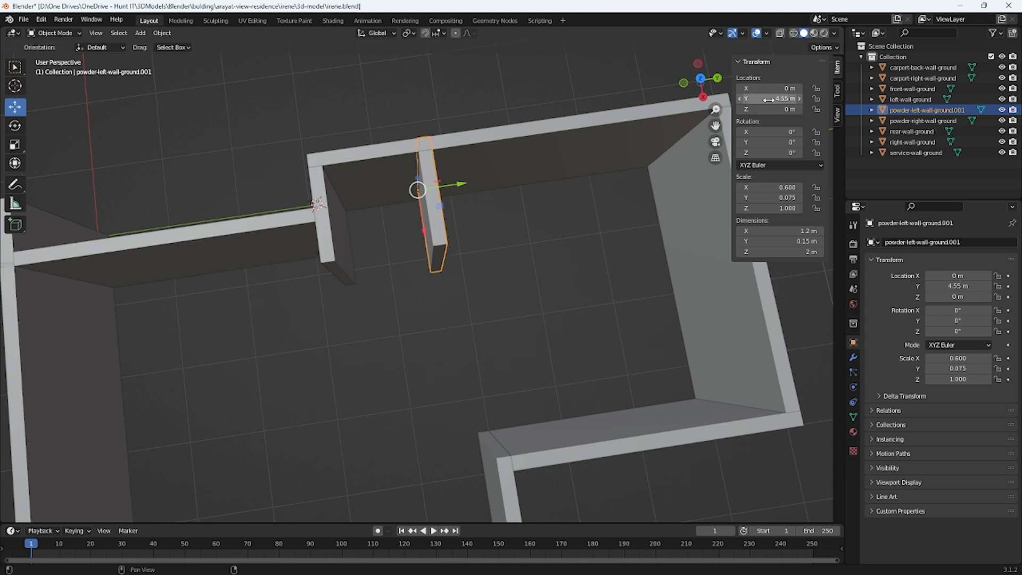
# - Duplicate the rear-wall-ground wall and move the copy inward to about 1.38 m along X
pyautogui.moveTo(251, 301)
pyautogui.mouseDown(button='middle')
pyautogui.moveTo(308, 243)
pyautogui.moveTo(312, 252)
pyautogui.moveTo(265, 290)
pyautogui.mouseUp(button='middle')
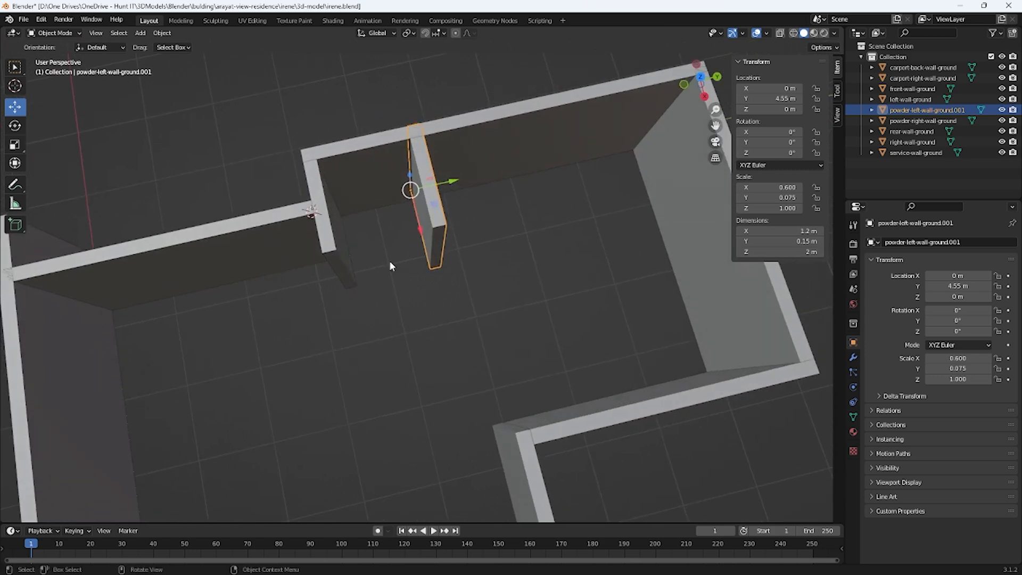
pyautogui.click(363, 166)
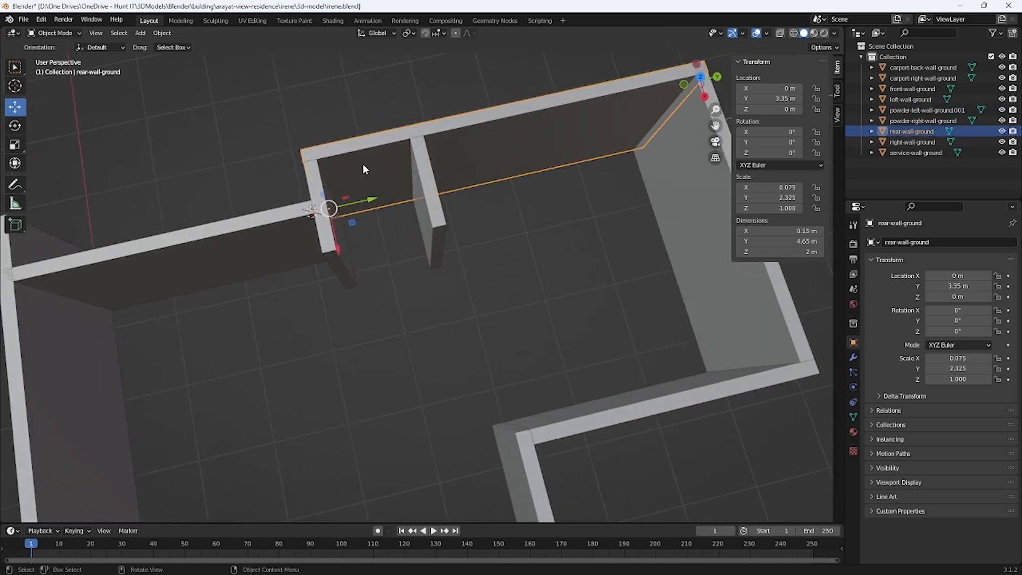
pyautogui.hotkey('ctrl', 'c')
pyautogui.hotkey('ctrl', 'v')
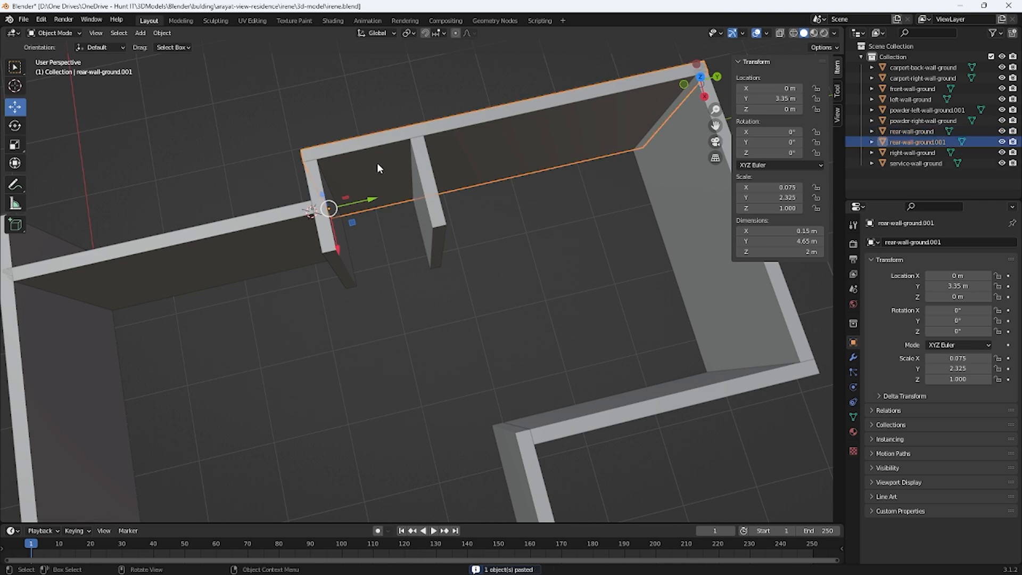
pyautogui.moveTo(338, 248); pyautogui.dragTo(384, 339)
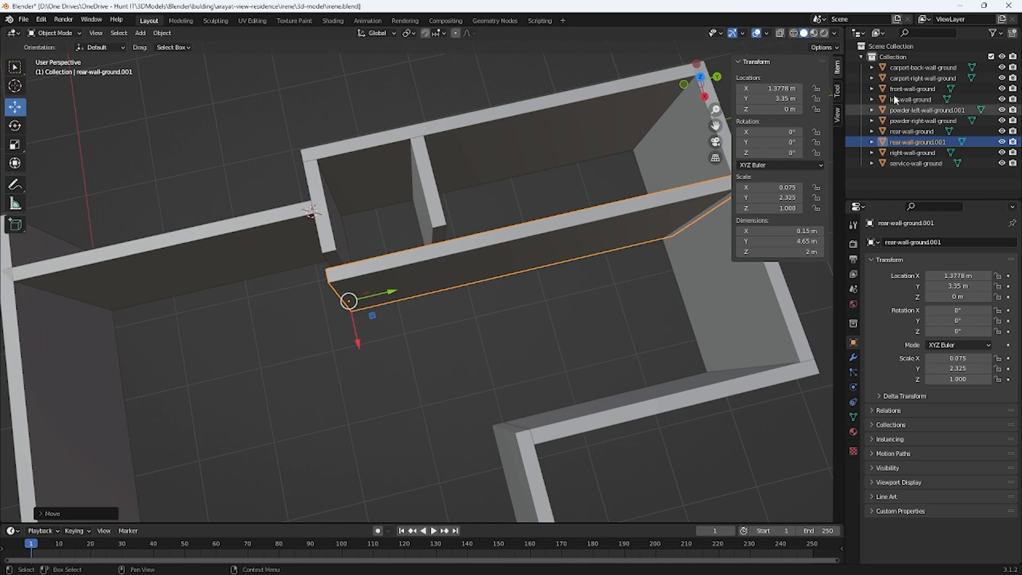
# - Rename the inward-moved copy of the rear wall as powder-front-wall-ground
pyautogui.doubleClick(929, 143)
pyautogui.moveTo(948, 143); pyautogui.dragTo(936, 143)
pyautogui.press('BackSpace')
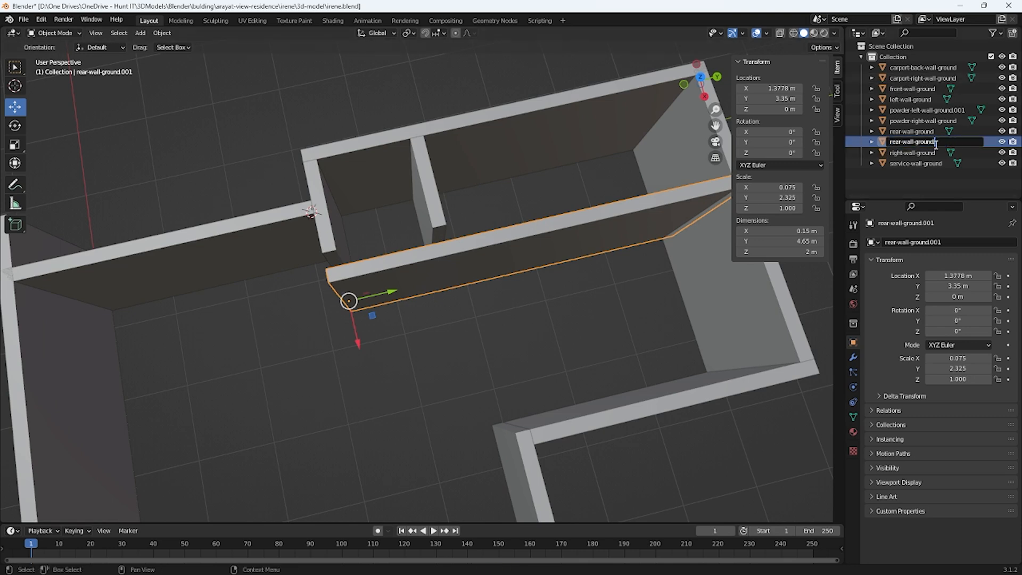
pyautogui.write('powder')
pyautogui.press('Delete')
pyautogui.press('Delete')
pyautogui.press('Delete')
pyautogui.press('Delete')
pyautogui.write('-inner')
pyautogui.press('BackSpace')
pyautogui.press('BackSpace')
pyautogui.press('BackSpace')
pyautogui.press('BackSpace')
pyautogui.press('BackSpace')
pyautogui.press('BackSpace')
pyautogui.write('front-')
pyautogui.press('Return')
pyautogui.doubleClick(961, 108)
pyautogui.click(965, 109)
pyautogui.press('BackSpace')
pyautogui.press('Return')
# - Set the powder-front-wall-ground wall's Y dimension to 1.2 m
pyautogui.click(493, 376)
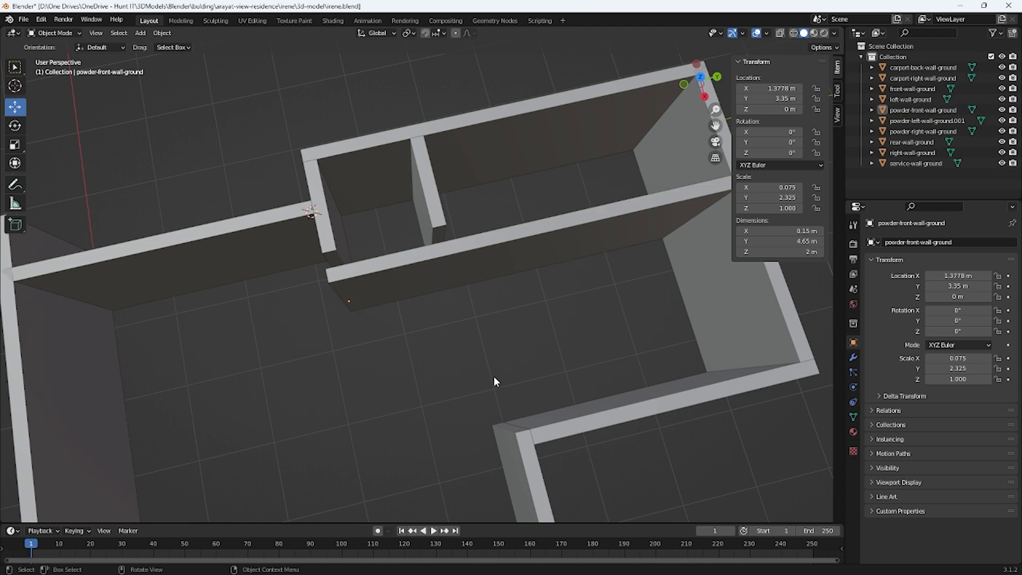
pyautogui.click(409, 283)
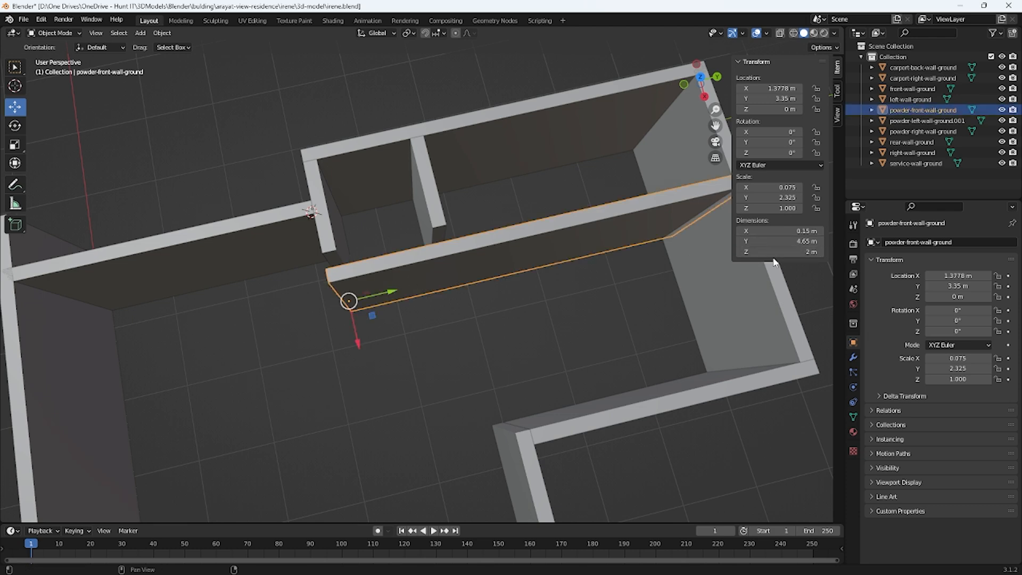
pyautogui.click(777, 241)
pyautogui.write('1.2')
pyautogui.press('Return')
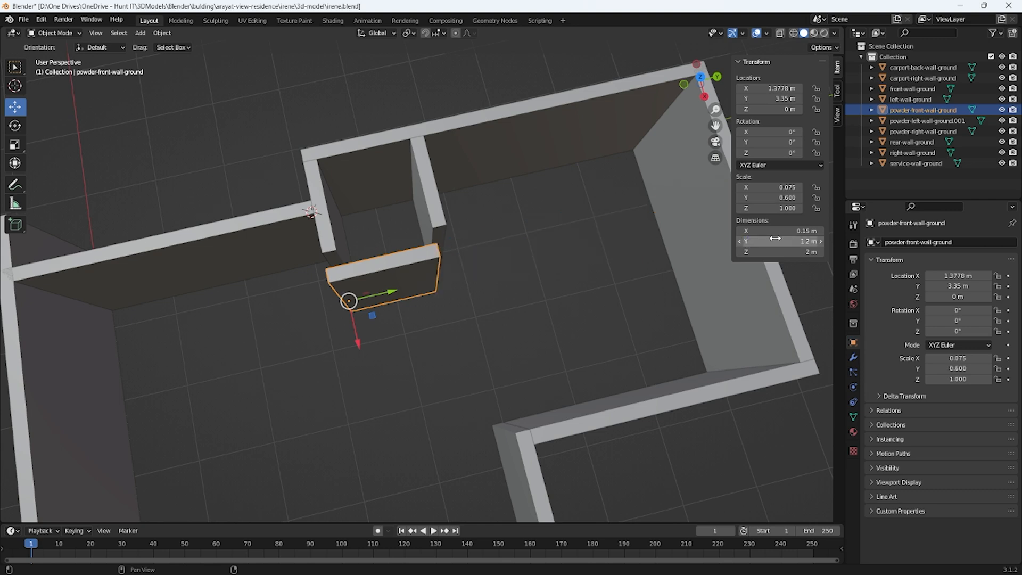
# - Try positioning the powder-front-wall-ground wall at X location 1 m
pyautogui.moveTo(479, 352)
pyautogui.mouseDown(button='middle')
pyautogui.moveTo(502, 338)
pyautogui.moveTo(493, 341)
pyautogui.mouseUp(button='middle')
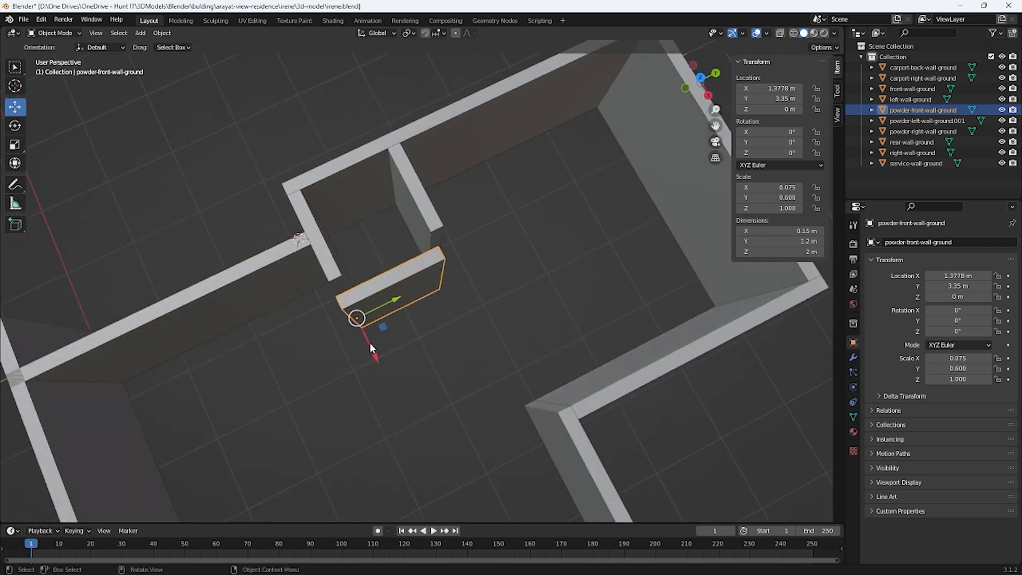
pyautogui.moveTo(373, 359); pyautogui.dragTo(371, 331)
pyautogui.click(768, 89)
pyautogui.write('1')
pyautogui.press('Return')
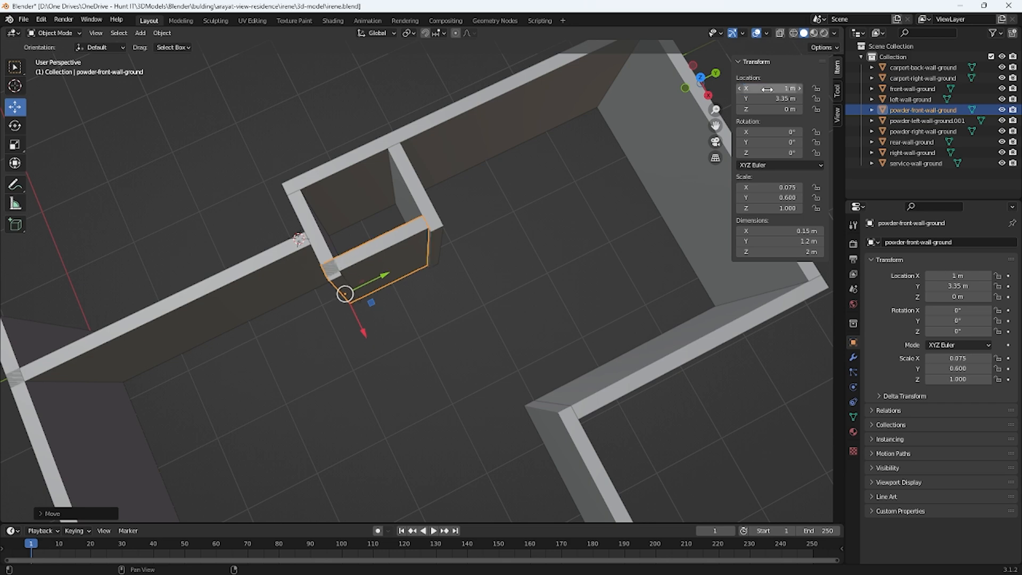
# - Set the powder-front-wall-ground wall's X location to 1.2 m and select the wall
pyautogui.click(767, 89)
pyautogui.write('1.2')
pyautogui.press('Return')
pyautogui.click(482, 268)
pyautogui.moveTo(481, 268); pyautogui.dragTo(407, 287, button='middle')
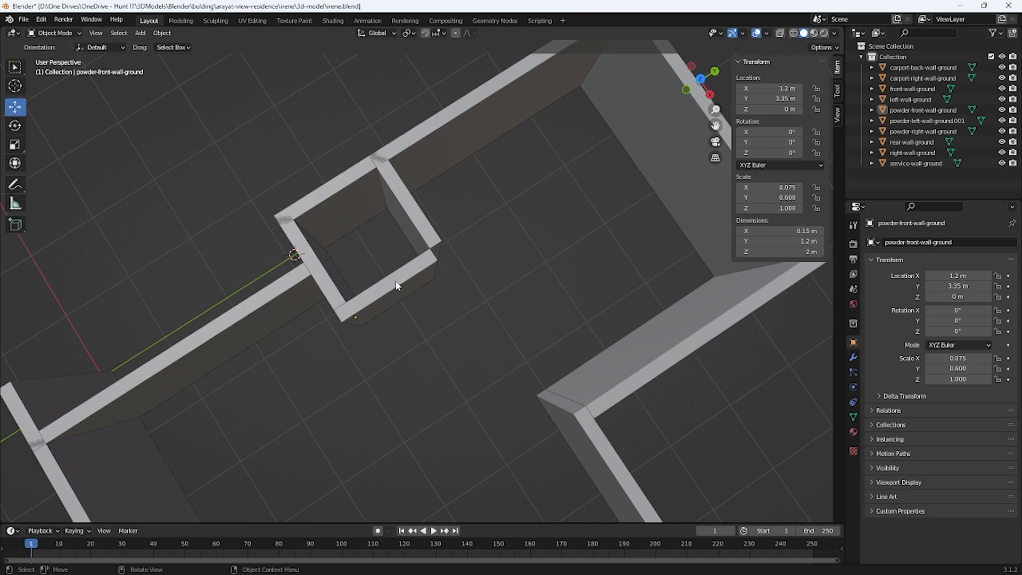
pyautogui.click(398, 288)
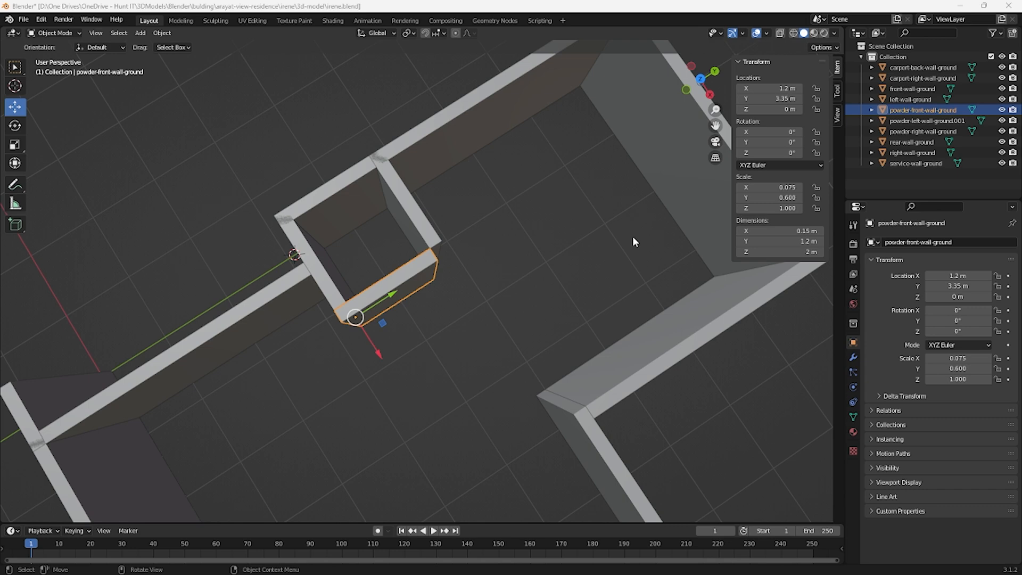
# - Try positioning the powder-front-wall-ground wall at X location 1.5 m and undo the change
pyautogui.click(758, 89)
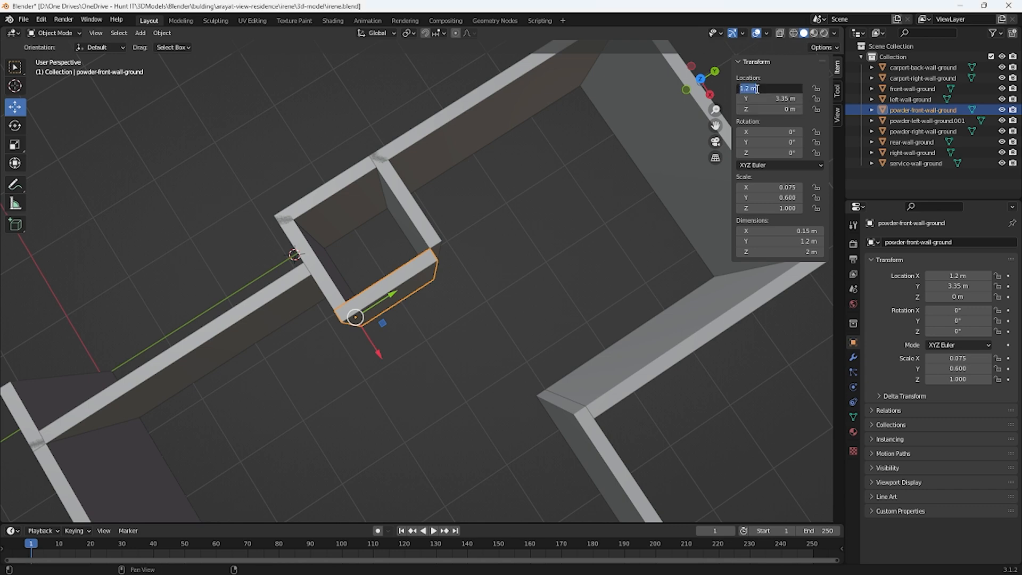
pyautogui.write('1.5')
pyautogui.press('Return')
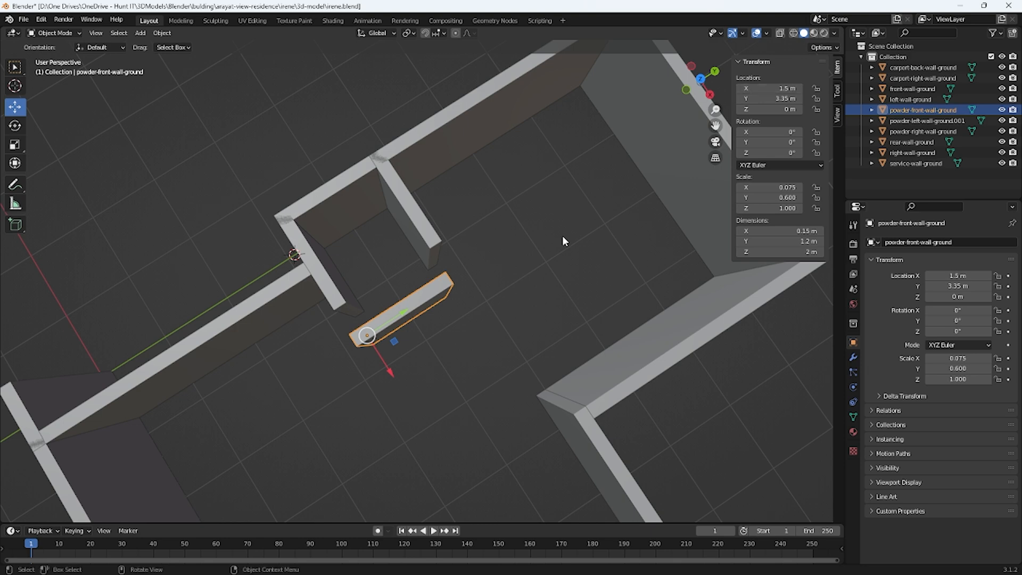
pyautogui.hotkey('ctrl', 'z')
# - Set the powder-front-wall-ground wall's Y dimension to 1.5 m and its X location to 1.2 m
pyautogui.click(790, 241)
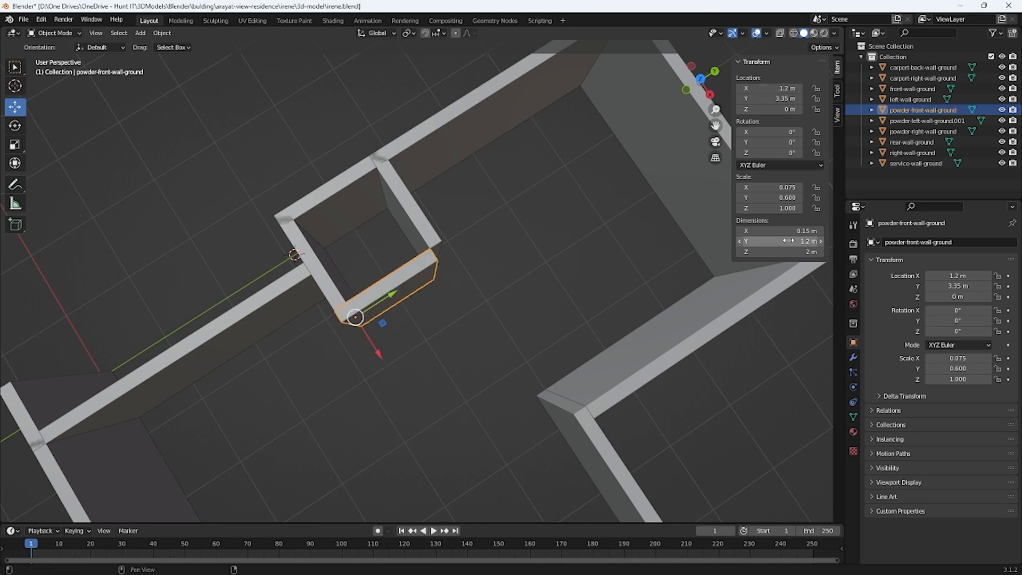
pyautogui.write('1.5')
pyautogui.press('Return')
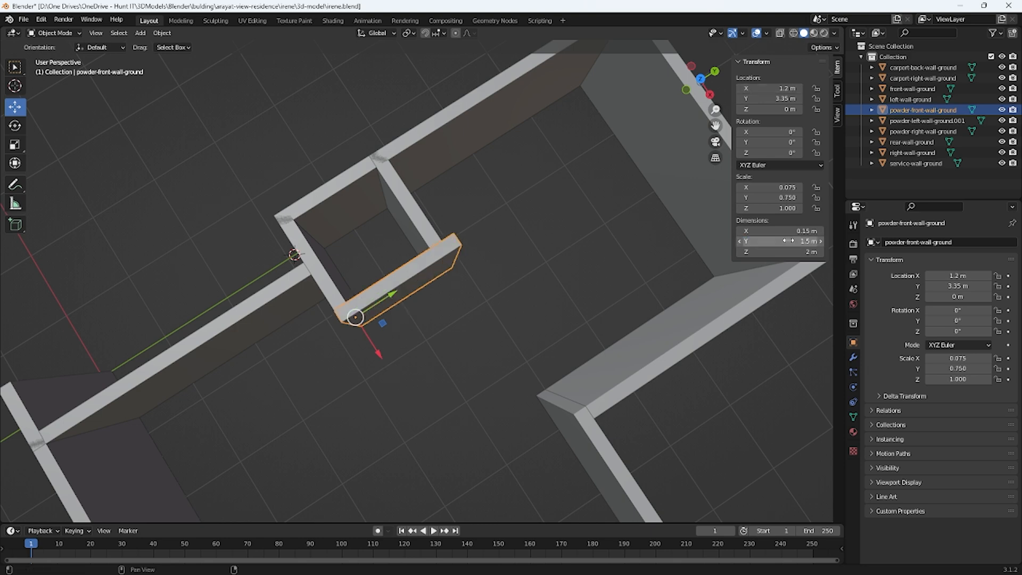
pyautogui.moveTo(411, 302); pyautogui.dragTo(434, 282, button='middle')
pyautogui.moveTo(394, 350)
pyautogui.mouseDown()
pyautogui.moveTo(383, 342)
pyautogui.moveTo(396, 350)
pyautogui.mouseUp()
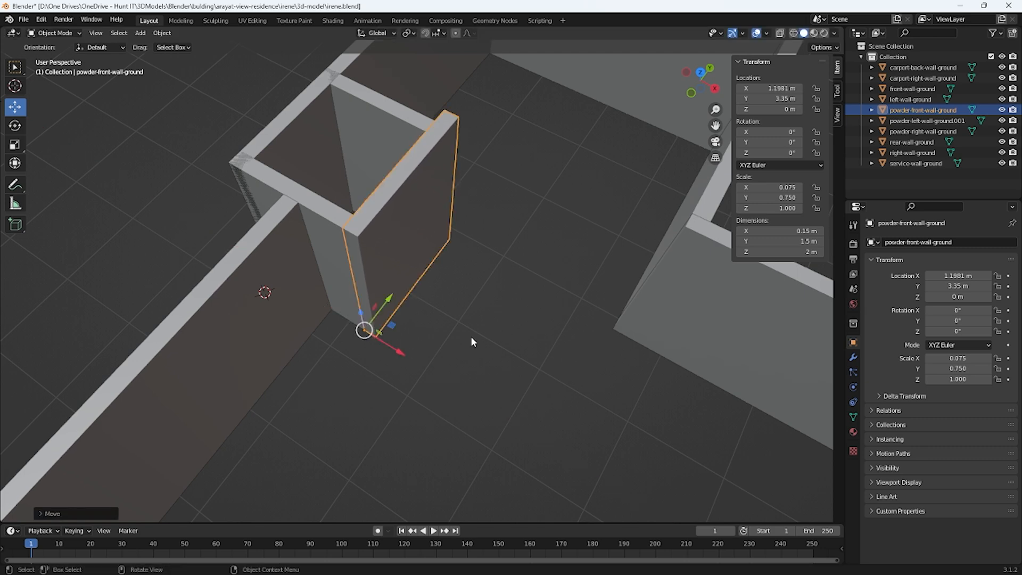
pyautogui.click(784, 88)
pyautogui.write('1.2')
pyautogui.press('Return')
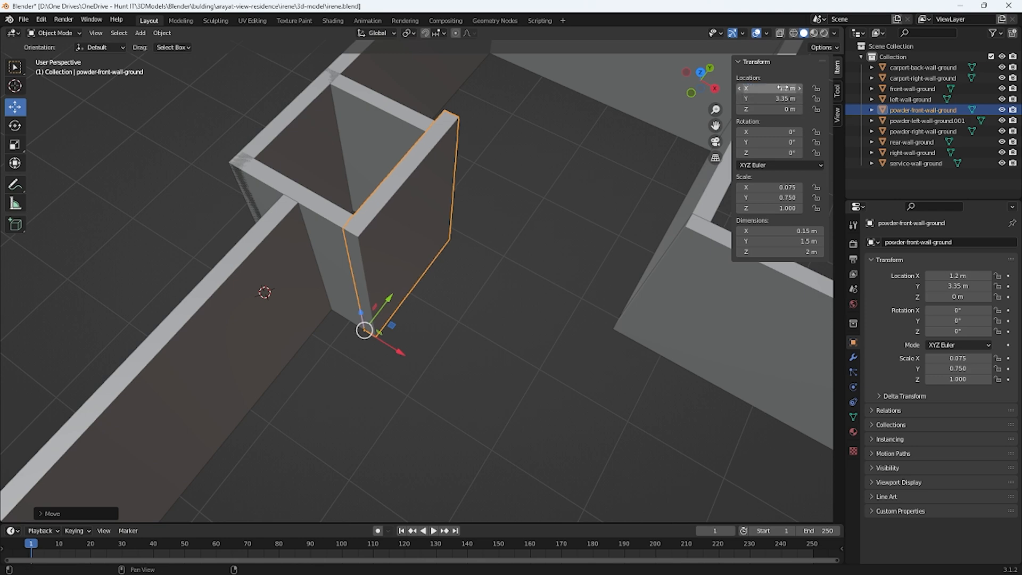
# - Move the powder-left-wall-ground.001 wall outward along Y, trying 4.75 m before setting its Y location to 4.7 m
pyautogui.moveTo(532, 146); pyautogui.dragTo(422, 180, button='middle')
pyautogui.click(452, 173)
pyautogui.moveTo(529, 225); pyautogui.dragTo(541, 238)
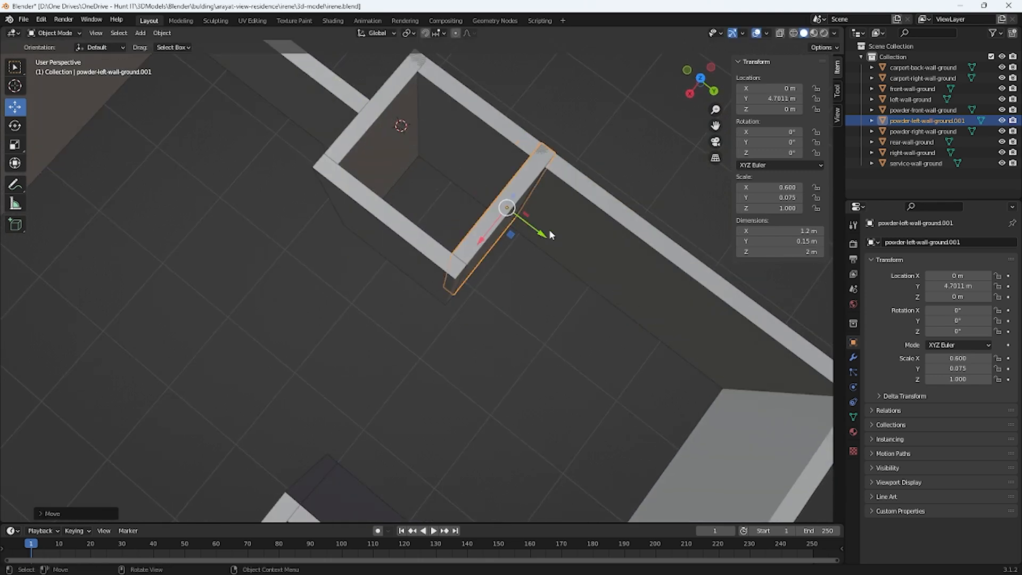
pyautogui.click(784, 99)
pyautogui.write('4.75')
pyautogui.press('Return')
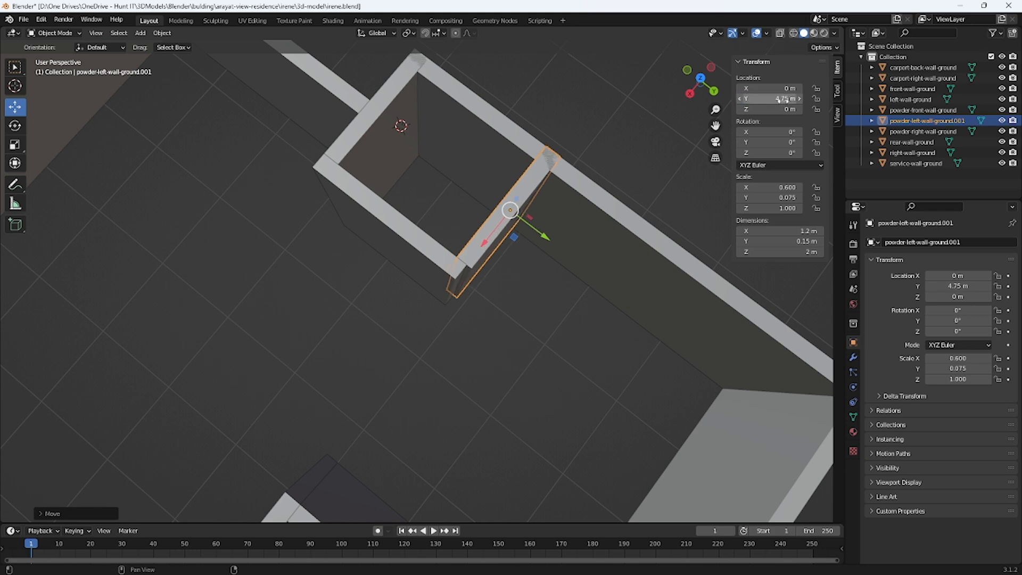
pyautogui.click(783, 100)
pyautogui.write('4.7')
pyautogui.press('Return')
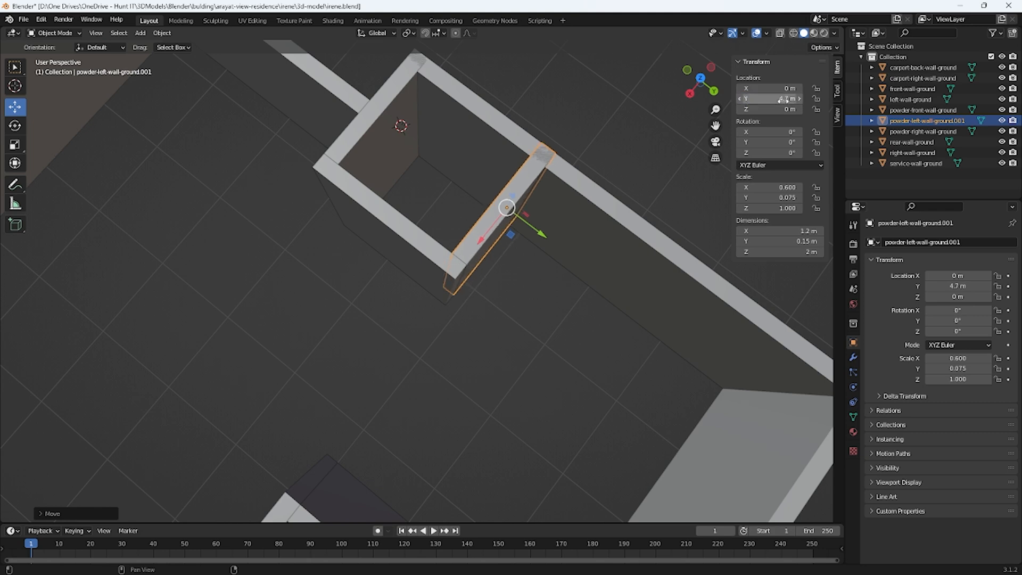
# - Select the powder room's left, right and front walls together and move them about 0.15 m inward along X
pyautogui.click(500, 346)
pyautogui.moveTo(500, 346); pyautogui.dragTo(541, 366, button='middle')
pyautogui.click(469, 259)
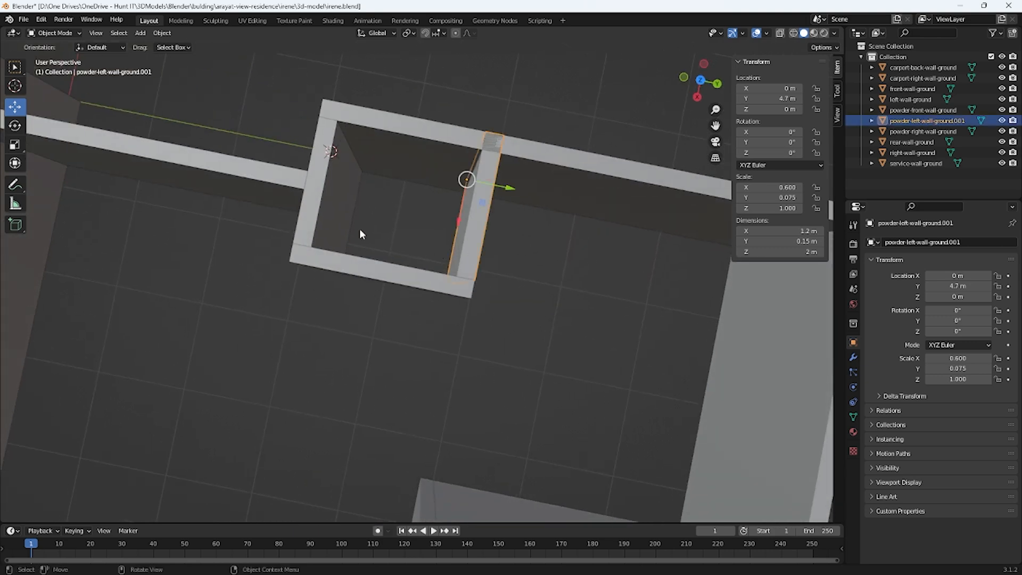
pyautogui.keyDown('shift'); pyautogui.click(320, 228); pyautogui.keyUp('shift')
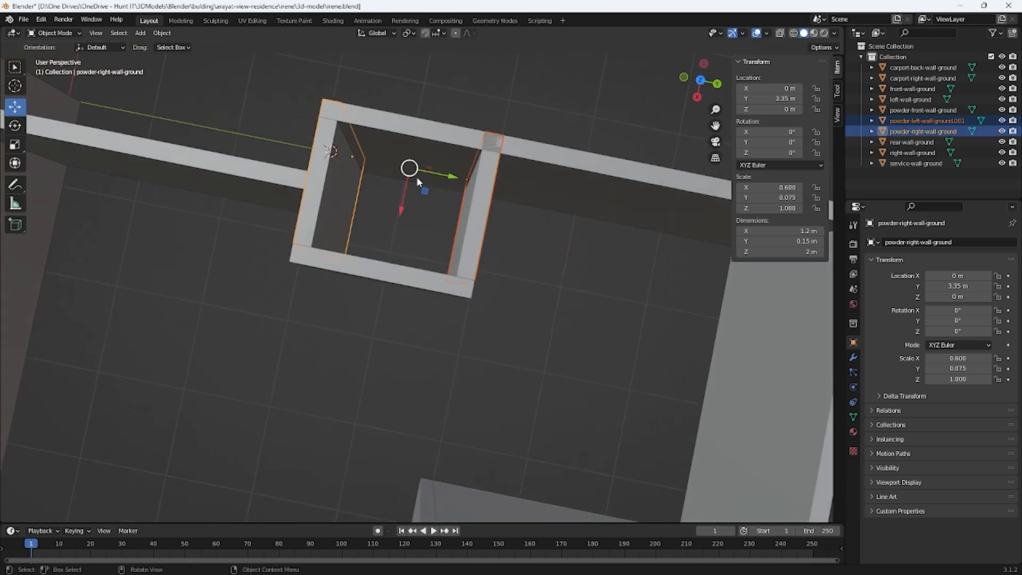
pyautogui.keyDown('shift'); pyautogui.click(389, 272); pyautogui.keyUp('shift')
pyautogui.moveTo(377, 242); pyautogui.dragTo(374, 255)
# - Set the powder-right-wall-ground wall's X location to 0.15 m
pyautogui.click(297, 244)
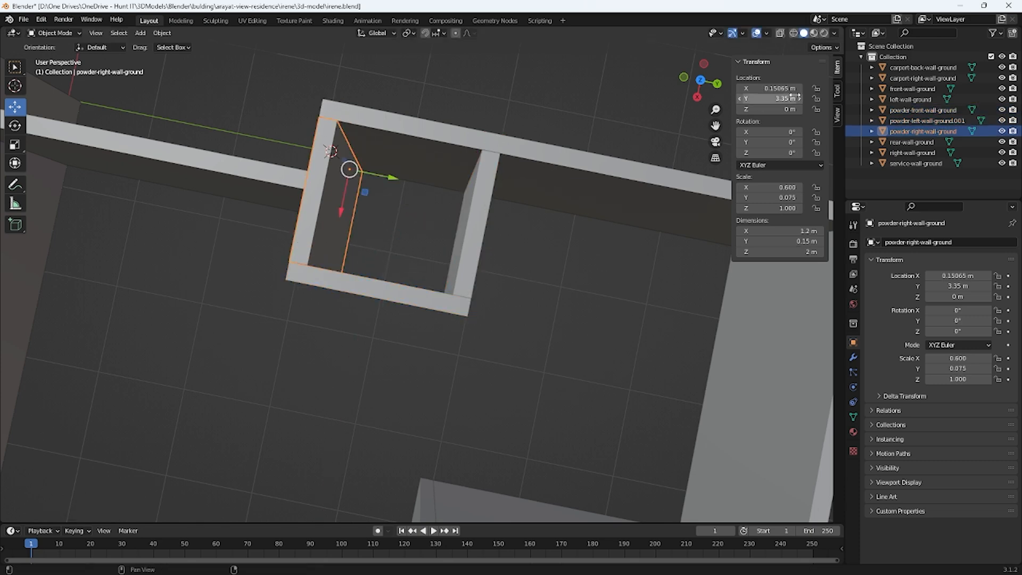
pyautogui.doubleClick(774, 90)
pyautogui.write('.15')
pyautogui.press('Return')
# - Set the powder-left-wall-ground.001 wall's X location to 0.15 m
pyautogui.click(474, 203)
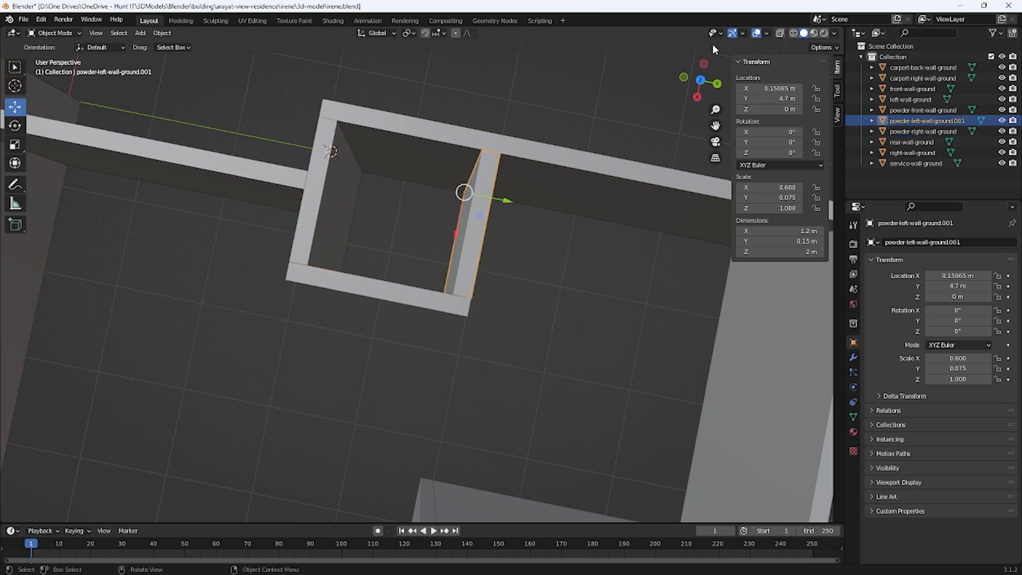
pyautogui.doubleClick(770, 89)
pyautogui.press('BackSpace')
pyautogui.write('.15')
pyautogui.press('Return')
# - Set the powder-front-wall-ground wall's X location to 1.35 m after trying 1.4 m
pyautogui.click(436, 308)
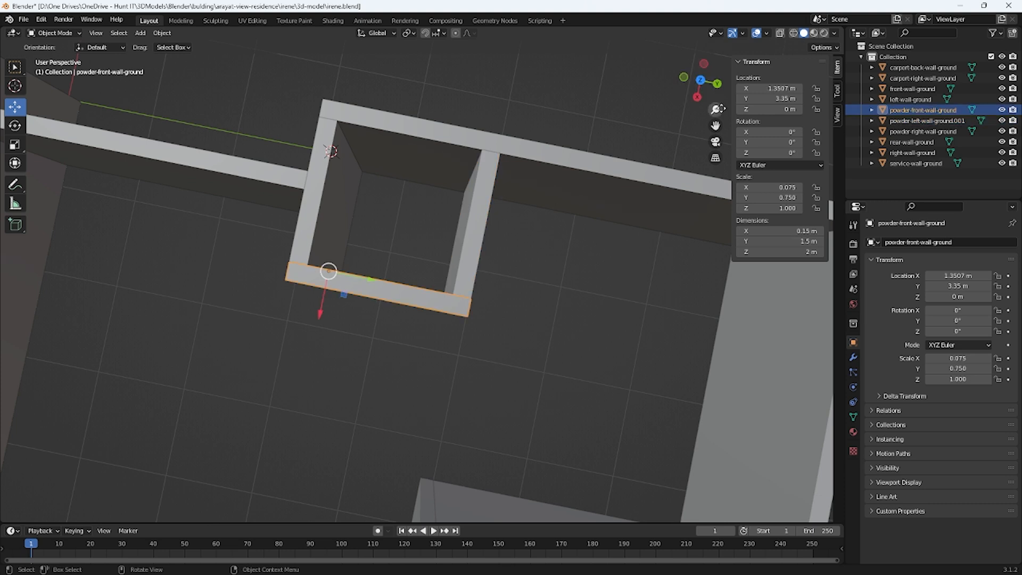
pyautogui.doubleClick(761, 90)
pyautogui.write('1.4')
pyautogui.press('Return')
pyautogui.doubleClick(761, 89)
pyautogui.write('1.35')
pyautogui.press('Return')
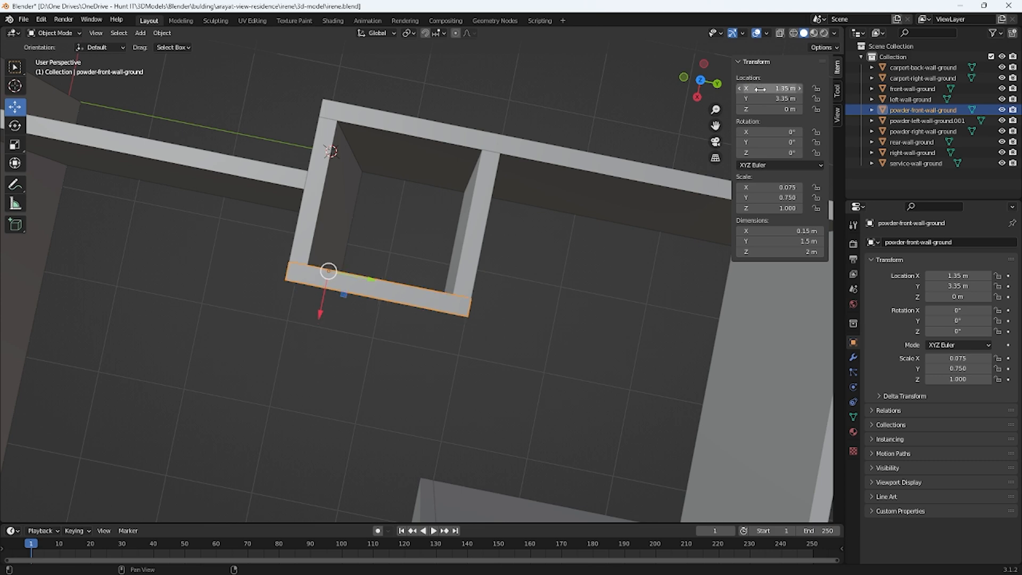
pyautogui.click(400, 193)
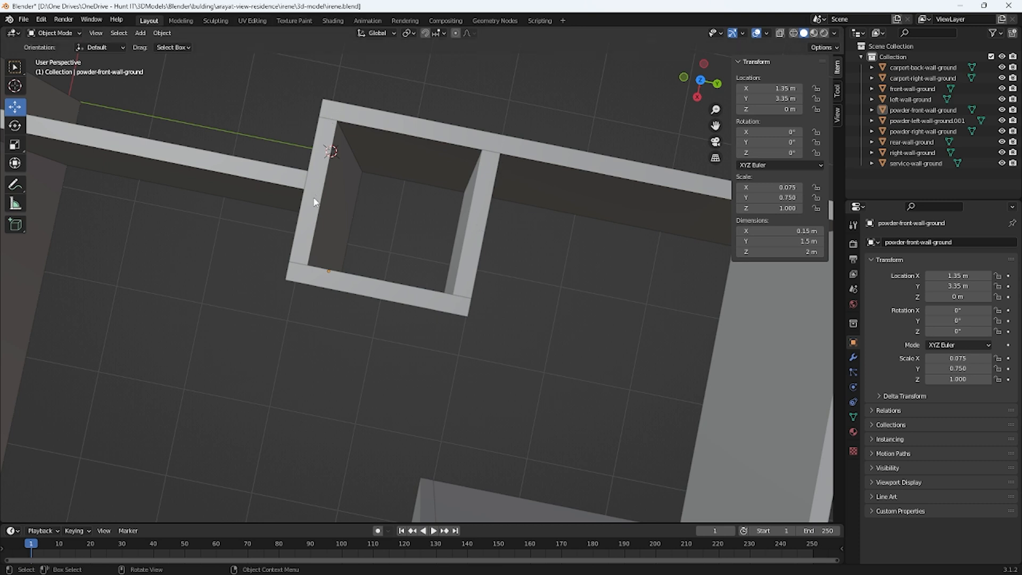
pyautogui.moveTo(327, 255); pyautogui.dragTo(338, 233, button='middle')
pyautogui.click(335, 228)
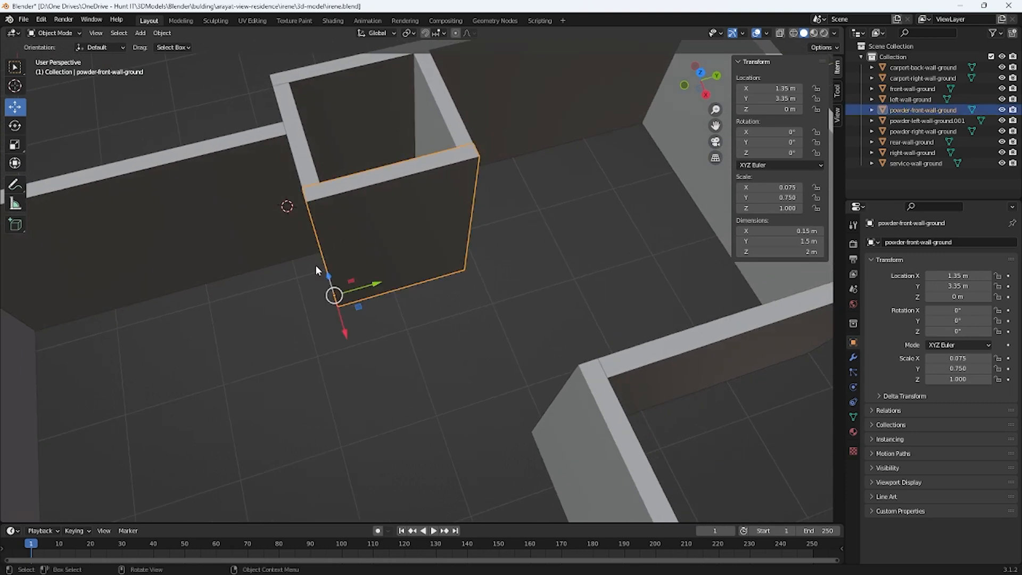
pyautogui.scroll(-3, 320, 261)
pyautogui.moveTo(287, 304); pyautogui.dragTo(310, 293, button='middle')
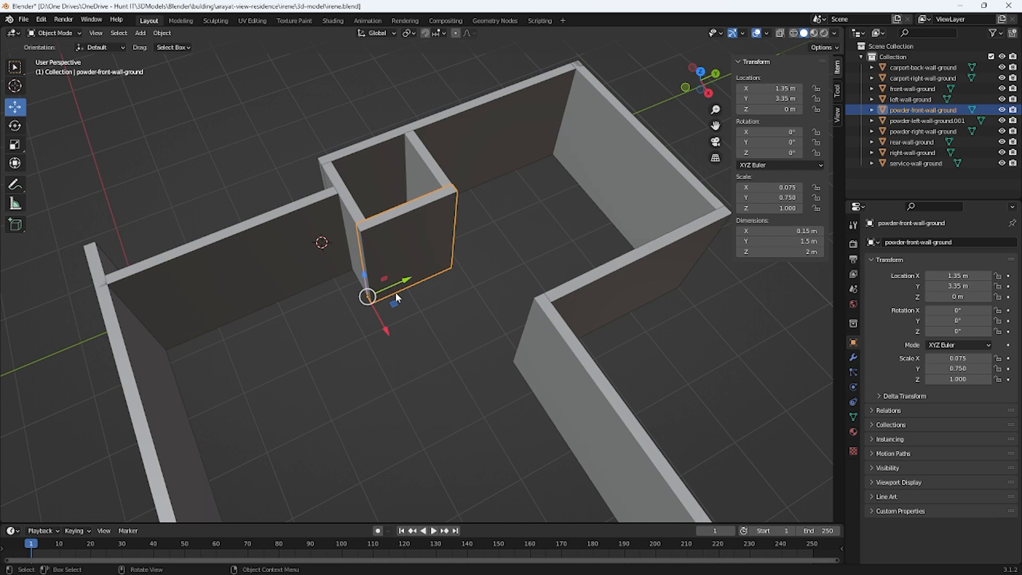
pyautogui.moveTo(396, 292); pyautogui.dragTo(384, 283, button='middle')
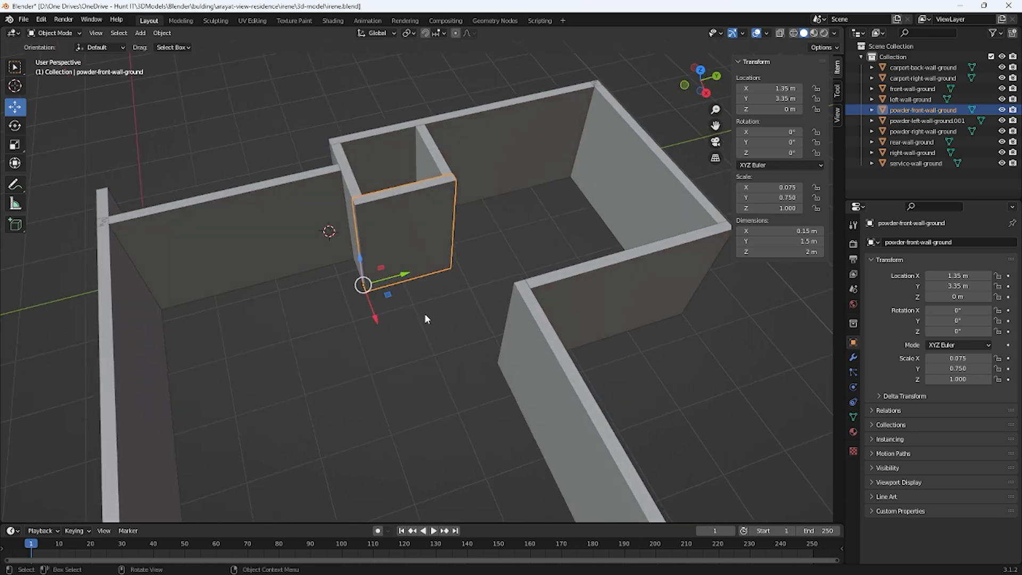
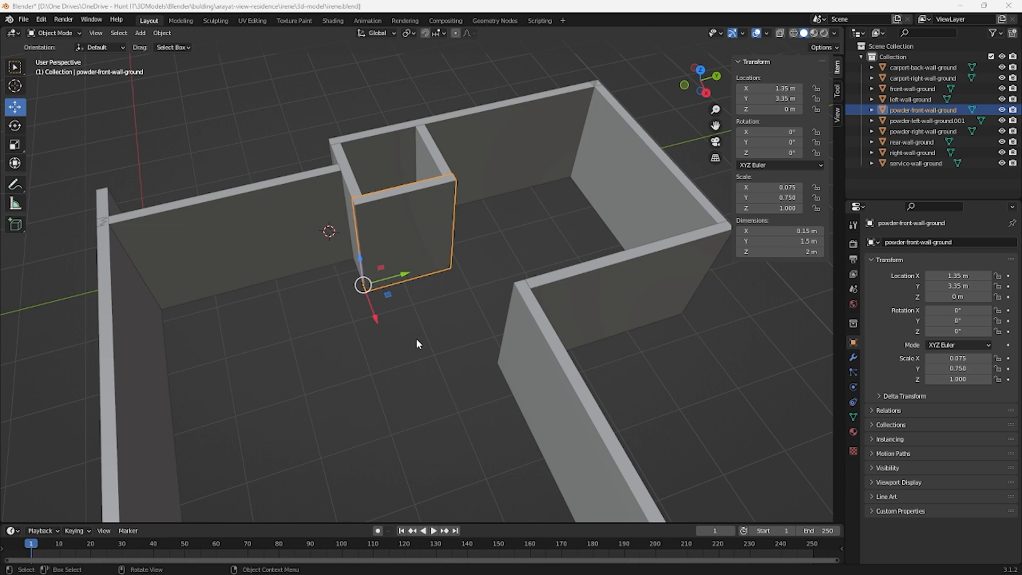
# - Duplicate the carport-back-wall-ground wall and move the copy inward along X to about 2.72 m
pyautogui.click(590, 298)
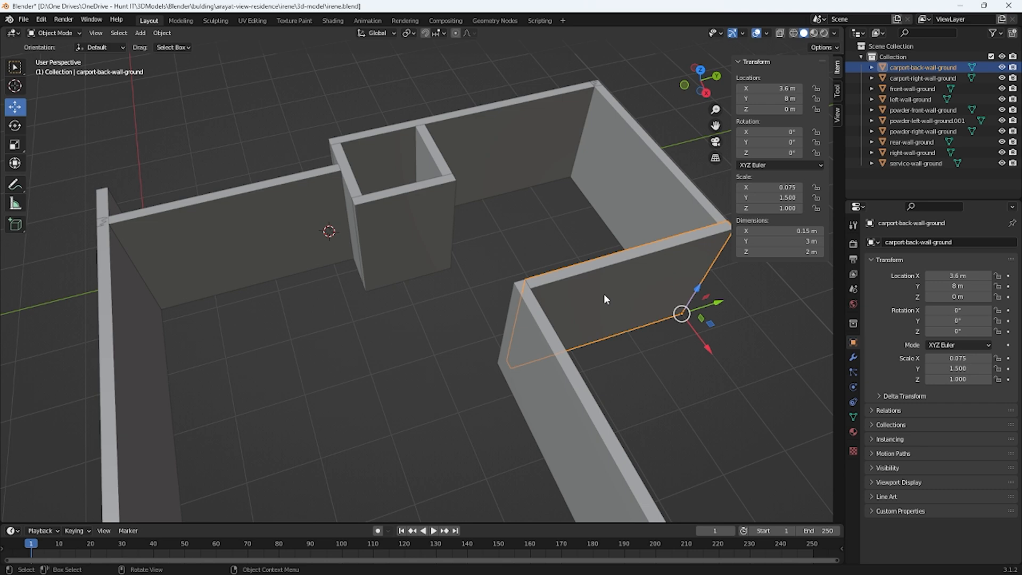
pyautogui.hotkey('ctrl', 'c')
pyautogui.hotkey('ctrl', 'v')
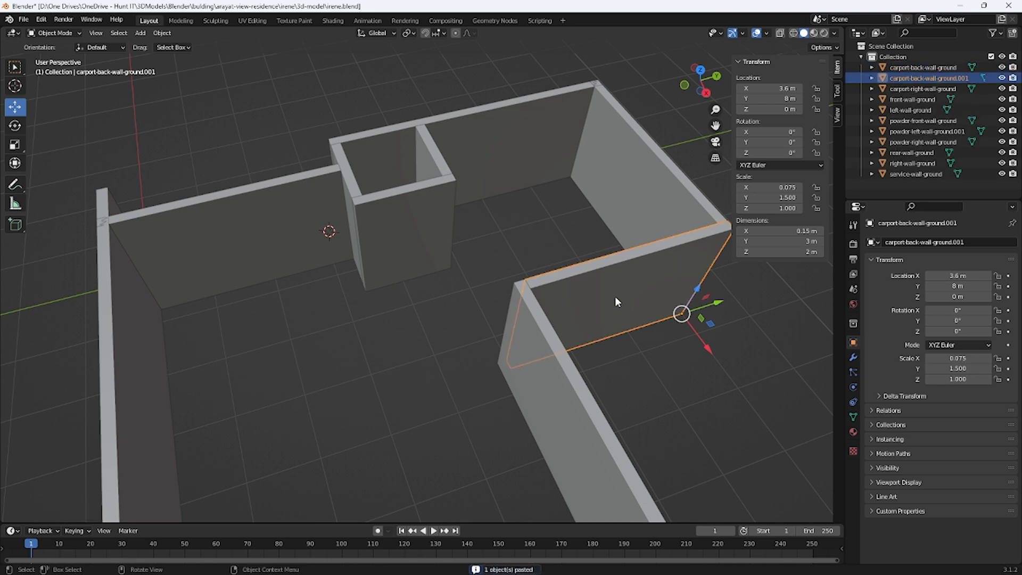
pyautogui.moveTo(706, 345); pyautogui.dragTo(669, 307)
pyautogui.moveTo(639, 245)
pyautogui.mouseDown(button='middle')
pyautogui.moveTo(630, 261)
pyautogui.moveTo(637, 263)
pyautogui.mouseUp(button='middle')
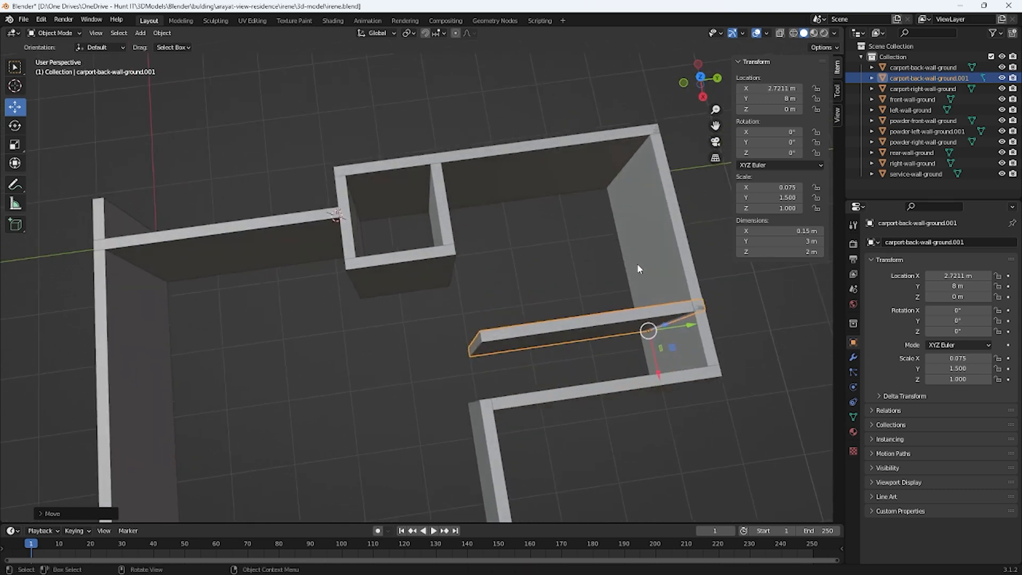
# - Rename the copied carport back wall as stair-back-wall-ground
pyautogui.doubleClick(926, 78)
pyautogui.doubleClick(906, 80)
pyautogui.press('Delete')
pyautogui.press('Delete')
pyautogui.press('Delete')
pyautogui.press('Delete')
pyautogui.press('Delete')
pyautogui.press('Delete')
pyautogui.press('Delete')
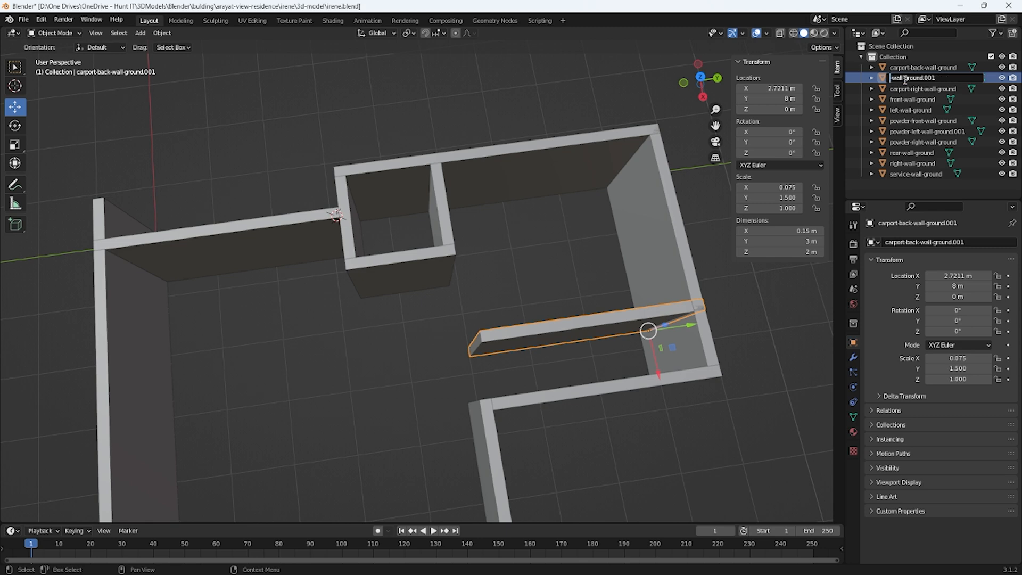
pyautogui.write('stair-')
pyautogui.write('-')
pyautogui.write('back-')
pyautogui.press('BackSpace')
pyautogui.press('BackSpace')
pyautogui.press('BackSpace')
pyautogui.press('BackSpace')
pyautogui.press('Return')
# - Move the stair-back-wall-ground wall further inward along X to about 2.52 m
pyautogui.moveTo(13, 302); pyautogui.dragTo(514, 252, button='middle')
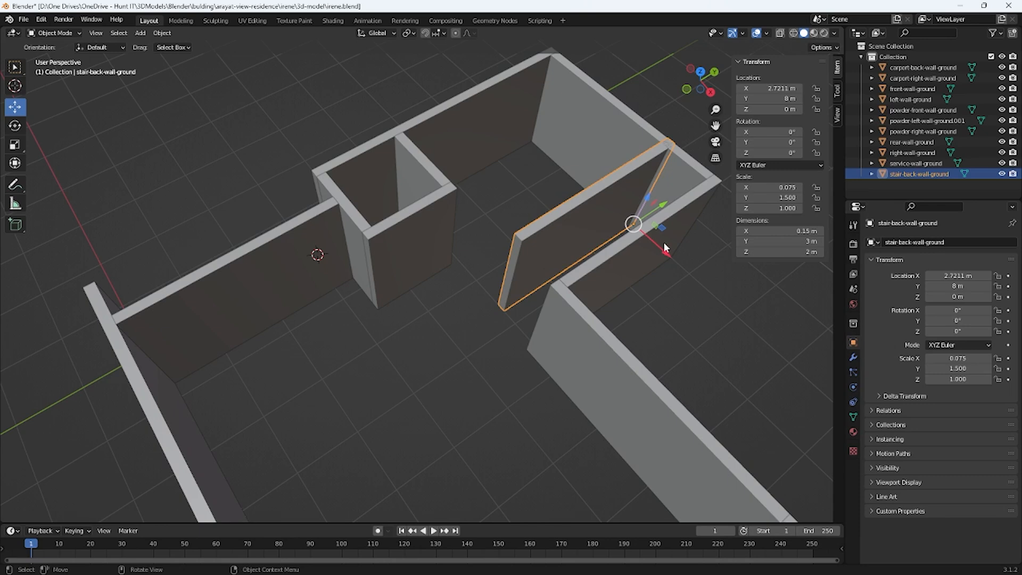
pyautogui.moveTo(665, 249); pyautogui.dragTo(646, 237)
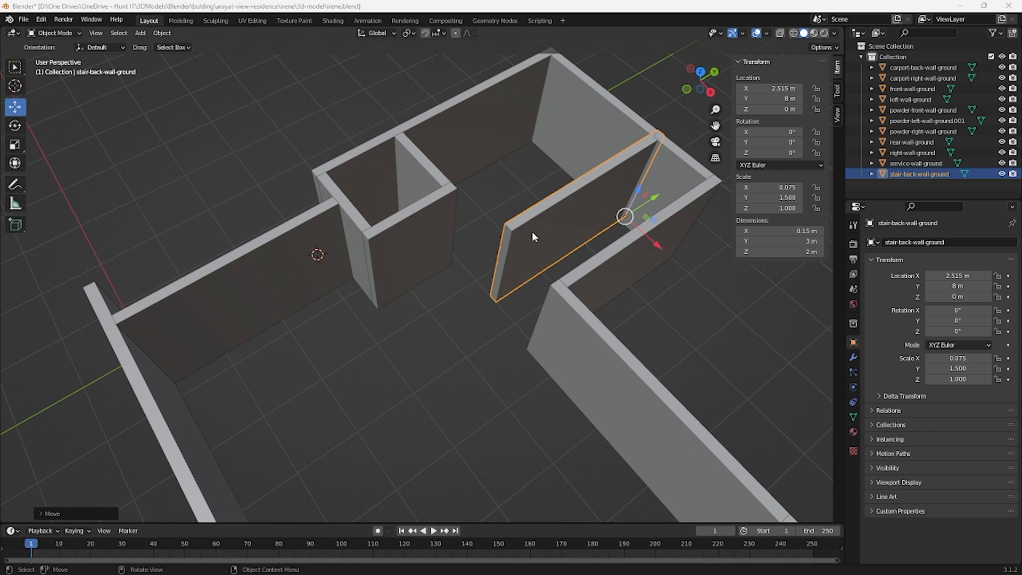
pyautogui.moveTo(542, 239); pyautogui.dragTo(572, 286, button='middle')
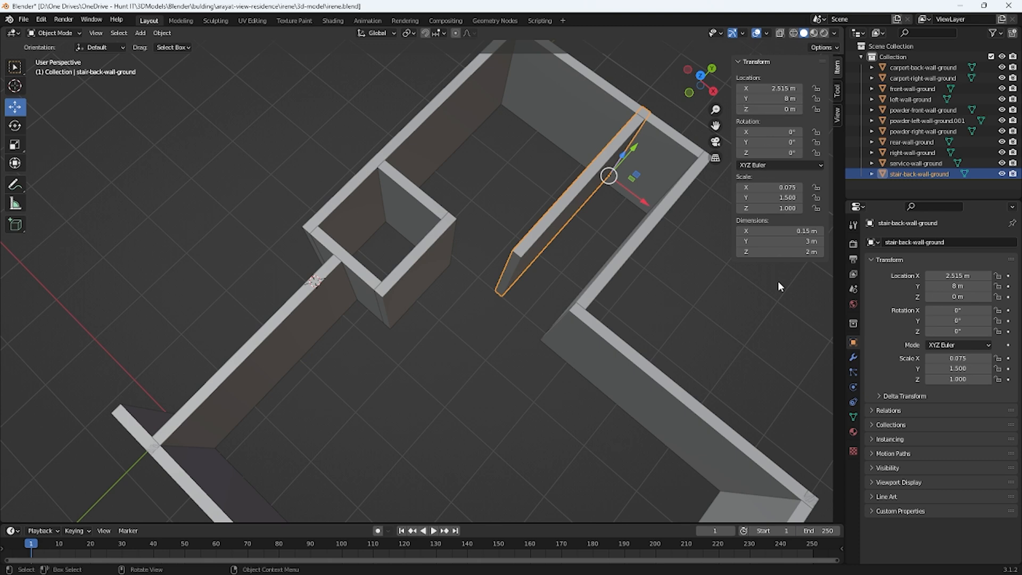
pyautogui.moveTo(778, 286); pyautogui.dragTo(686, 280, button='middle')
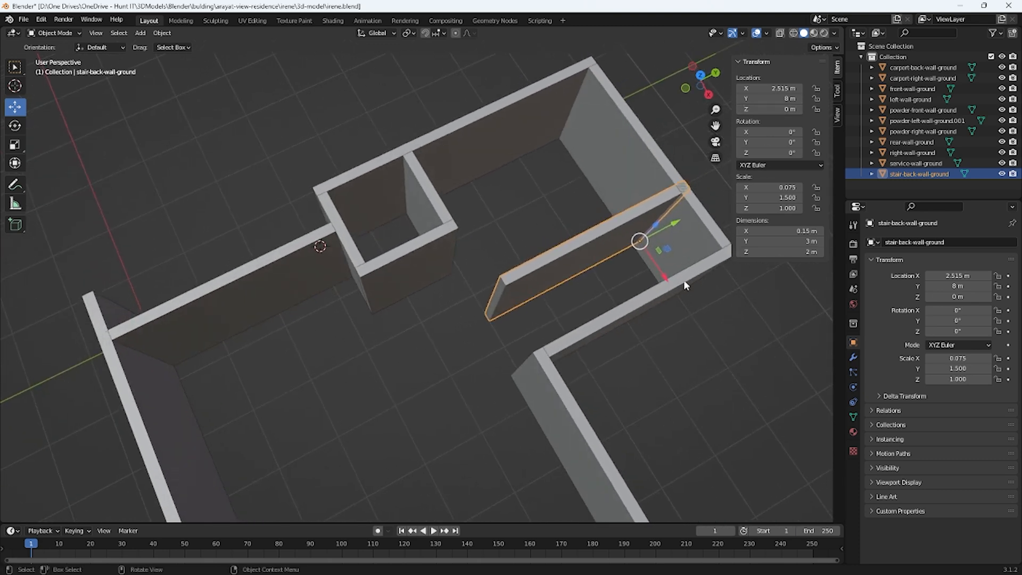
# - Check the carport-back-wall-ground wall's X location and set the stair-back-wall-ground wall's X location to 2.6 m
pyautogui.click(656, 299)
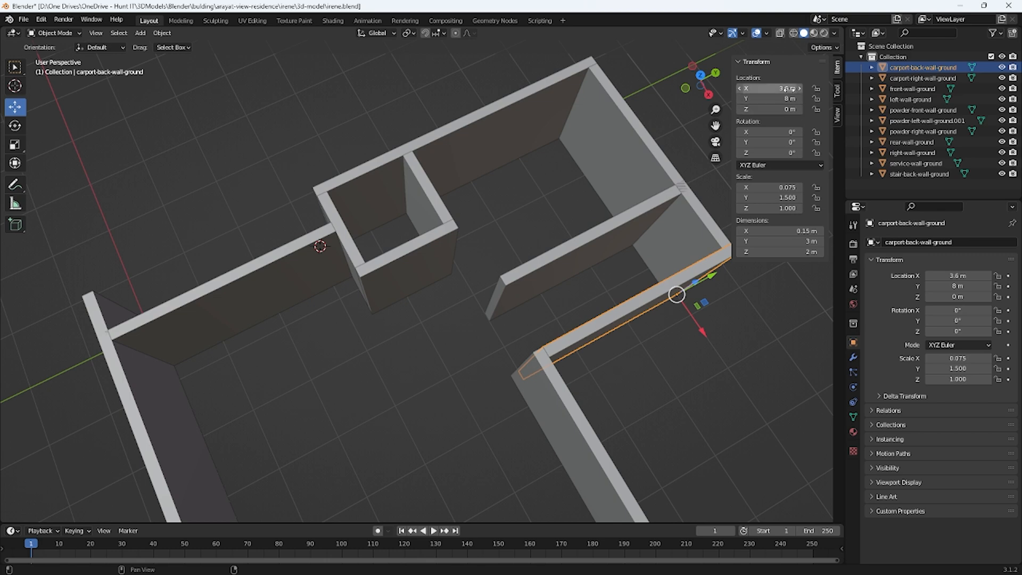
pyautogui.click(653, 214)
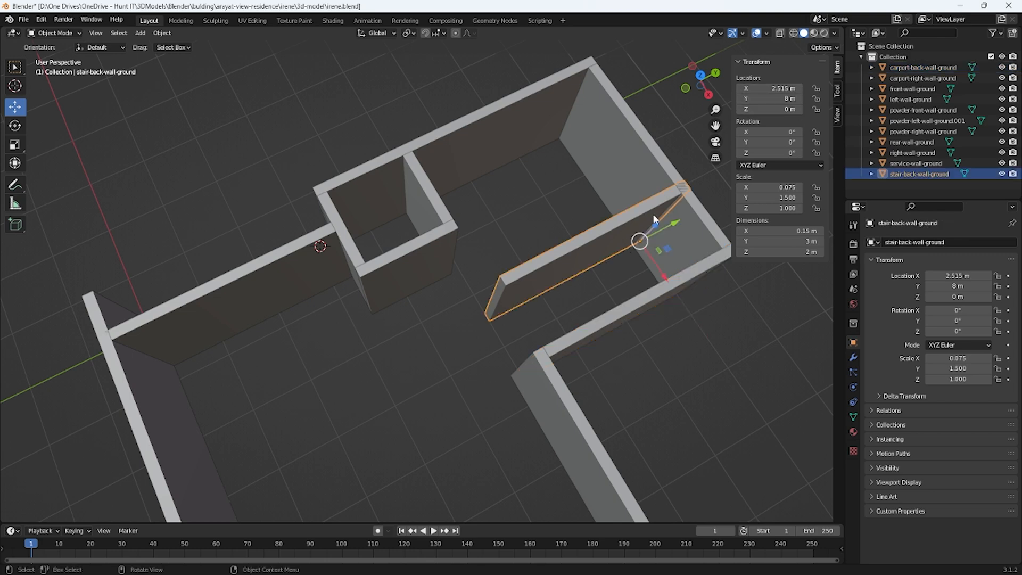
pyautogui.doubleClick(772, 89)
pyautogui.write('2.6')
pyautogui.press('Return')
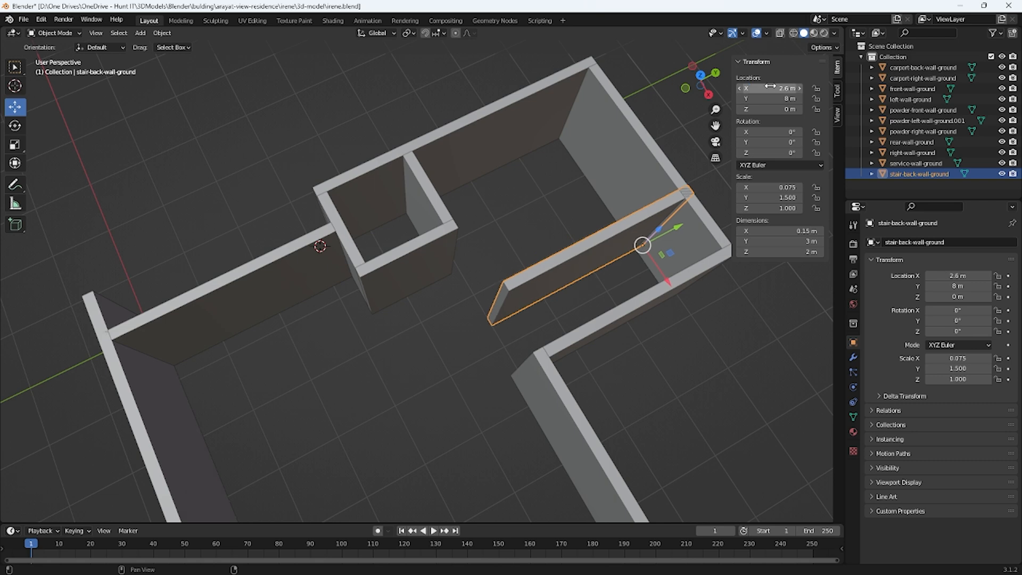
# - Try positioning the stair-back-wall-ground wall at X location 2.59 m and undo the change
pyautogui.click(681, 395)
pyautogui.moveTo(682, 396); pyautogui.dragTo(710, 413, button='middle')
pyautogui.click(525, 289)
pyautogui.moveTo(525, 289); pyautogui.dragTo(553, 282, button='middle')
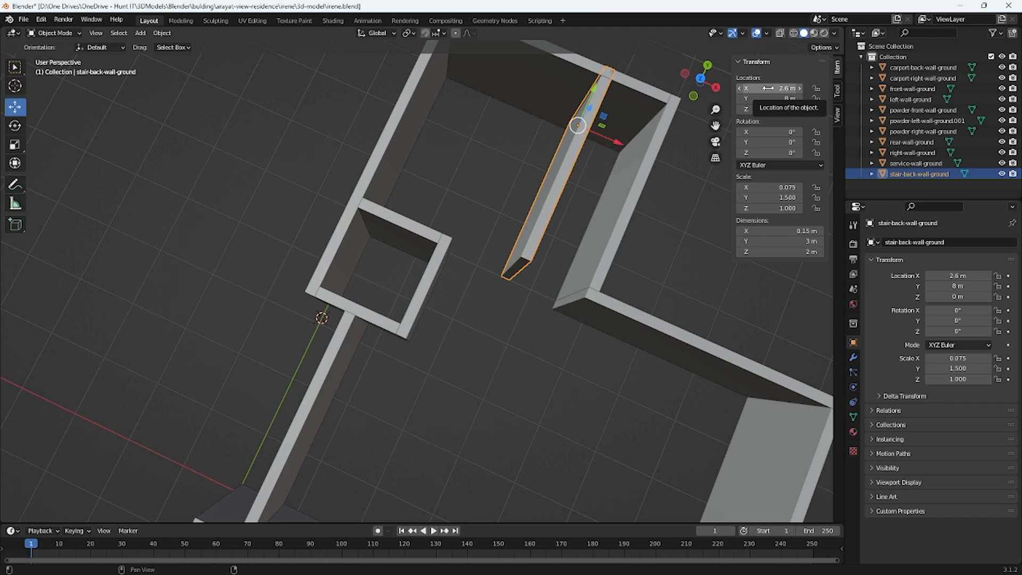
pyautogui.click(740, 88)
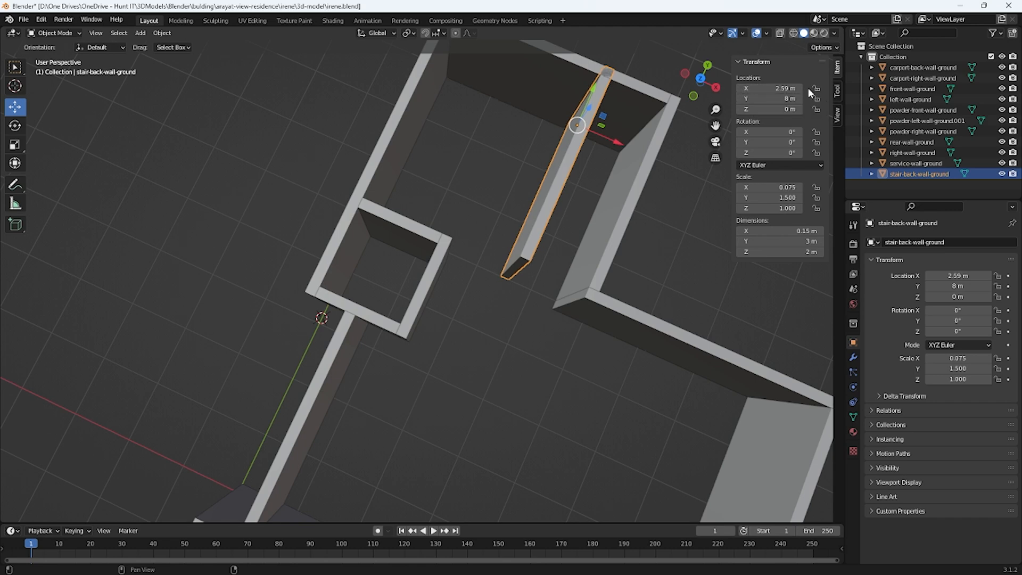
pyautogui.hotkey('ctrl', 'z')
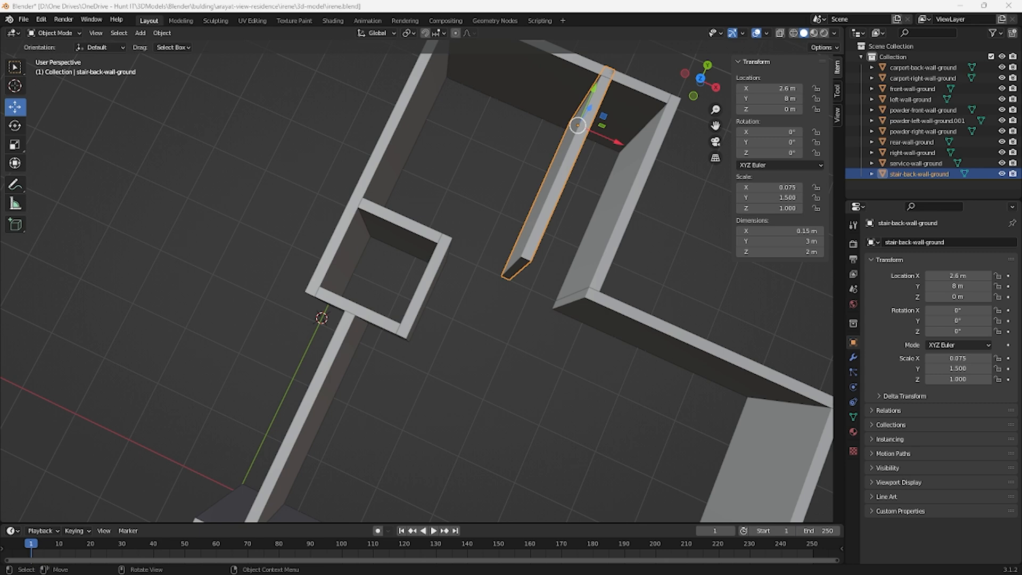
# - Set the stair-back-wall-ground wall's X location to 2.45 m
pyautogui.click(781, 87)
pyautogui.write('2.45')
pyautogui.press('Return')
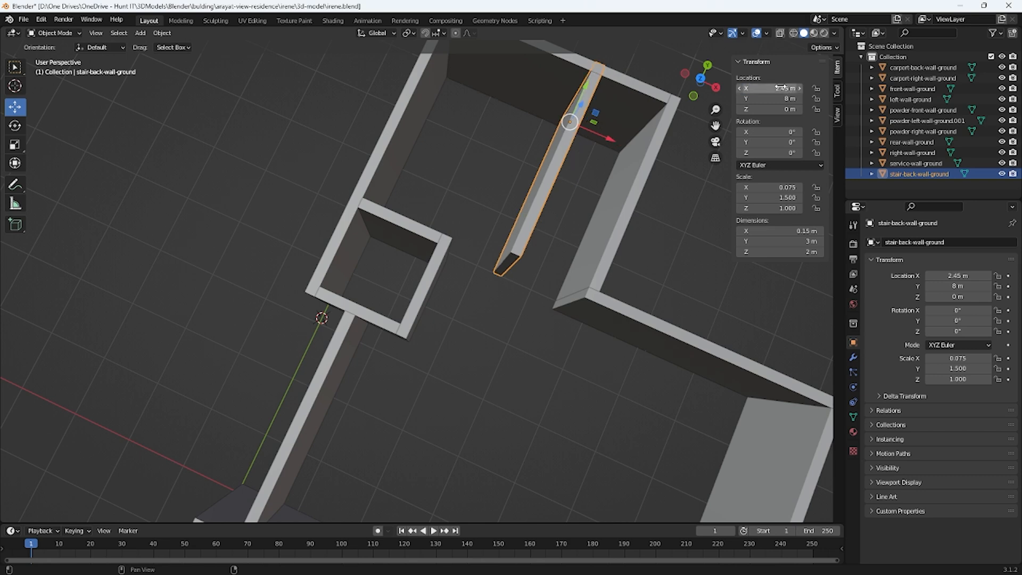
# - Move the stair-back-wall-ground wall inward along Y and set its Y location to 7.85 m
pyautogui.click(461, 309)
pyautogui.moveTo(462, 307); pyautogui.dragTo(433, 300, button='middle')
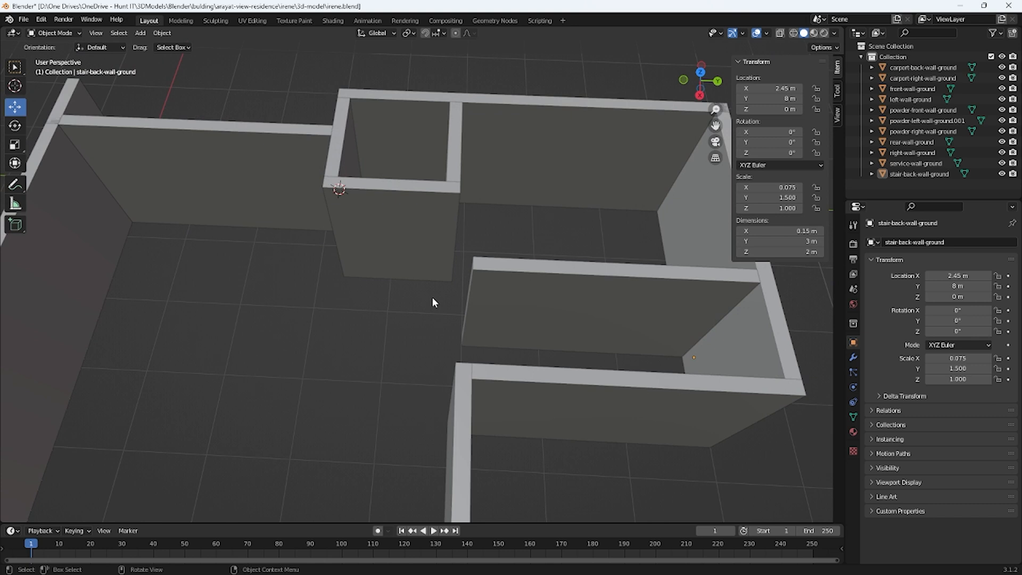
pyautogui.moveTo(537, 340); pyautogui.dragTo(543, 332, button='middle')
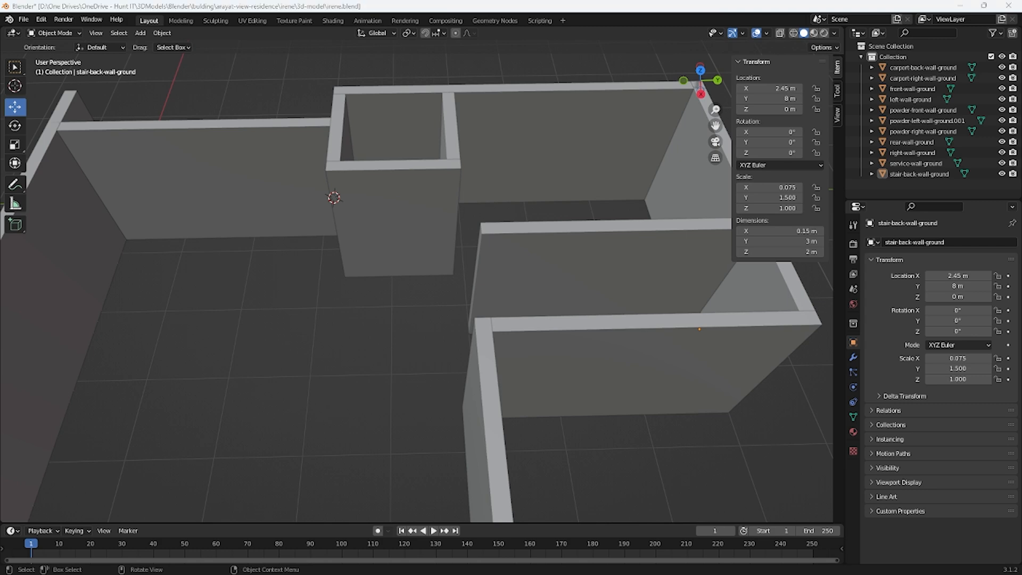
pyautogui.moveTo(143, 370); pyautogui.dragTo(509, 345, button='middle')
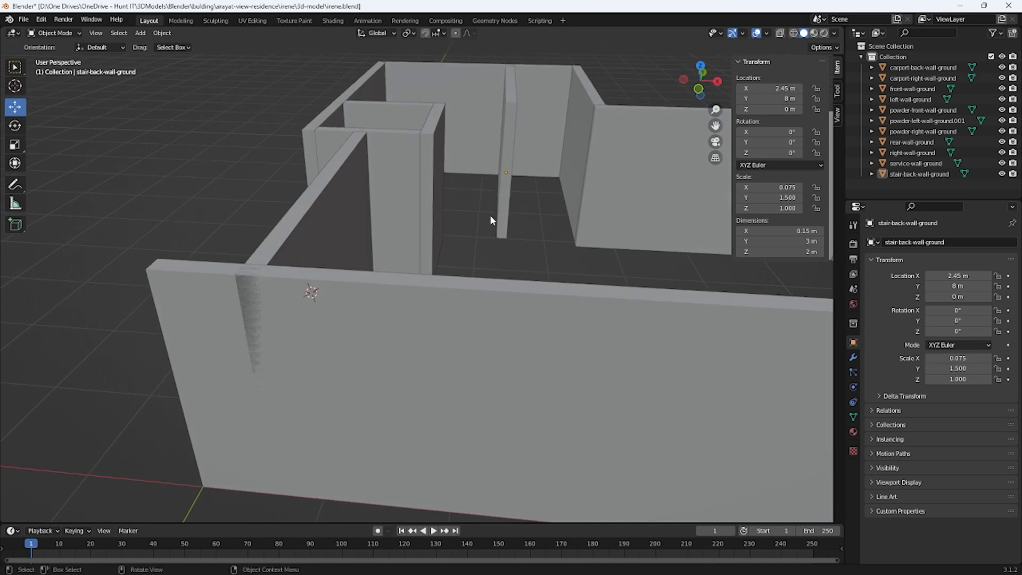
pyautogui.moveTo(557, 218); pyautogui.dragTo(505, 285, button='middle')
pyautogui.moveTo(459, 238); pyautogui.dragTo(433, 264, button='middle')
pyautogui.click(520, 315)
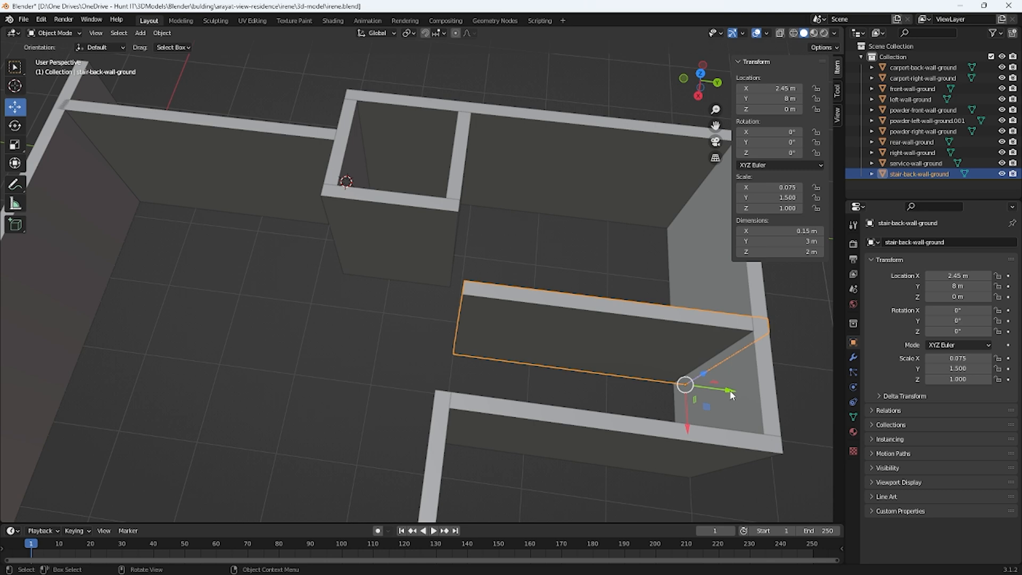
pyautogui.moveTo(732, 394); pyautogui.dragTo(716, 390)
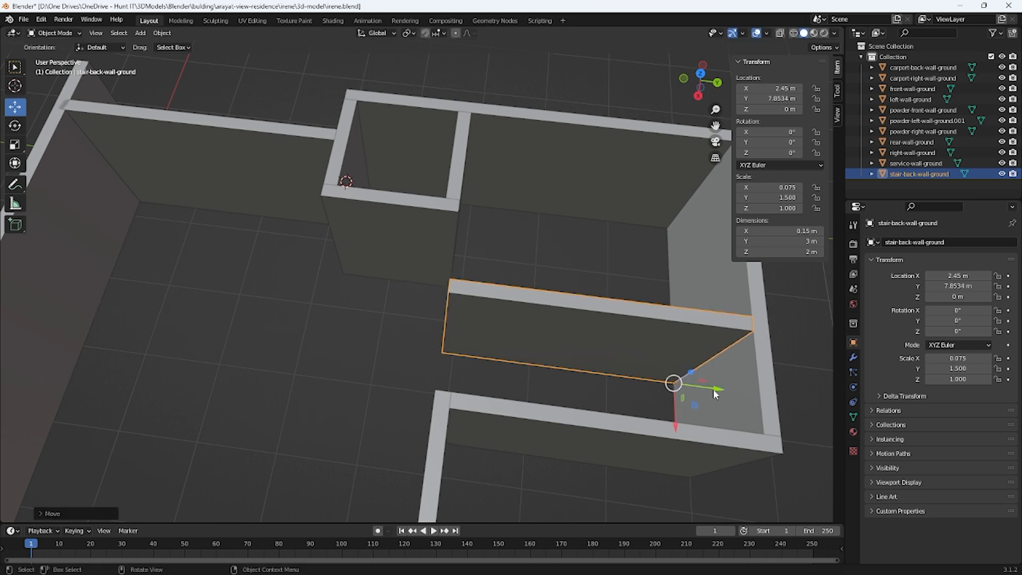
pyautogui.doubleClick(765, 98)
pyautogui.write('7.85')
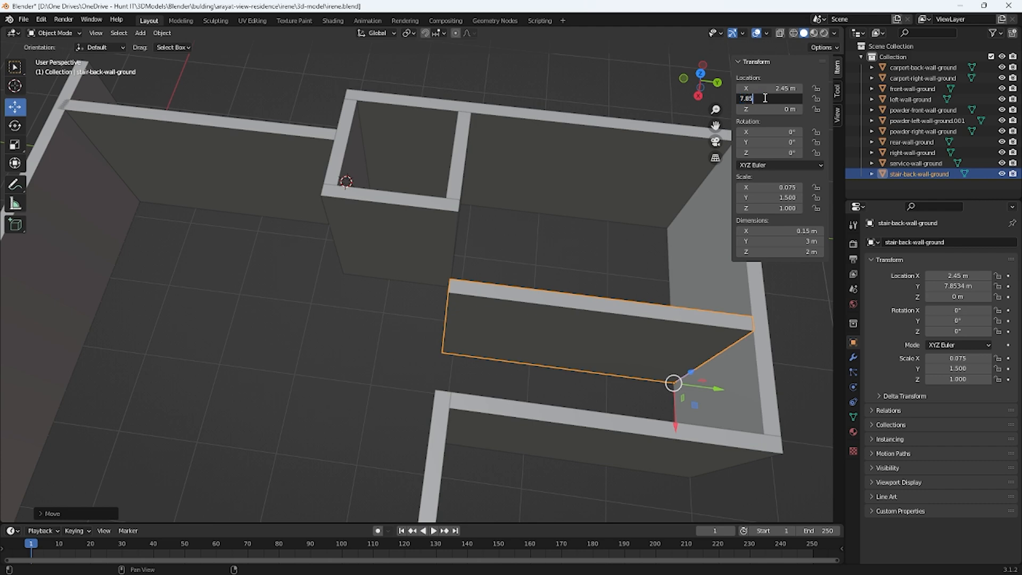
pyautogui.press('Return')
# - Compare the stair-back-wall-ground wall's location and free end with the carport-back-wall-ground and carport-right-wall-ground walls
pyautogui.moveTo(516, 248)
pyautogui.mouseDown(button='middle')
pyautogui.moveTo(543, 264)
pyautogui.moveTo(534, 243)
pyautogui.mouseUp(button='middle')
pyautogui.click(628, 418)
pyautogui.moveTo(628, 418); pyautogui.dragTo(549, 424, button='middle')
pyautogui.click(439, 255)
pyautogui.click(451, 360)
pyautogui.click(443, 256)
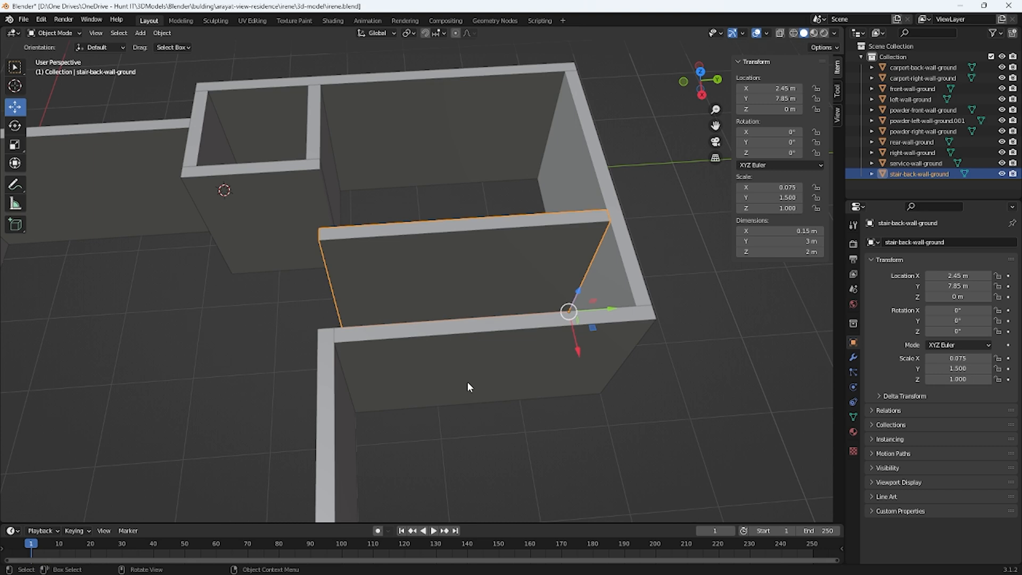
pyautogui.moveTo(412, 362); pyautogui.dragTo(445, 358, button='middle')
pyautogui.click(446, 363)
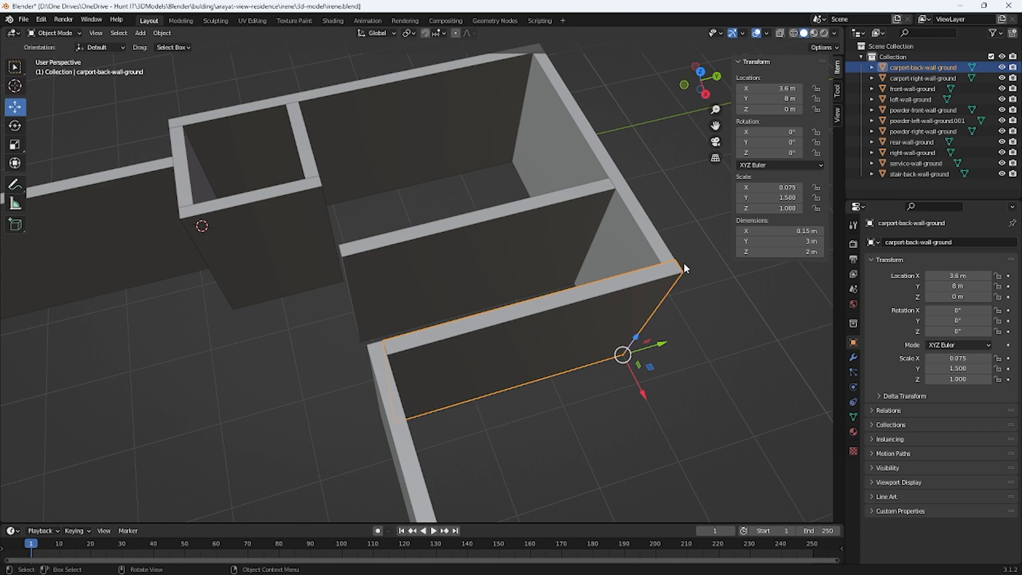
pyautogui.click(453, 287)
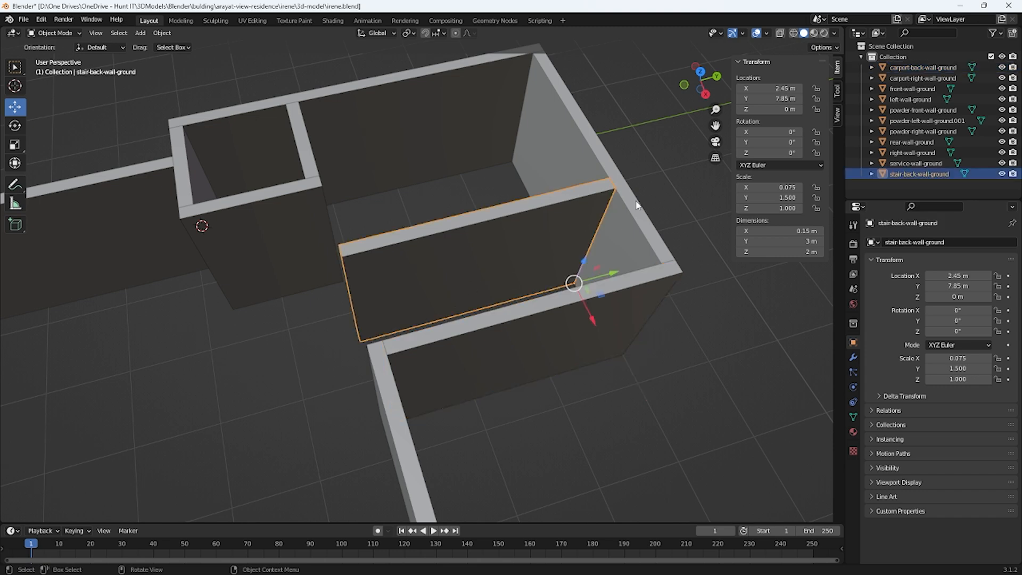
pyautogui.click(375, 355)
pyautogui.click(403, 353)
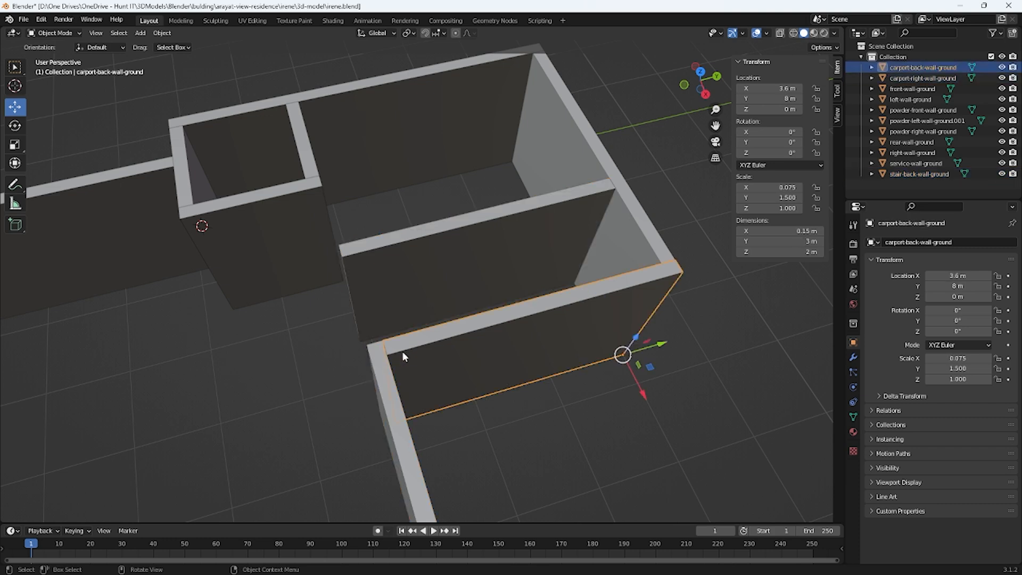
pyautogui.click(375, 362)
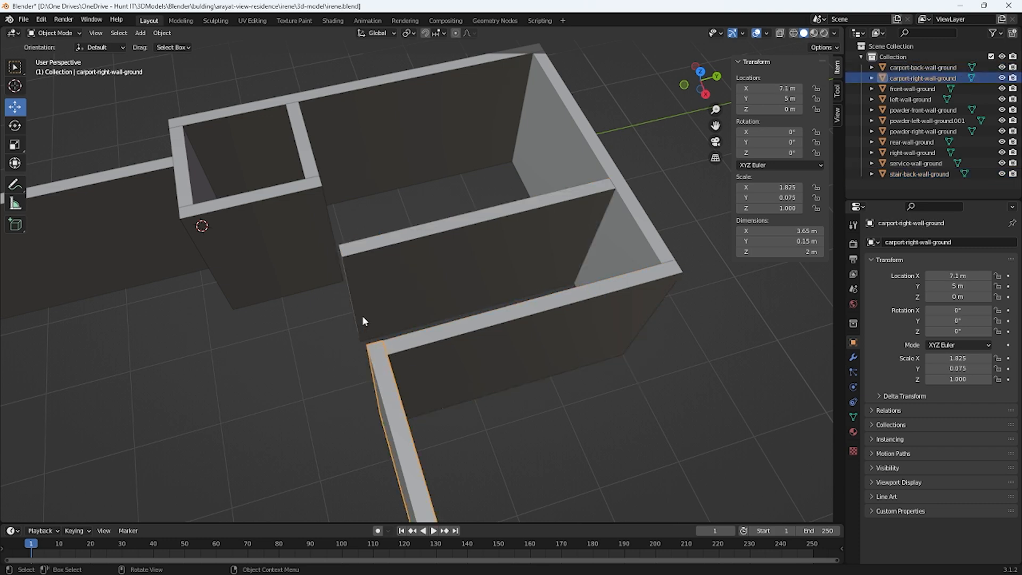
pyautogui.click(377, 302)
pyautogui.moveTo(377, 302); pyautogui.dragTo(425, 267, button='middle')
pyautogui.moveTo(416, 248); pyautogui.dragTo(365, 262, button='middle')
pyautogui.scroll(-5, 364, 277)
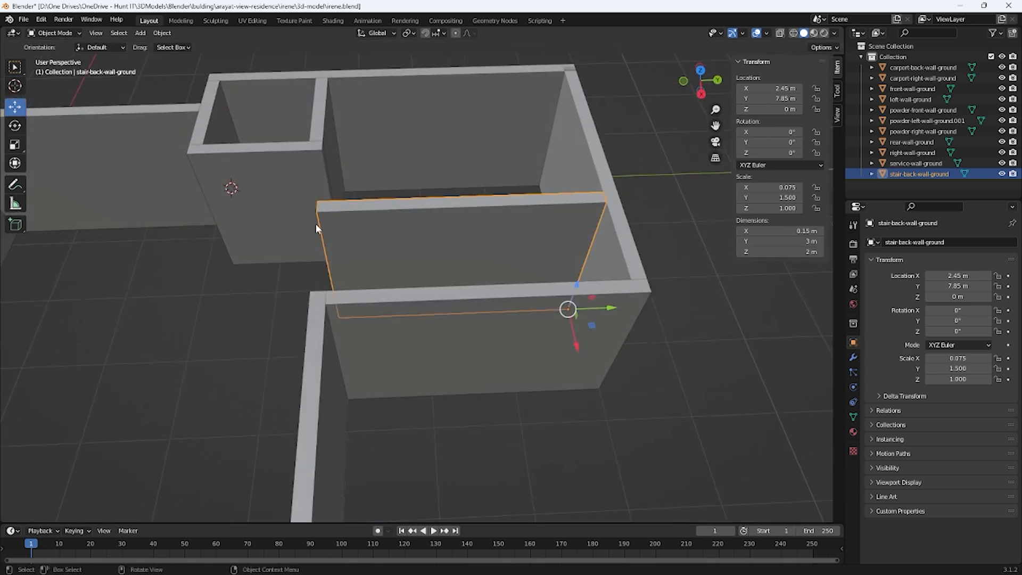
pyautogui.moveTo(322, 314); pyautogui.dragTo(352, 130, button='middle')
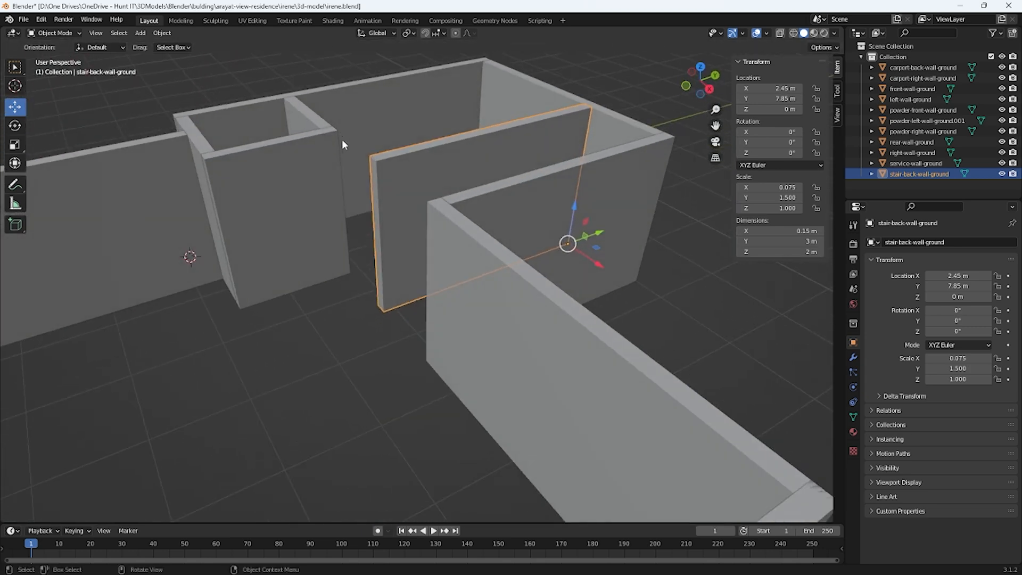
pyautogui.moveTo(435, 266); pyautogui.dragTo(434, 296, button='middle')
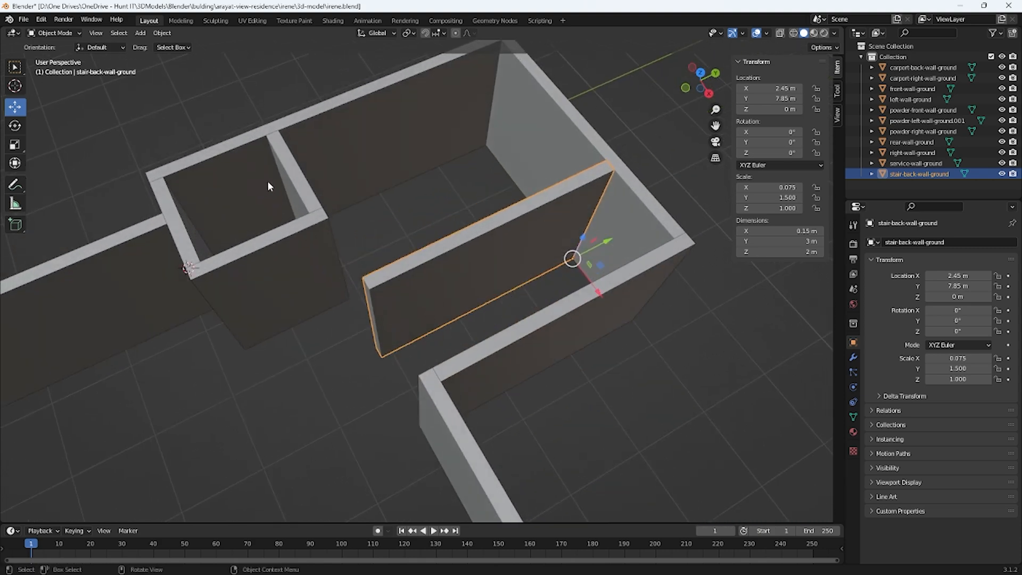
# - Check how the powder-left-wall-ground.001 wall lines up along Y with the stair back wall and the carport-right-wall-ground wall
pyautogui.click(297, 188)
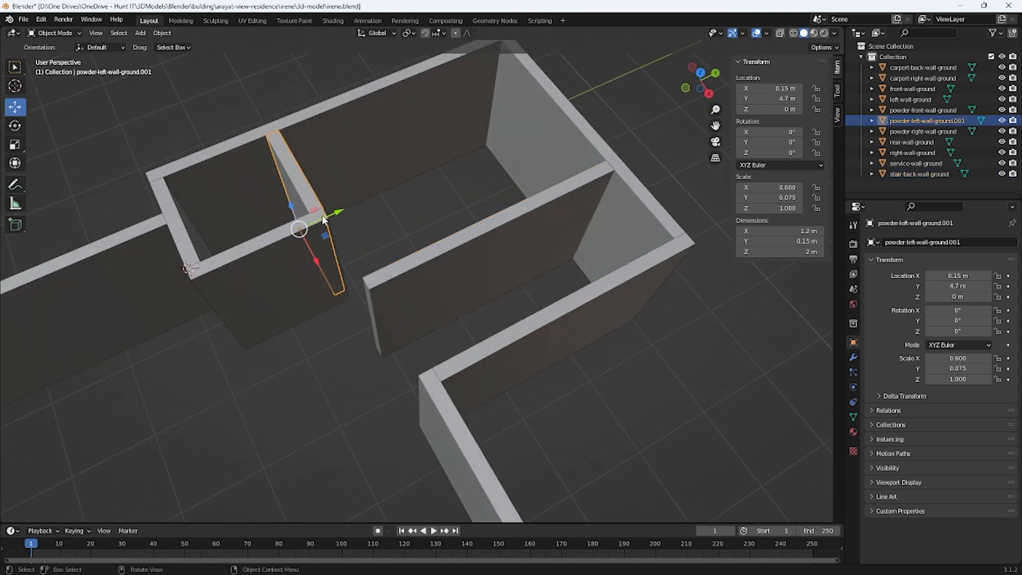
pyautogui.moveTo(433, 366); pyautogui.dragTo(414, 307, button='middle')
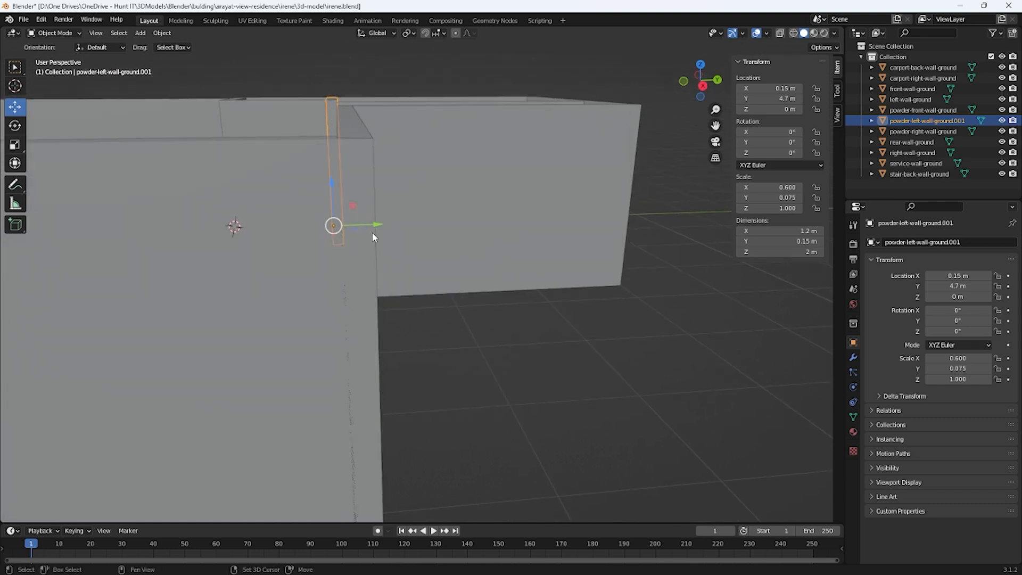
pyautogui.moveTo(317, 123); pyautogui.dragTo(273, 354, button='middle')
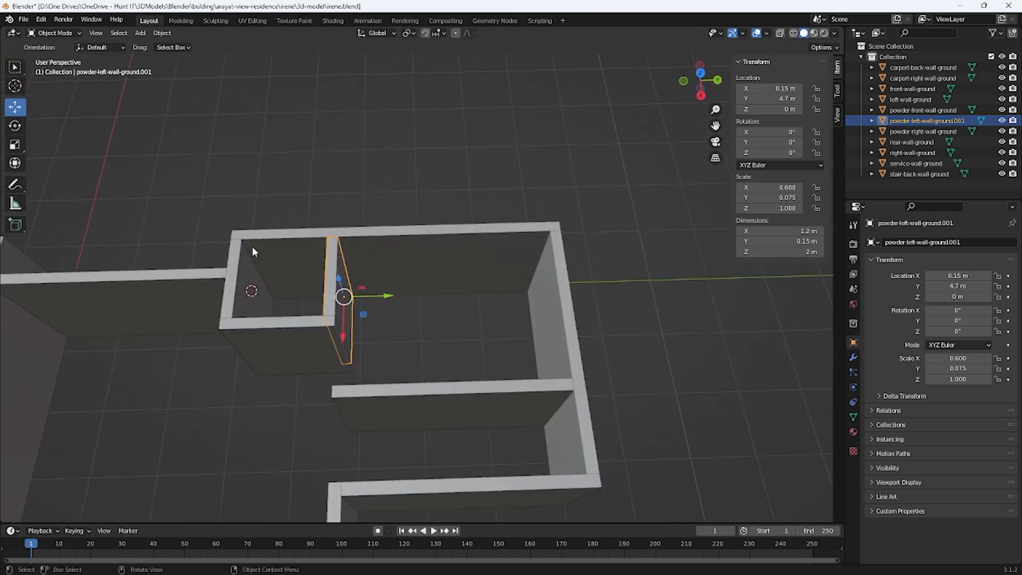
pyautogui.scroll(3, 277, 314)
pyautogui.keyDown('shift'); pyautogui.moveTo(297, 245); pyautogui.dragTo(429, 68, button='middle'); pyautogui.keyUp('shift')
pyautogui.scroll(1, 426, 66)
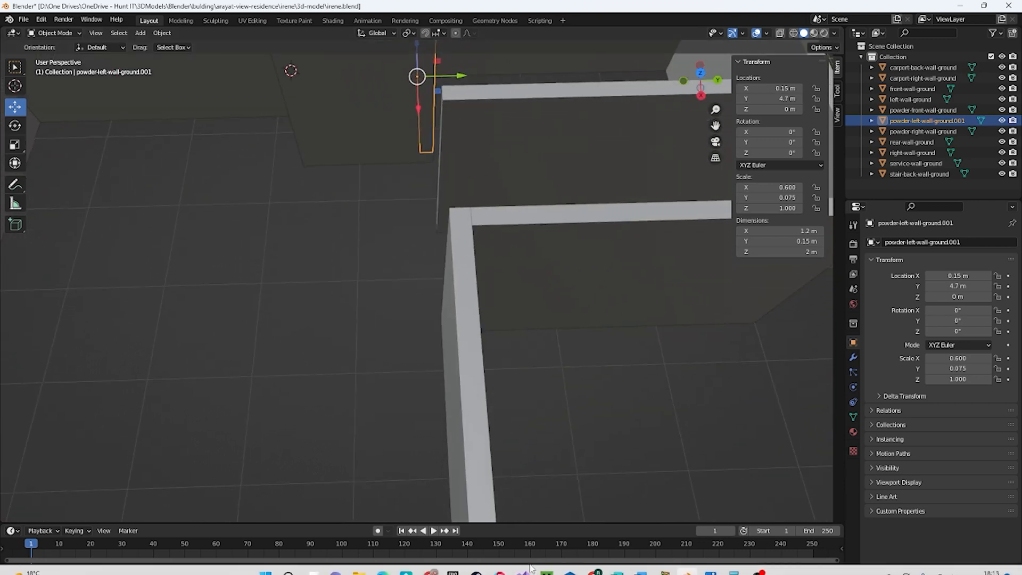
pyautogui.click(459, 219)
pyautogui.scroll(3, 447, 237)
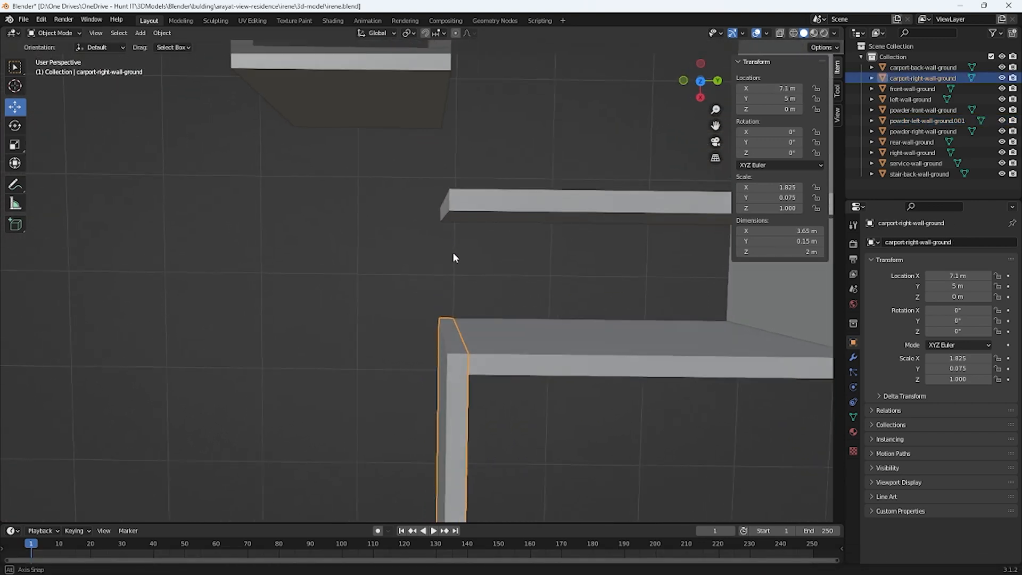
pyautogui.moveTo(559, 66); pyautogui.dragTo(349, 500, button='middle')
pyautogui.scroll(-4, 345, 372)
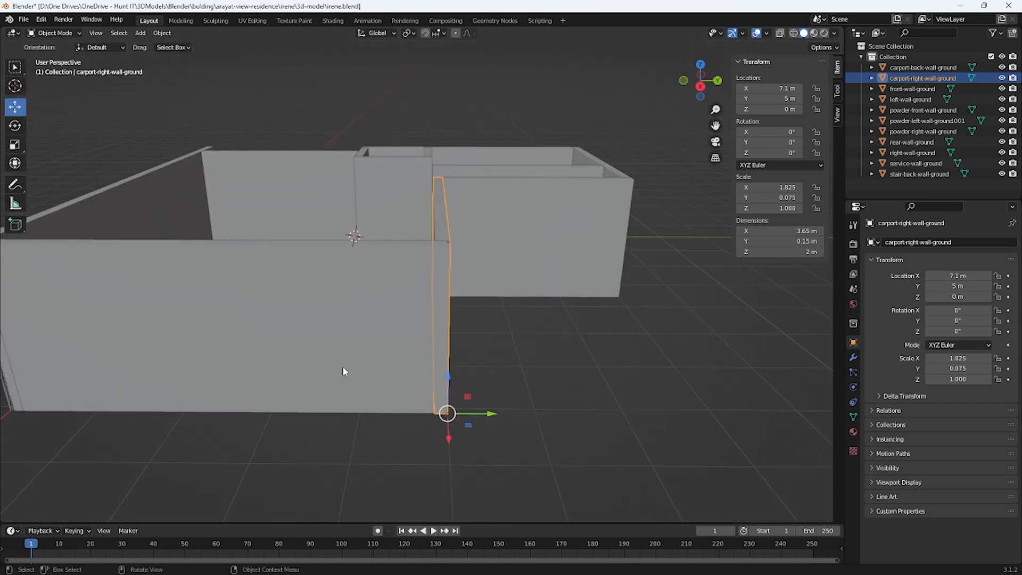
# - Inspect the locations and dimensions of the powder room's right and front walls, the service wall and the rear wall
pyautogui.click(369, 149)
pyautogui.moveTo(363, 148); pyautogui.dragTo(394, 261, button='middle')
pyautogui.scroll(5, 394, 260)
pyautogui.keyDown('shift'); pyautogui.moveTo(361, 196); pyautogui.dragTo(409, 271, button='middle'); pyautogui.keyUp('shift')
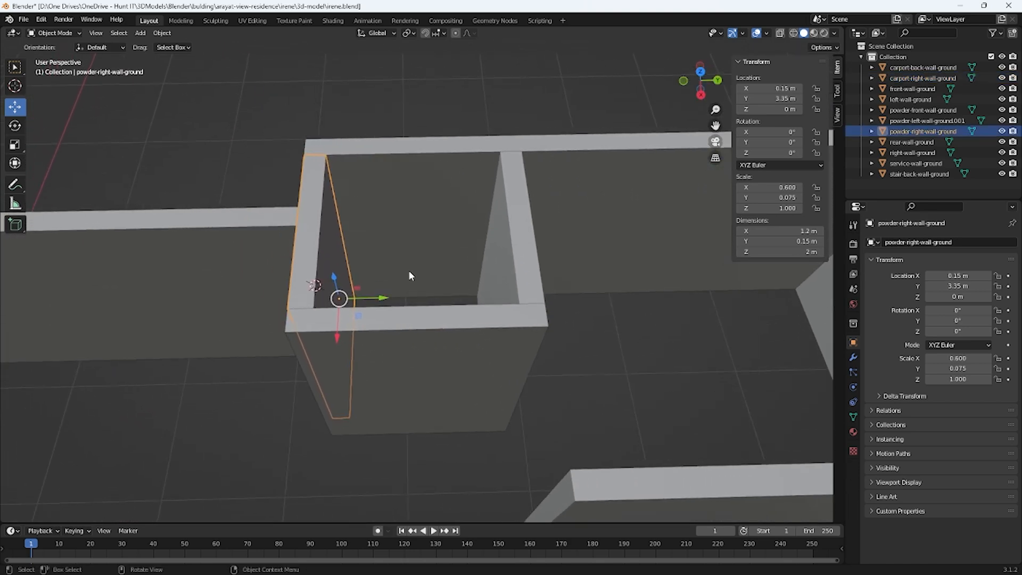
pyautogui.click(398, 362)
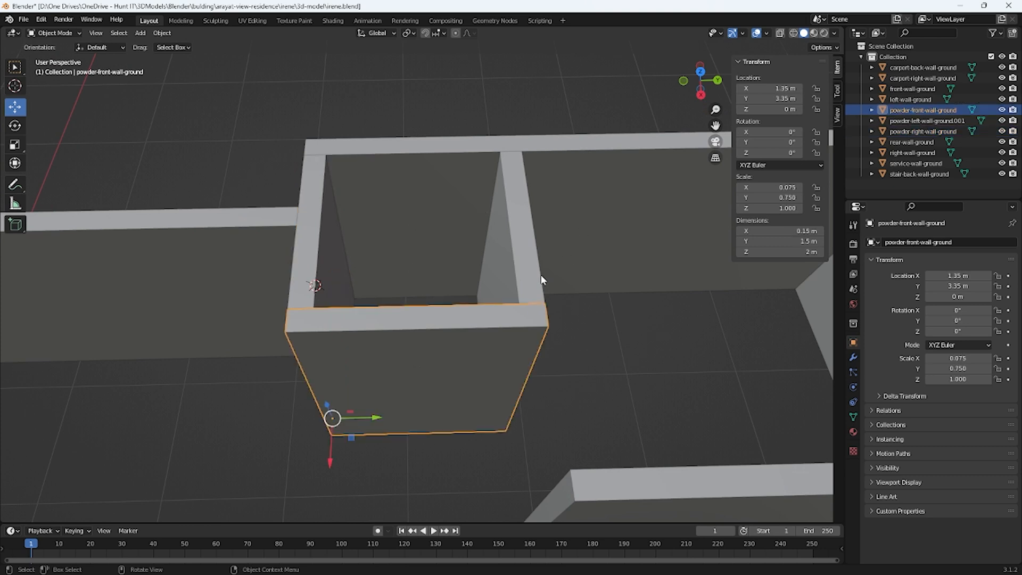
pyautogui.click(443, 201)
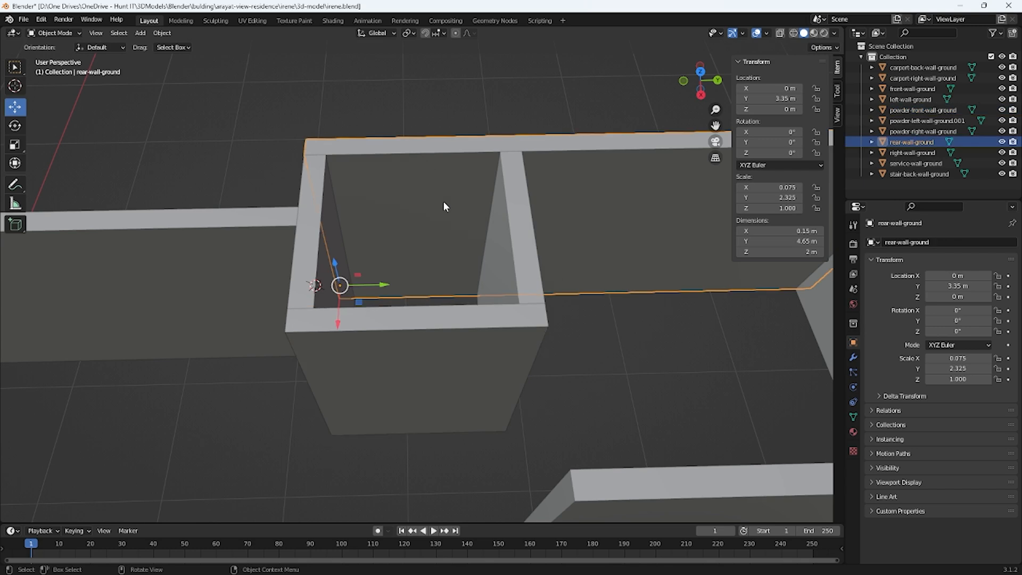
pyautogui.click(419, 350)
pyautogui.moveTo(419, 350); pyautogui.dragTo(416, 366, button='middle')
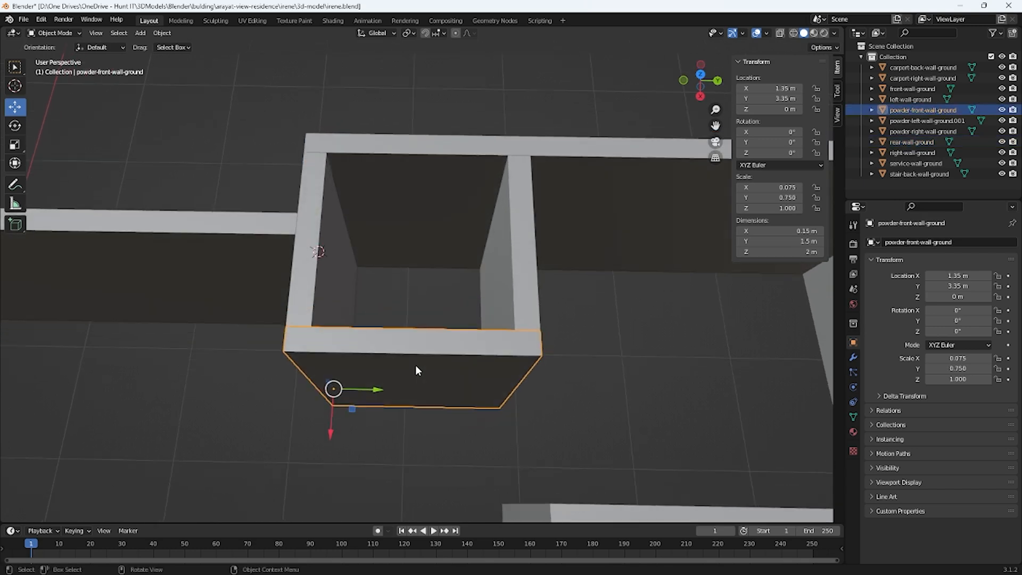
pyautogui.moveTo(553, 216)
pyautogui.mouseDown(button='middle')
pyautogui.moveTo(541, 216)
pyautogui.moveTo(529, 182)
pyautogui.moveTo(541, 199)
pyautogui.mouseUp(button='middle')
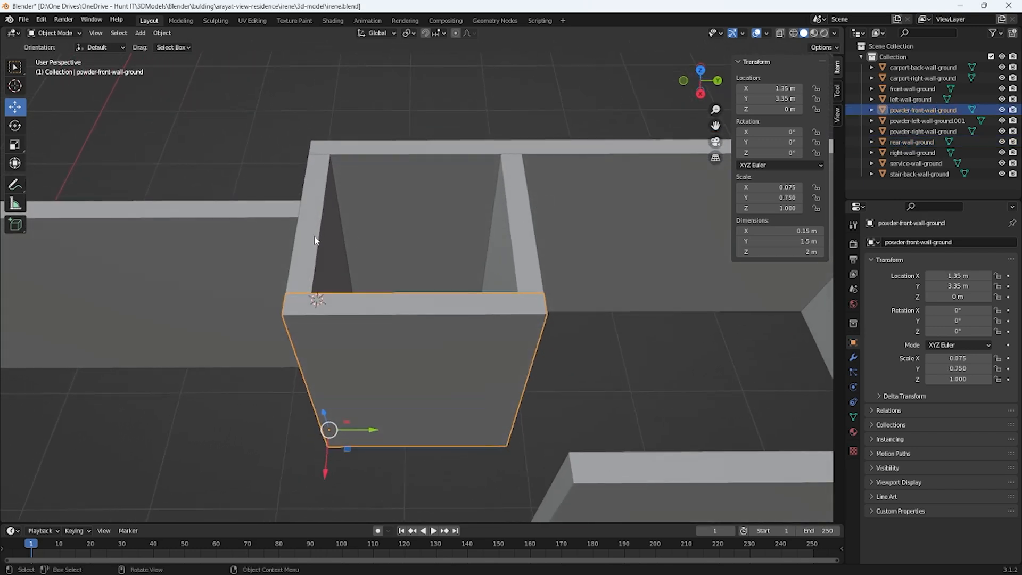
pyautogui.click(199, 271)
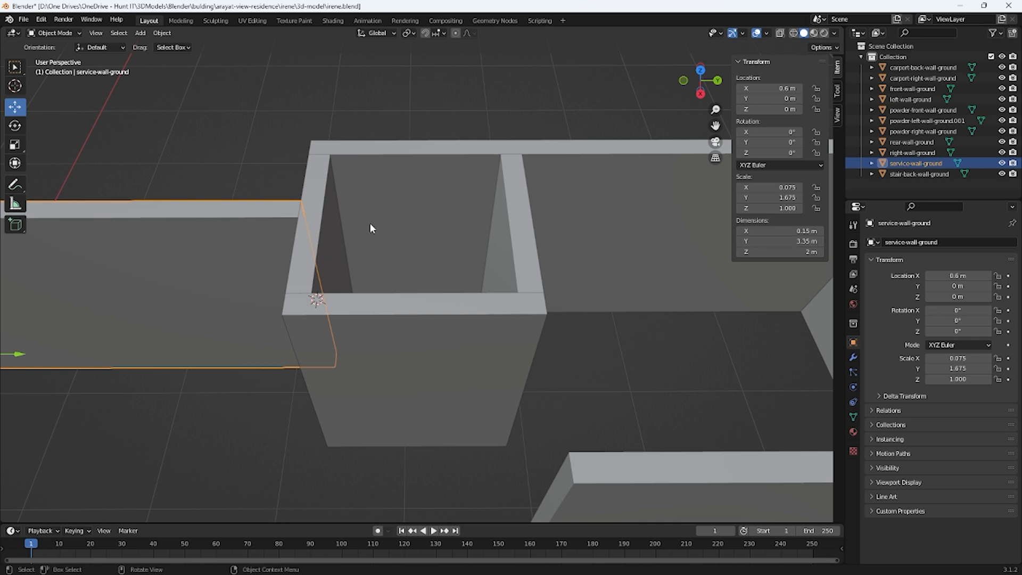
pyautogui.click(366, 187)
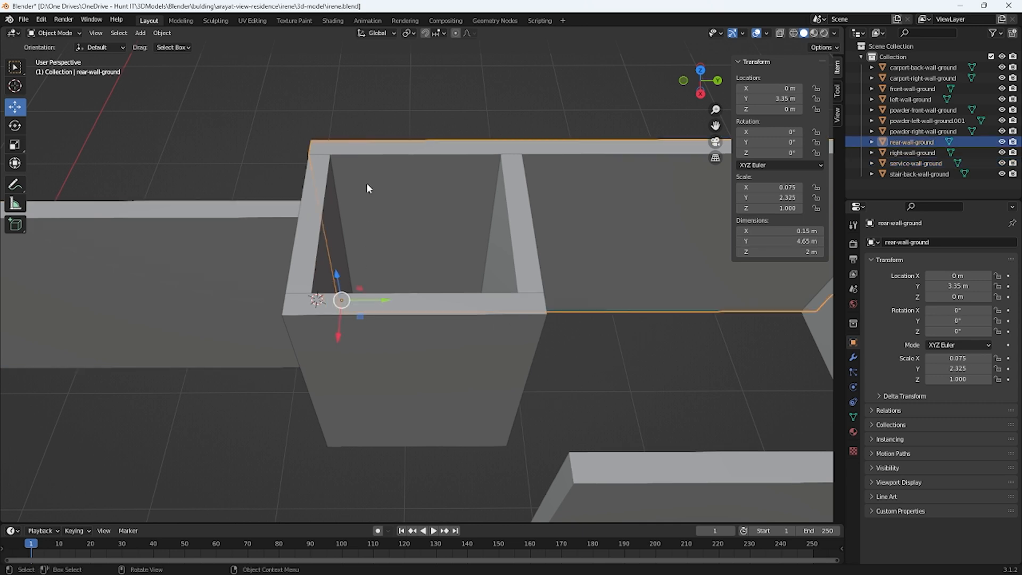
pyautogui.moveTo(409, 276); pyautogui.dragTo(440, 293, button='middle')
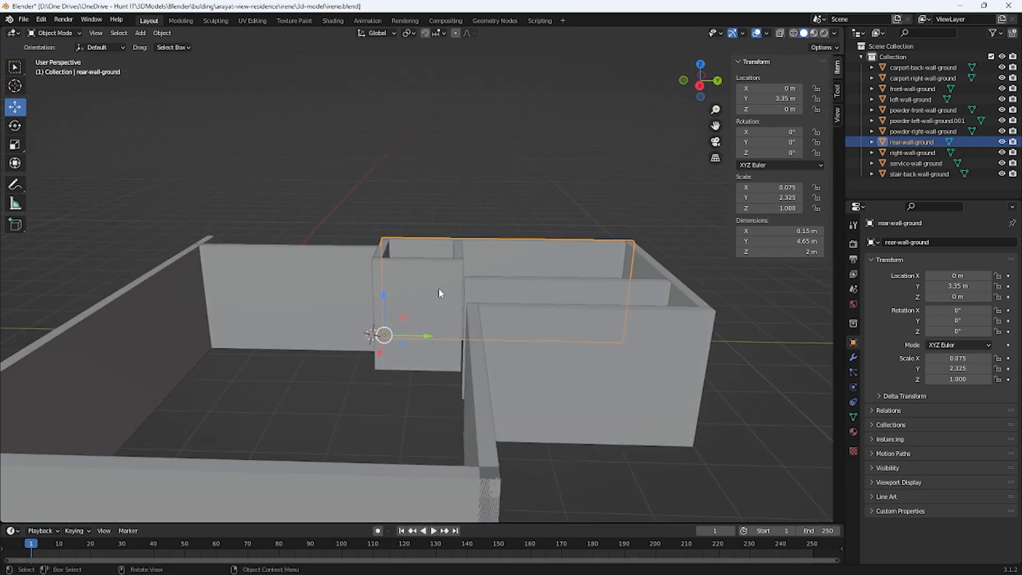
# - Move the powder-left-wall-ground.001 wall outward along Y to about 4.84 m, in line with the carport's right wall
pyautogui.click(466, 476)
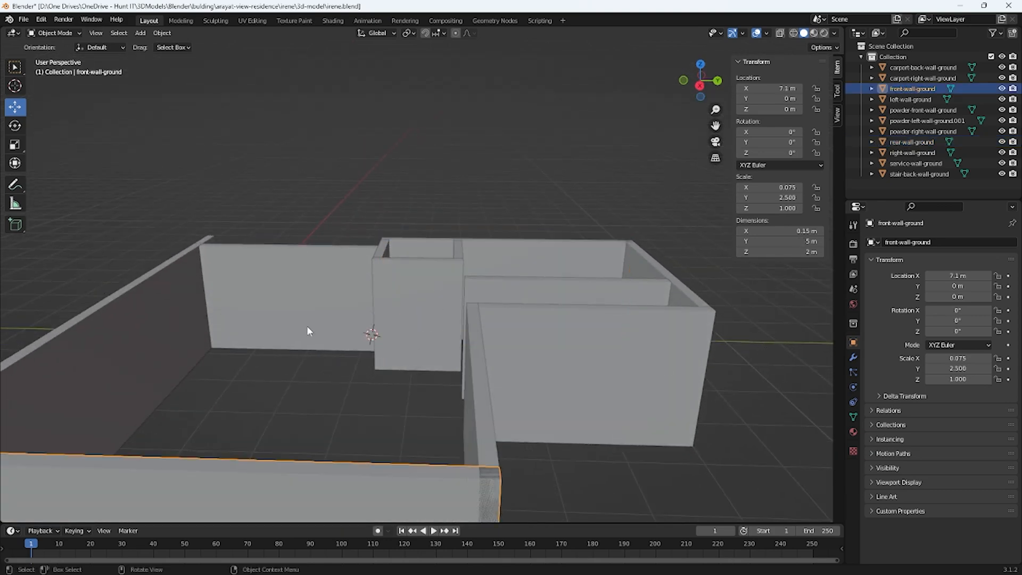
pyautogui.moveTo(694, 326); pyautogui.dragTo(526, 321, button='middle')
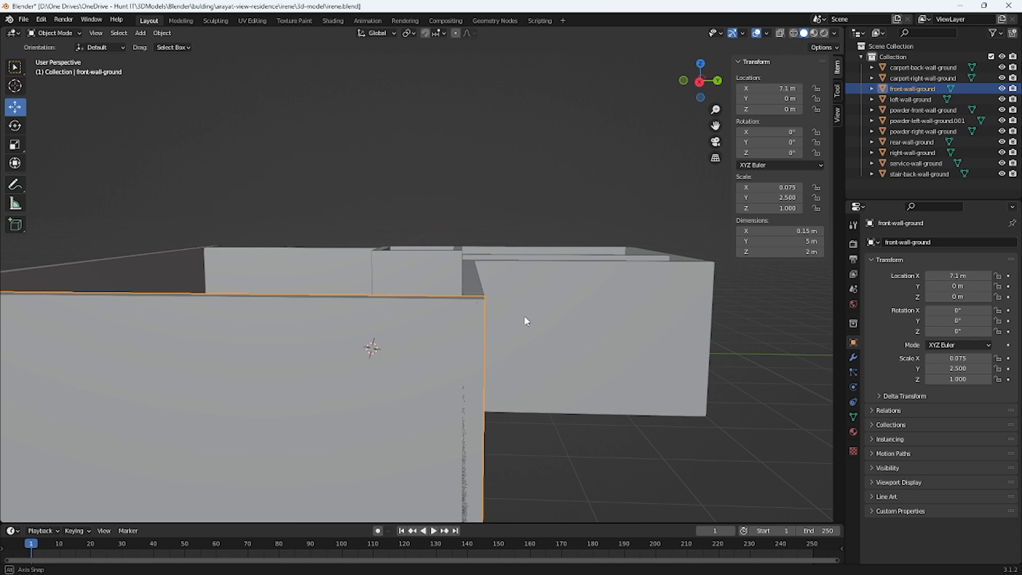
pyautogui.moveTo(525, 321); pyautogui.dragTo(538, 270, button='middle')
pyautogui.click(537, 271)
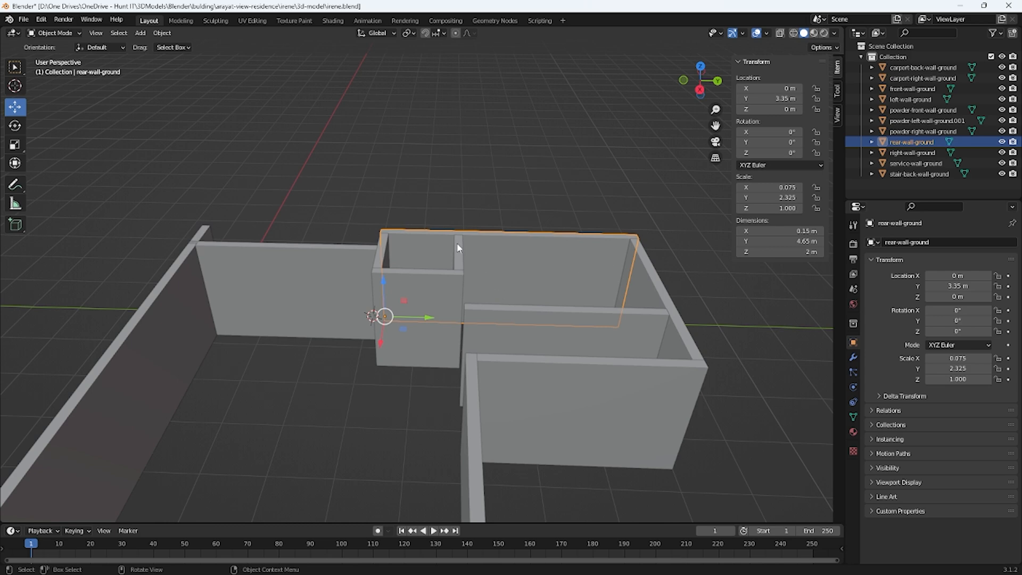
pyautogui.click(547, 426)
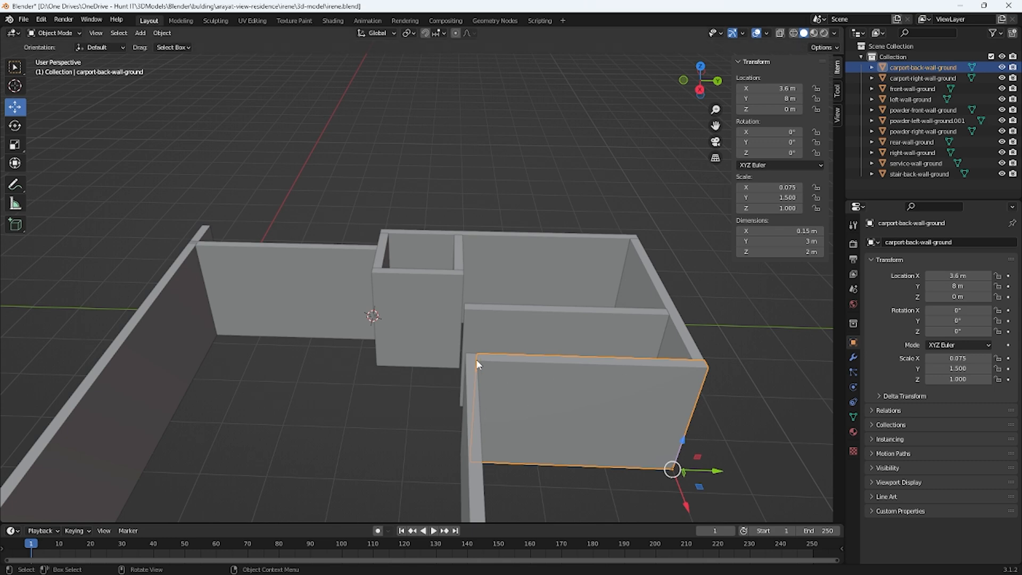
pyautogui.click(462, 266)
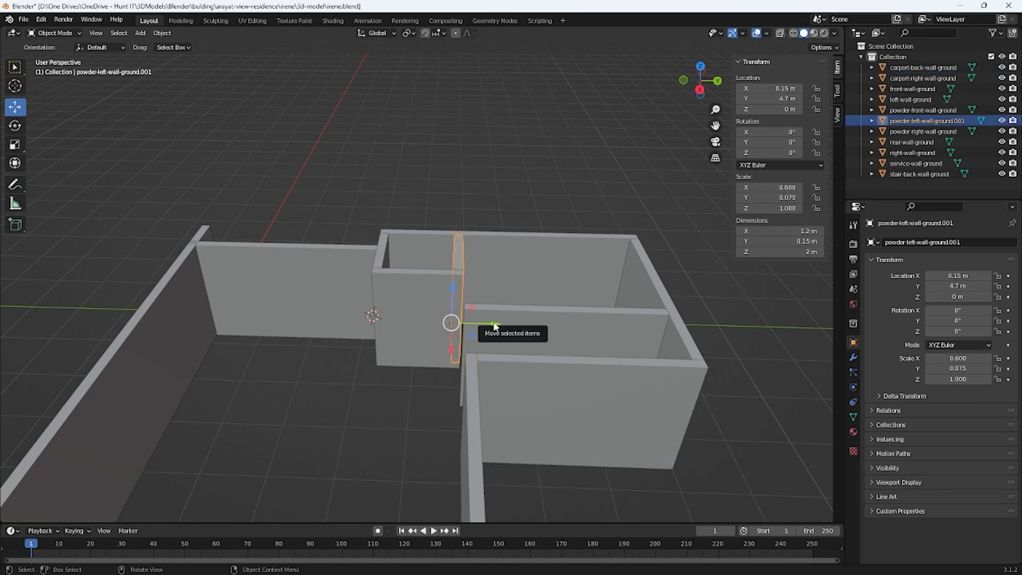
pyautogui.moveTo(494, 325); pyautogui.dragTo(503, 322)
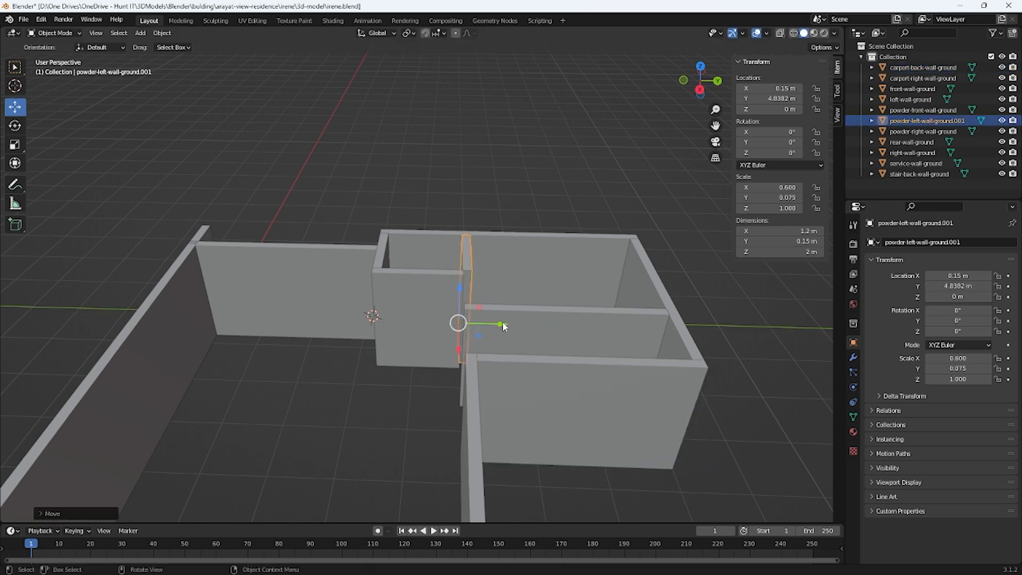
pyautogui.click(474, 440)
pyautogui.click(468, 269)
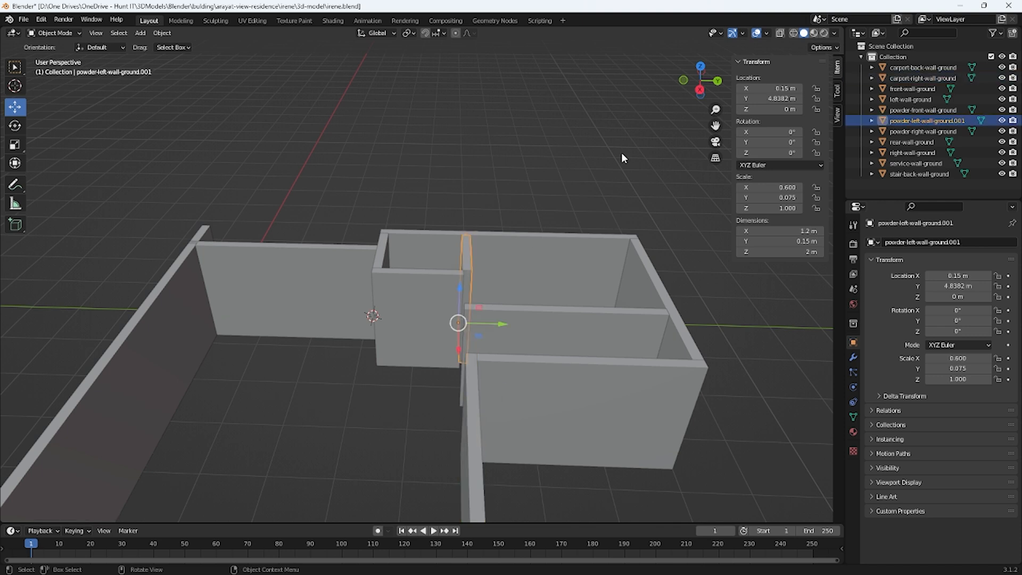
# - Try a Y location of 4.75 m for the powder-left-wall-ground.001 wall
pyautogui.click(771, 98)
pyautogui.write('4.75')
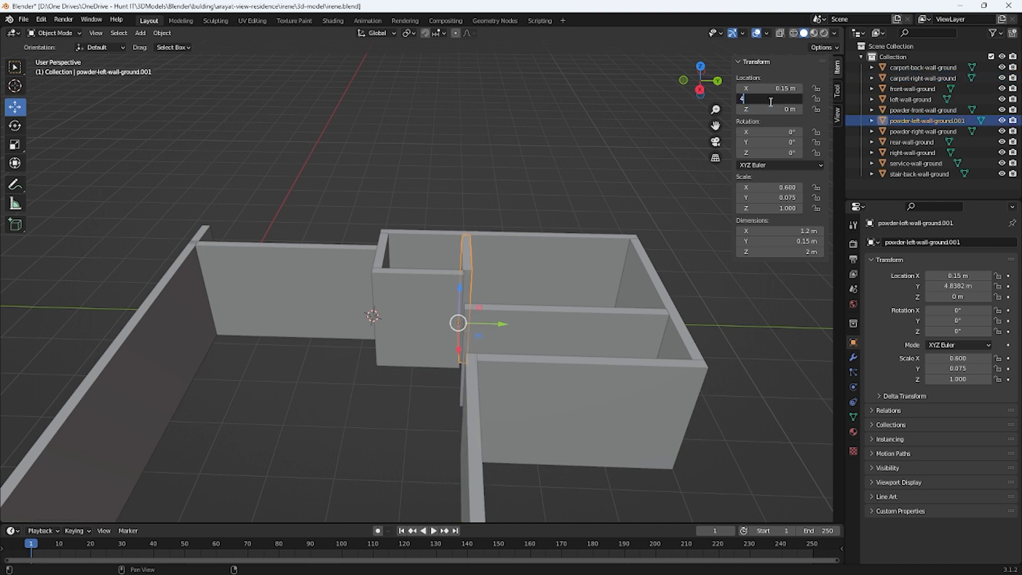
pyautogui.press('Return')
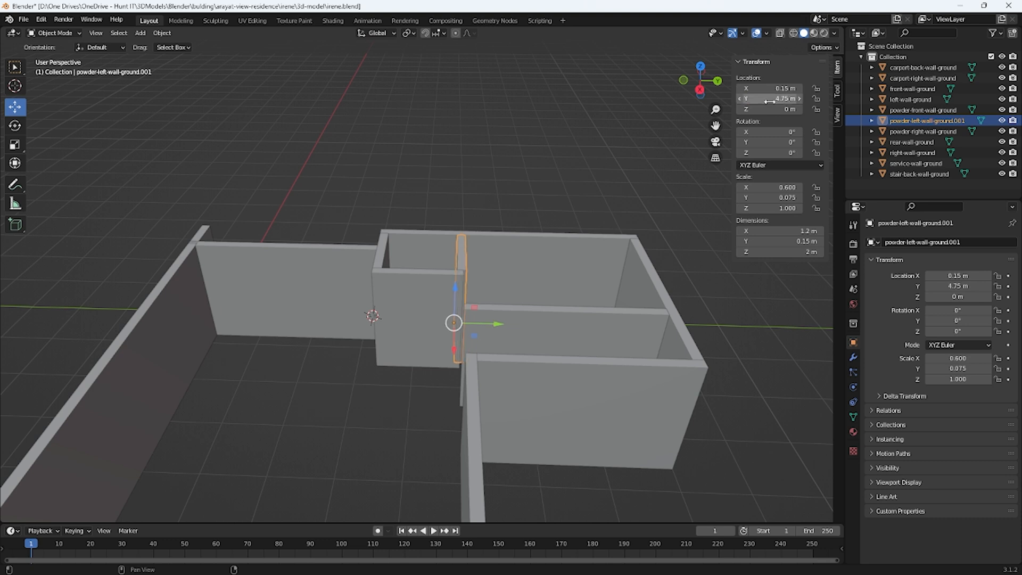
# - Set the powder-left-wall-ground.001 wall's Y location to 4.85 m
pyautogui.click(770, 99)
pyautogui.write('4.85')
pyautogui.press('Return')
pyautogui.moveTo(432, 303); pyautogui.dragTo(440, 349, button='middle')
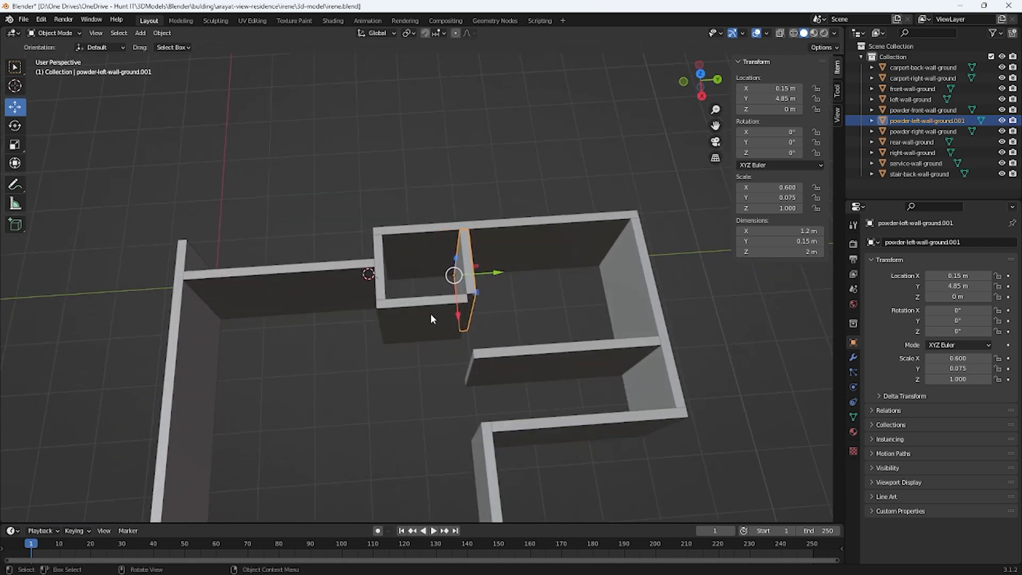
# - Move the powder-front-wall-ground wall along Y to about 3.43 m, towards the powder room's left wall
pyautogui.click(431, 319)
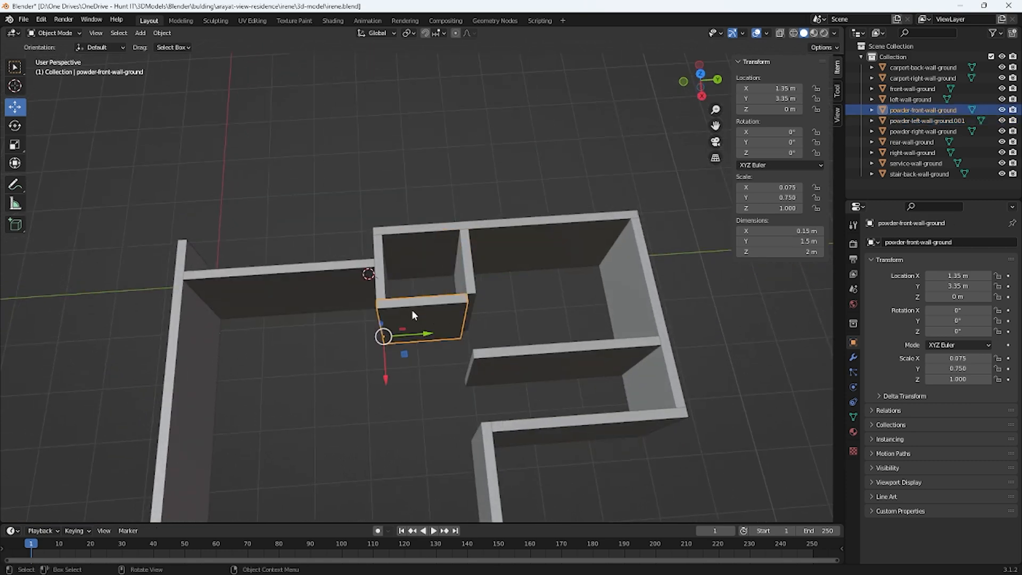
pyautogui.scroll(2, 413, 312)
pyautogui.click(360, 270)
pyautogui.click(322, 267)
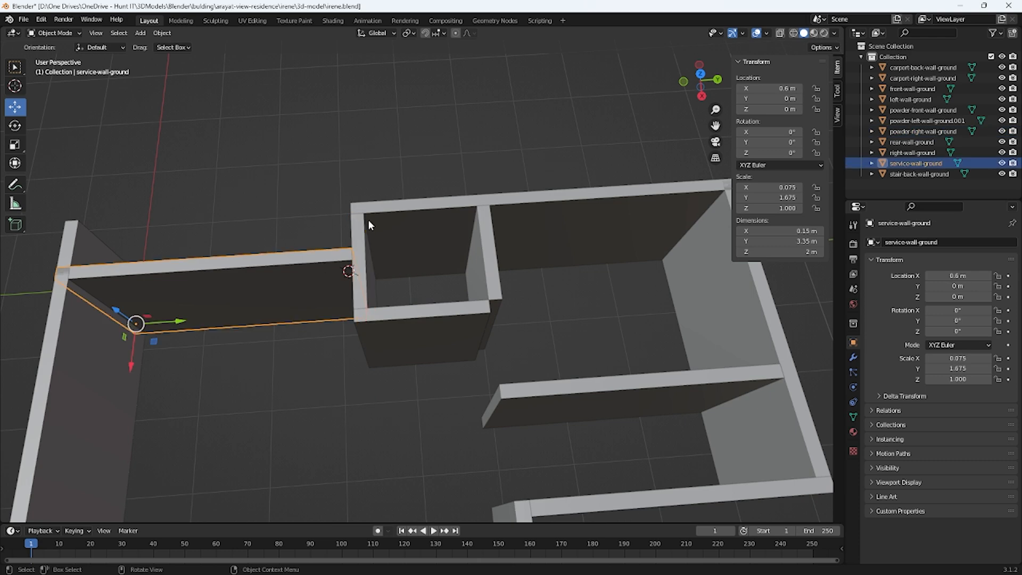
pyautogui.moveTo(478, 375); pyautogui.dragTo(460, 350, button='middle')
pyautogui.click(458, 350)
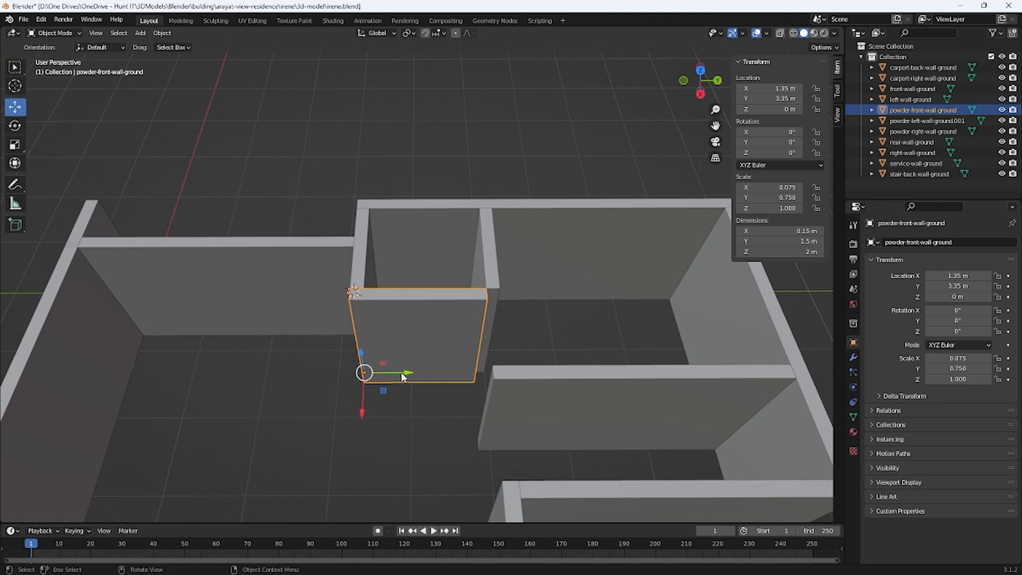
pyautogui.moveTo(408, 375); pyautogui.dragTo(414, 372)
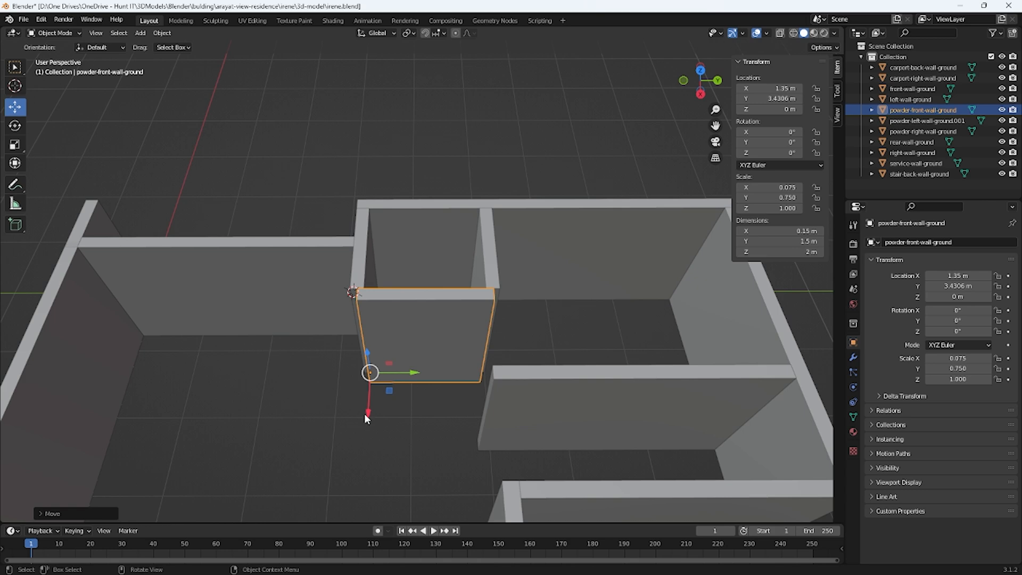
pyautogui.moveTo(365, 418)
pyautogui.mouseDown(button='middle')
pyautogui.moveTo(370, 459)
pyautogui.moveTo(368, 407)
pyautogui.mouseUp(button='middle')
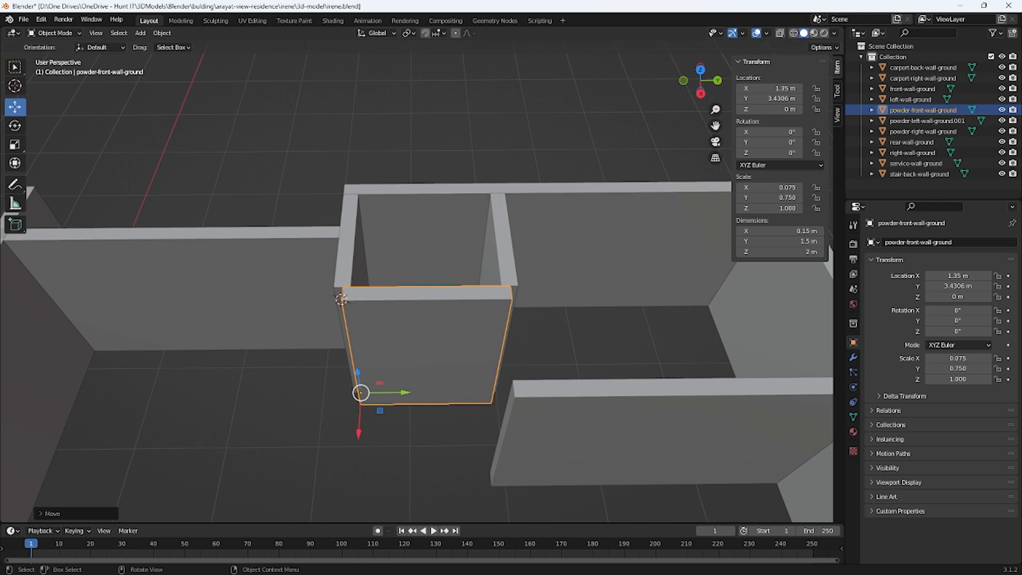
# - Try a Y location of 1.5 m for the rear-wall-ground wall and undo it
pyautogui.click(580, 229)
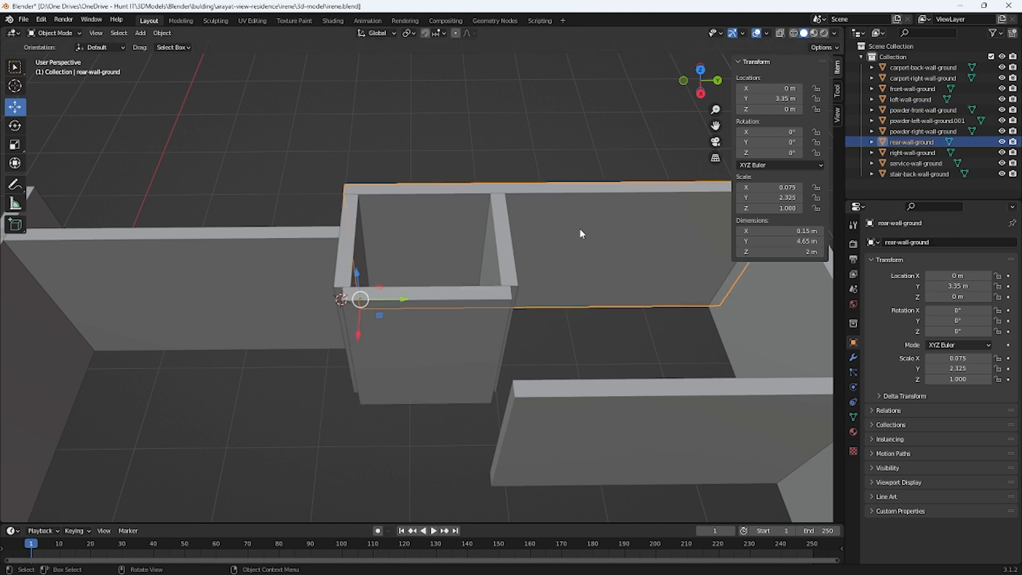
pyautogui.click(799, 102)
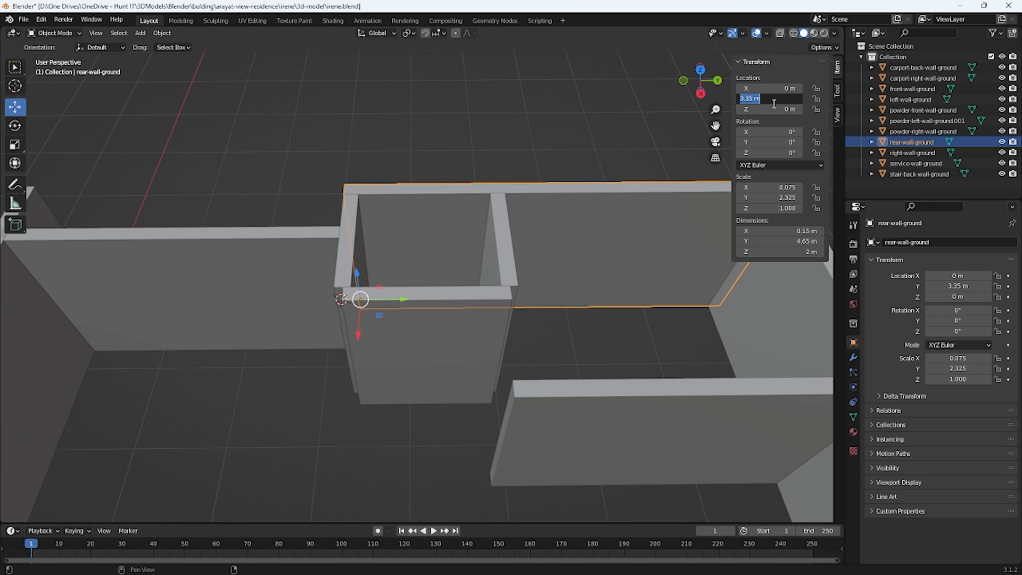
pyautogui.write('1.5')
pyautogui.press('Return')
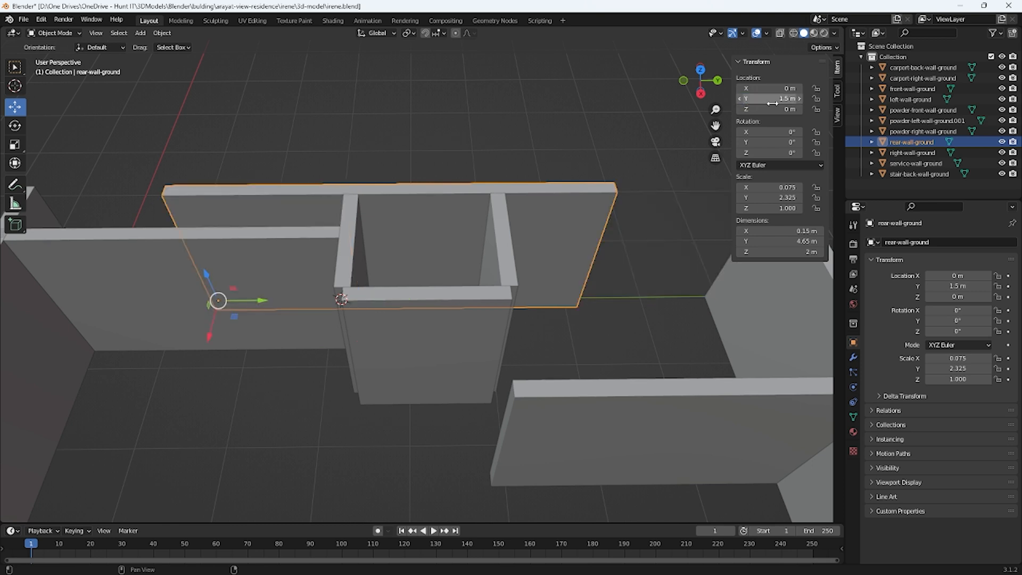
pyautogui.hotkey('ctrl', 'z')
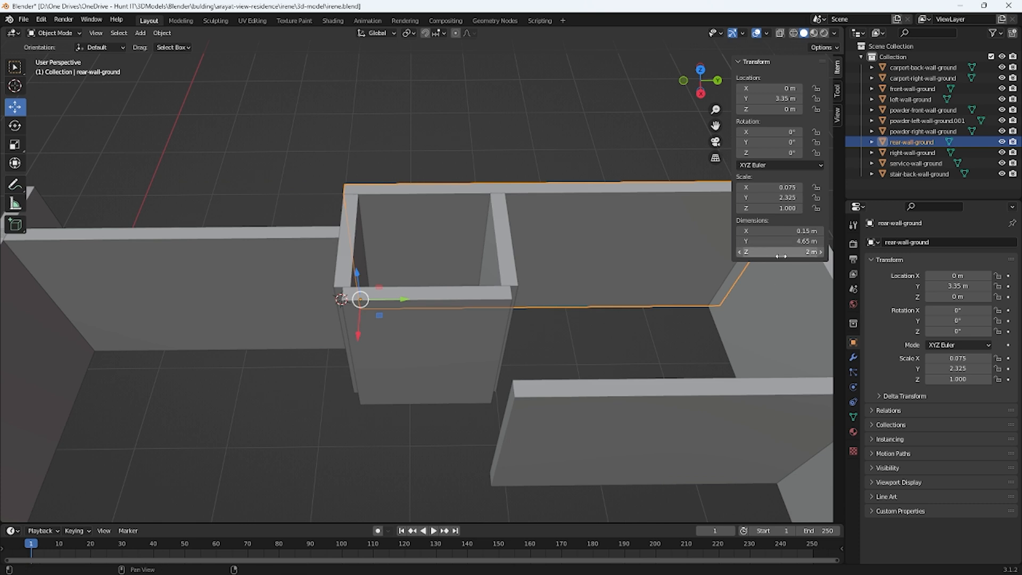
# - Try a Y dimension of 1.5 m for the rear-wall-ground wall and undo the change
pyautogui.doubleClick(783, 243)
pyautogui.write('1.5')
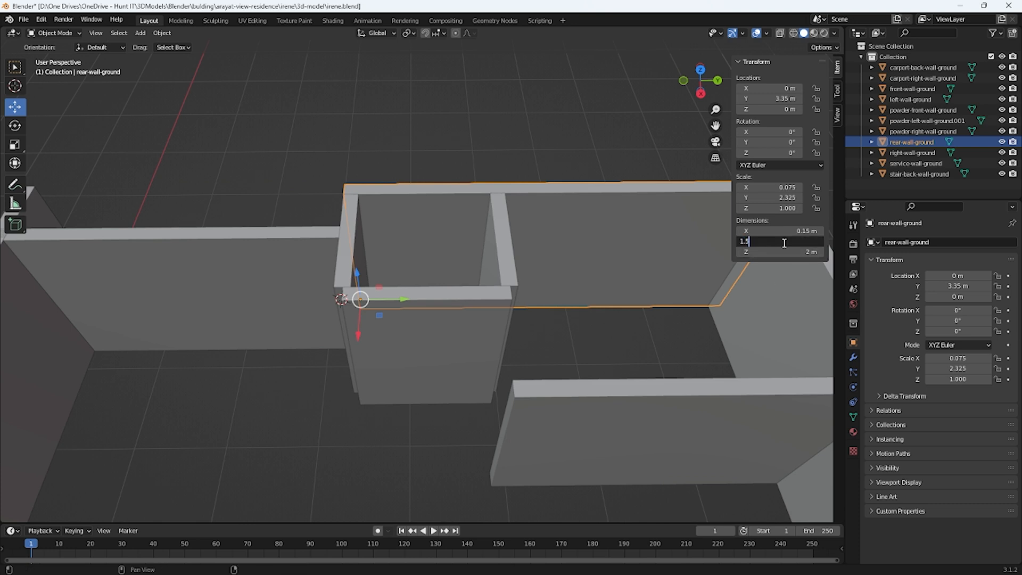
pyautogui.press('Return')
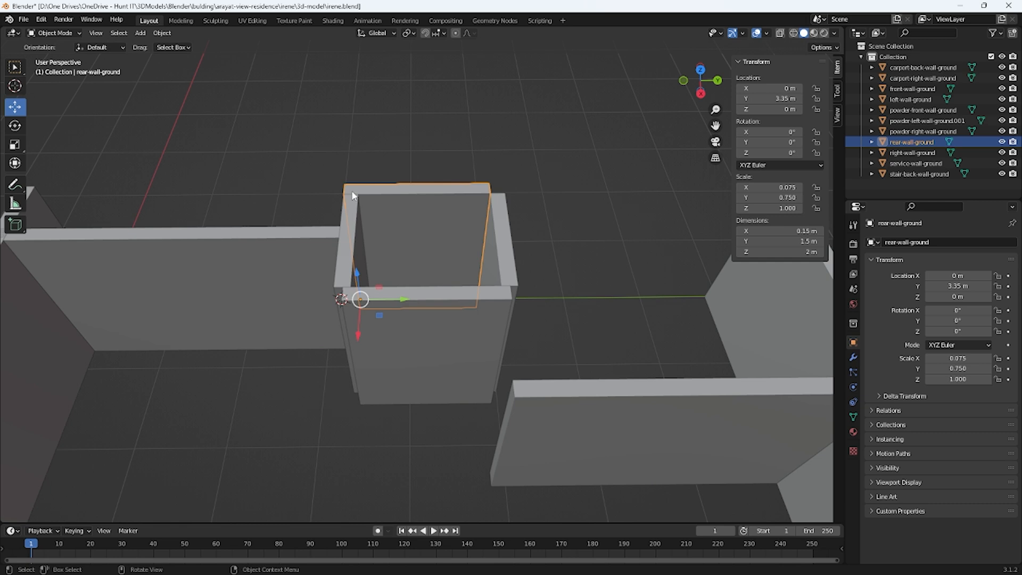
pyautogui.moveTo(534, 252); pyautogui.dragTo(554, 251, button='middle')
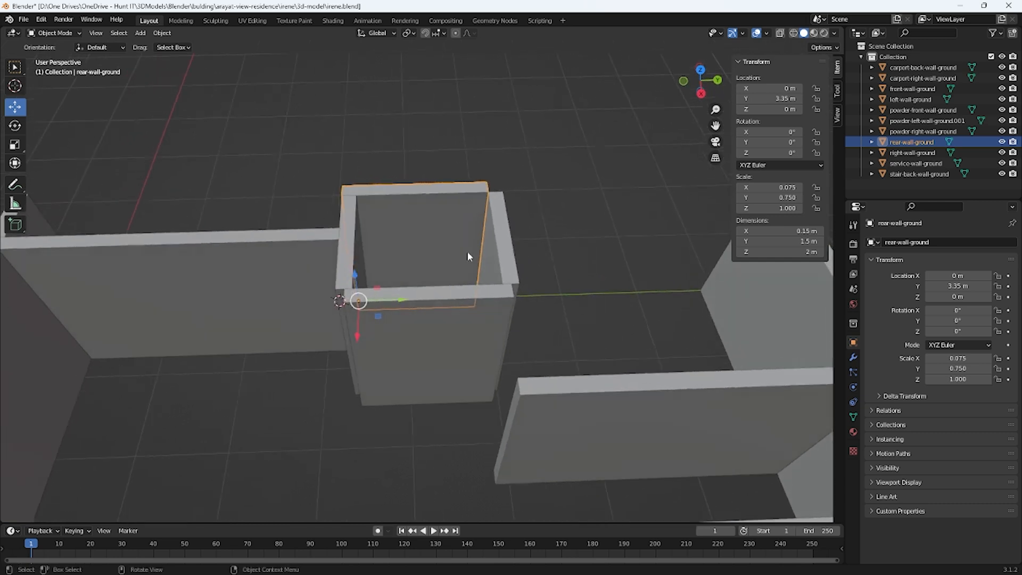
pyautogui.click(178, 261)
pyautogui.keyDown('shift'); pyautogui.moveTo(208, 352); pyautogui.dragTo(275, 340, button='middle'); pyautogui.keyUp('shift')
pyautogui.click(459, 324)
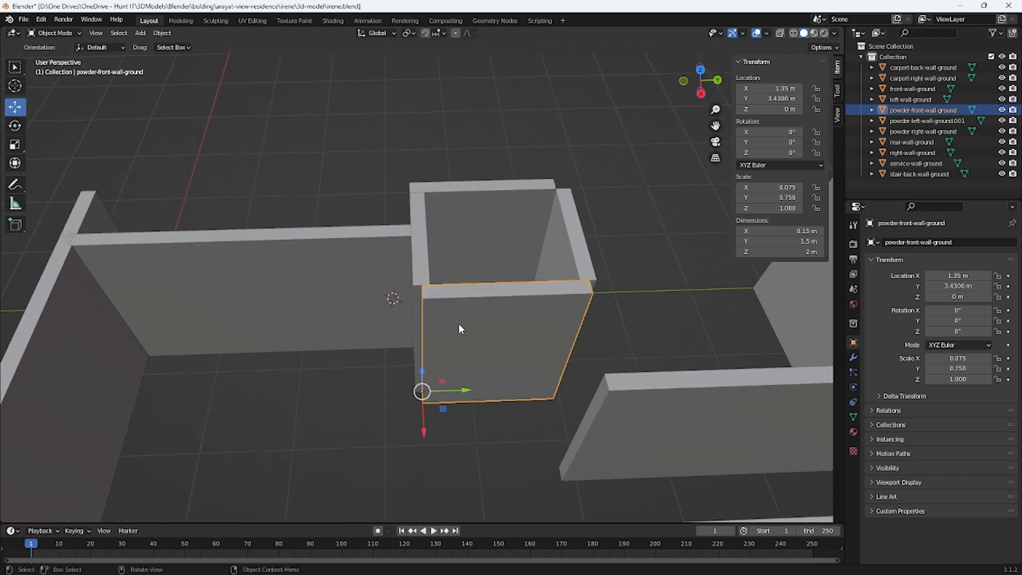
pyautogui.hotkey('ctrl', 'z')
pyautogui.click(602, 282)
pyautogui.hotkey('ctrl', 'z')
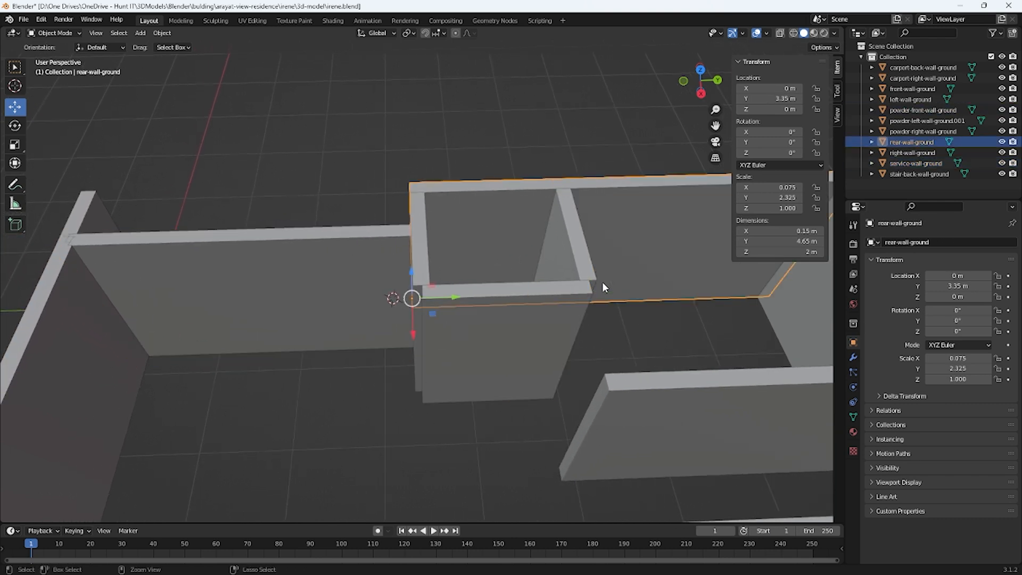
# - Move the powder-front-wall-ground wall along Y and set its Y location to exactly 3.5 m
pyautogui.click(481, 354)
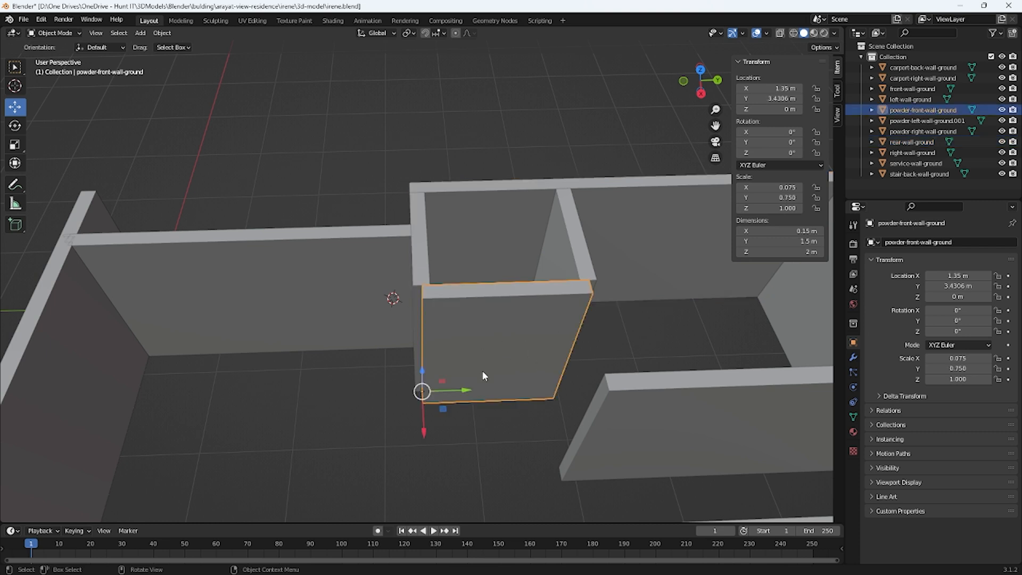
pyautogui.moveTo(463, 393); pyautogui.dragTo(469, 393)
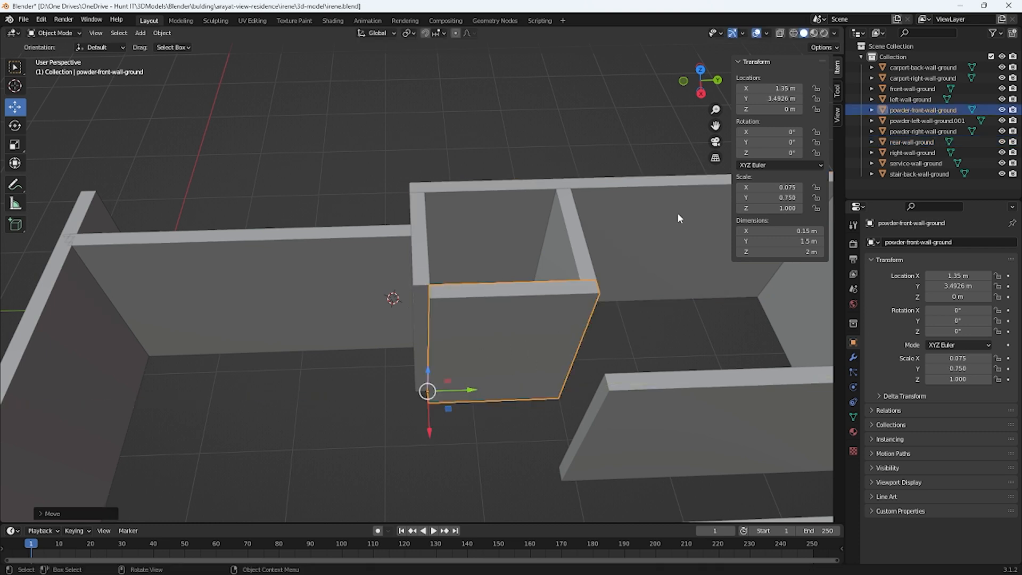
pyautogui.click(776, 98)
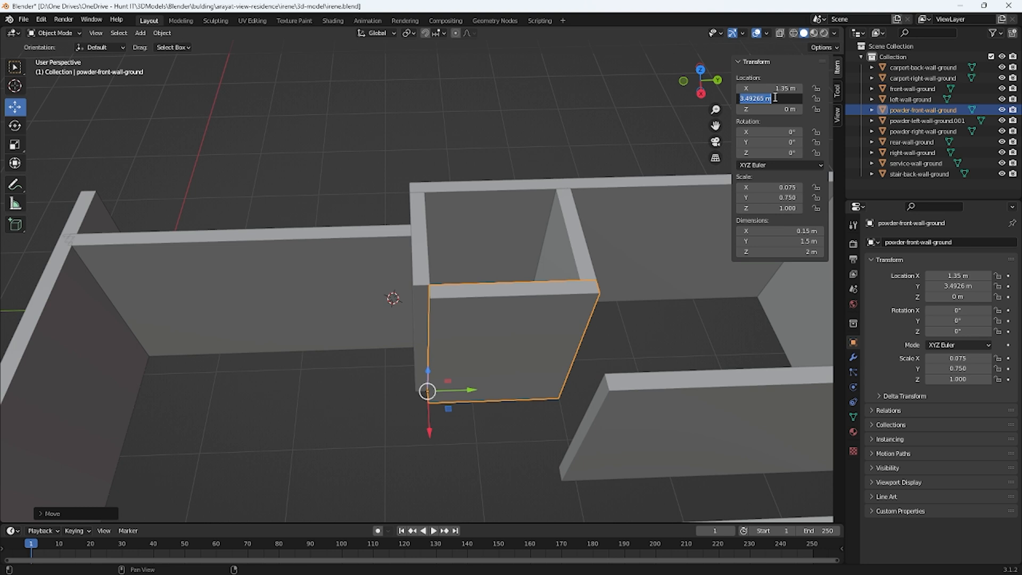
pyautogui.press('BackSpace')
pyautogui.write('3.5')
pyautogui.press('Return')
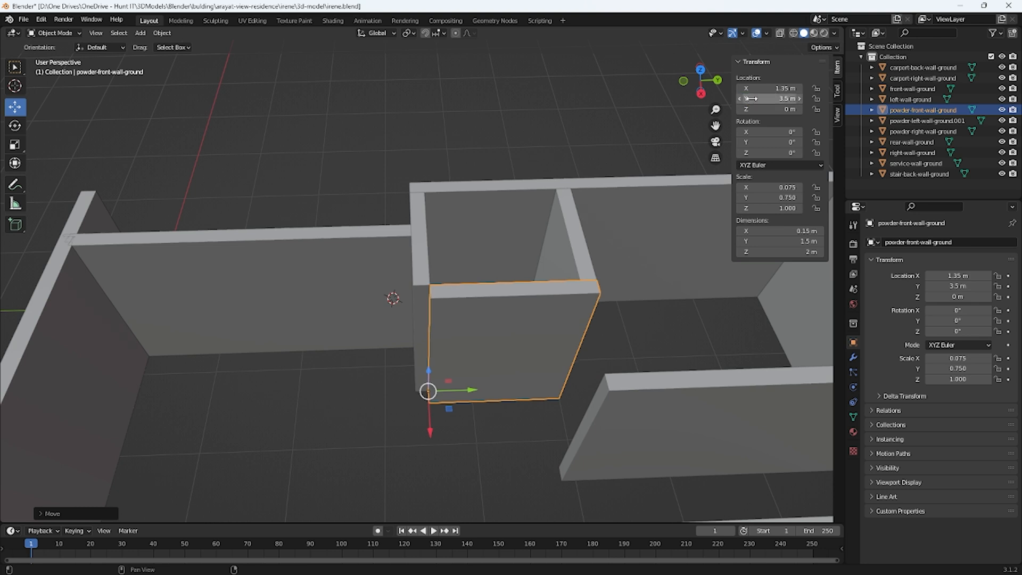
# - Examine how the powder-right-wall-ground wall meets the powder room's front wall, the rear wall and the service wall
pyautogui.click(420, 267)
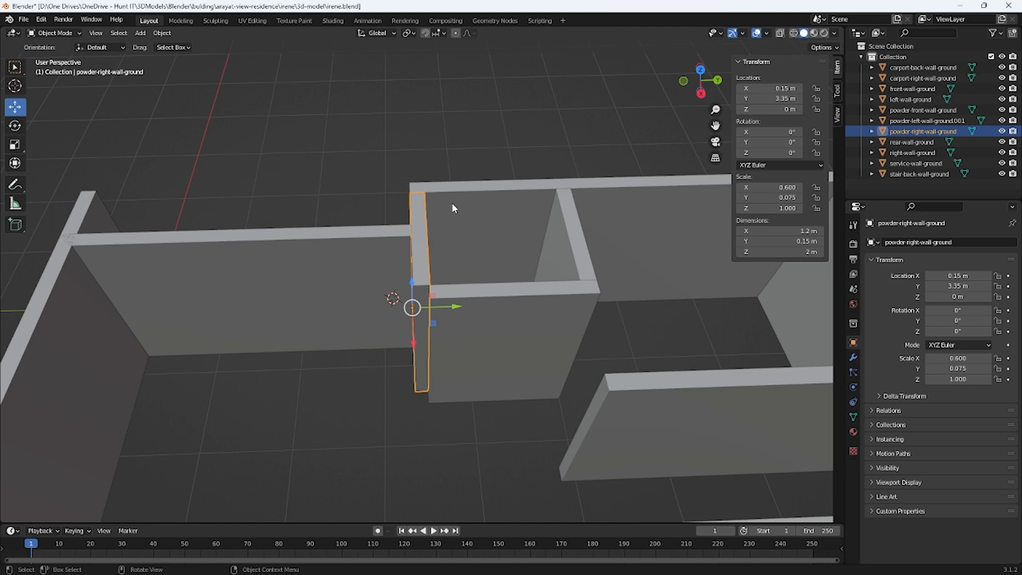
pyautogui.moveTo(452, 203); pyautogui.dragTo(457, 211, button='middle')
pyautogui.scroll(1, 518, 271)
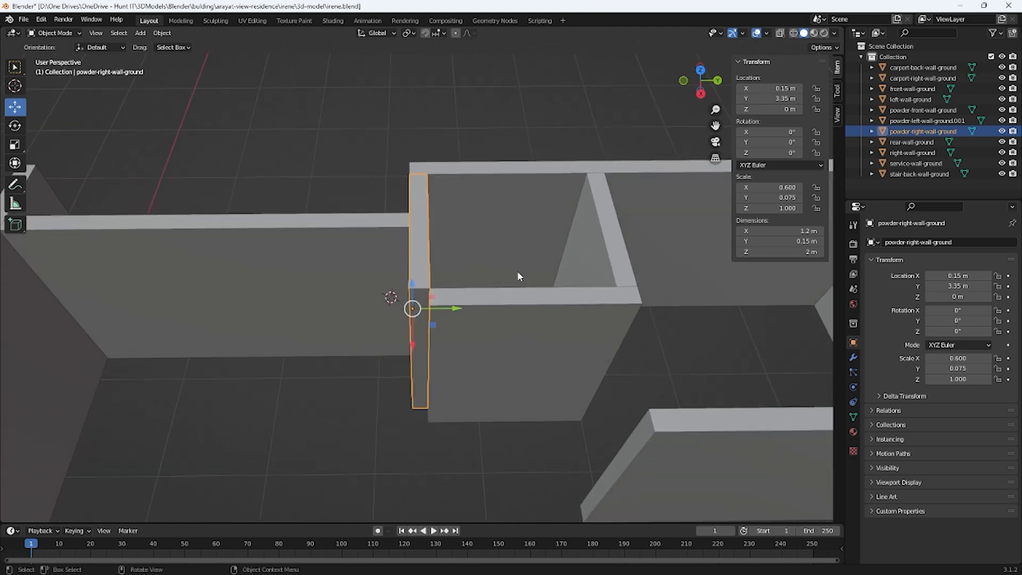
pyautogui.scroll(-3, 567, 298)
pyautogui.moveTo(598, 325); pyautogui.dragTo(551, 308, button='middle')
pyautogui.moveTo(606, 347); pyautogui.dragTo(570, 372, button='middle')
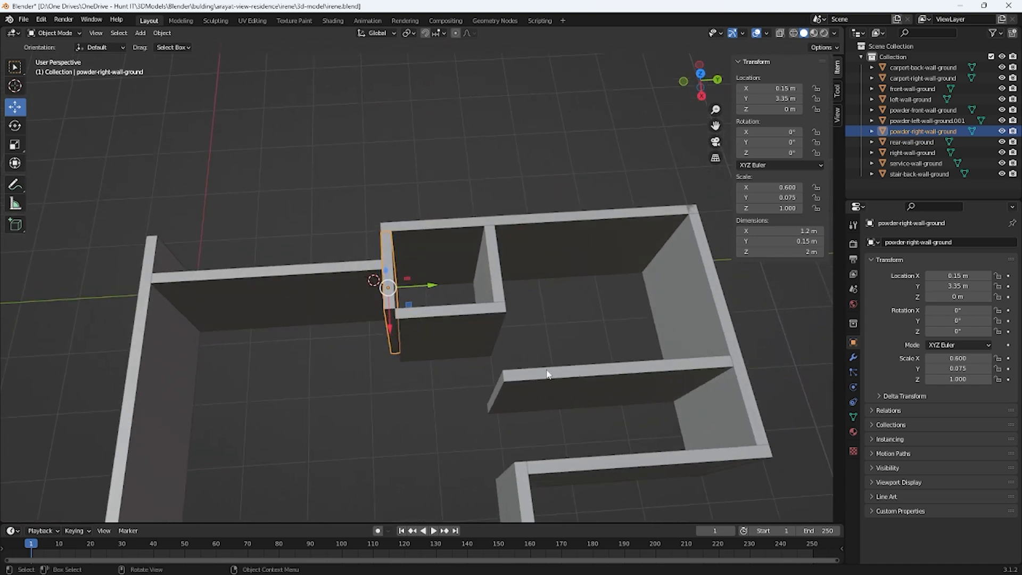
pyautogui.moveTo(384, 305); pyautogui.dragTo(373, 300, button='middle')
# - Try a thickness of 0.3 m along X for the service-wall-ground wall and undo it
pyautogui.click(314, 300)
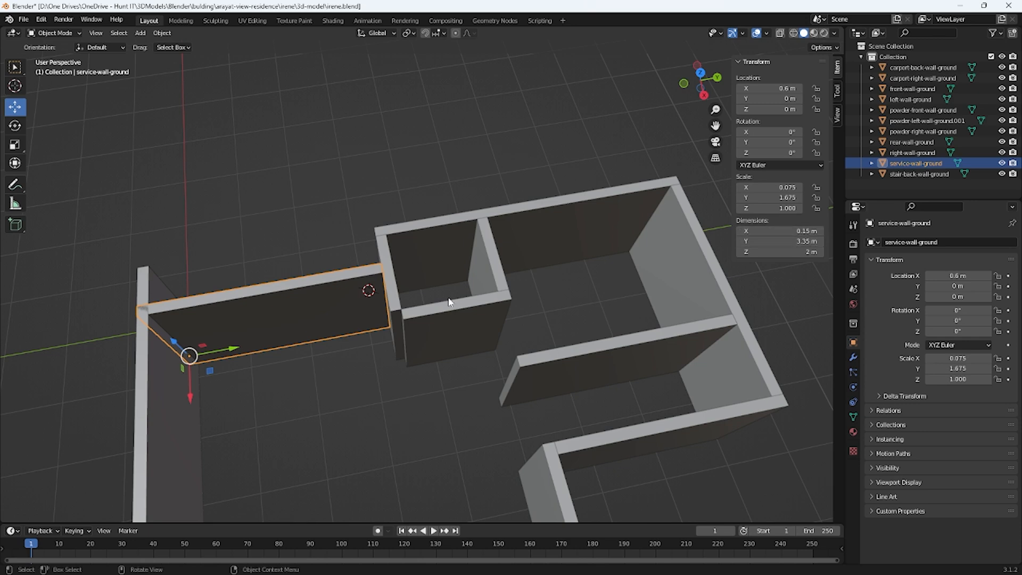
pyautogui.moveTo(540, 287); pyautogui.dragTo(346, 298, button='middle')
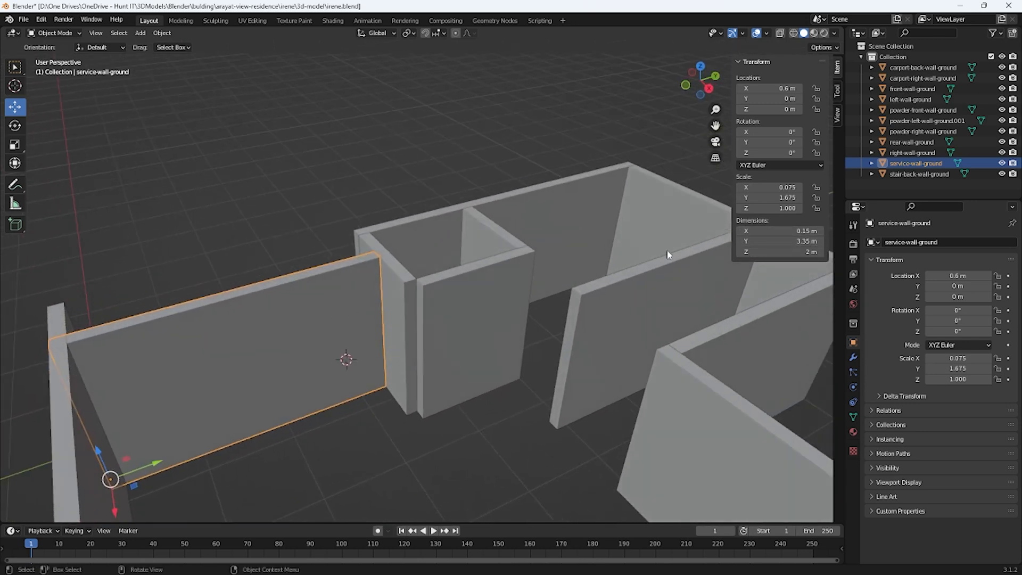
pyautogui.click(776, 233)
pyautogui.write('0.3')
pyautogui.press('Return')
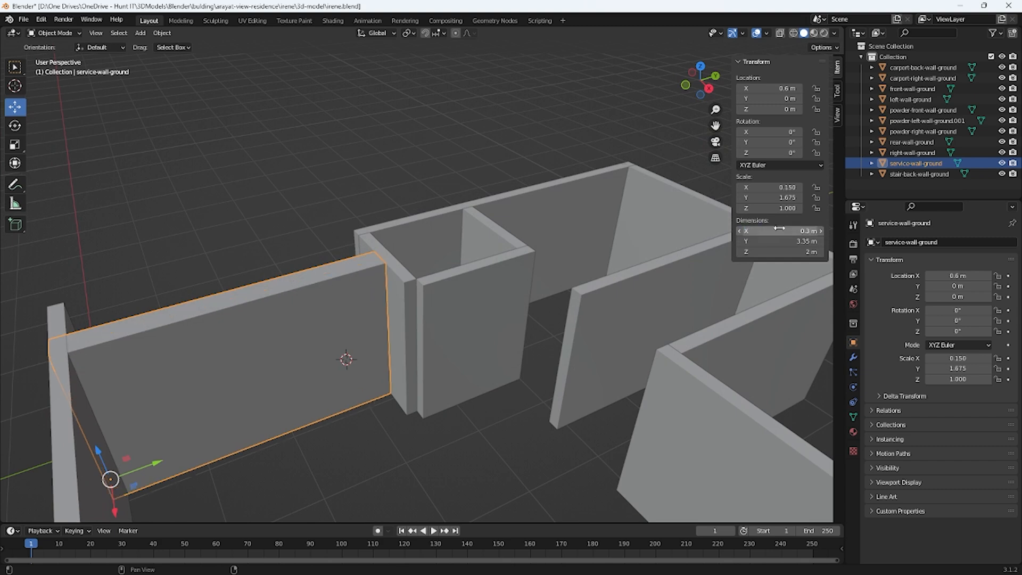
pyautogui.hotkey('ctrl', 'z')
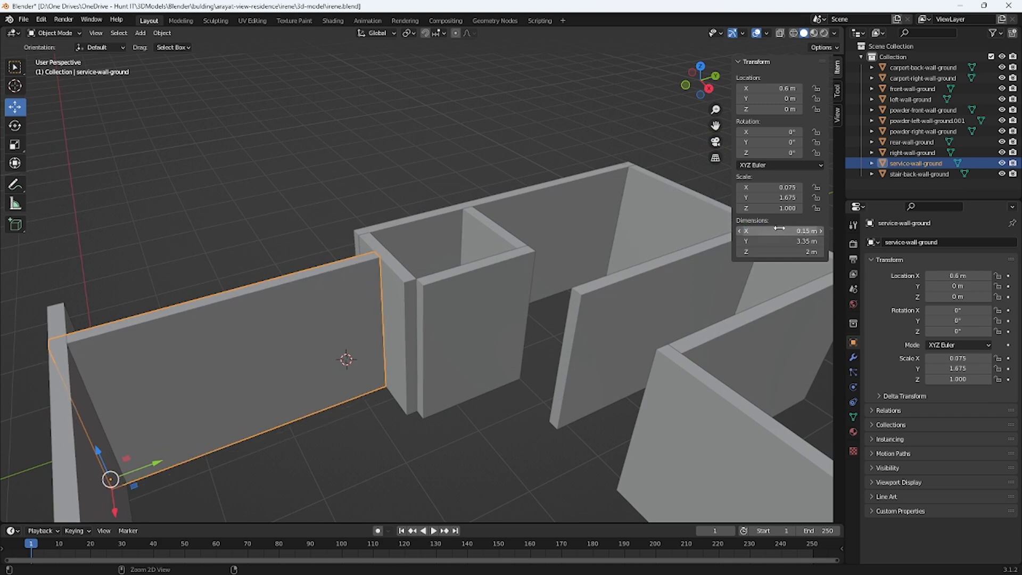
# - Lengthen the service-wall-ground wall to 3.45 m along Y and set its Y location to 0.15 m
pyautogui.click(821, 241)
pyautogui.click(821, 241)
pyautogui.click(821, 242)
pyautogui.hotkey('ctrl', 'z')
pyautogui.hotkey('ctrl', 'z')
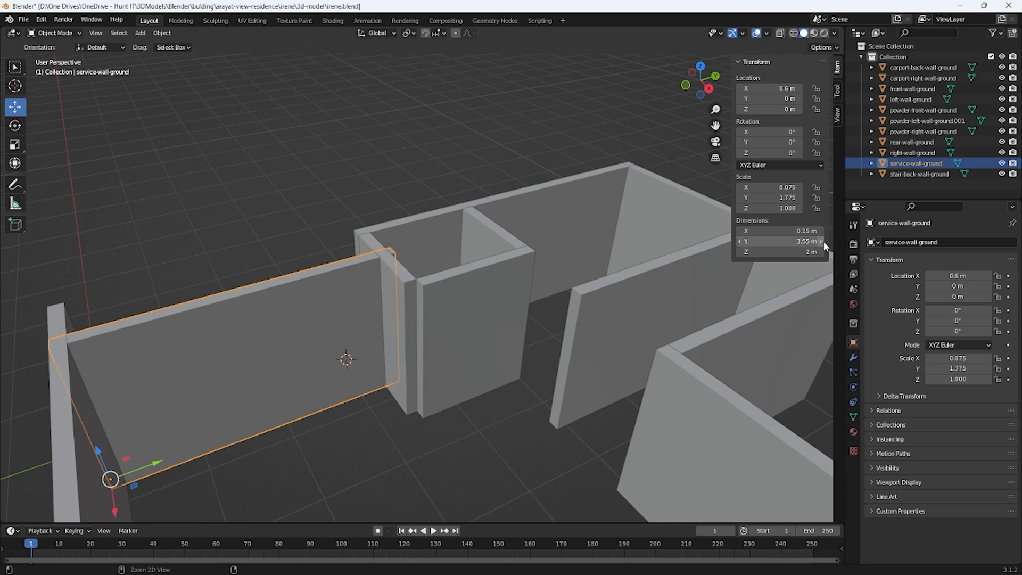
pyautogui.click(783, 100)
pyautogui.write('0.15')
pyautogui.press('Return')
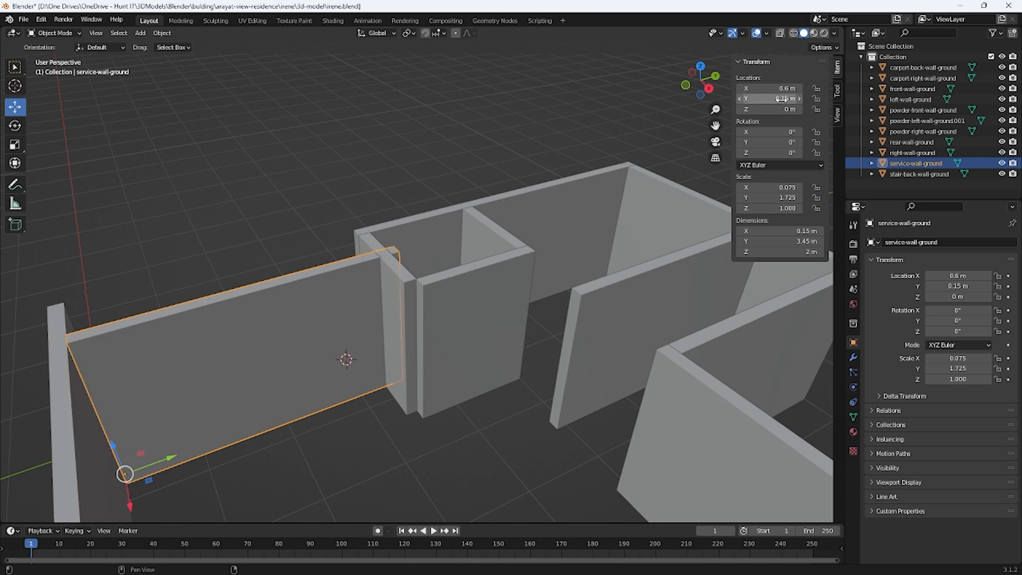
# - Move the powder-right-wall-ground wall along Y to about 3.51 m, in line with the front wall's end
pyautogui.moveTo(479, 240); pyautogui.dragTo(449, 325, button='middle')
pyautogui.click(384, 300)
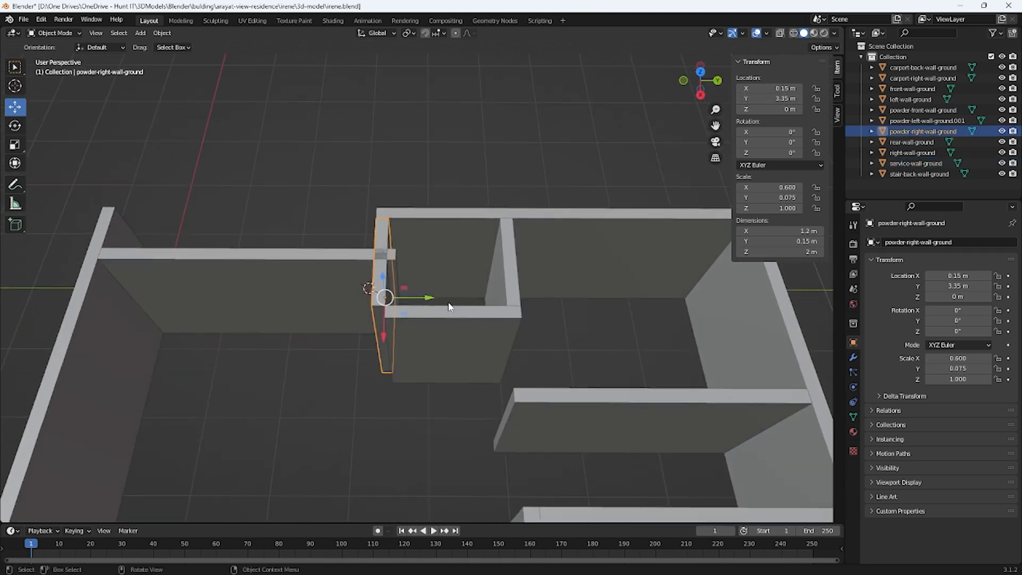
pyautogui.moveTo(430, 298); pyautogui.dragTo(438, 294)
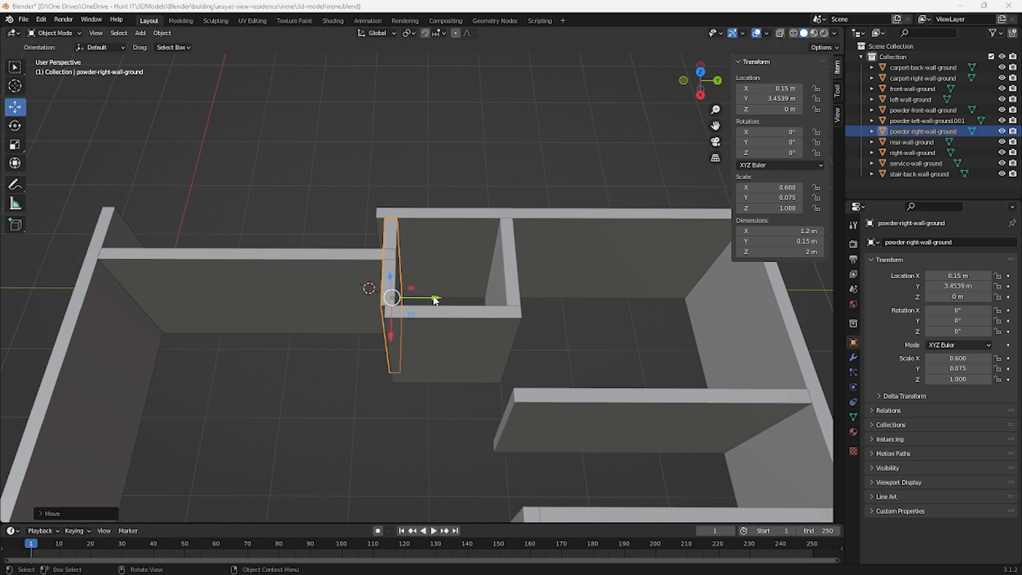
pyautogui.moveTo(434, 300); pyautogui.dragTo(440, 297)
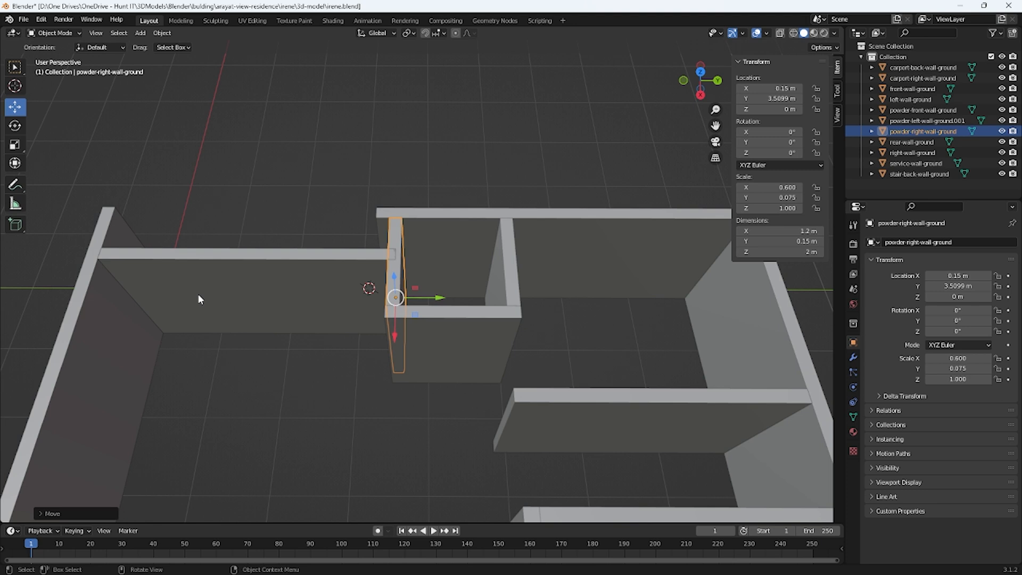
# - Set the service-wall-ground wall's length along Y to 3.35 m
pyautogui.click(273, 301)
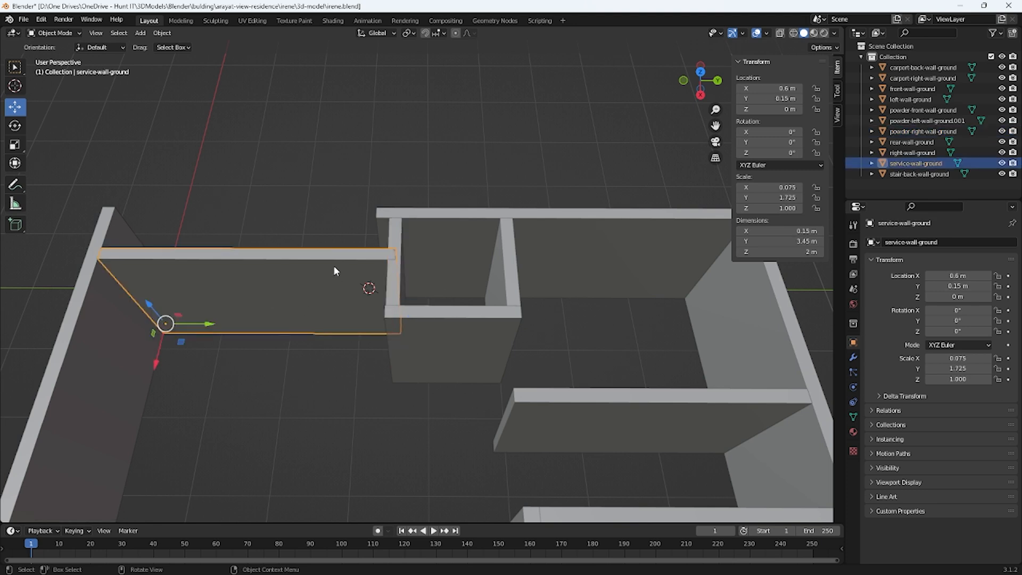
pyautogui.click(785, 241)
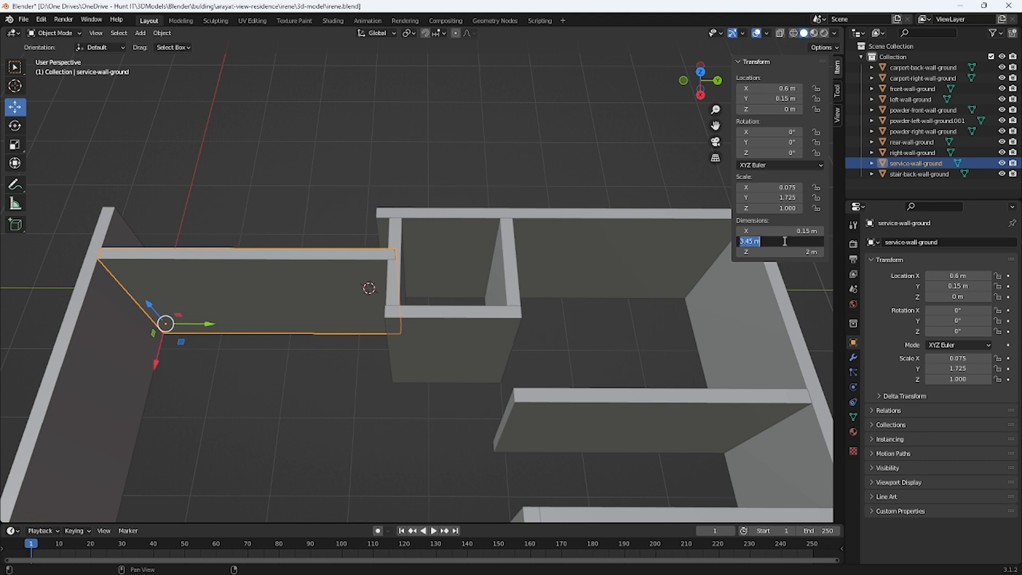
pyautogui.press('BackSpace')
pyautogui.write('3.35')
pyautogui.press('Return')
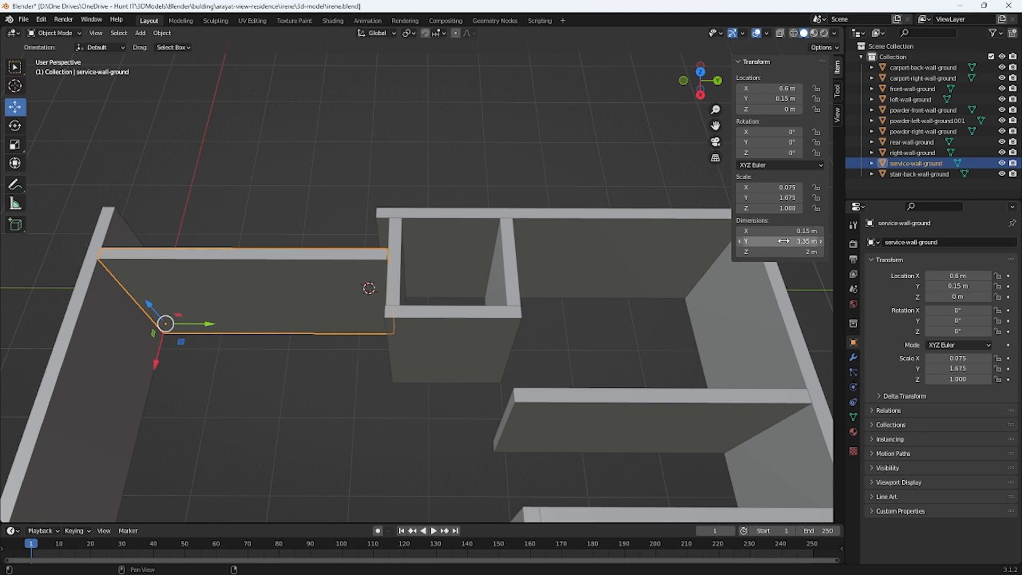
# - Set the powder-right-wall-ground wall's Y location to exactly 3.5 m
pyautogui.click(399, 284)
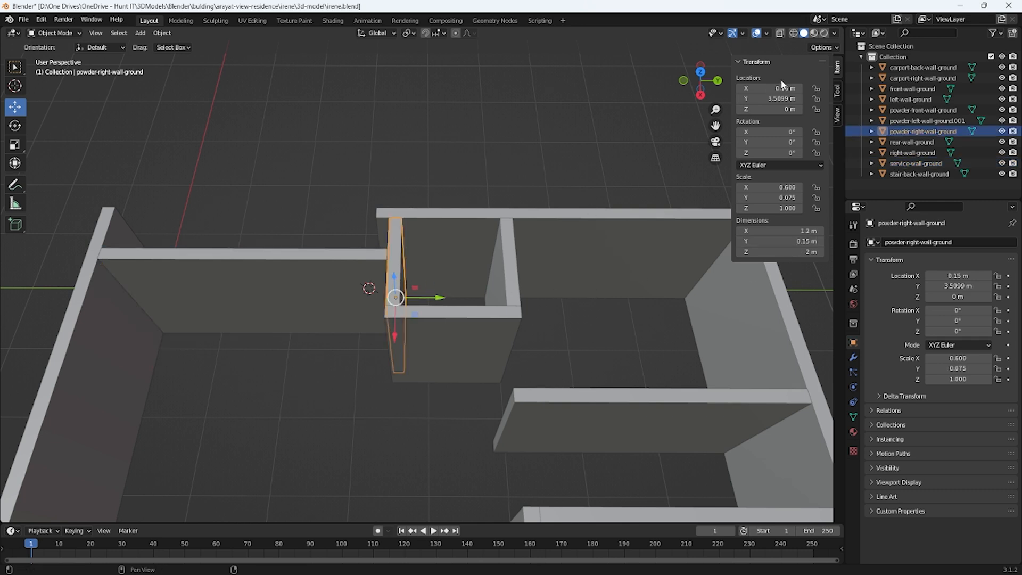
pyautogui.click(773, 100)
pyautogui.write('3.5')
pyautogui.press('Return')
# - Shorten the rear-wall-ground wall to 4.5 m along Y
pyautogui.click(430, 249)
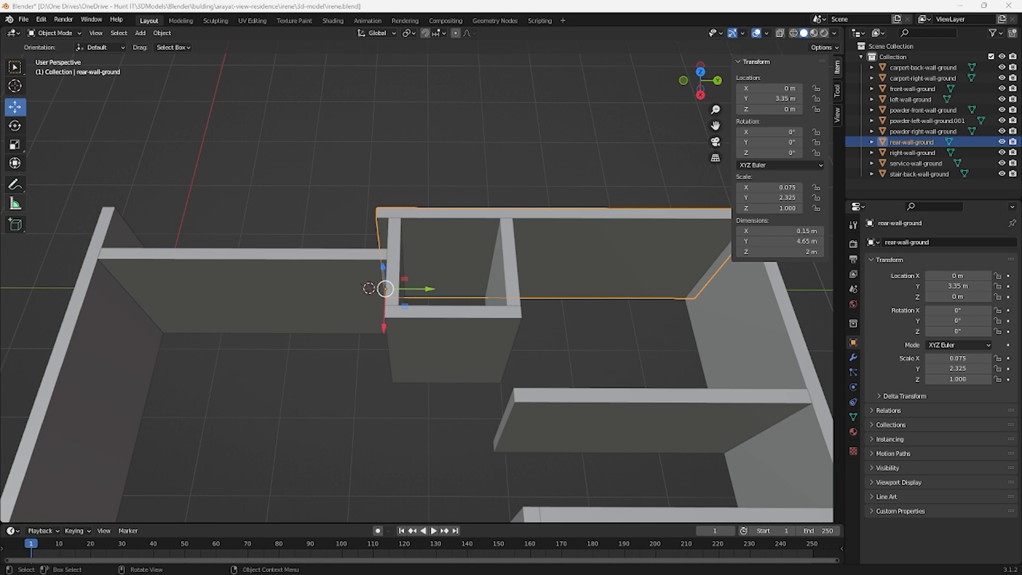
pyautogui.click(786, 241)
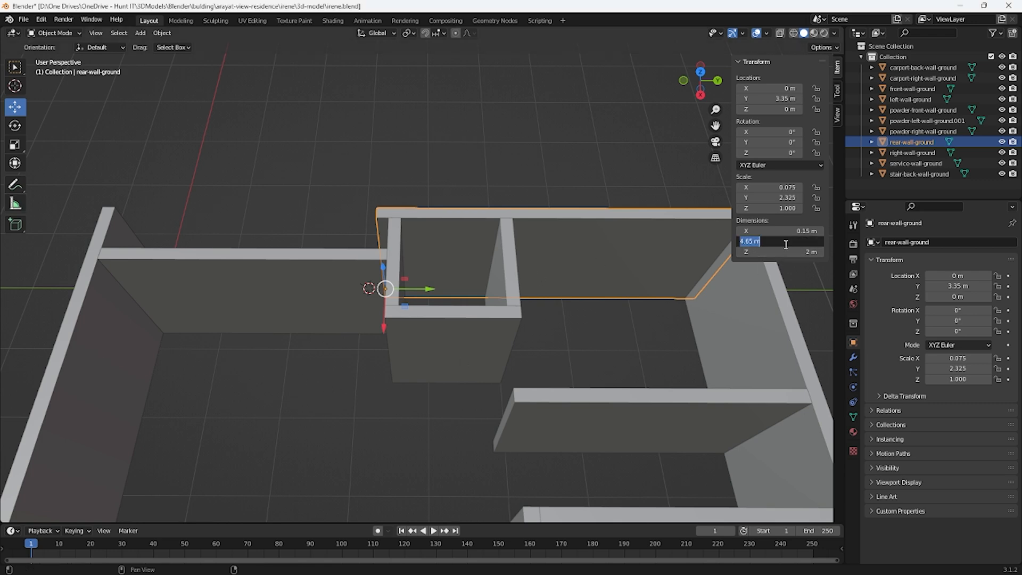
pyautogui.write('4.5')
pyautogui.press('Return')
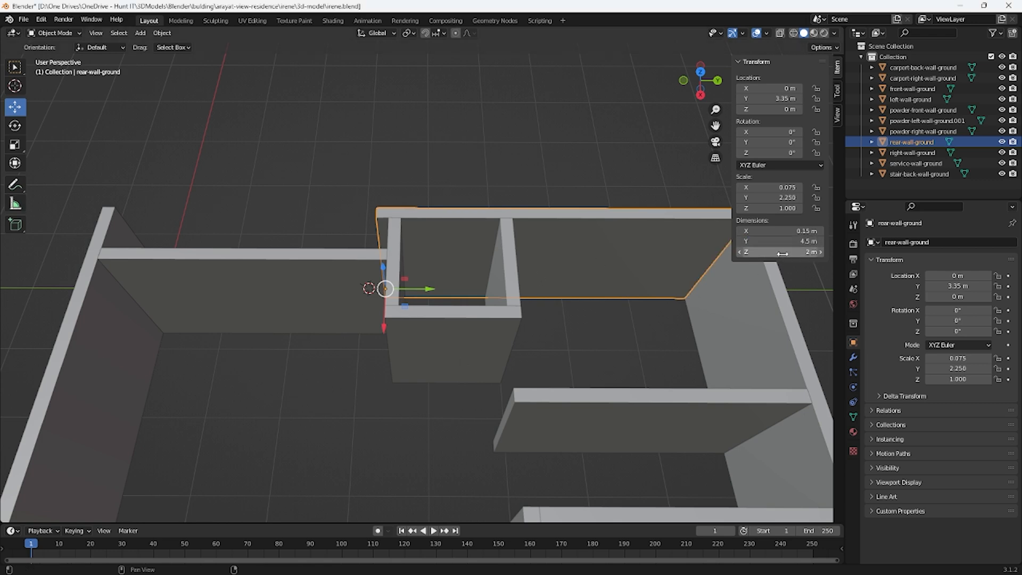
# - Move the rear-wall-ground wall along Y in line with the powder room's right side, setting its Y location to 3.5 m
pyautogui.moveTo(430, 289); pyautogui.dragTo(445, 289)
pyautogui.moveTo(555, 307); pyautogui.dragTo(555, 331, button='middle')
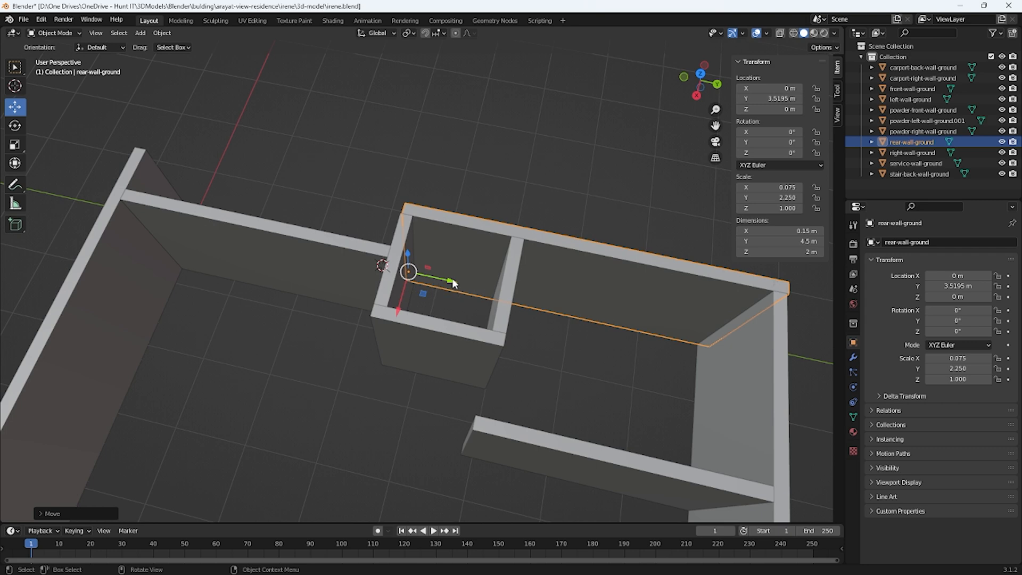
pyautogui.moveTo(452, 278); pyautogui.dragTo(449, 279)
pyautogui.doubleClick(767, 98)
pyautogui.write('3.5')
pyautogui.press('Return')
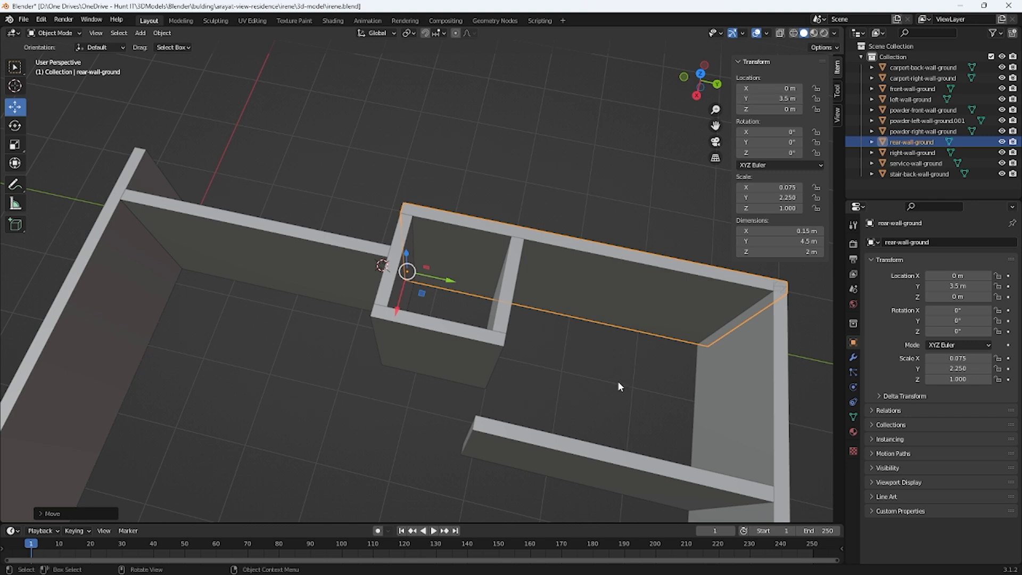
# - Check the locations and dimensions of the powder room's left, right and front walls and how their corners meet
pyautogui.click(601, 401)
pyautogui.moveTo(600, 402); pyautogui.dragTo(448, 336, button='middle')
pyautogui.click(494, 274)
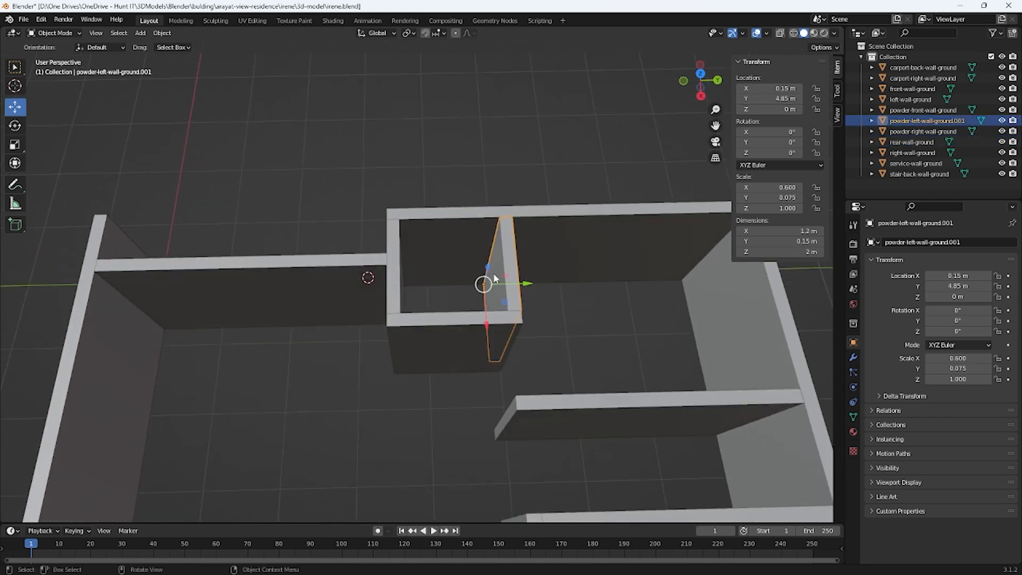
pyautogui.click(400, 285)
pyautogui.click(448, 334)
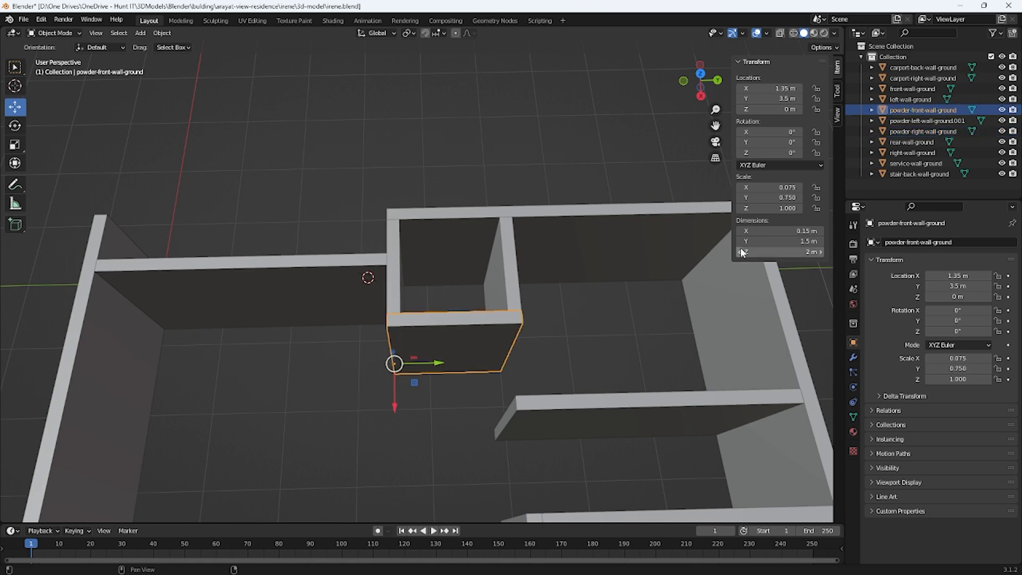
pyautogui.moveTo(663, 365)
pyautogui.mouseDown(button='middle')
pyautogui.moveTo(677, 348)
pyautogui.moveTo(687, 395)
pyautogui.moveTo(659, 362)
pyautogui.mouseUp(button='middle')
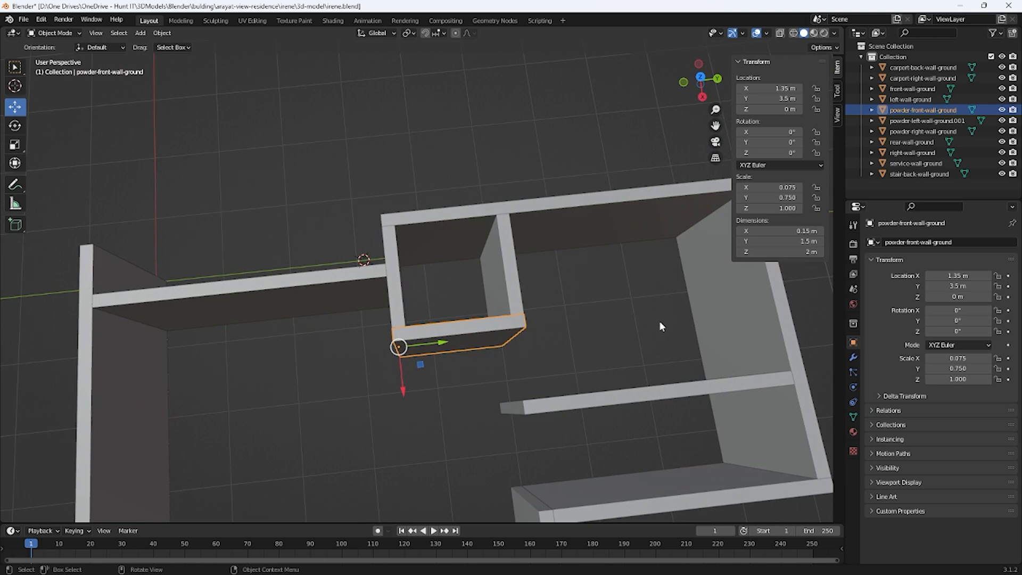
pyautogui.moveTo(678, 324); pyautogui.dragTo(677, 281, button='middle')
pyautogui.scroll(-5, 676, 281)
pyautogui.moveTo(604, 308); pyautogui.dragTo(471, 277, button='middle')
# - Extend the powder room's left wall to 2.2 m along X so that it reaches the stair back wall's end
pyautogui.click(465, 269)
pyautogui.scroll(3, 526, 309)
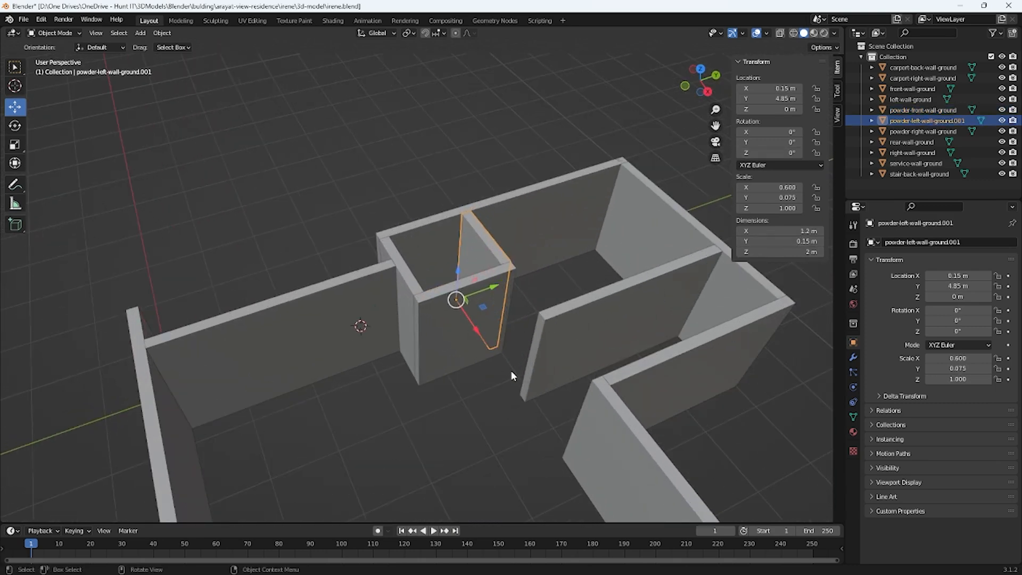
pyautogui.click(782, 230)
pyautogui.write('2.2')
pyautogui.press('Return')
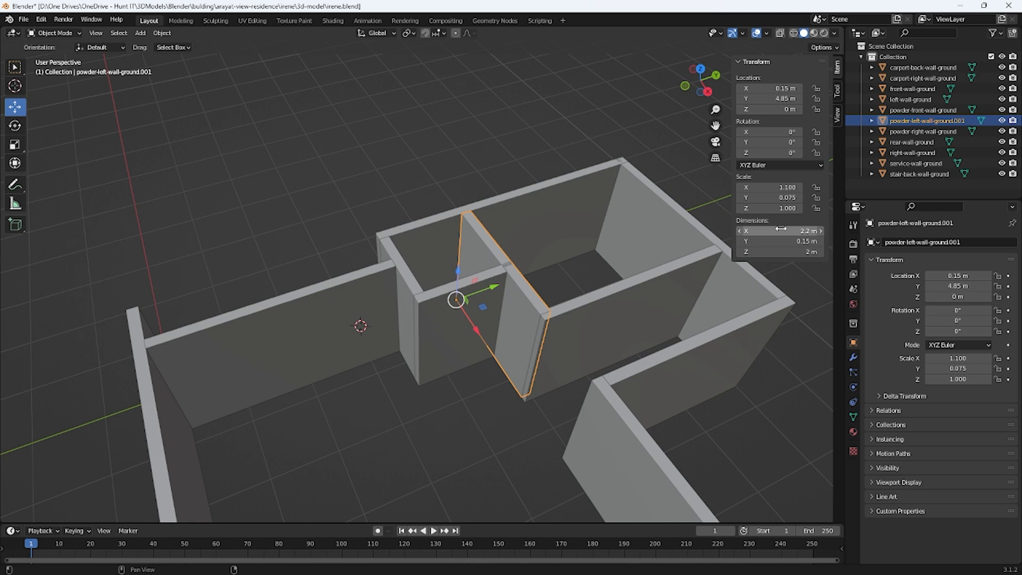
# - Examine the junction of the powder room's left wall with the stair back wall and the overall ground-floor wall layout
pyautogui.click(732, 436)
pyautogui.moveTo(707, 424); pyautogui.dragTo(713, 389, button='middle')
pyautogui.moveTo(560, 292); pyautogui.dragTo(516, 280, button='middle')
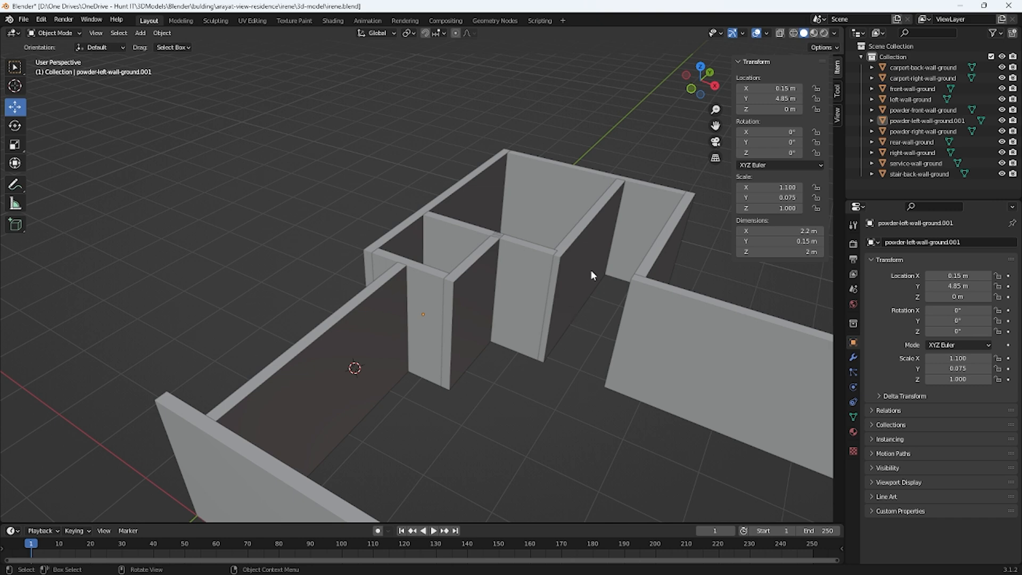
pyautogui.moveTo(670, 315); pyautogui.dragTo(479, 384, button='middle')
pyautogui.scroll(-3, 599, 345)
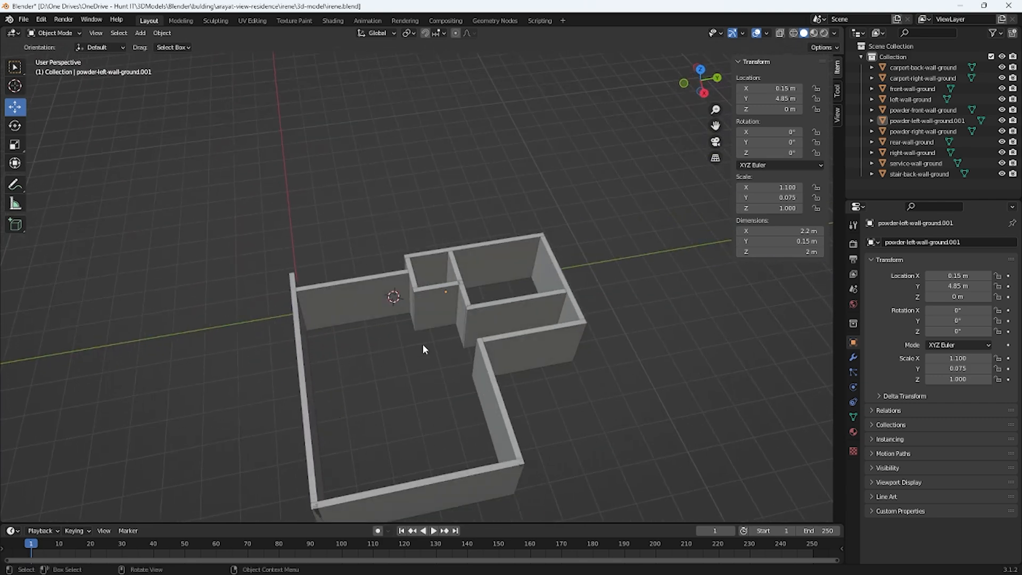
pyautogui.scroll(4, 468, 402)
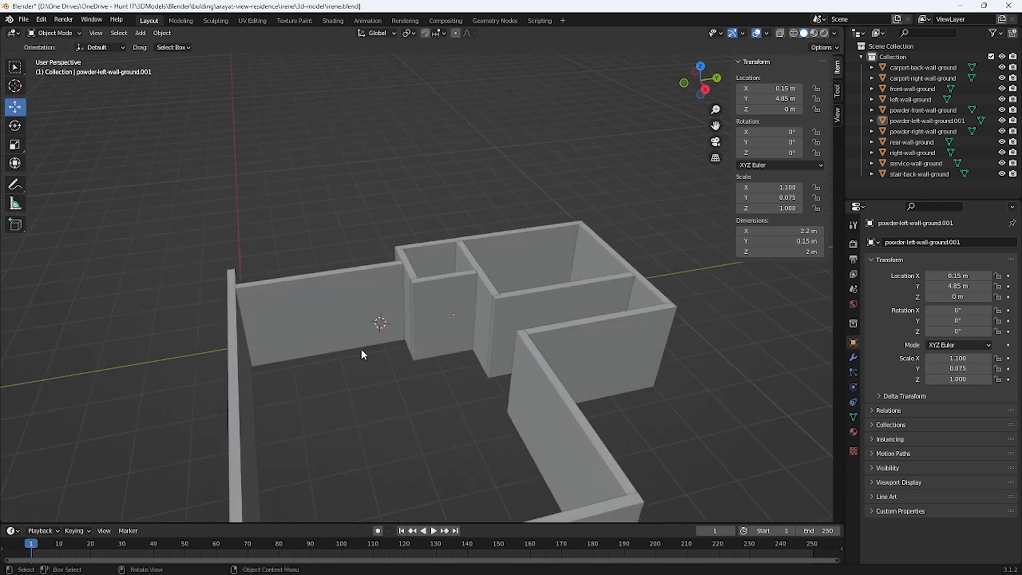
pyautogui.moveTo(426, 399); pyautogui.dragTo(493, 436, button='middle')
pyautogui.moveTo(550, 207); pyautogui.dragTo(540, 279, button='middle')
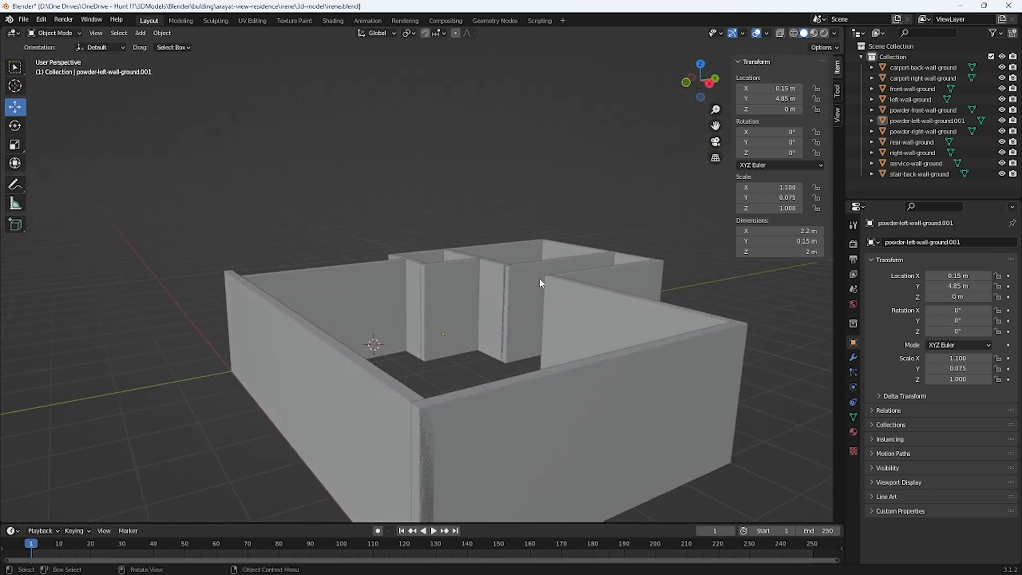
pyautogui.moveTo(538, 280); pyautogui.dragTo(552, 387, button='middle')
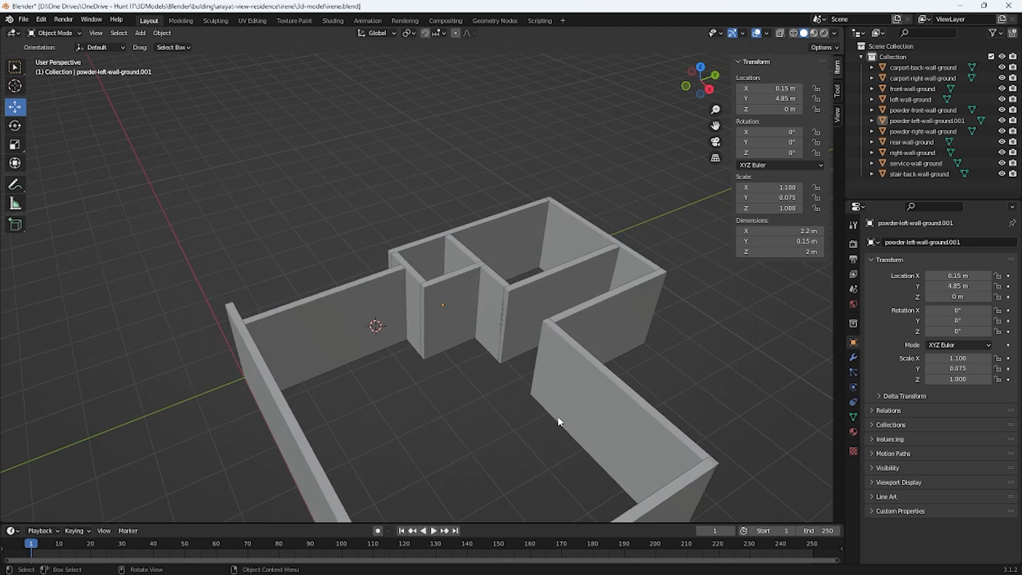
pyautogui.scroll(-5, 552, 435)
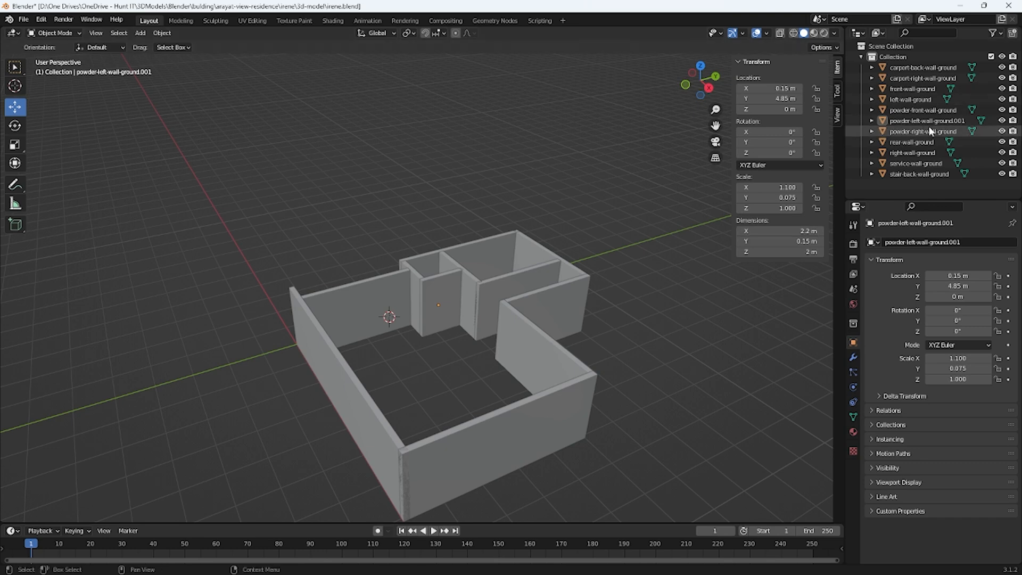
# - Rename the powder-left-wall-ground.001 object as powder-left-wall-ground
pyautogui.click(466, 285)
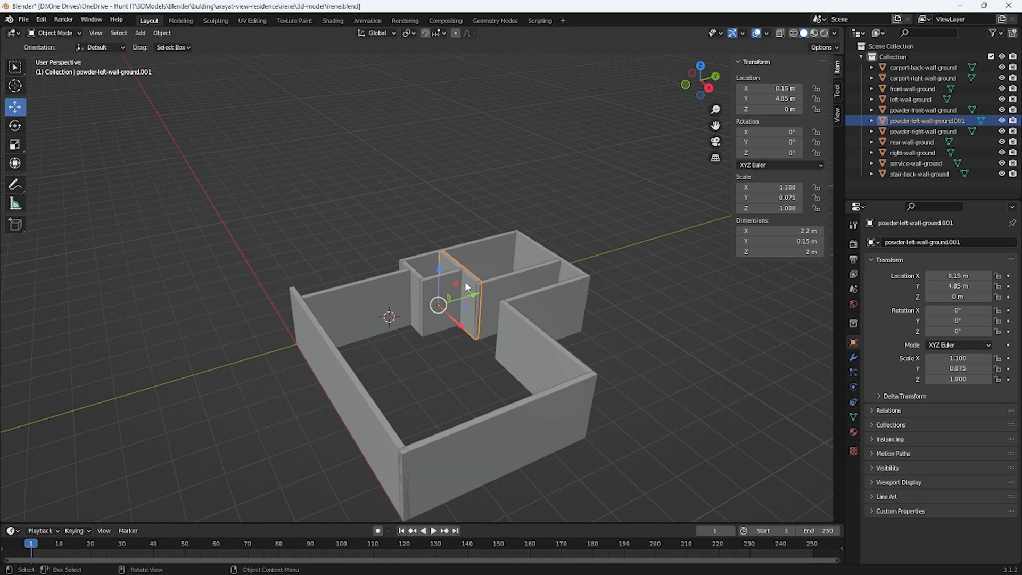
pyautogui.doubleClick(967, 121)
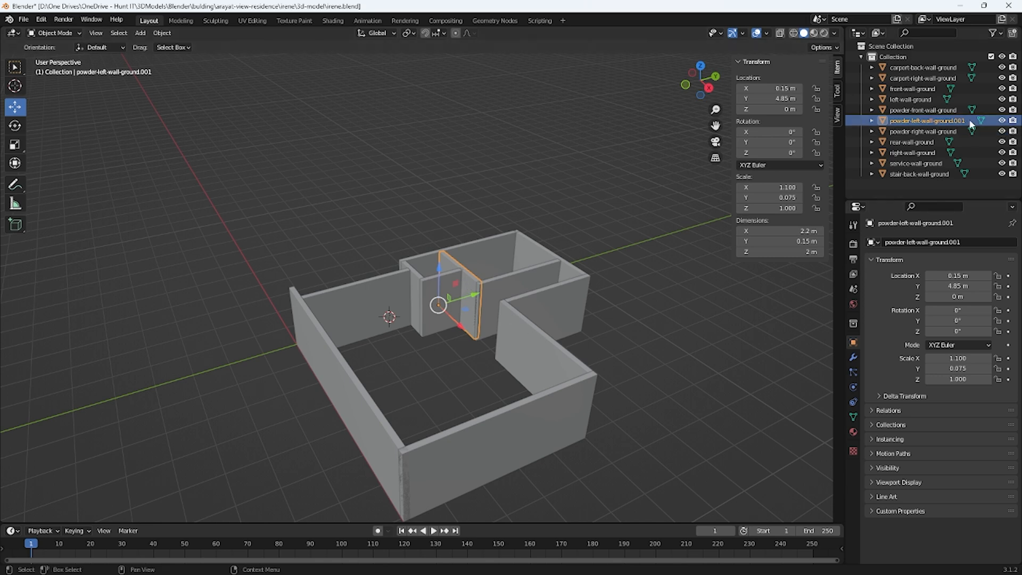
pyautogui.click(972, 121)
pyautogui.press('BackSpace')
pyautogui.press('BackSpace')
pyautogui.press('BackSpace')
pyautogui.press('BackSpace')
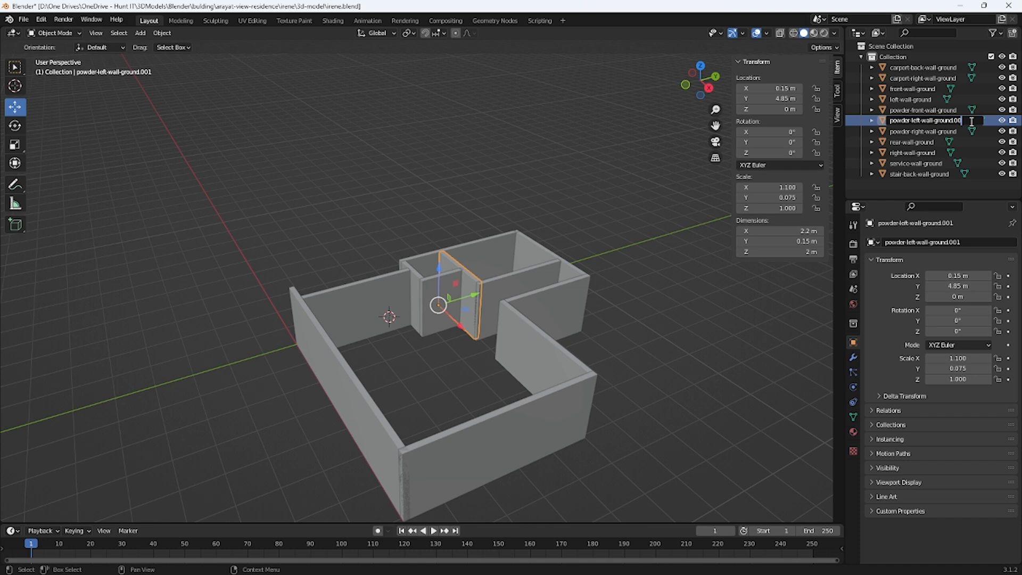
pyautogui.press('Return')
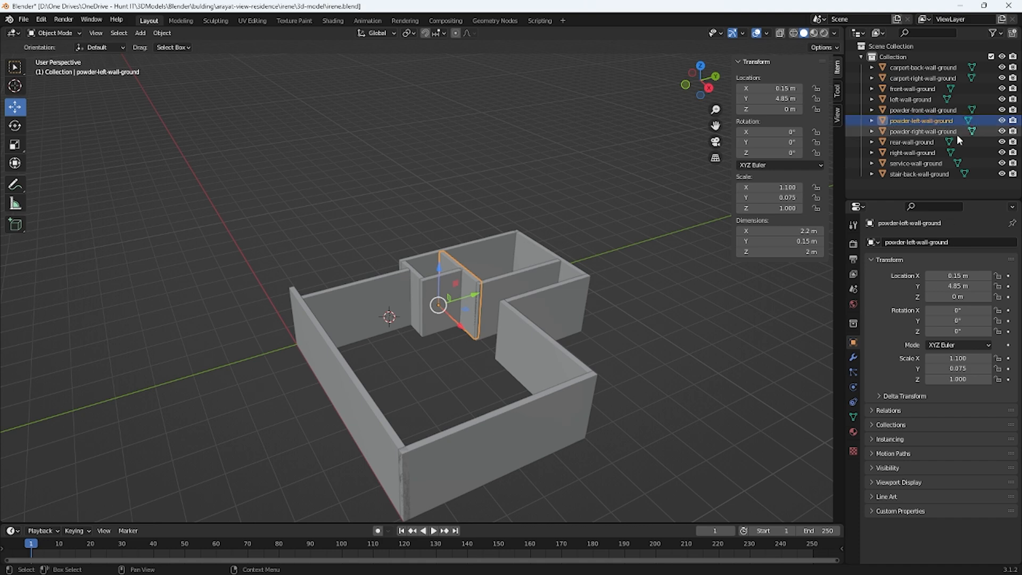
# - Check which walls the powder-front, powder-left, powder-right and rear wall names refer to, and review the whole ground-floor layout
pyautogui.click(923, 108)
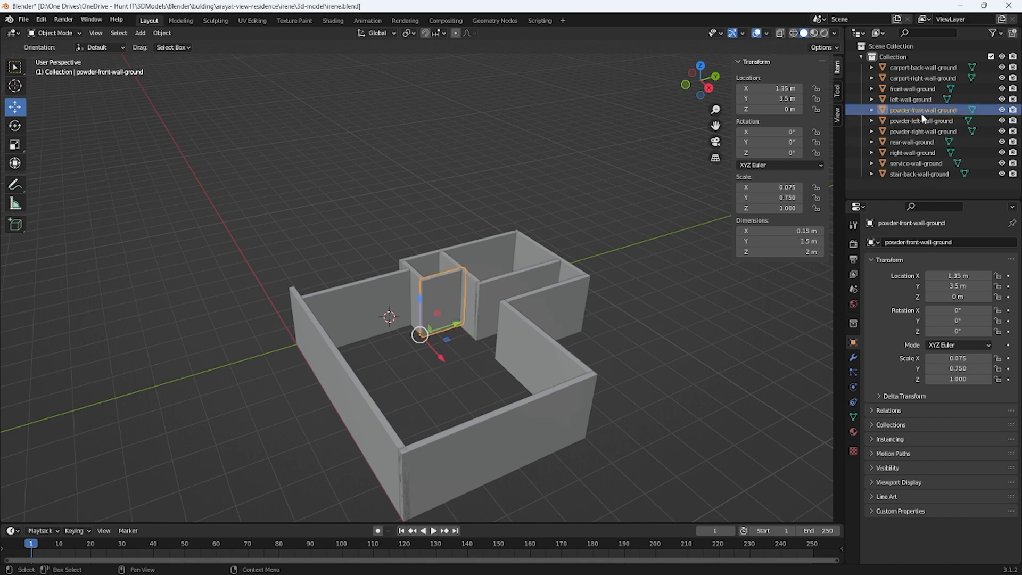
pyautogui.click(922, 121)
pyautogui.click(911, 132)
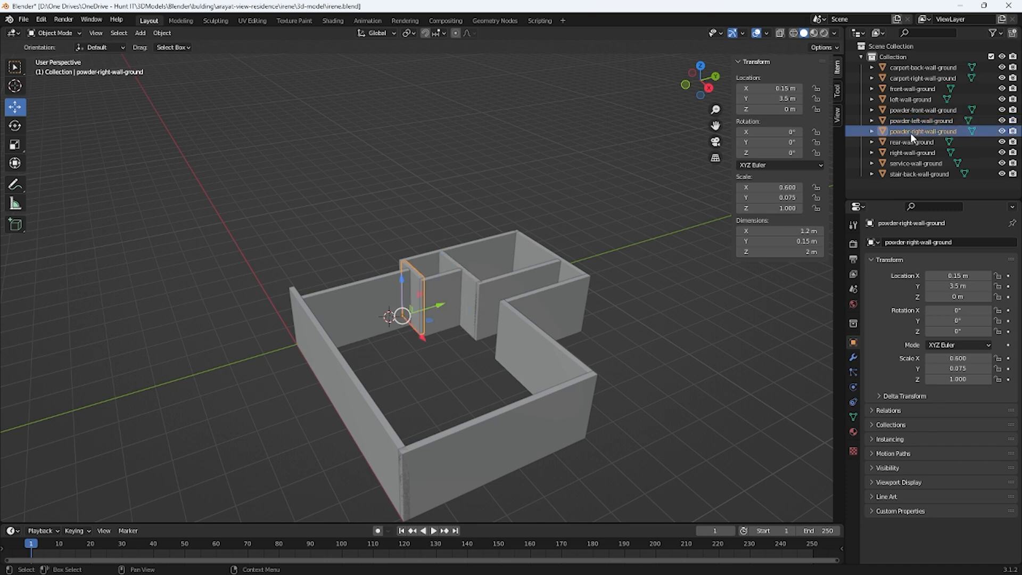
pyautogui.click(909, 139)
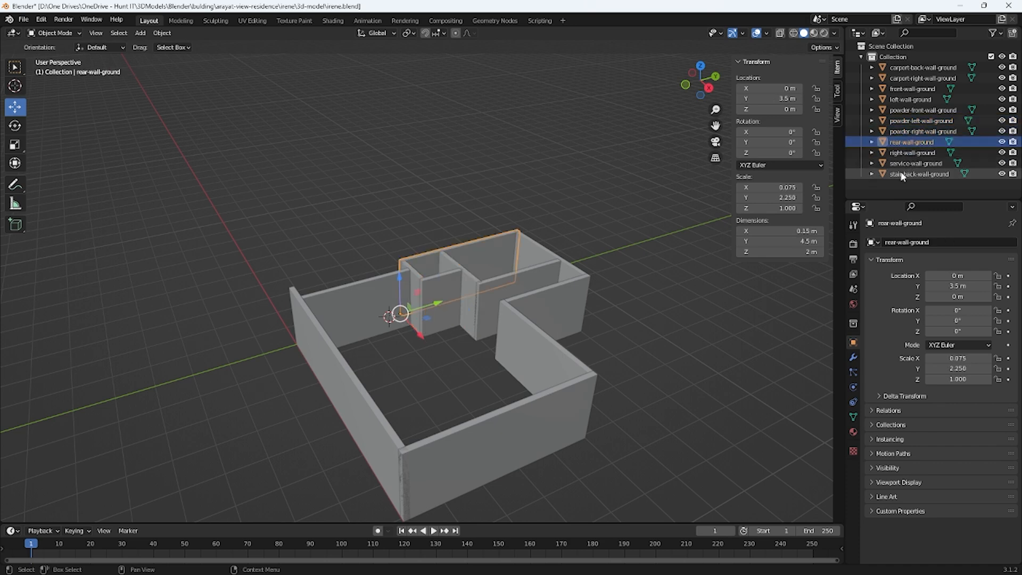
pyautogui.click(593, 340)
pyautogui.moveTo(593, 340)
pyautogui.mouseDown(button='middle')
pyautogui.moveTo(580, 368)
pyautogui.moveTo(578, 352)
pyautogui.mouseUp(button='middle')
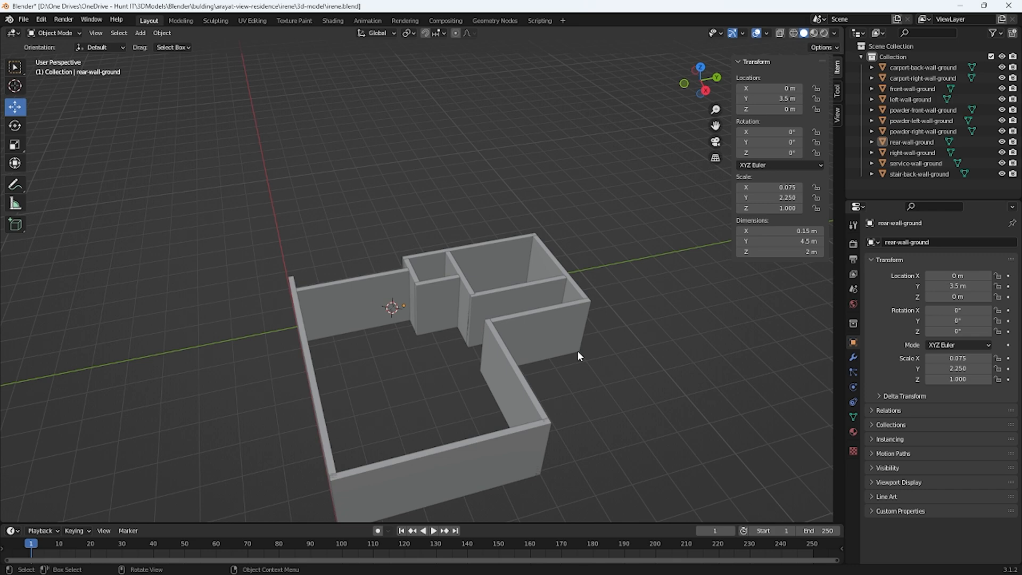
pyautogui.moveTo(579, 347)
pyautogui.mouseDown(button='middle')
pyautogui.moveTo(566, 372)
pyautogui.moveTo(577, 336)
pyautogui.moveTo(585, 353)
pyautogui.mouseUp(button='middle')
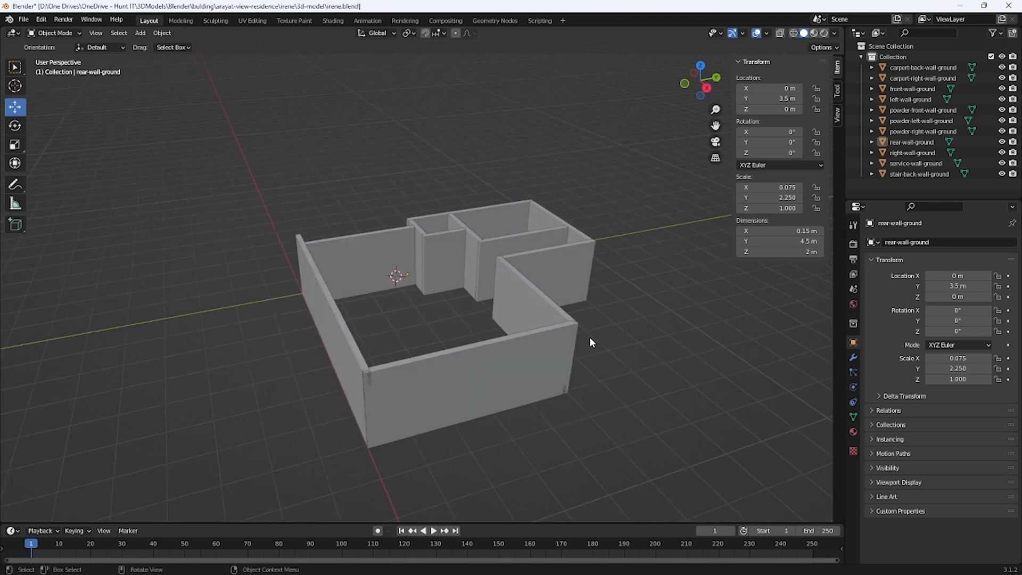